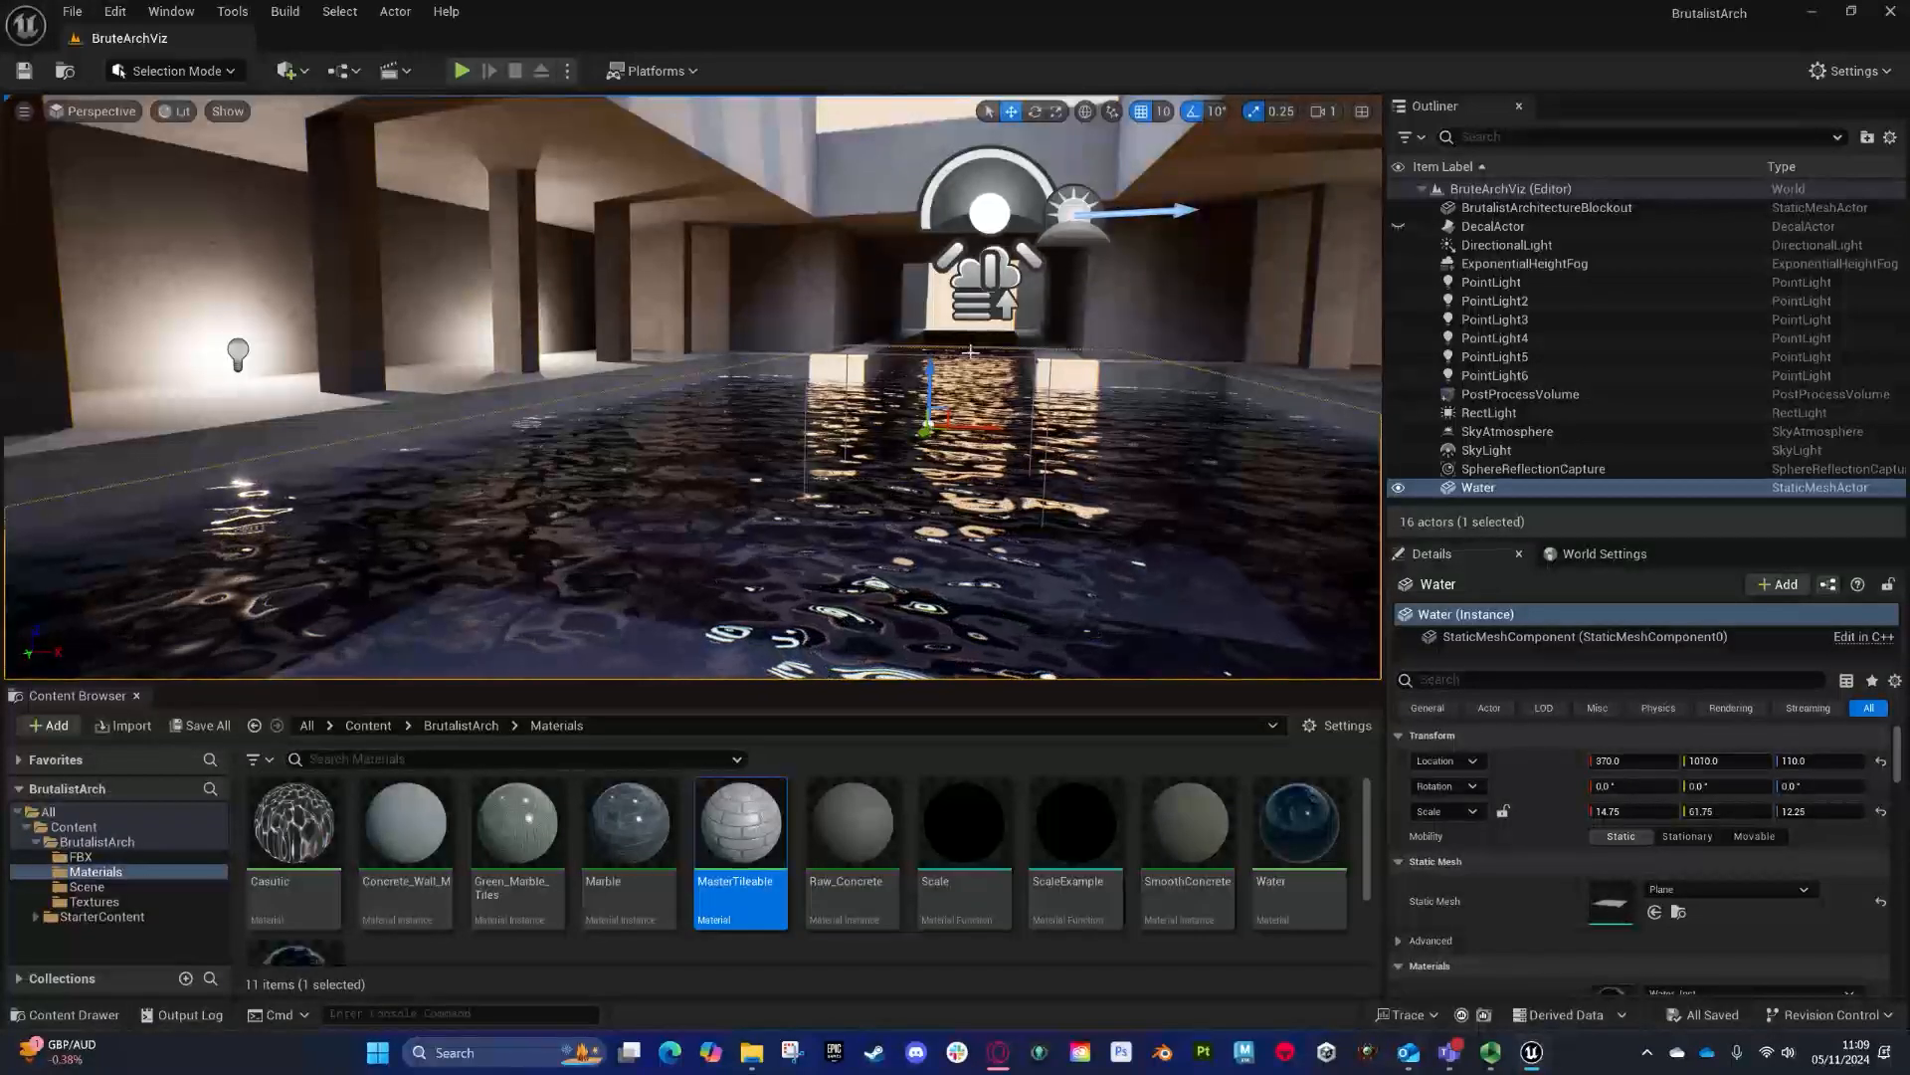
pyautogui.moveTo(971, 352); pyautogui.dragTo(1005, 328, button='right')
pyautogui.moveTo(868, 423); pyautogui.dragTo(868, 462)
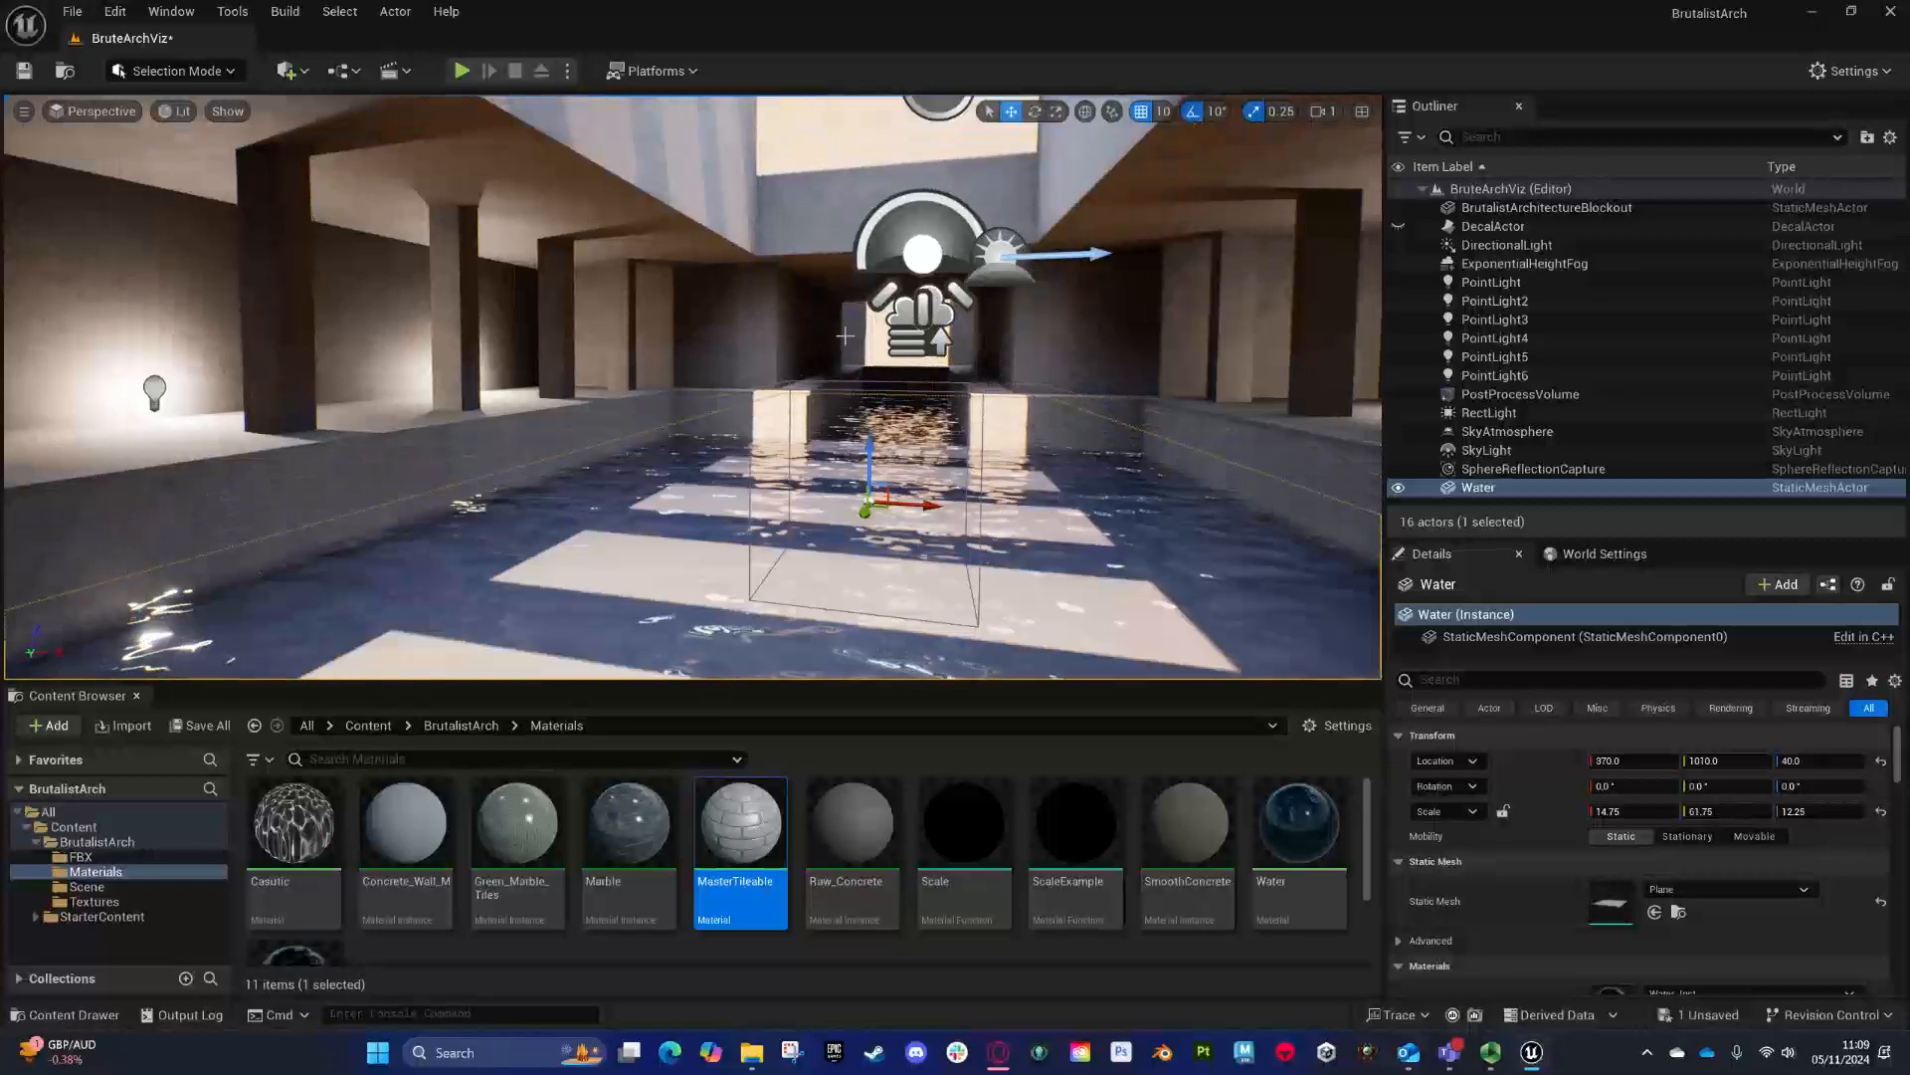
pyautogui.moveTo(946, 388); pyautogui.dragTo(917, 457, button='right')
pyautogui.hotkey('ctrl', 'z')
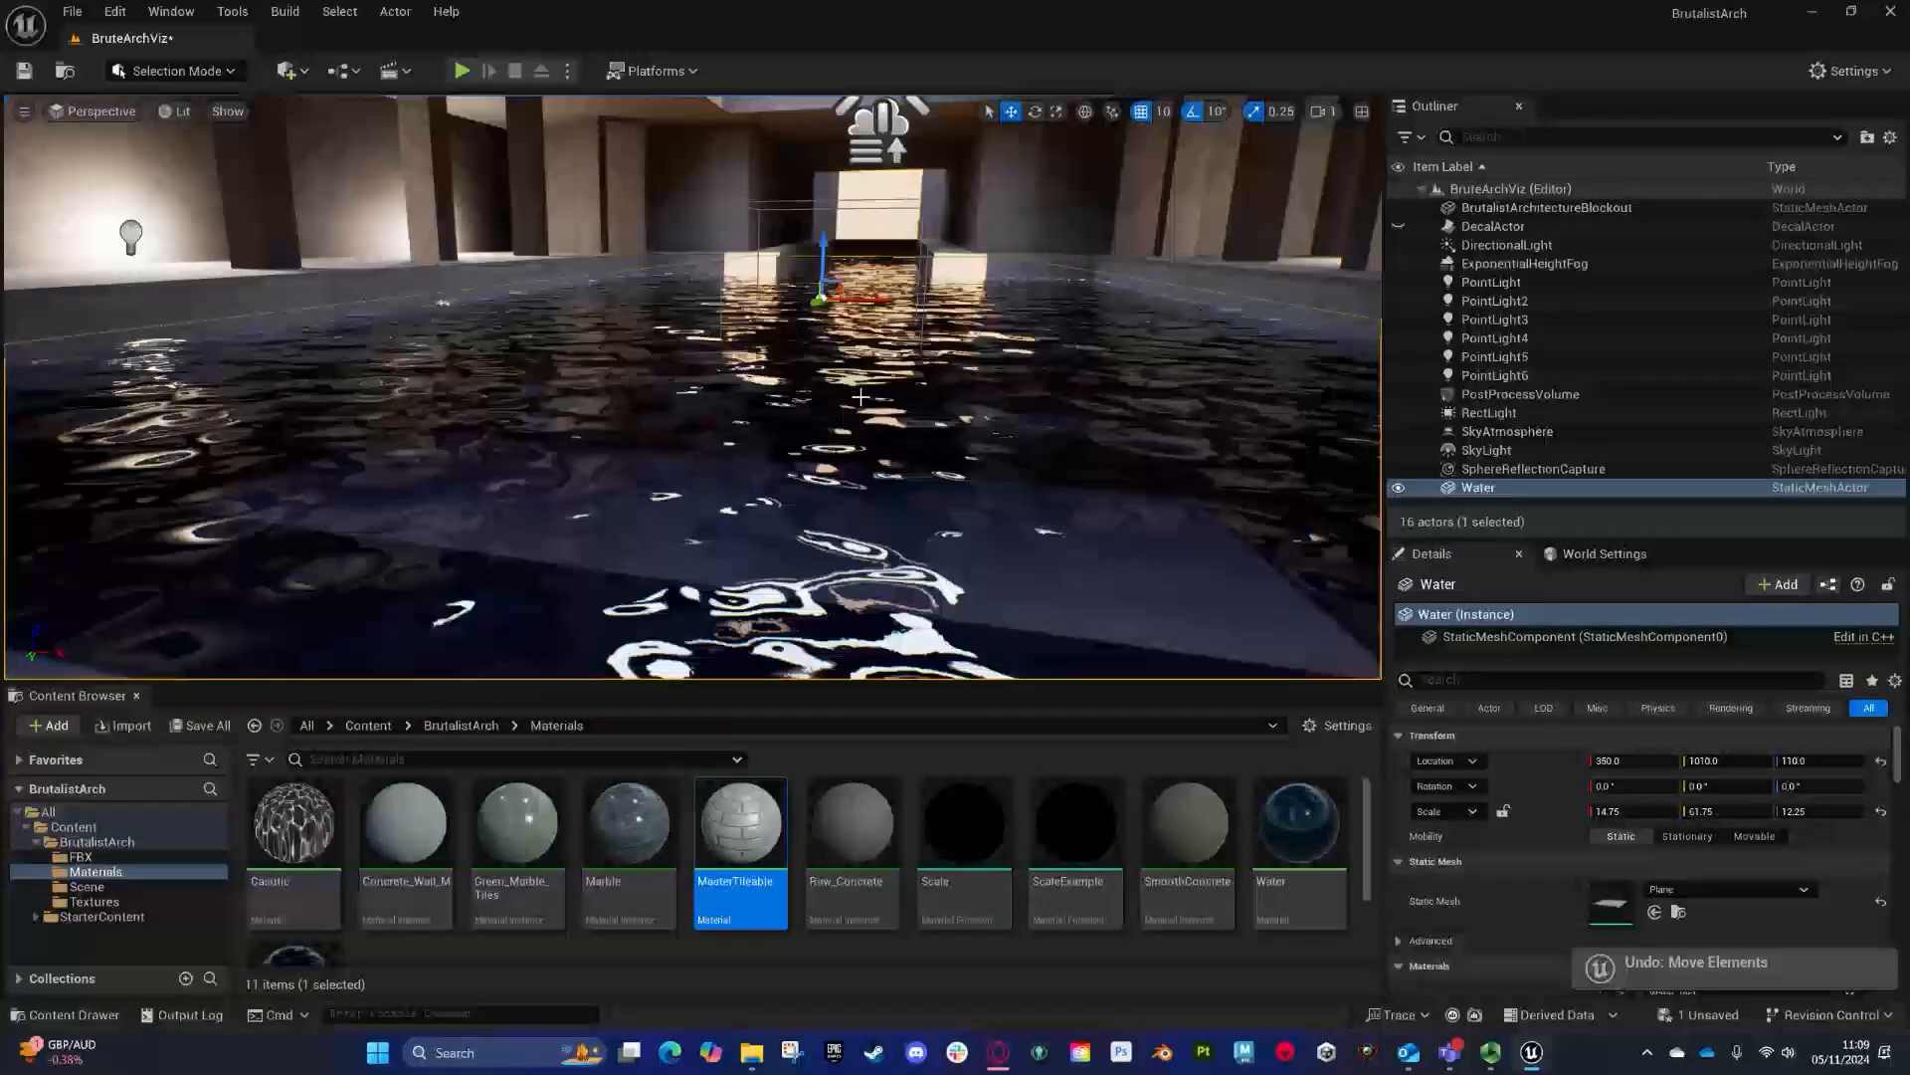
# - Open the MasterTileable material and examine its node graph and parameter groups
pyautogui.moveTo(798, 684); pyautogui.dragTo(798, 430)
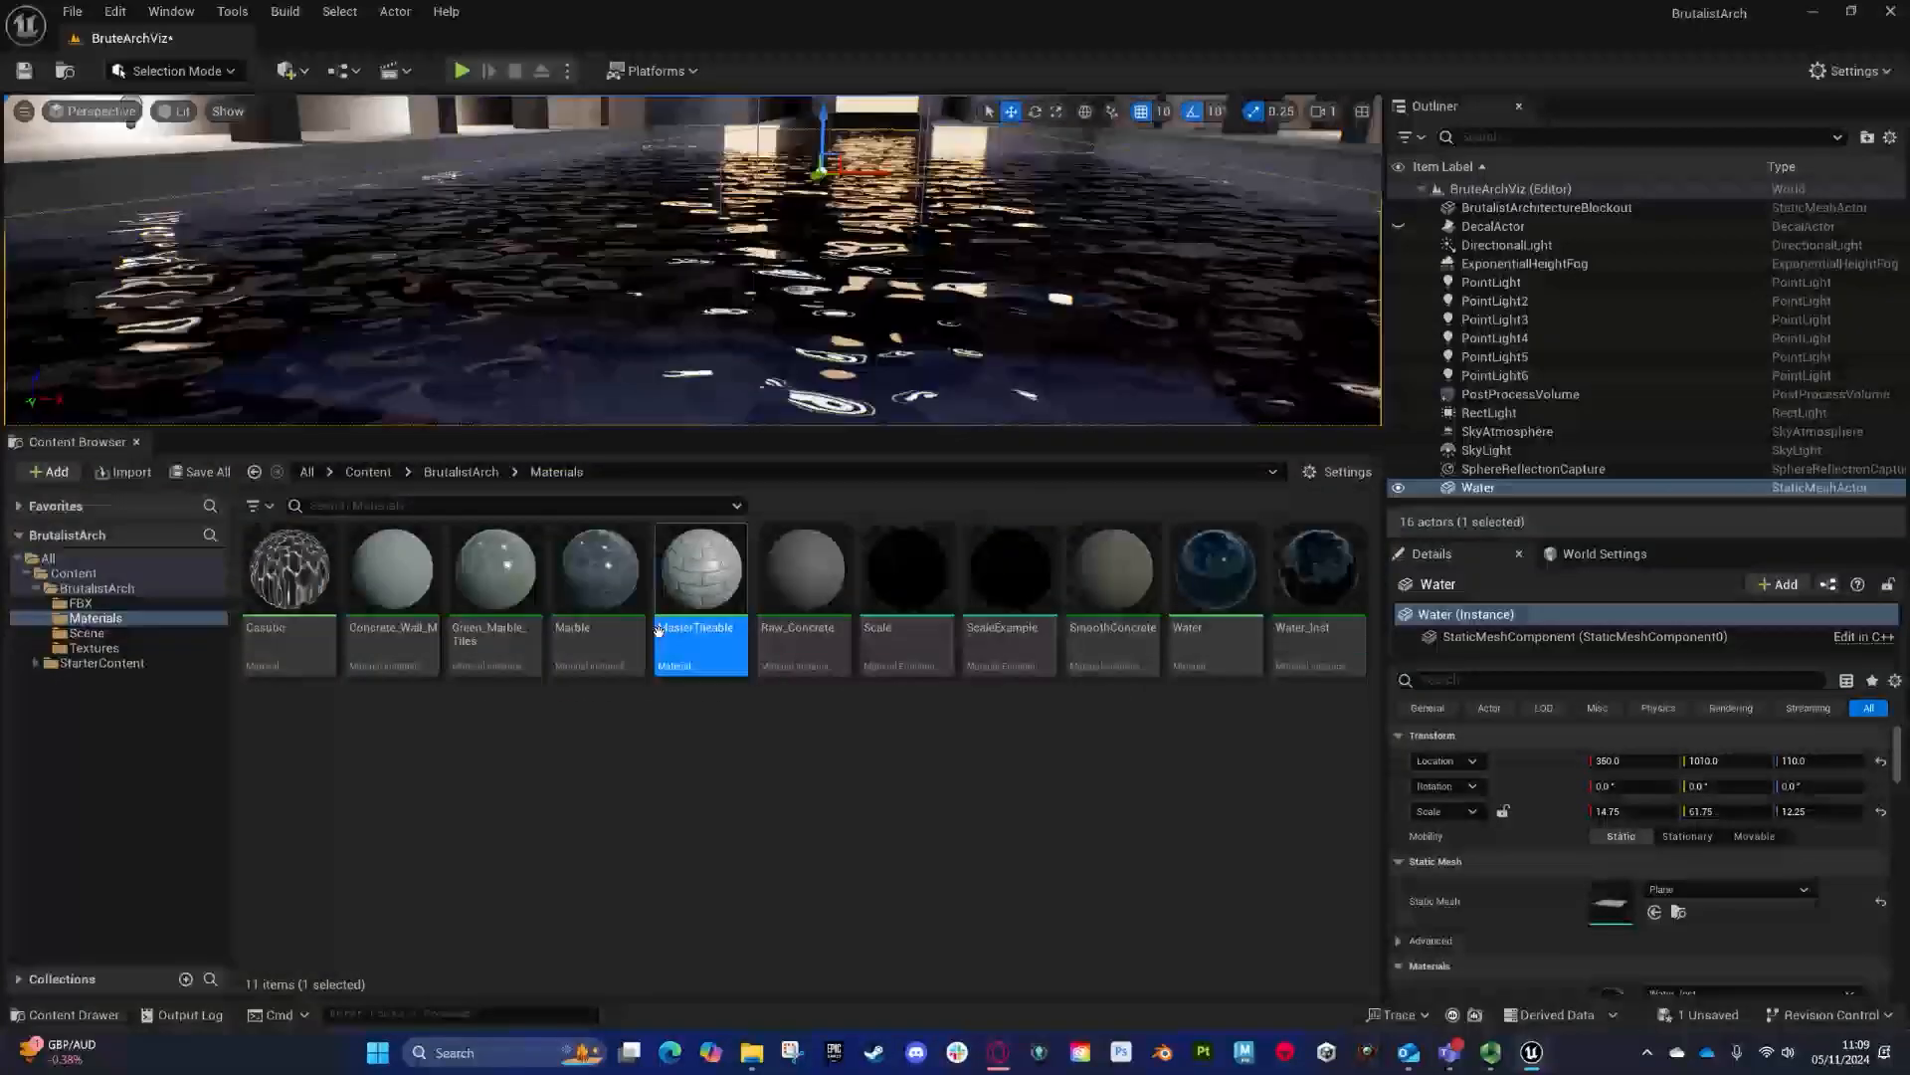
pyautogui.doubleClick(716, 569)
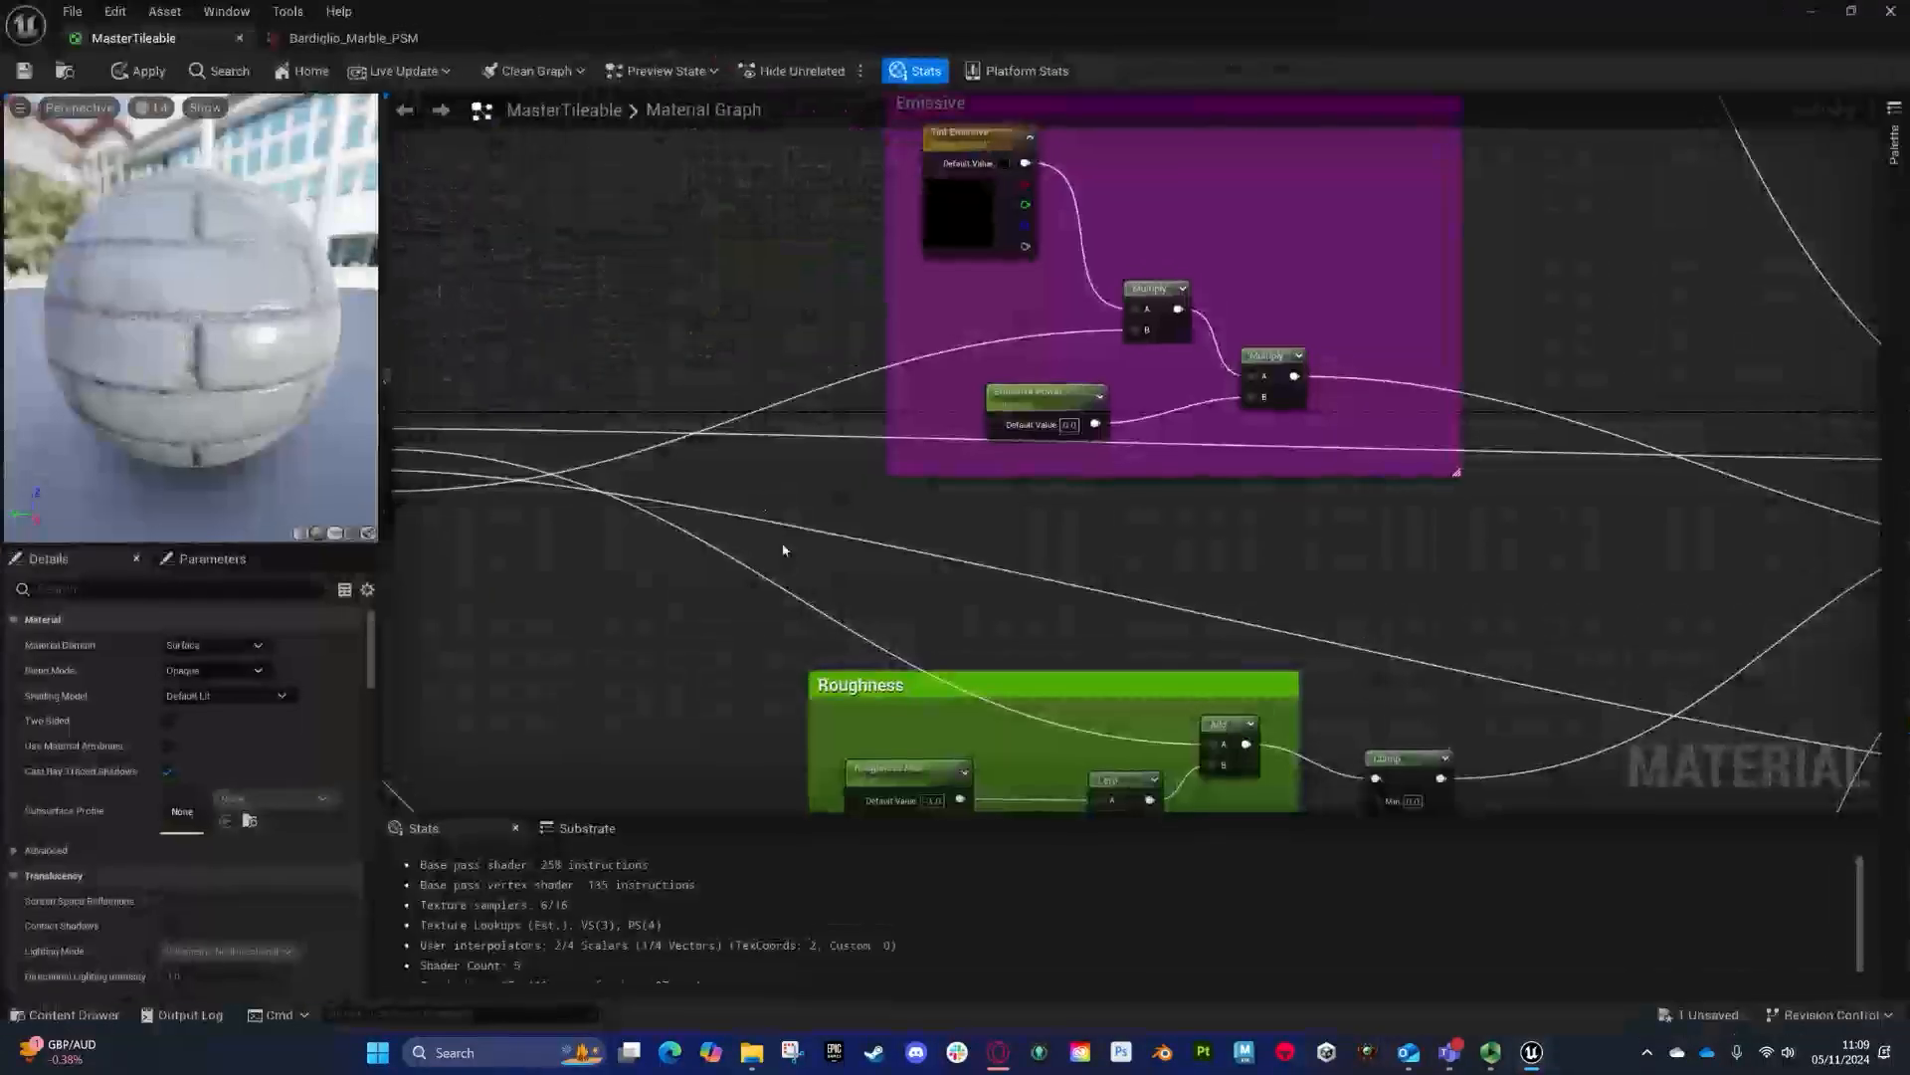
pyautogui.moveTo(785, 546); pyautogui.dragTo(1029, 387, button='right')
pyautogui.scroll(-4, 1317, 494)
pyautogui.scroll(3, 1013, 510)
pyautogui.scroll(1, 1016, 542)
pyautogui.moveTo(1022, 576); pyautogui.dragTo(1011, 262, button='right')
pyautogui.moveTo(676, 434); pyautogui.dragTo(789, 431, button='right')
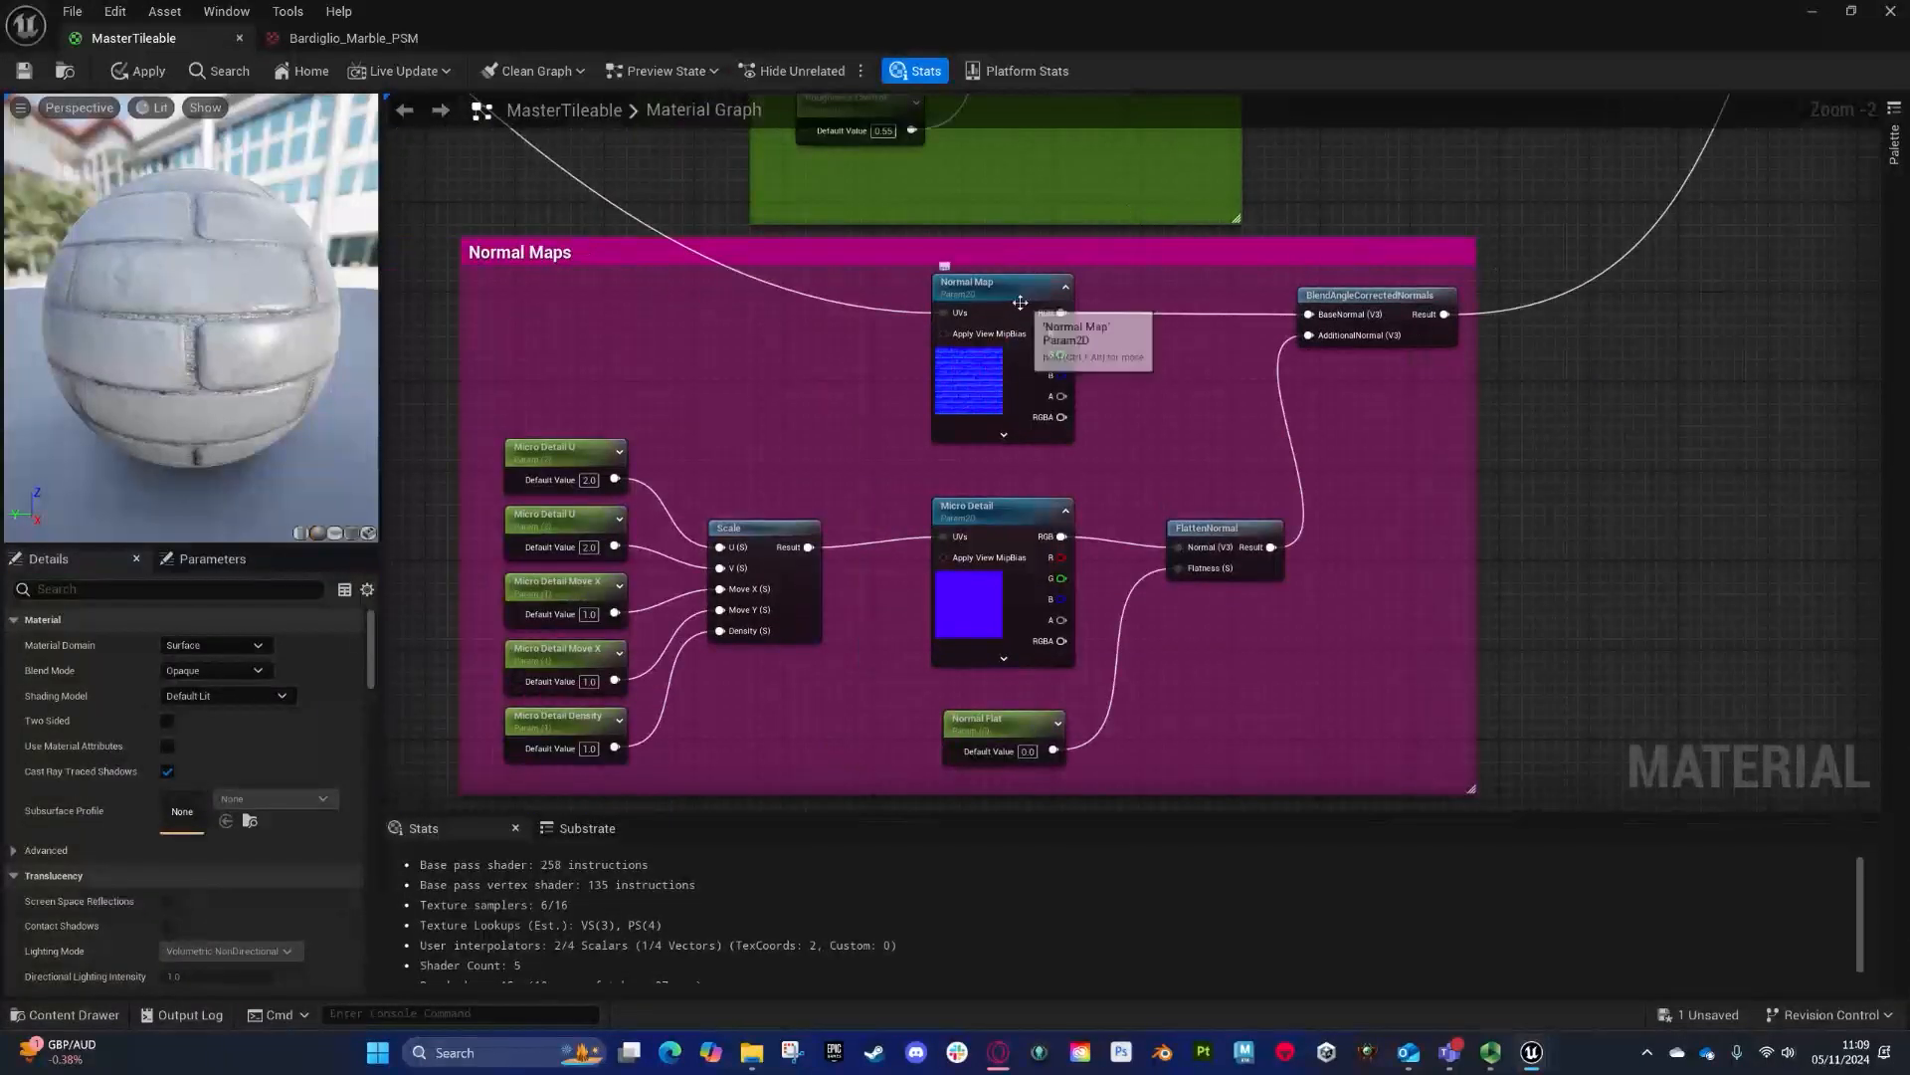
pyautogui.moveTo(1246, 228); pyautogui.dragTo(1204, 813, button='right')
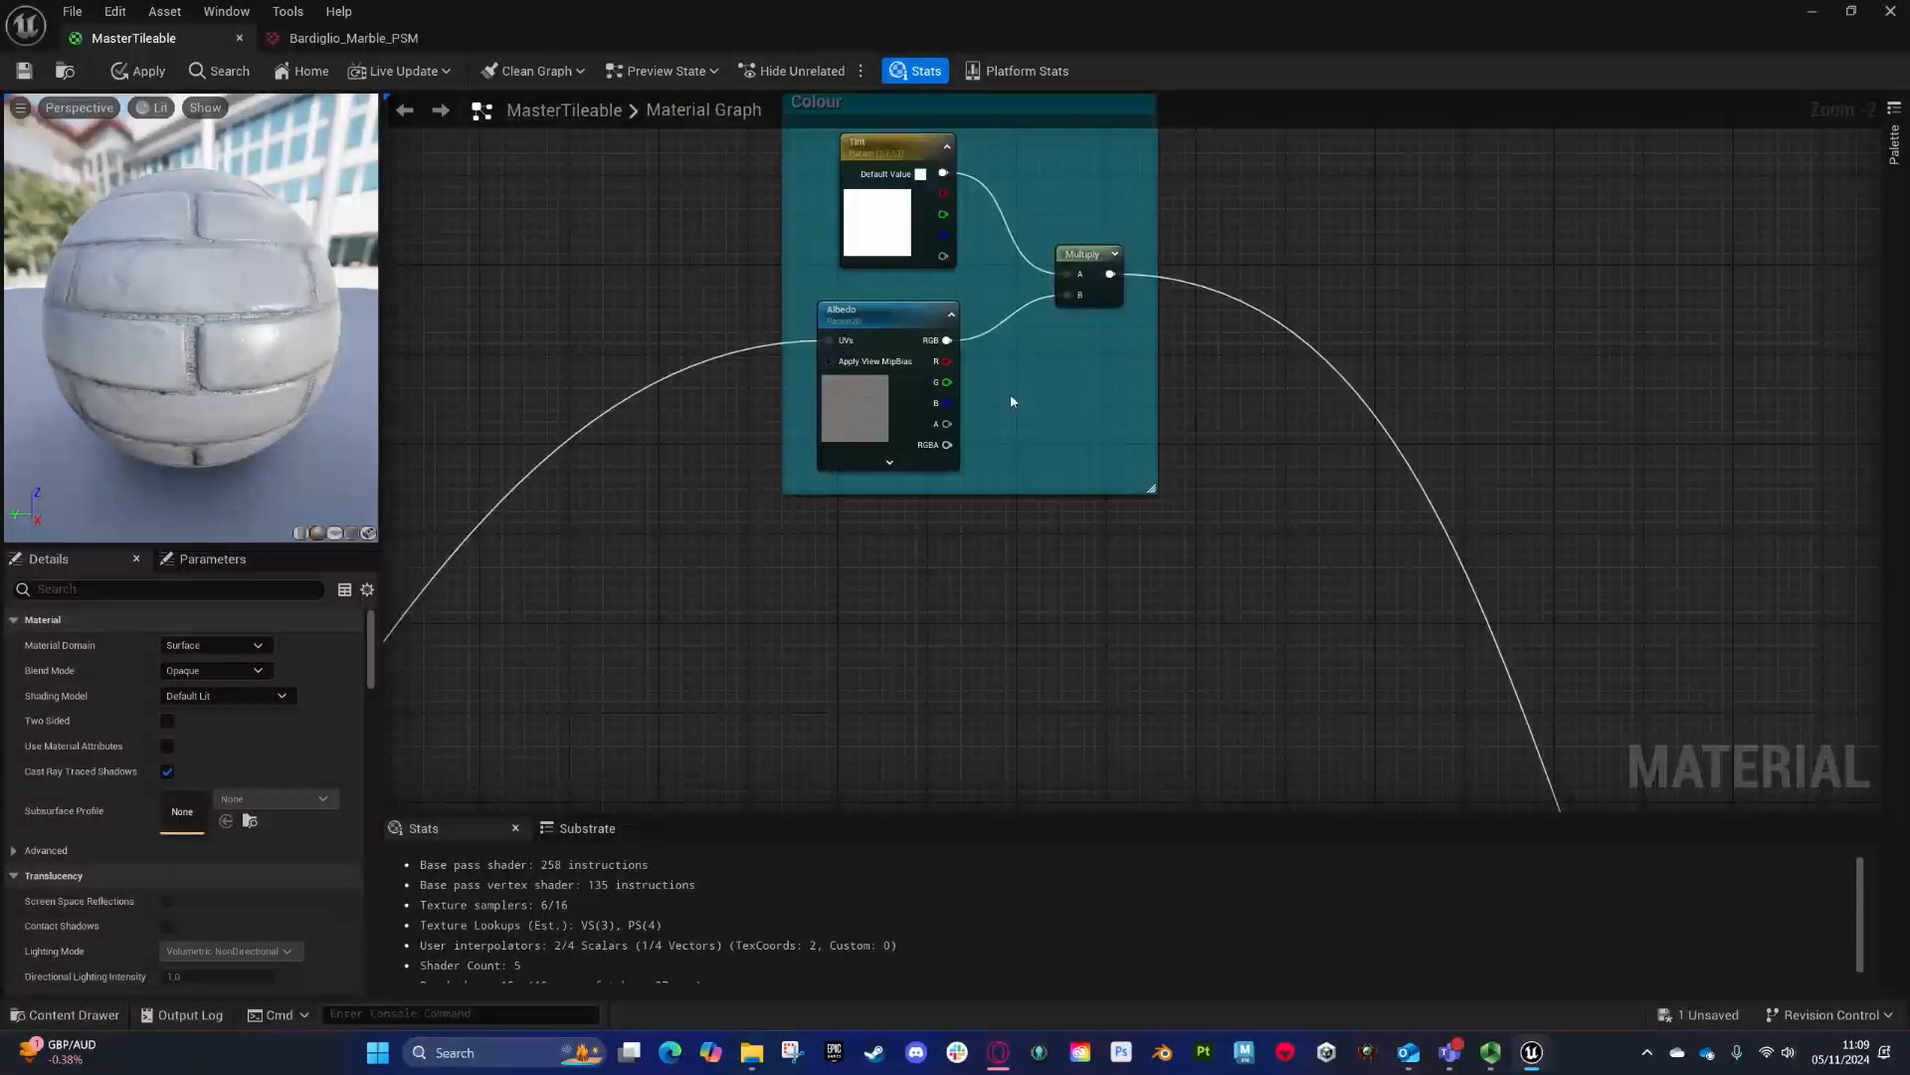
pyautogui.moveTo(817, 577); pyautogui.dragTo(1403, 293, button='right')
pyautogui.moveTo(1109, 687); pyautogui.dragTo(1533, 110, button='right')
pyautogui.moveTo(823, 422); pyautogui.dragTo(1071, 393, button='right')
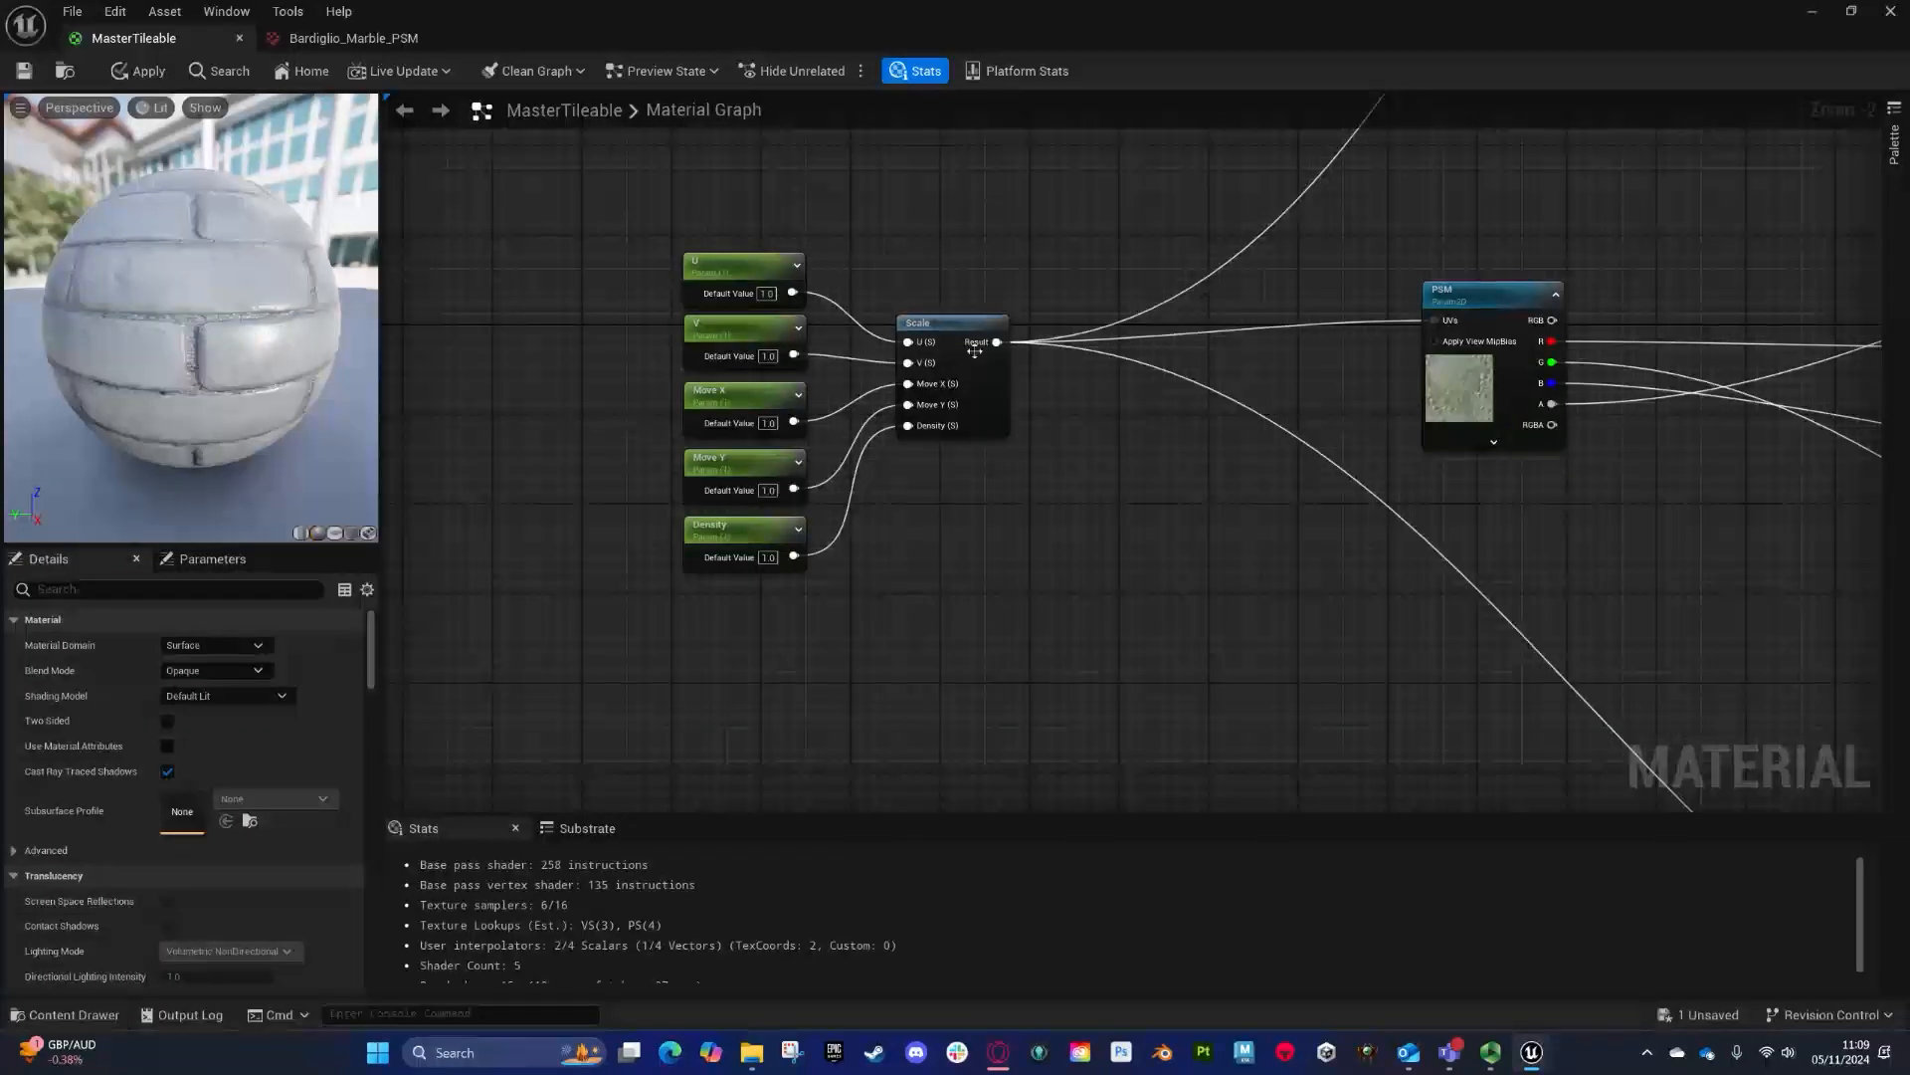
pyautogui.moveTo(1223, 295); pyautogui.dragTo(1226, 333, button='right')
pyautogui.moveTo(675, 7); pyautogui.dragTo(1909, 378)
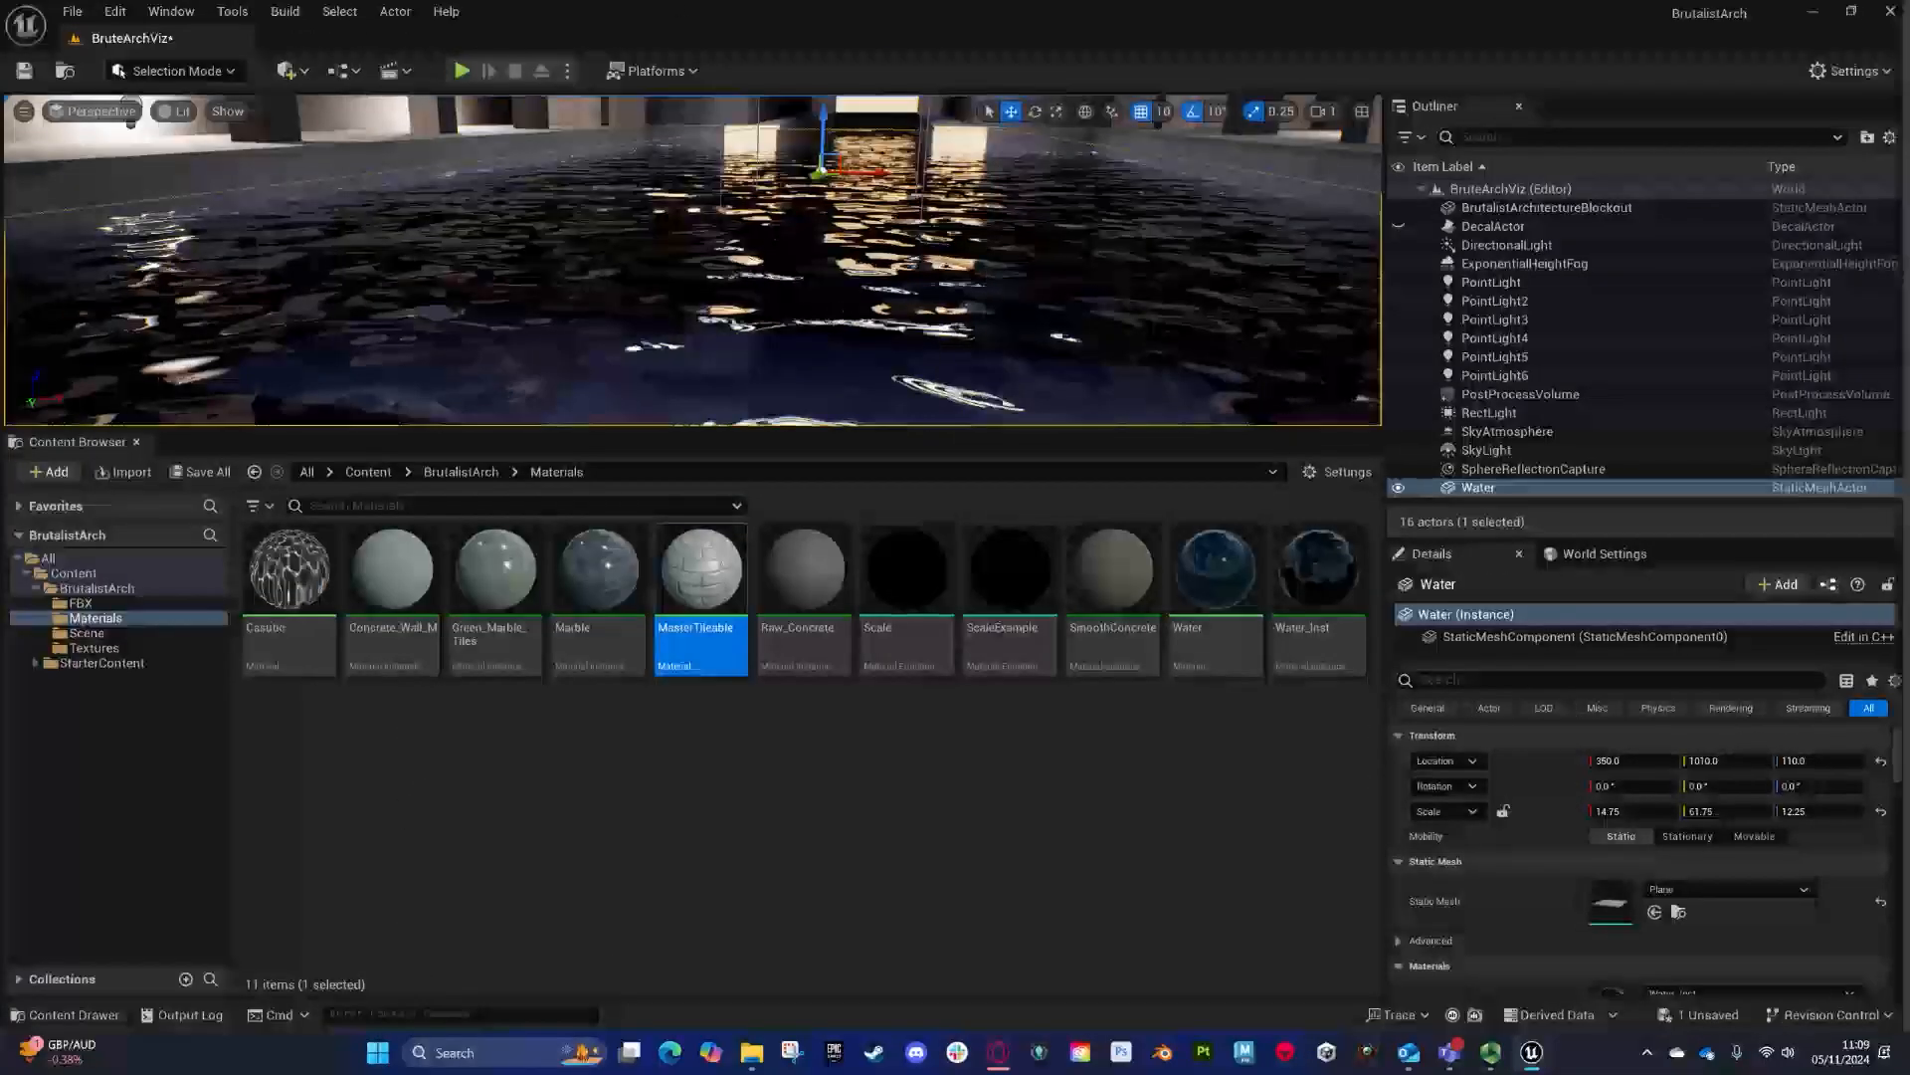
# - Create a new material in the Materials folder named MasterMaterial and open it
pyautogui.rightClick(882, 753)
pyautogui.click(1060, 551)
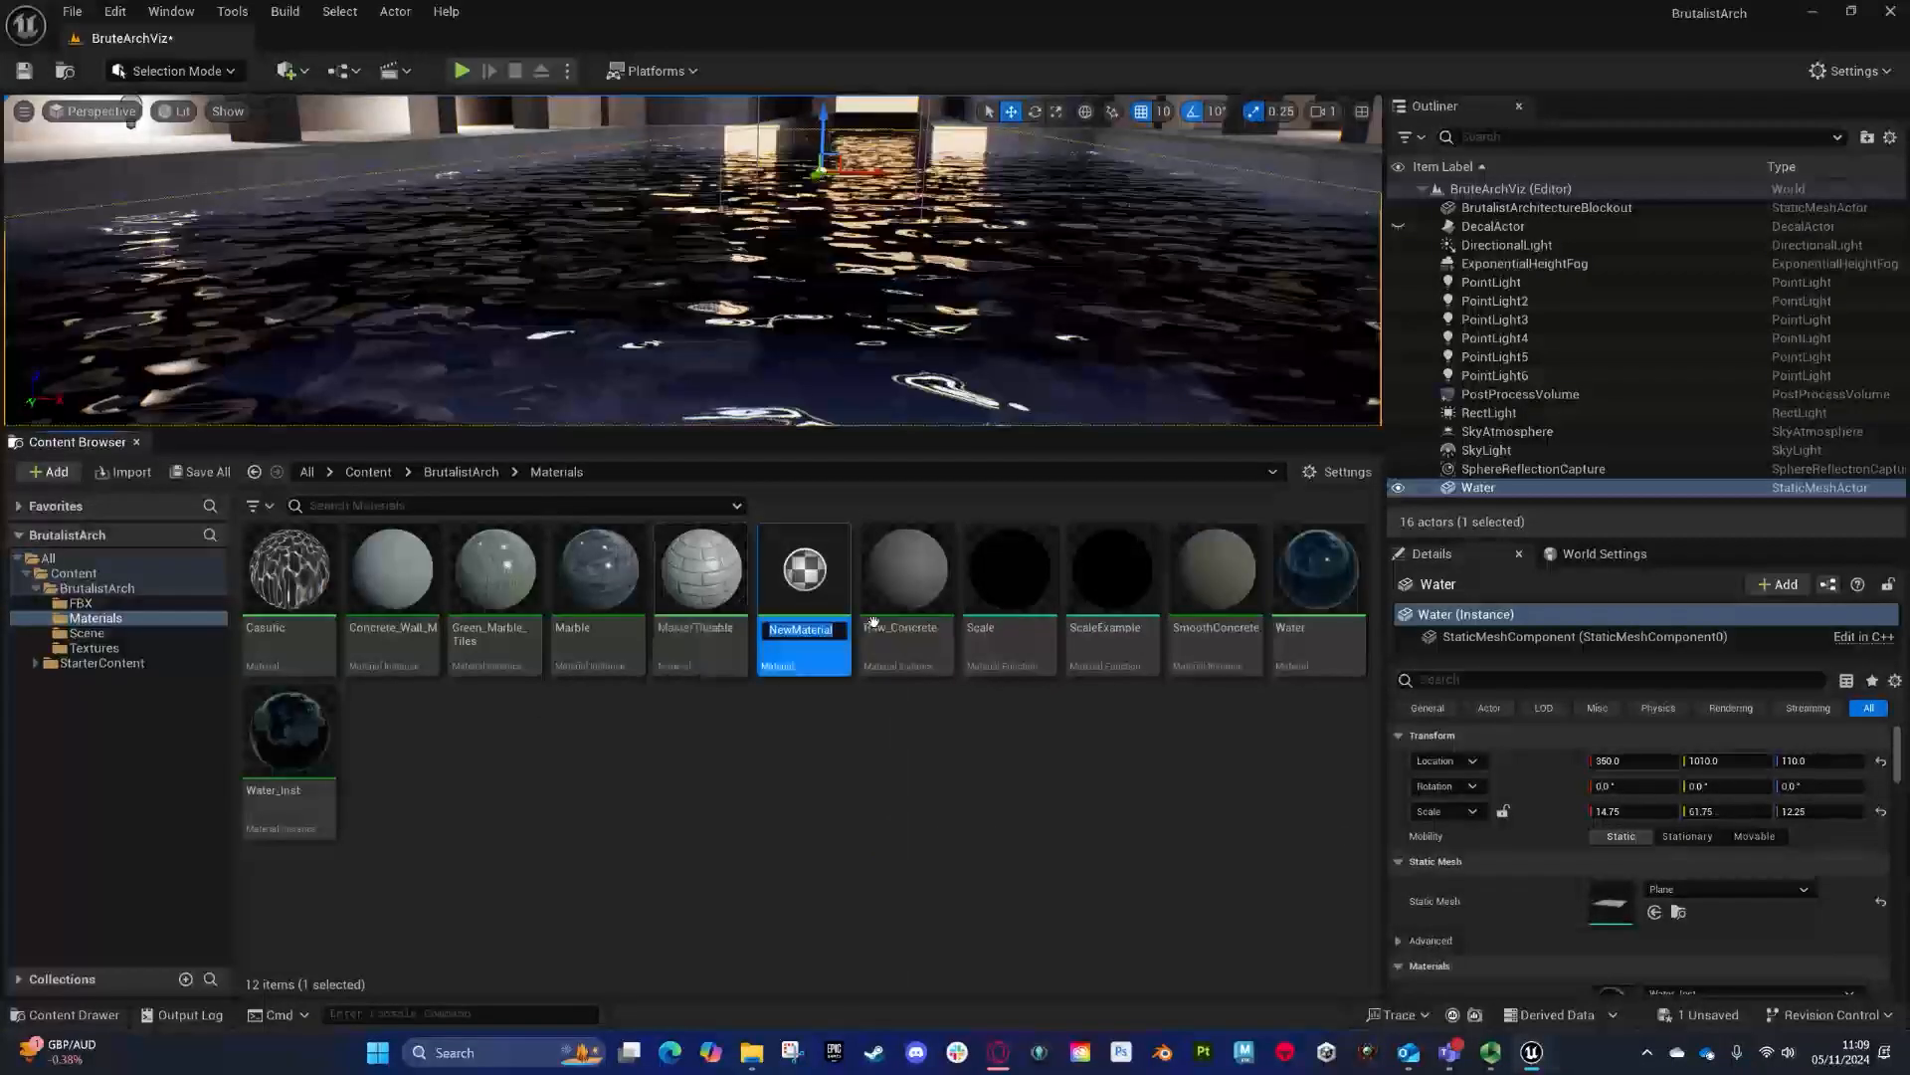
pyautogui.write('MasterMaterial')
pyautogui.press('Return')
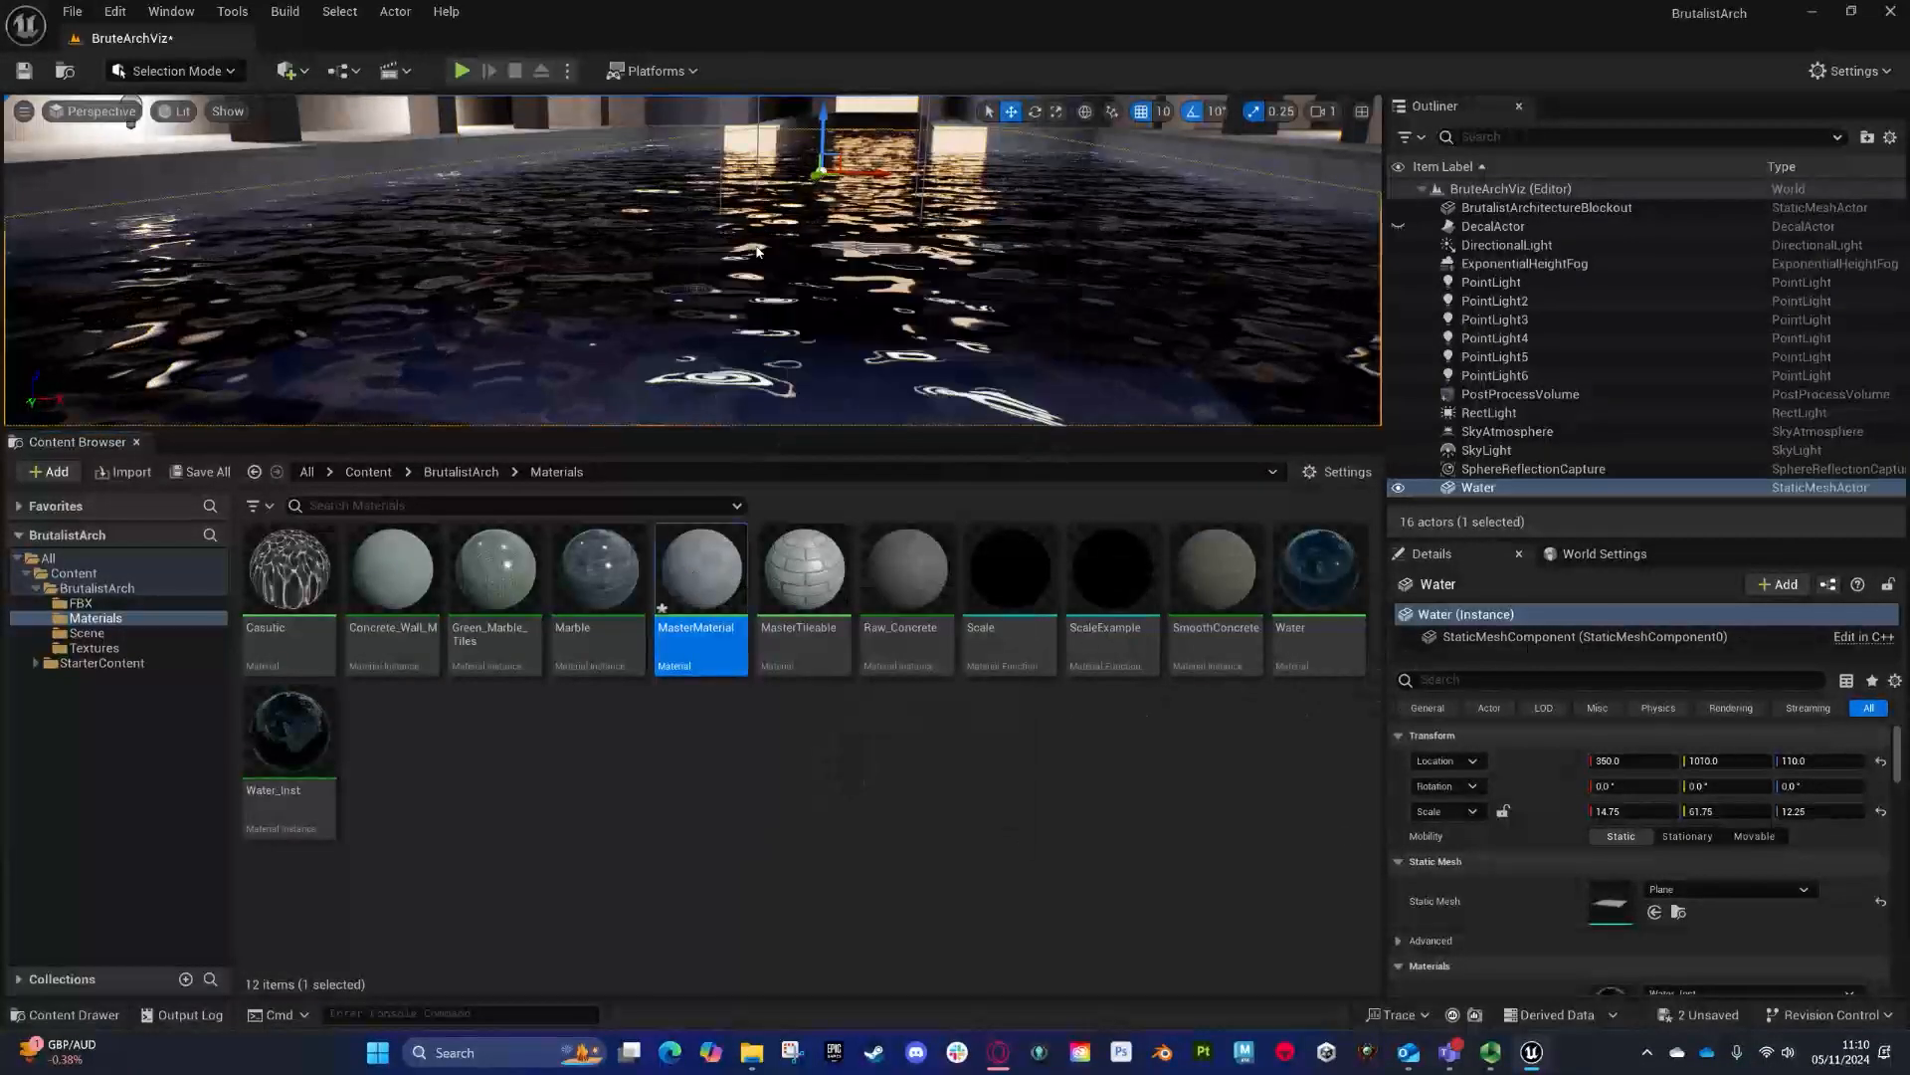
pyautogui.click(1107, 246)
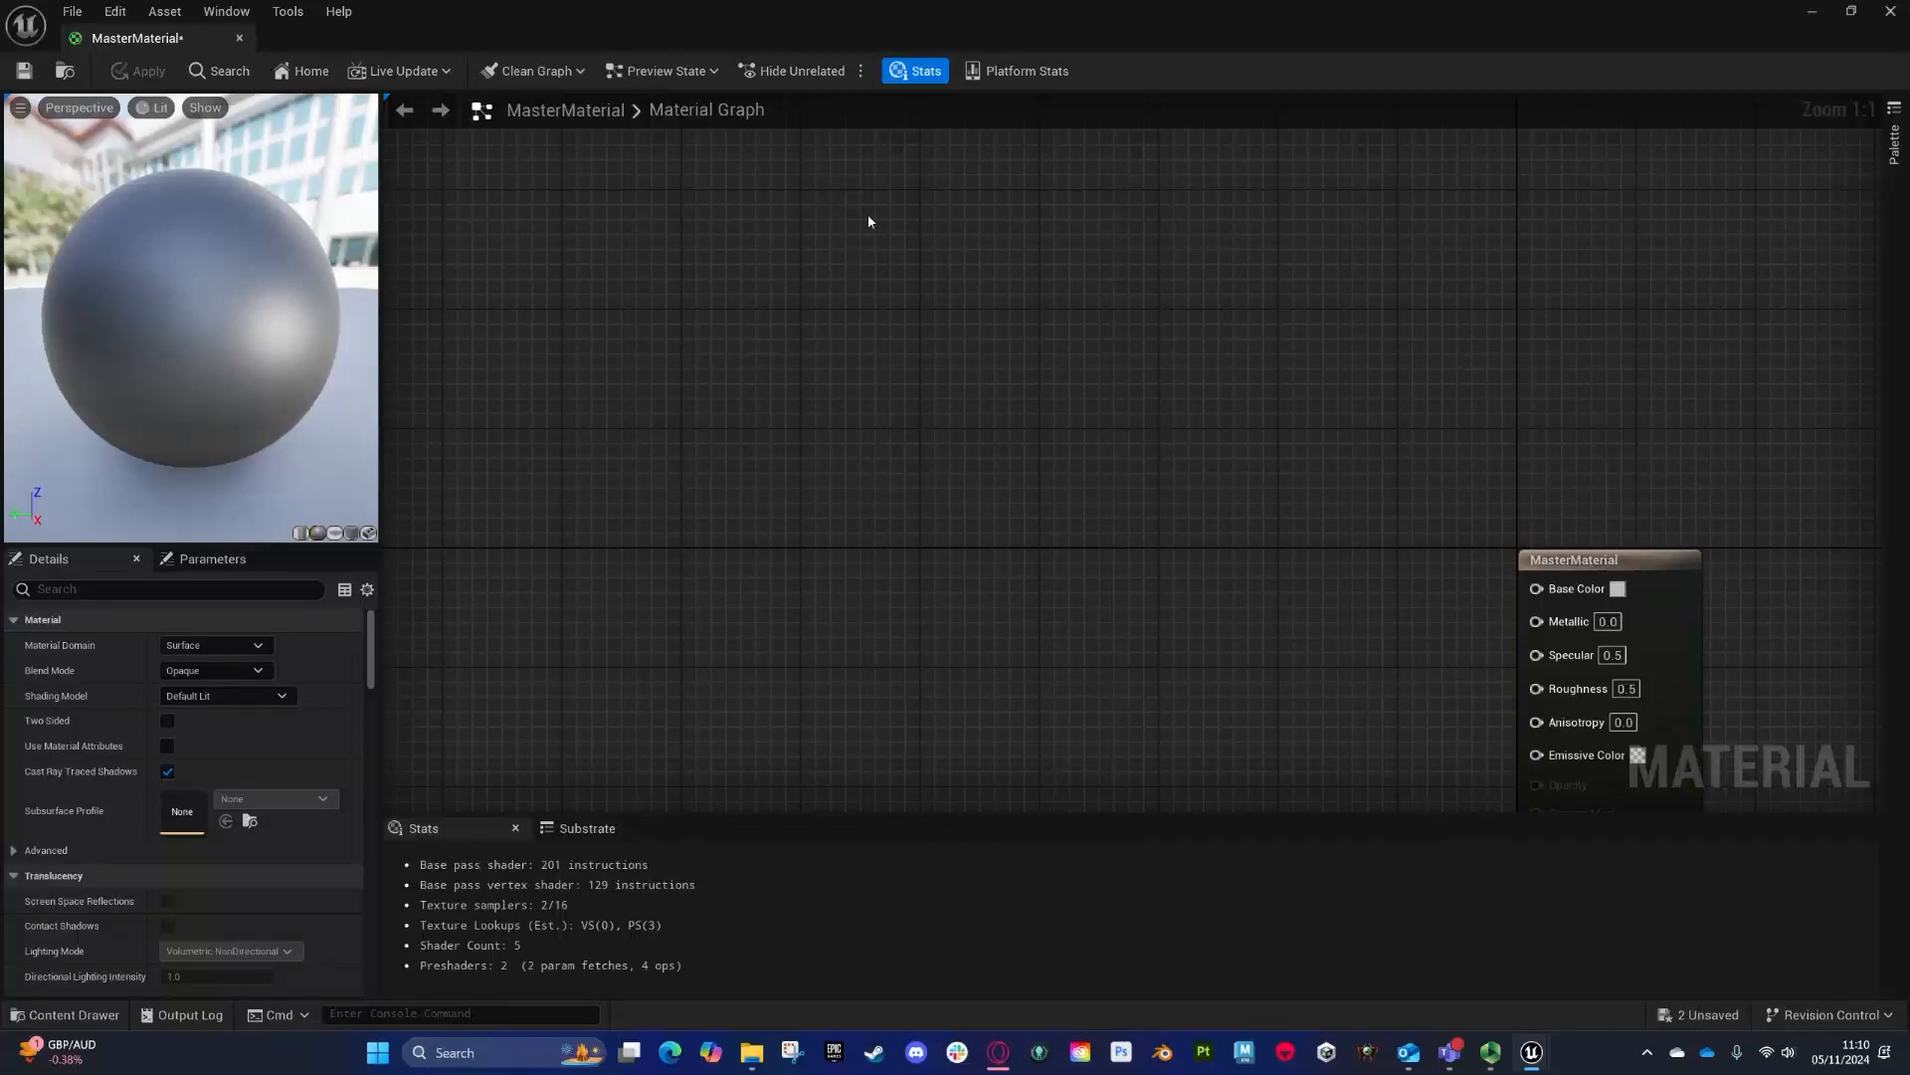
pyautogui.click(838, 193)
pyautogui.write('ssss')
pyautogui.click(992, 201)
pyautogui.press('Delete')
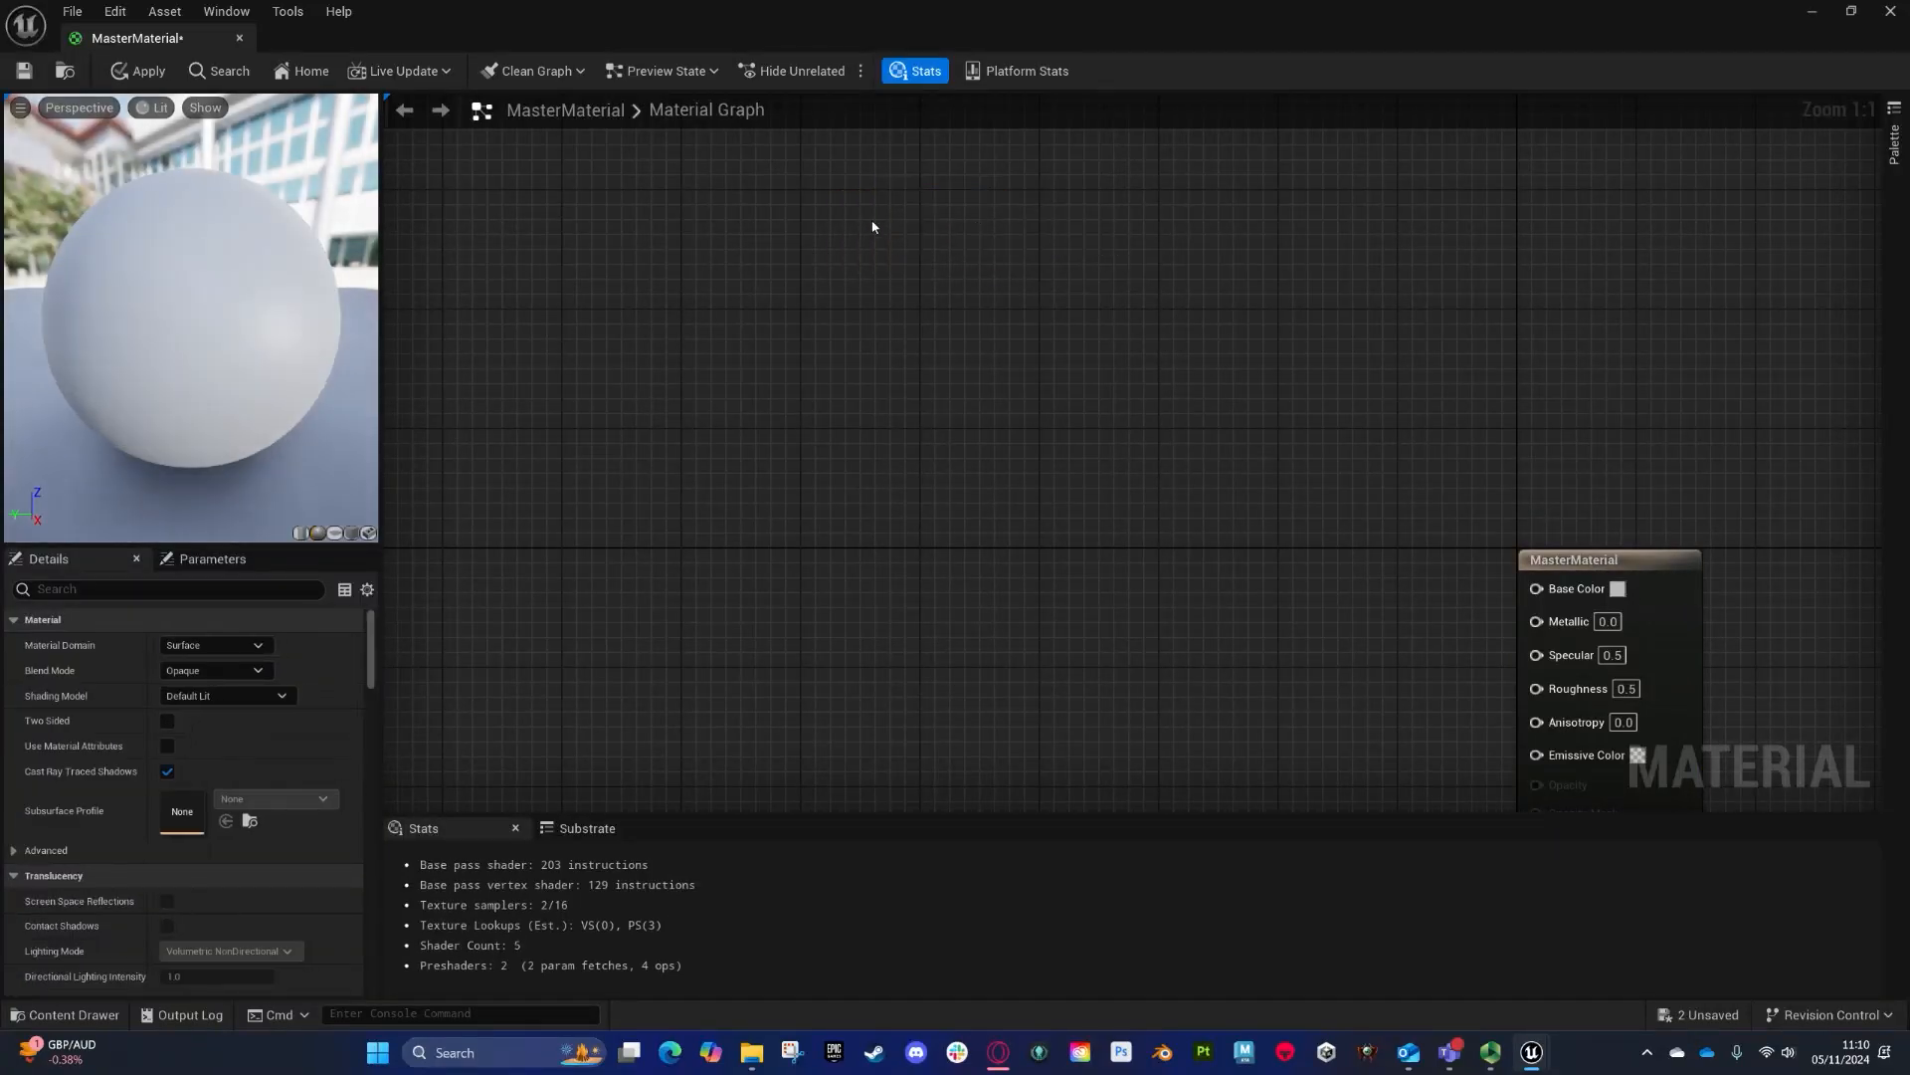
# - Add a Constant3Vector node to the material graph
pyautogui.rightClick(873, 222)
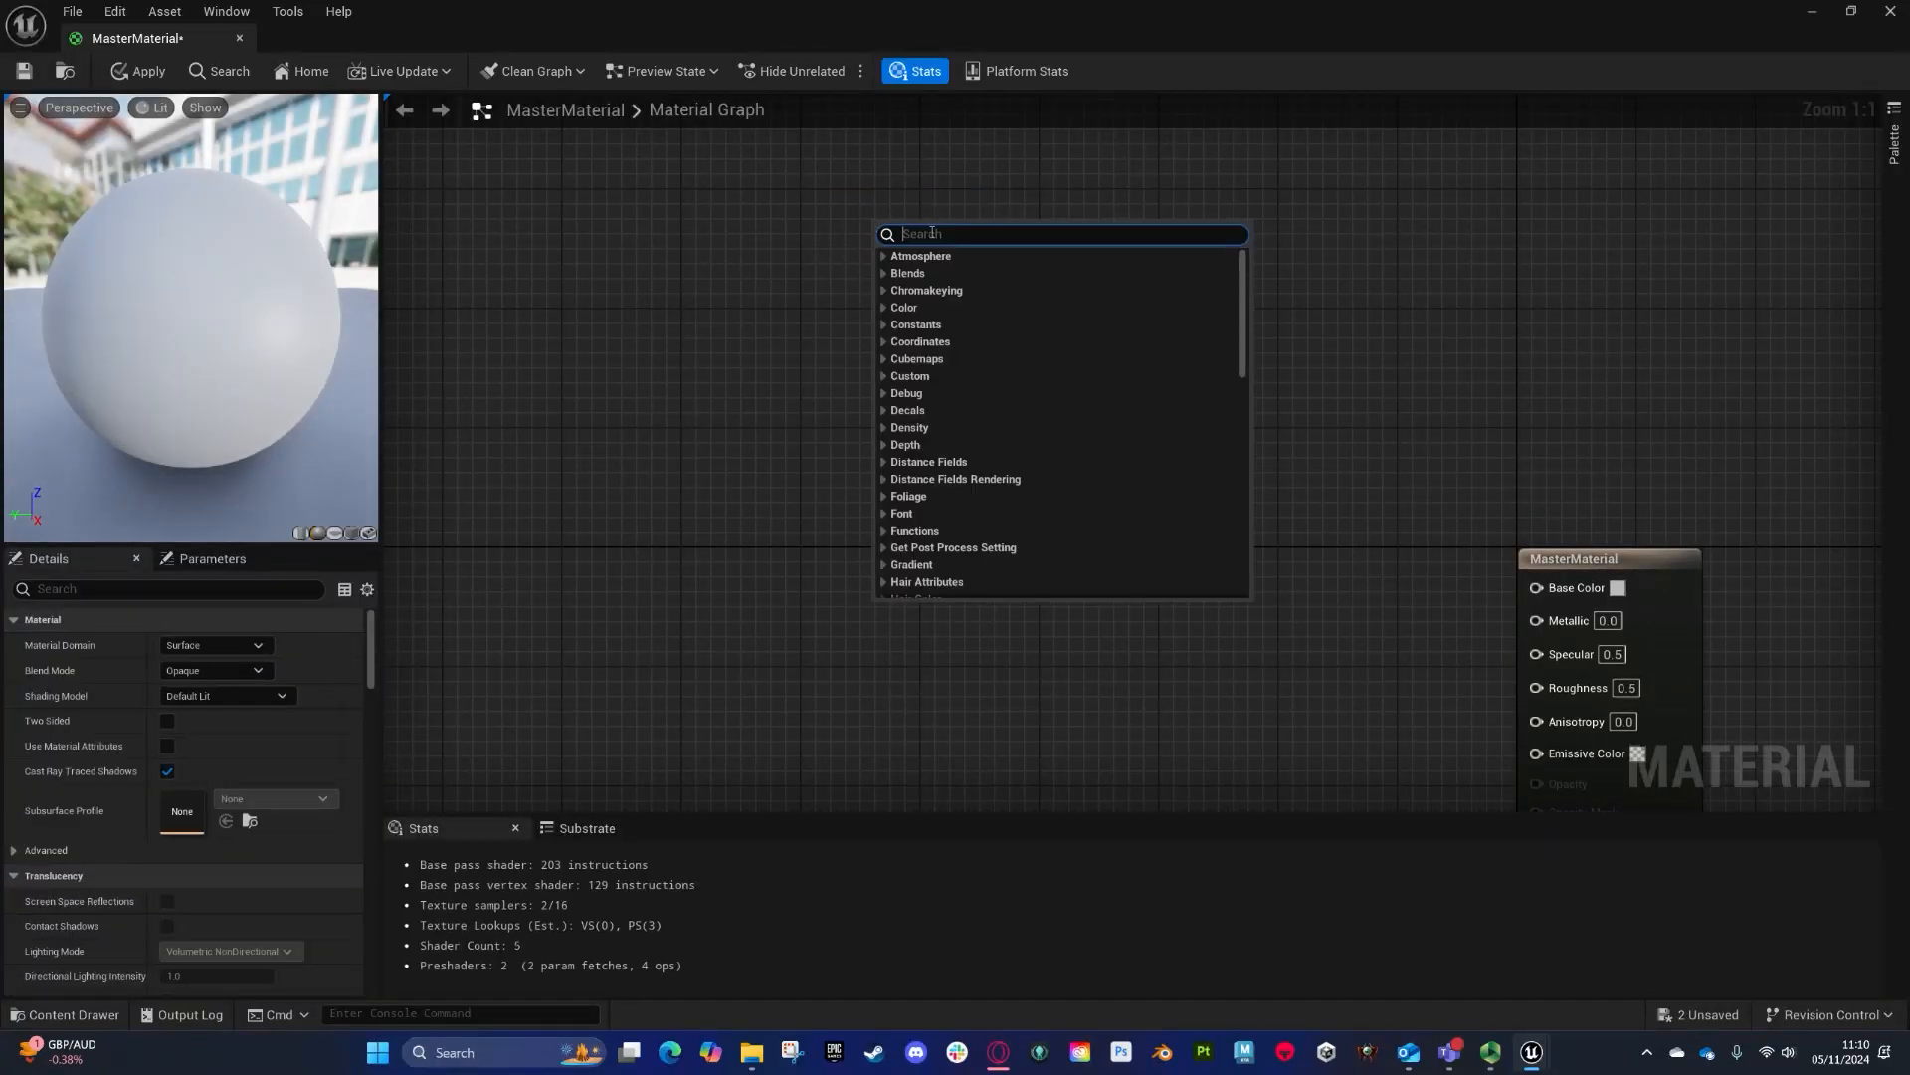
pyautogui.write('3 vecto')
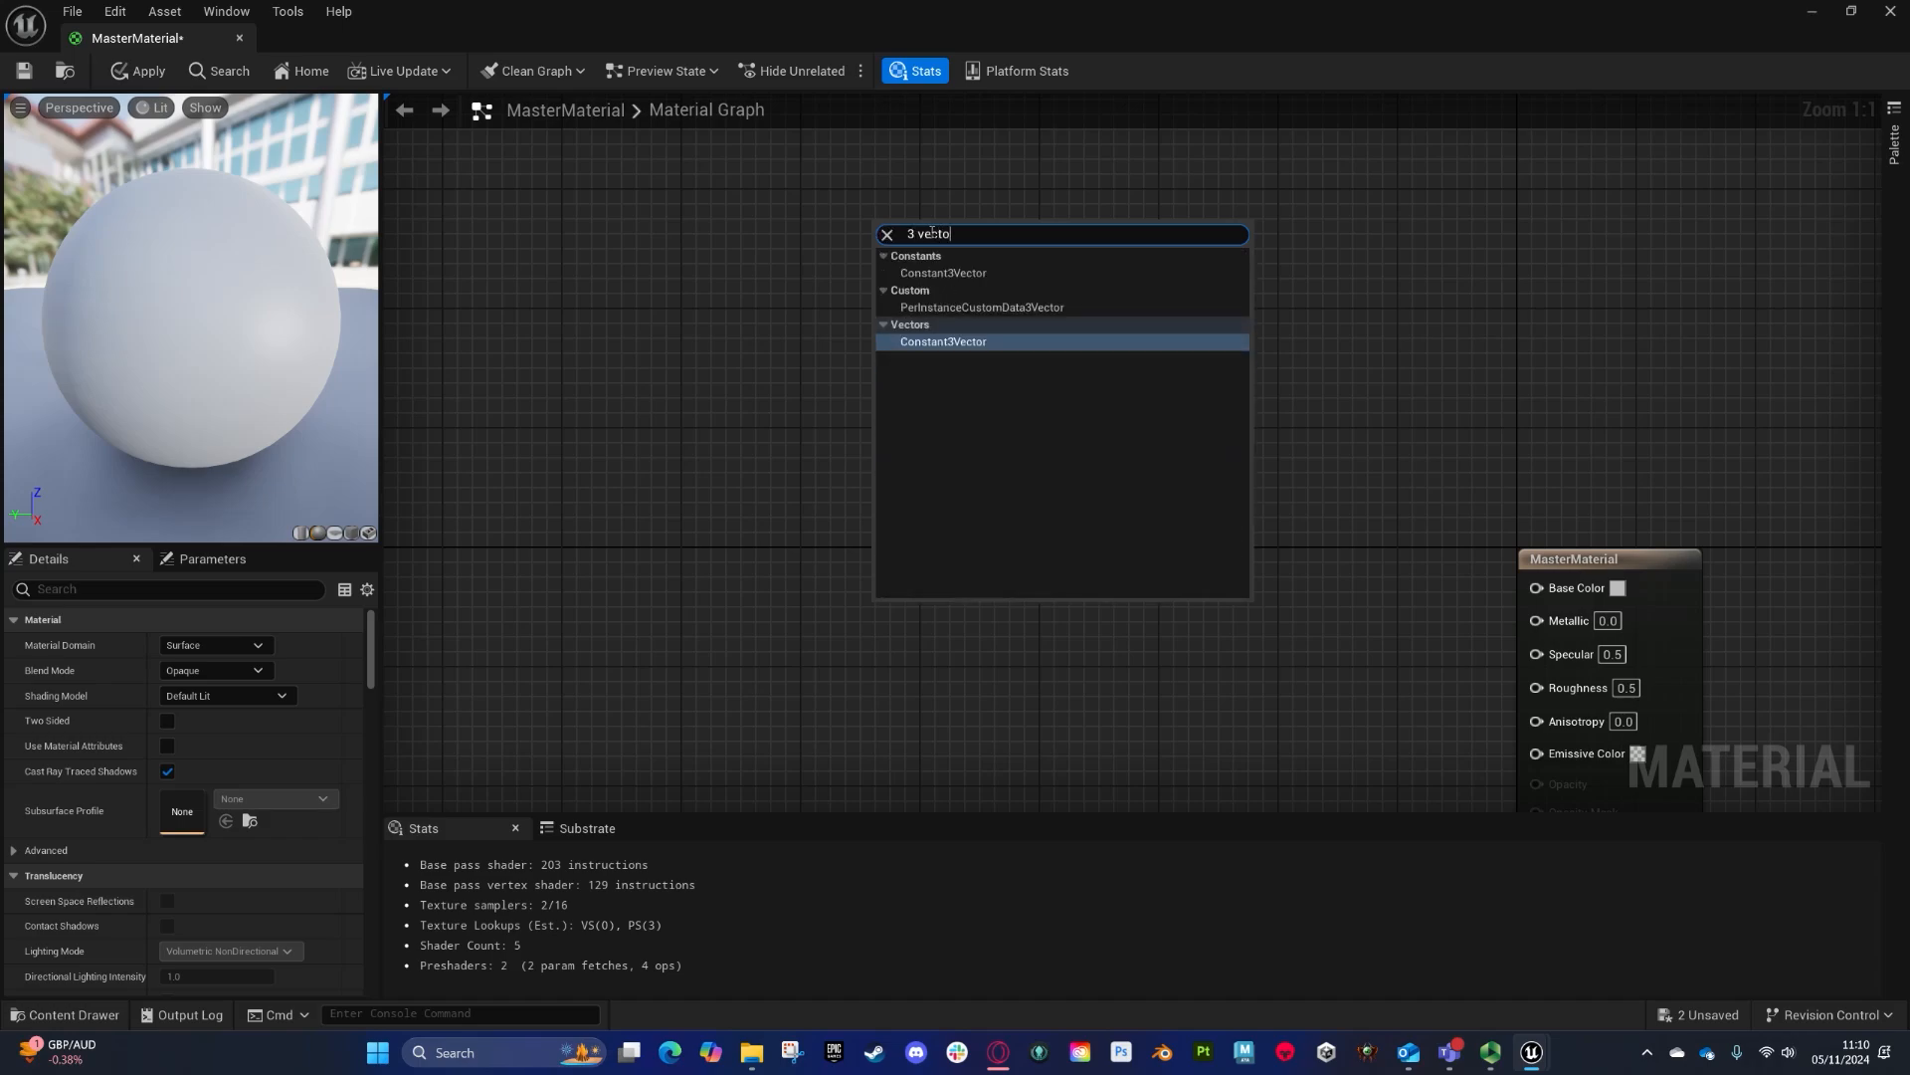
pyautogui.click(931, 276)
# - Convert the Constant3Vector to a parameter named Tint and move it up
pyautogui.rightClick(952, 230)
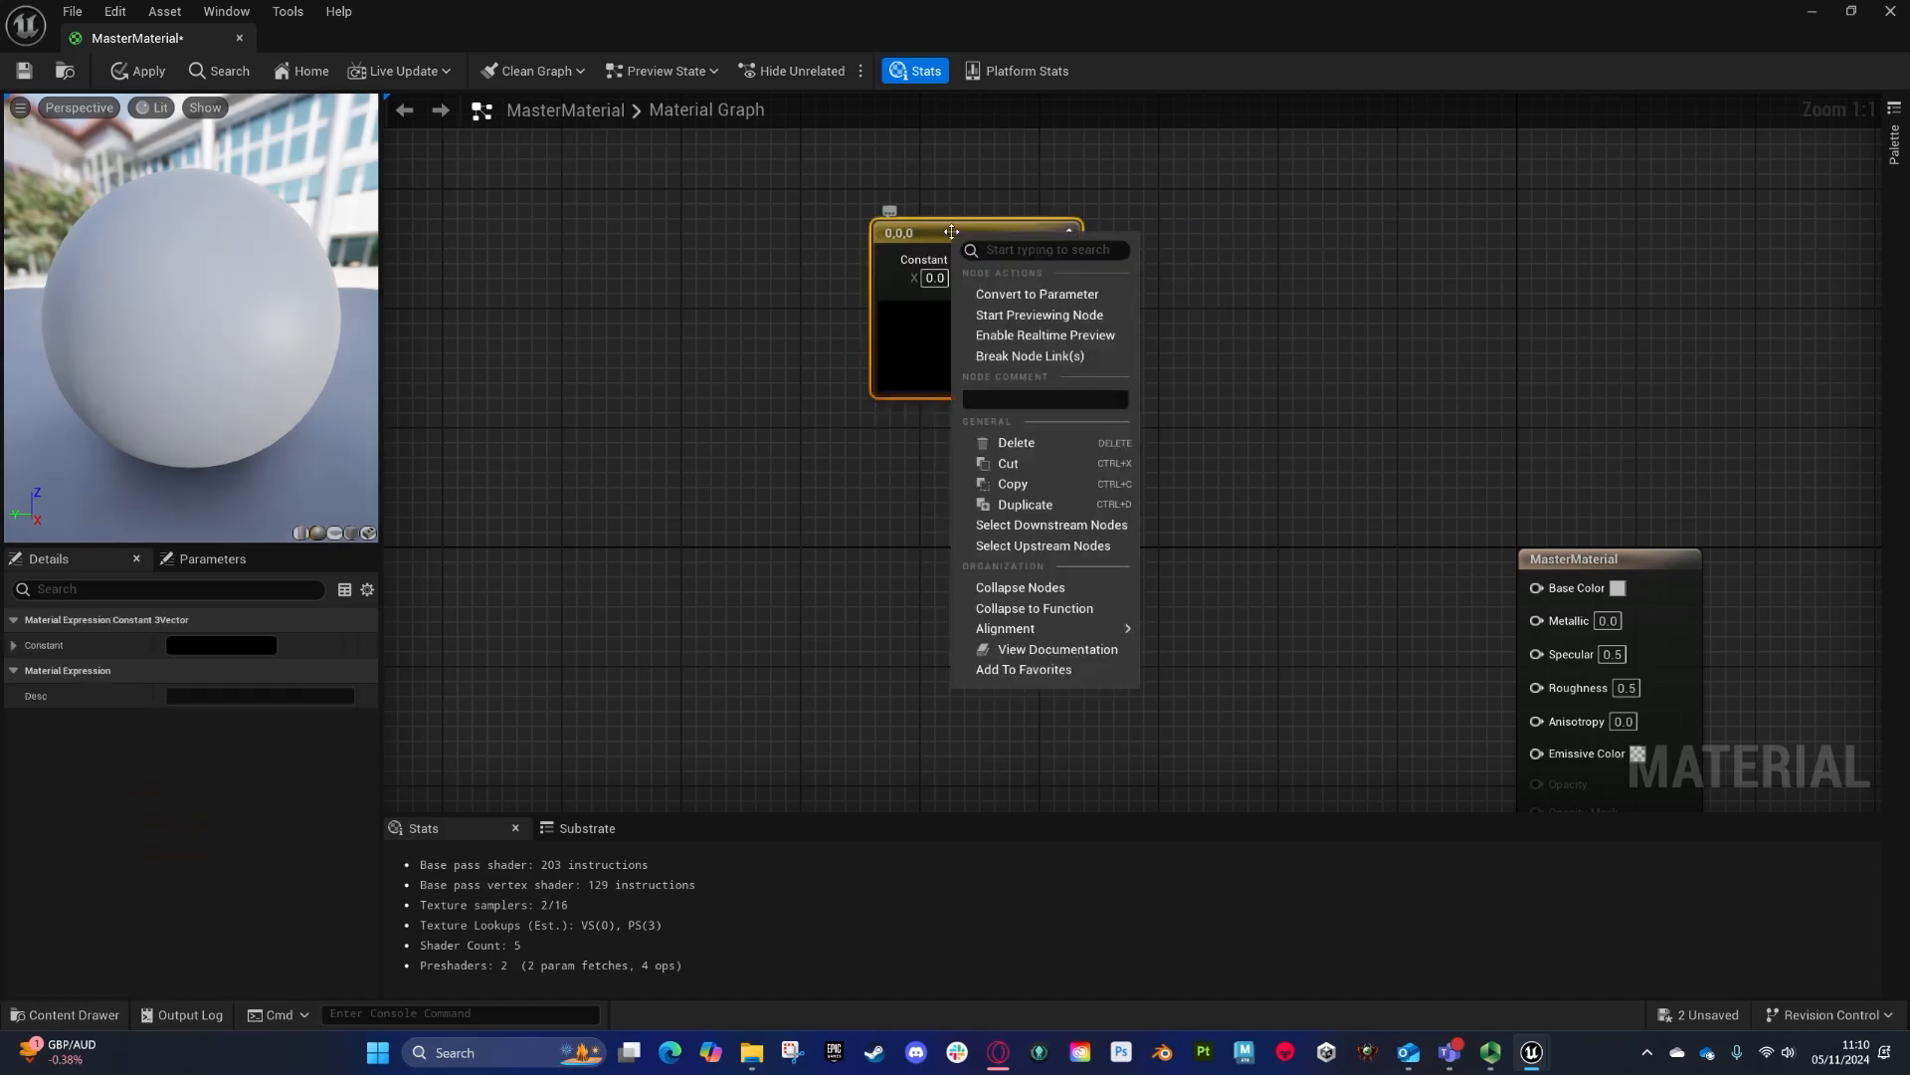
pyautogui.click(1017, 299)
pyautogui.write('Tint')
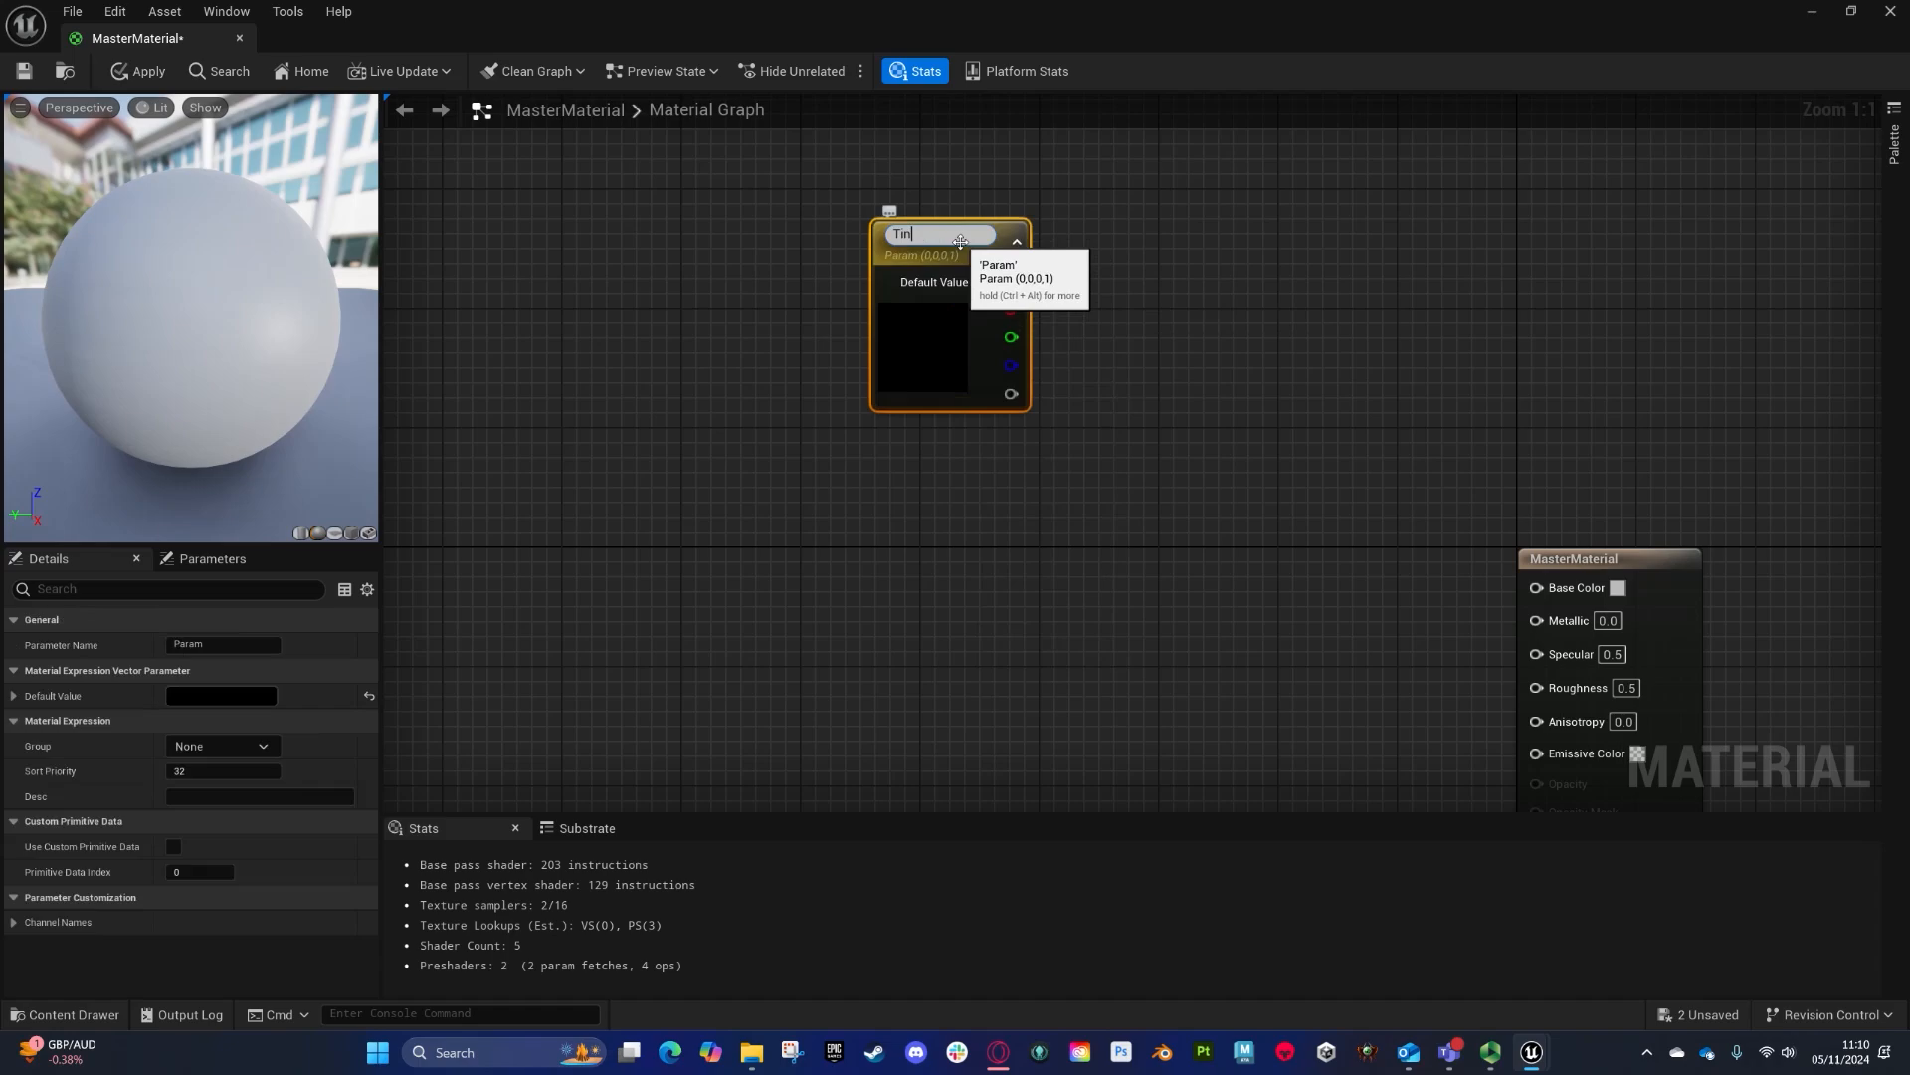
pyautogui.moveTo(960, 242); pyautogui.dragTo(784, 182)
# - Add a TextureSampleParameter2D node below Tint and name the parameter Albedo
pyautogui.rightClick(741, 425)
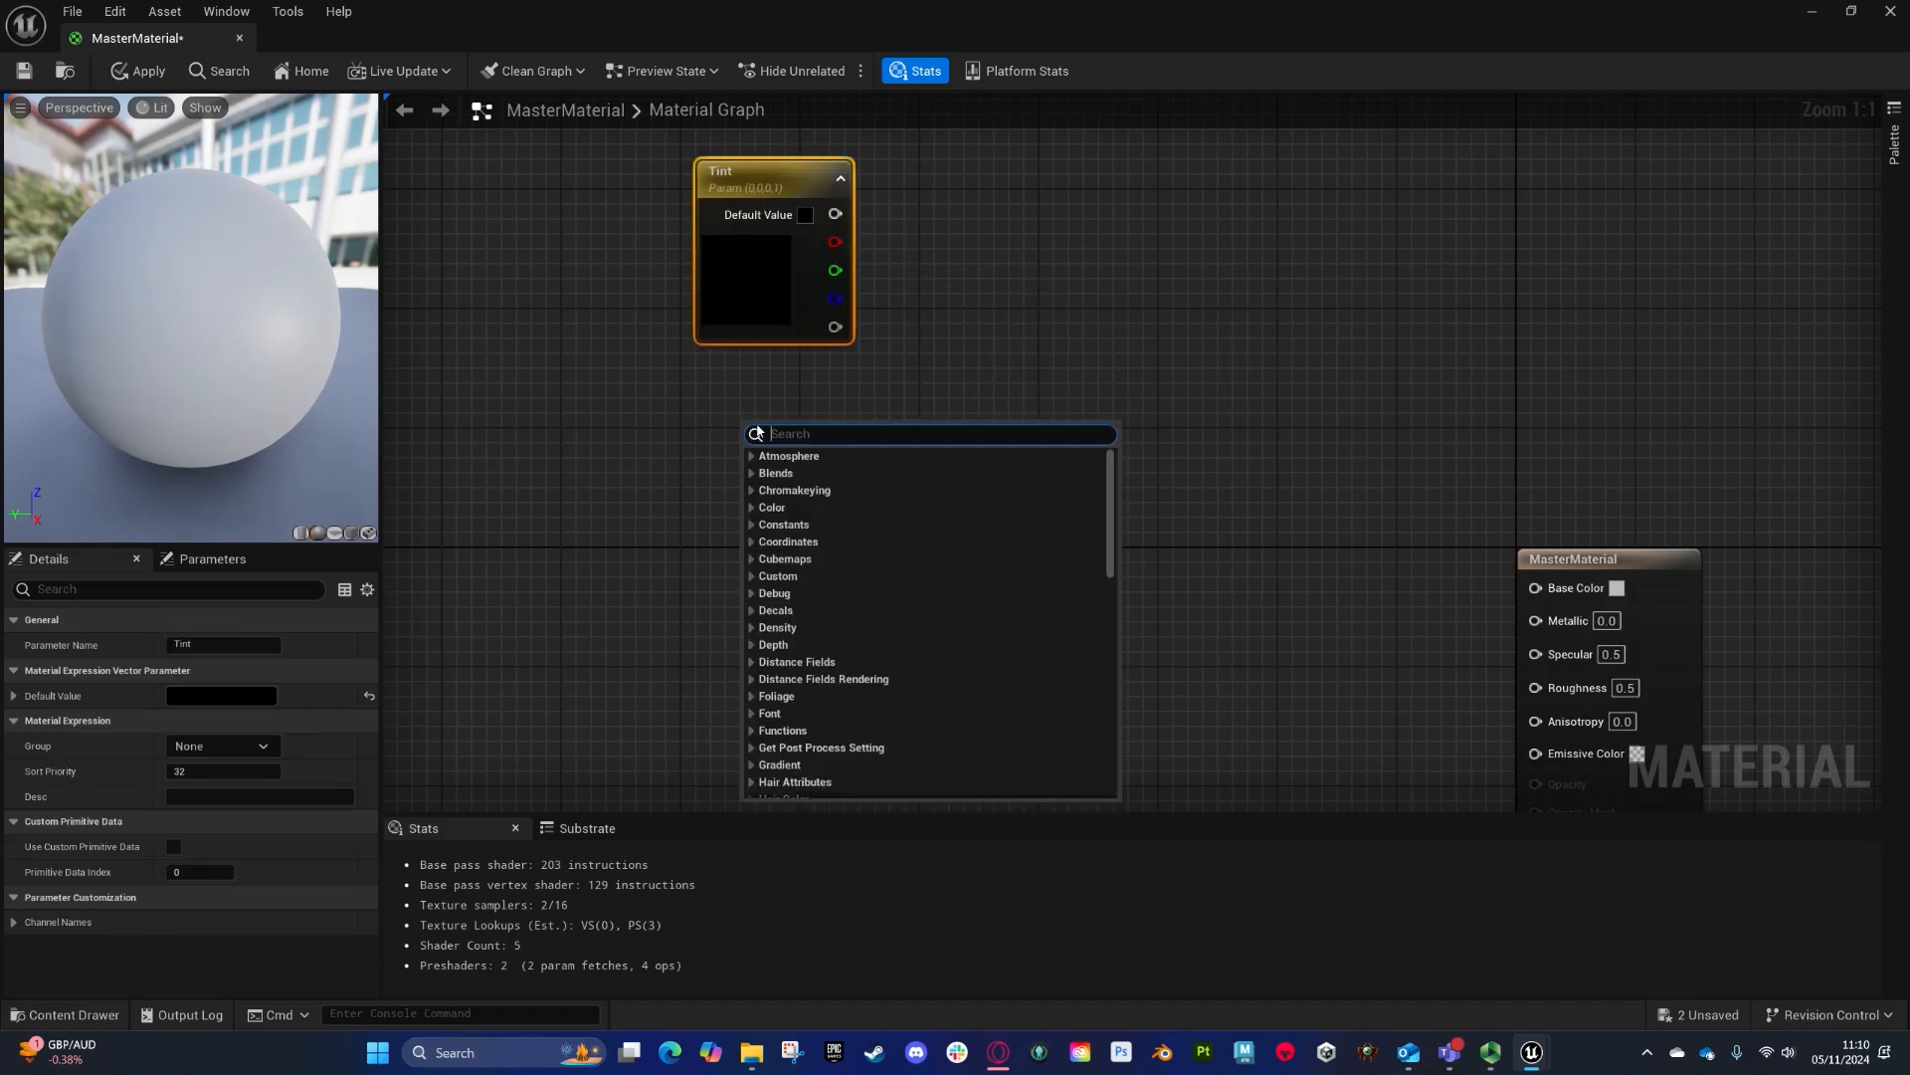
pyautogui.write('para')
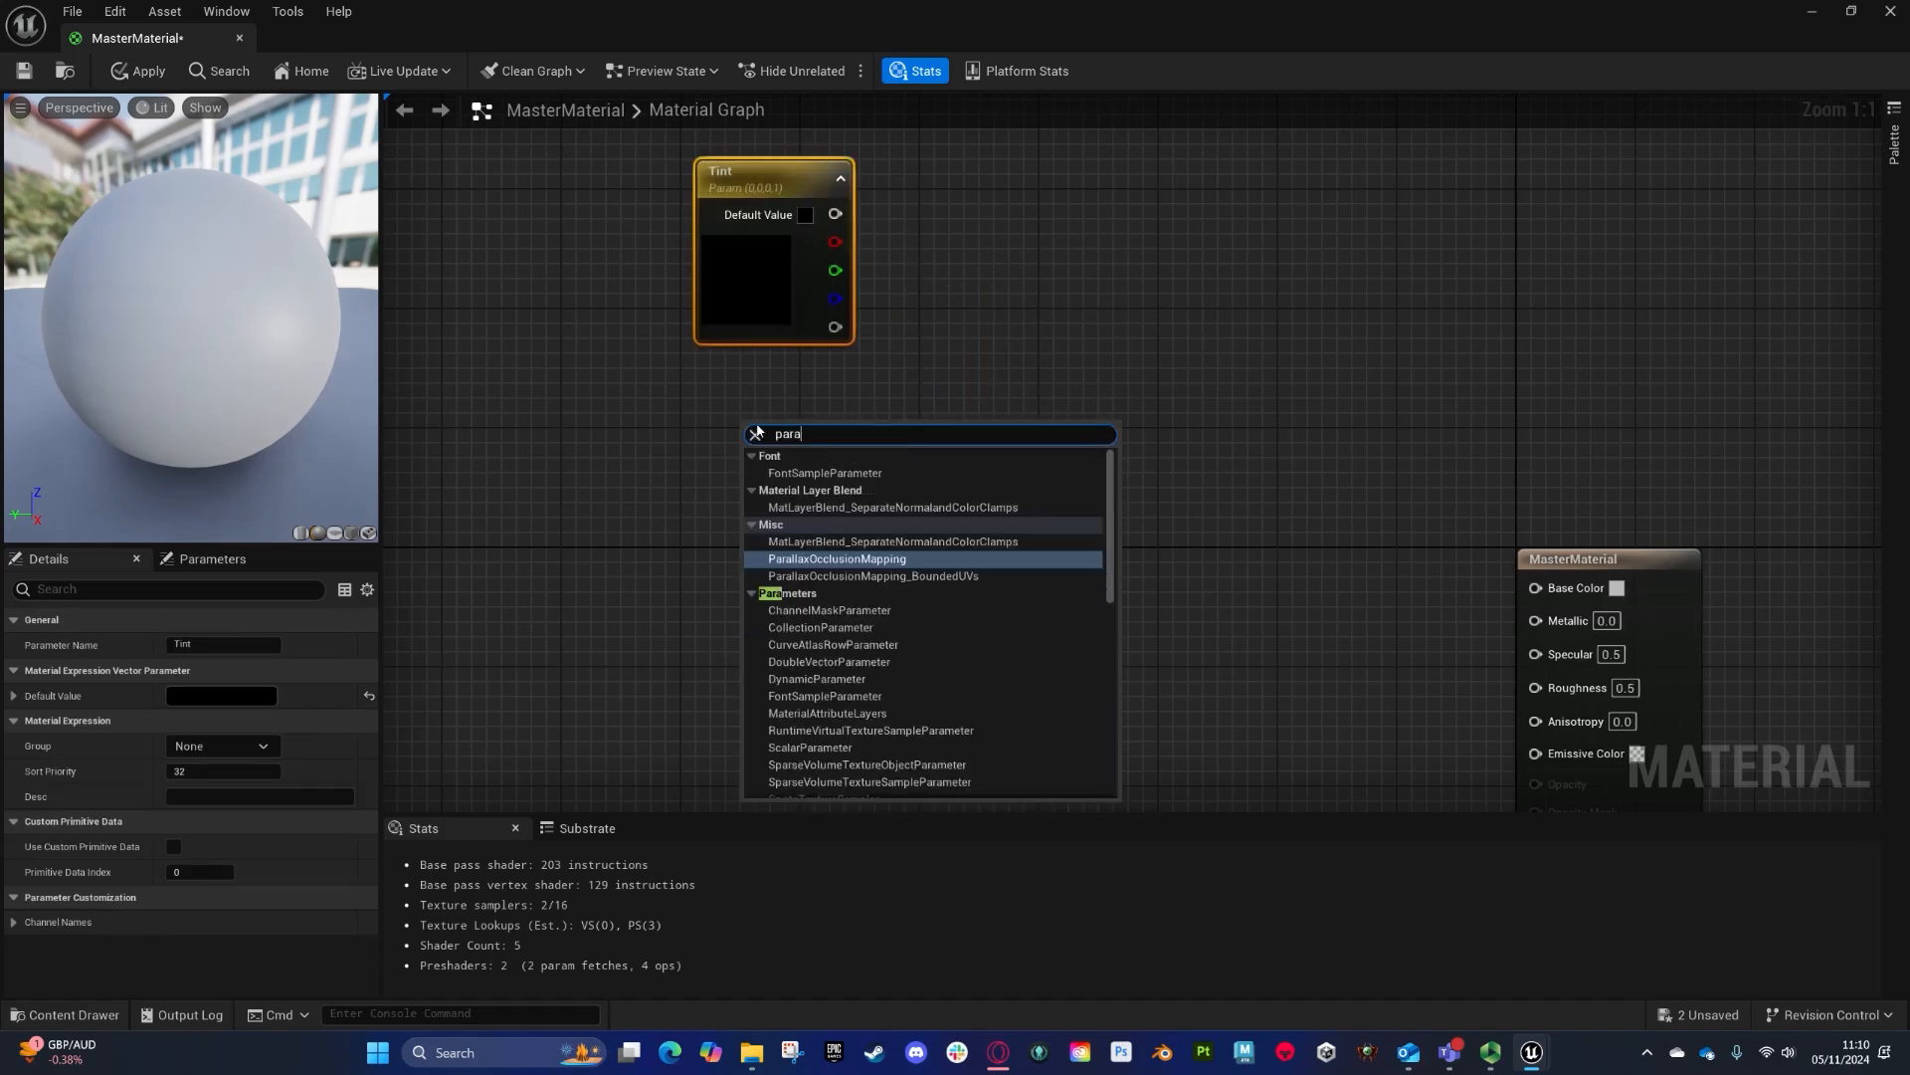
pyautogui.write('2d')
pyautogui.press('Return')
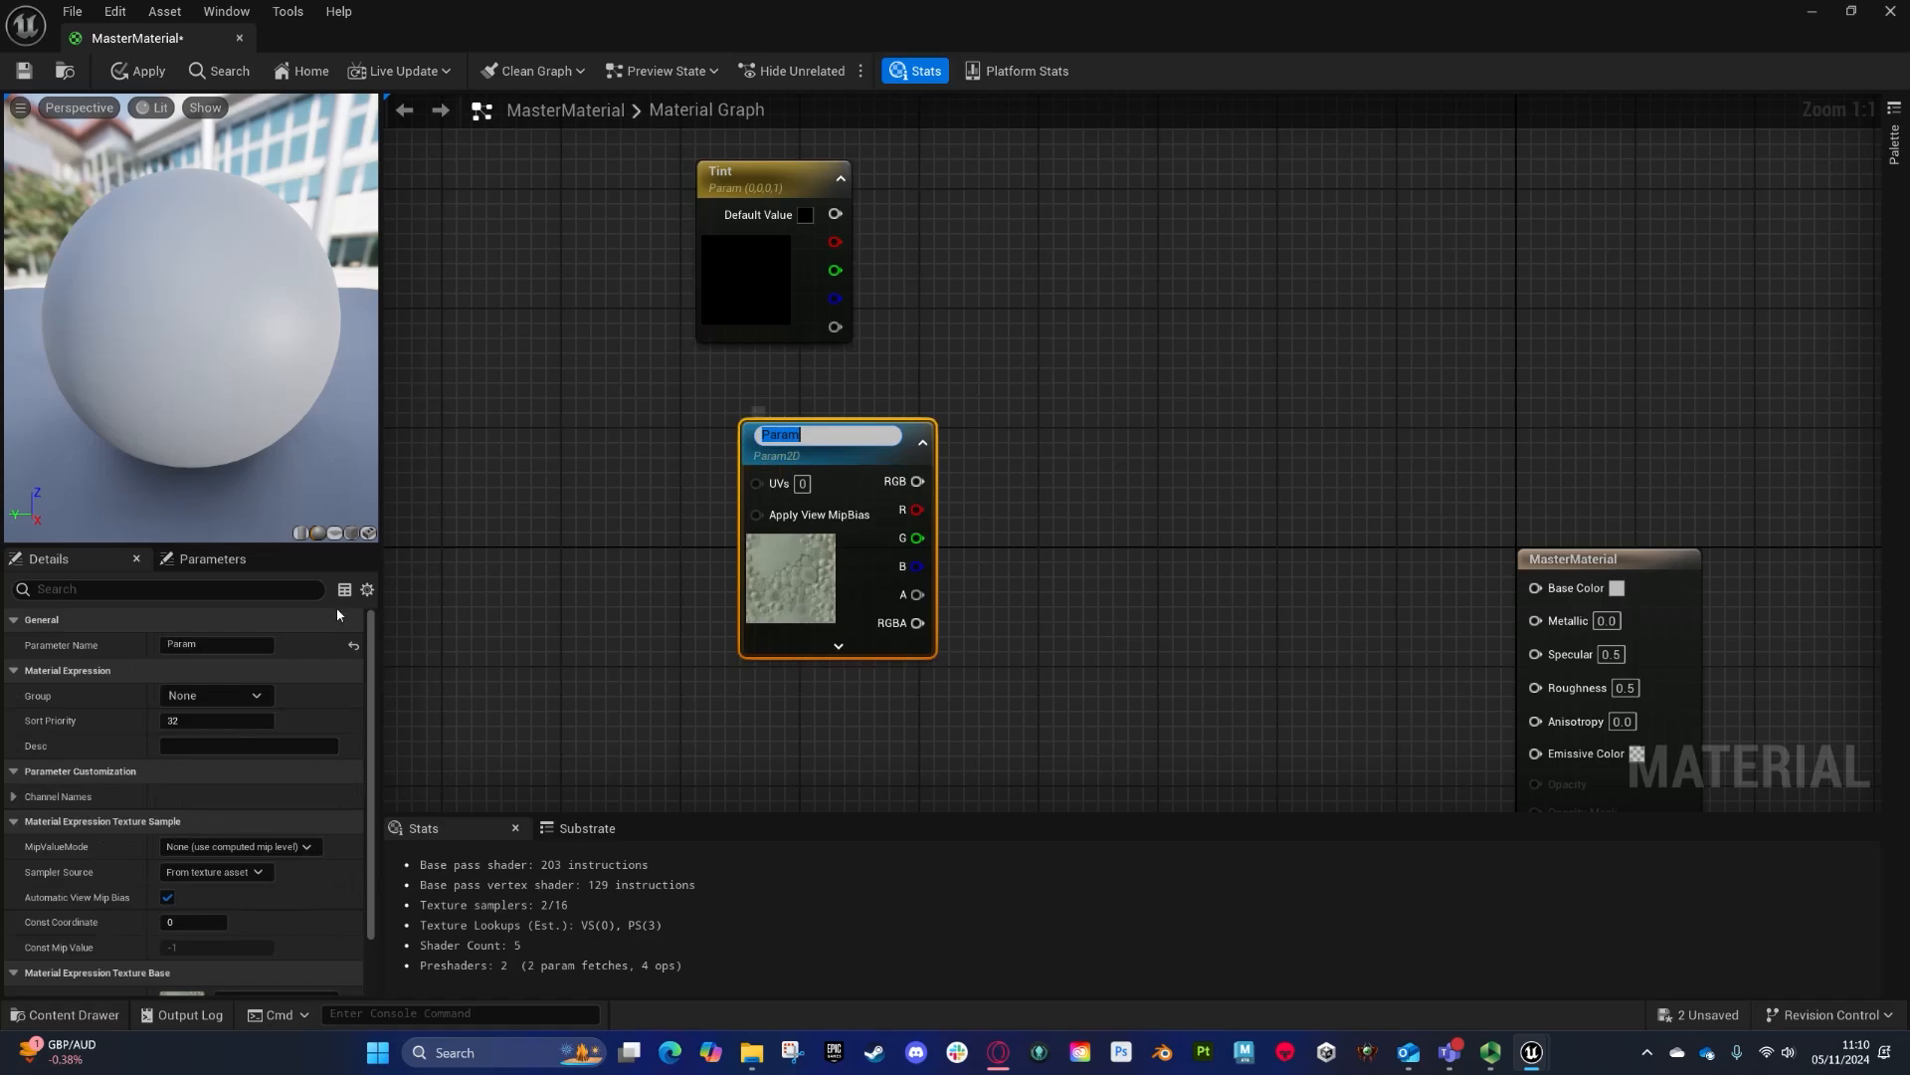
pyautogui.moveTo(231, 646); pyautogui.dragTo(71, 634)
pyautogui.write('Albedo')
pyautogui.press('Return')
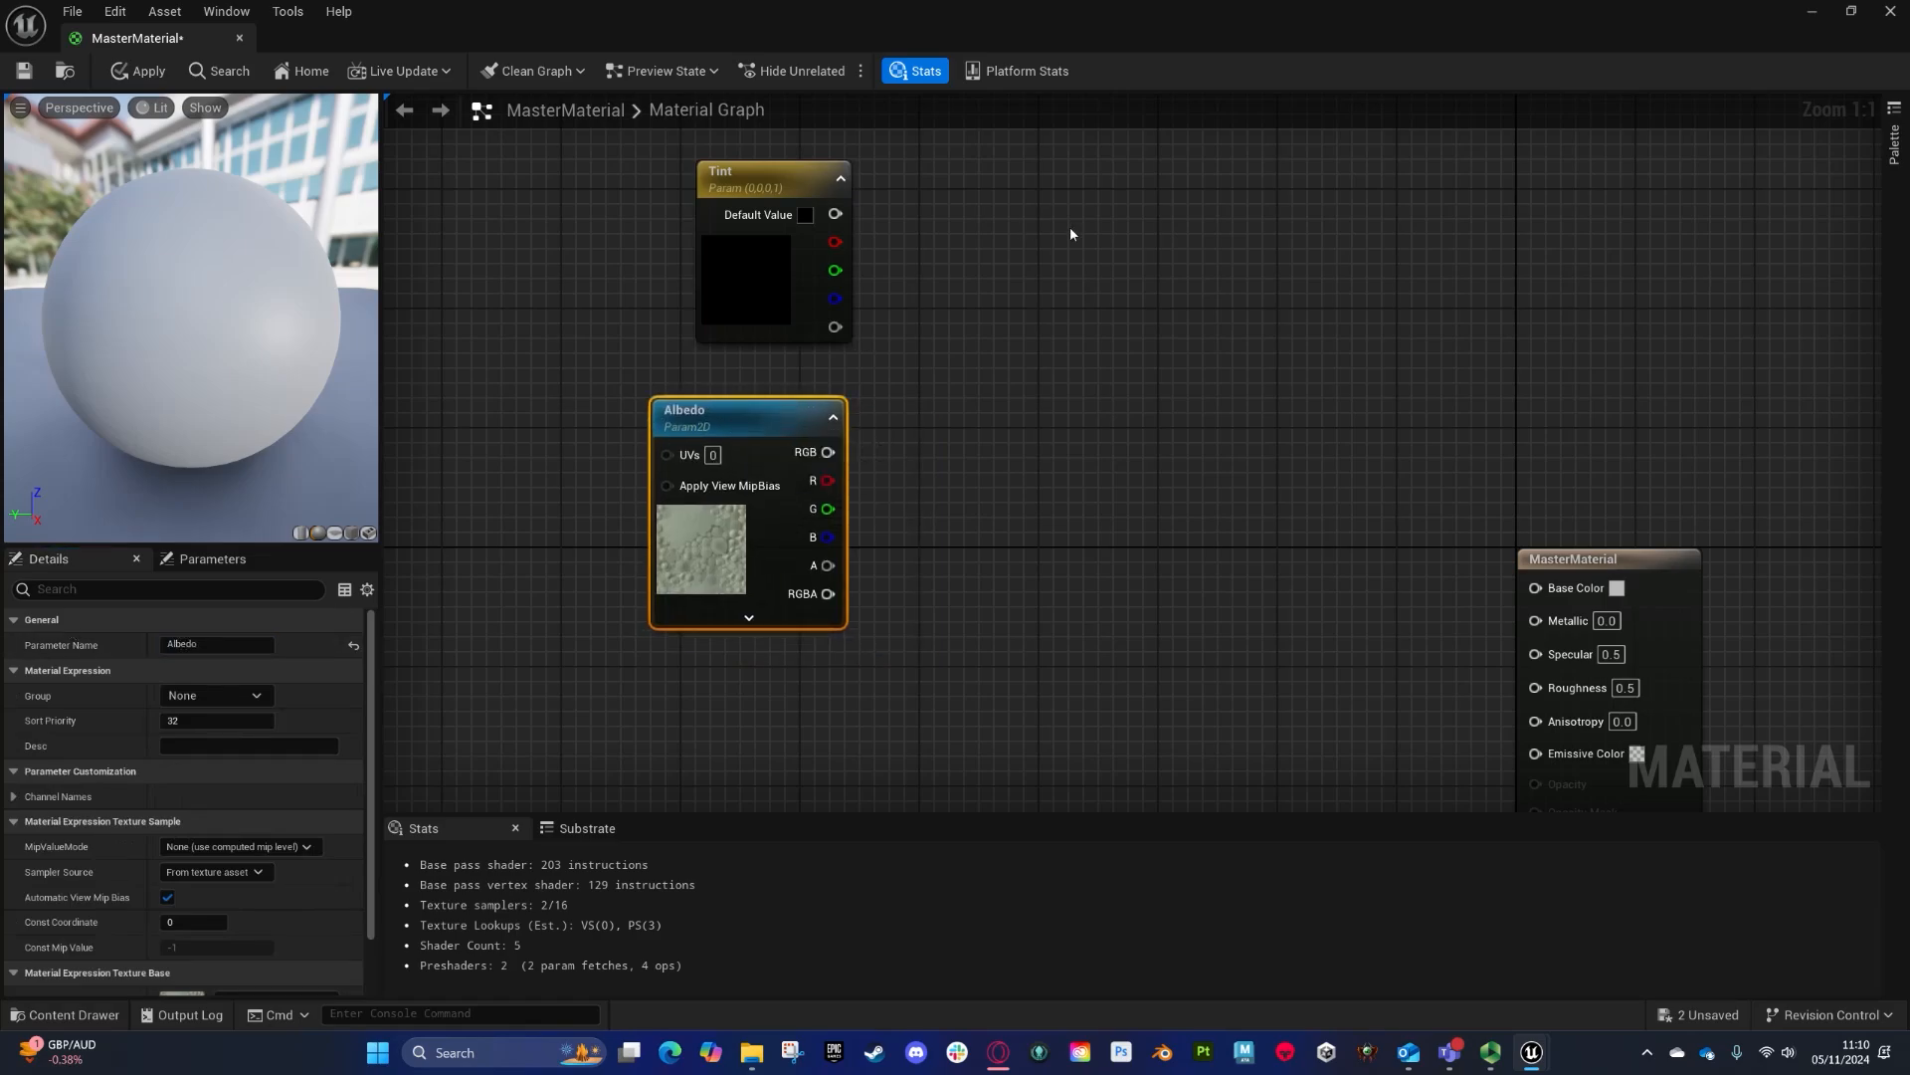
# - Multiply Tint by the Albedo RGB output and connect the Multiply result to Base Color
pyautogui.click(976, 343)
pyautogui.moveTo(834, 214); pyautogui.dragTo(993, 383)
pyautogui.moveTo(993, 414); pyautogui.dragTo(828, 457)
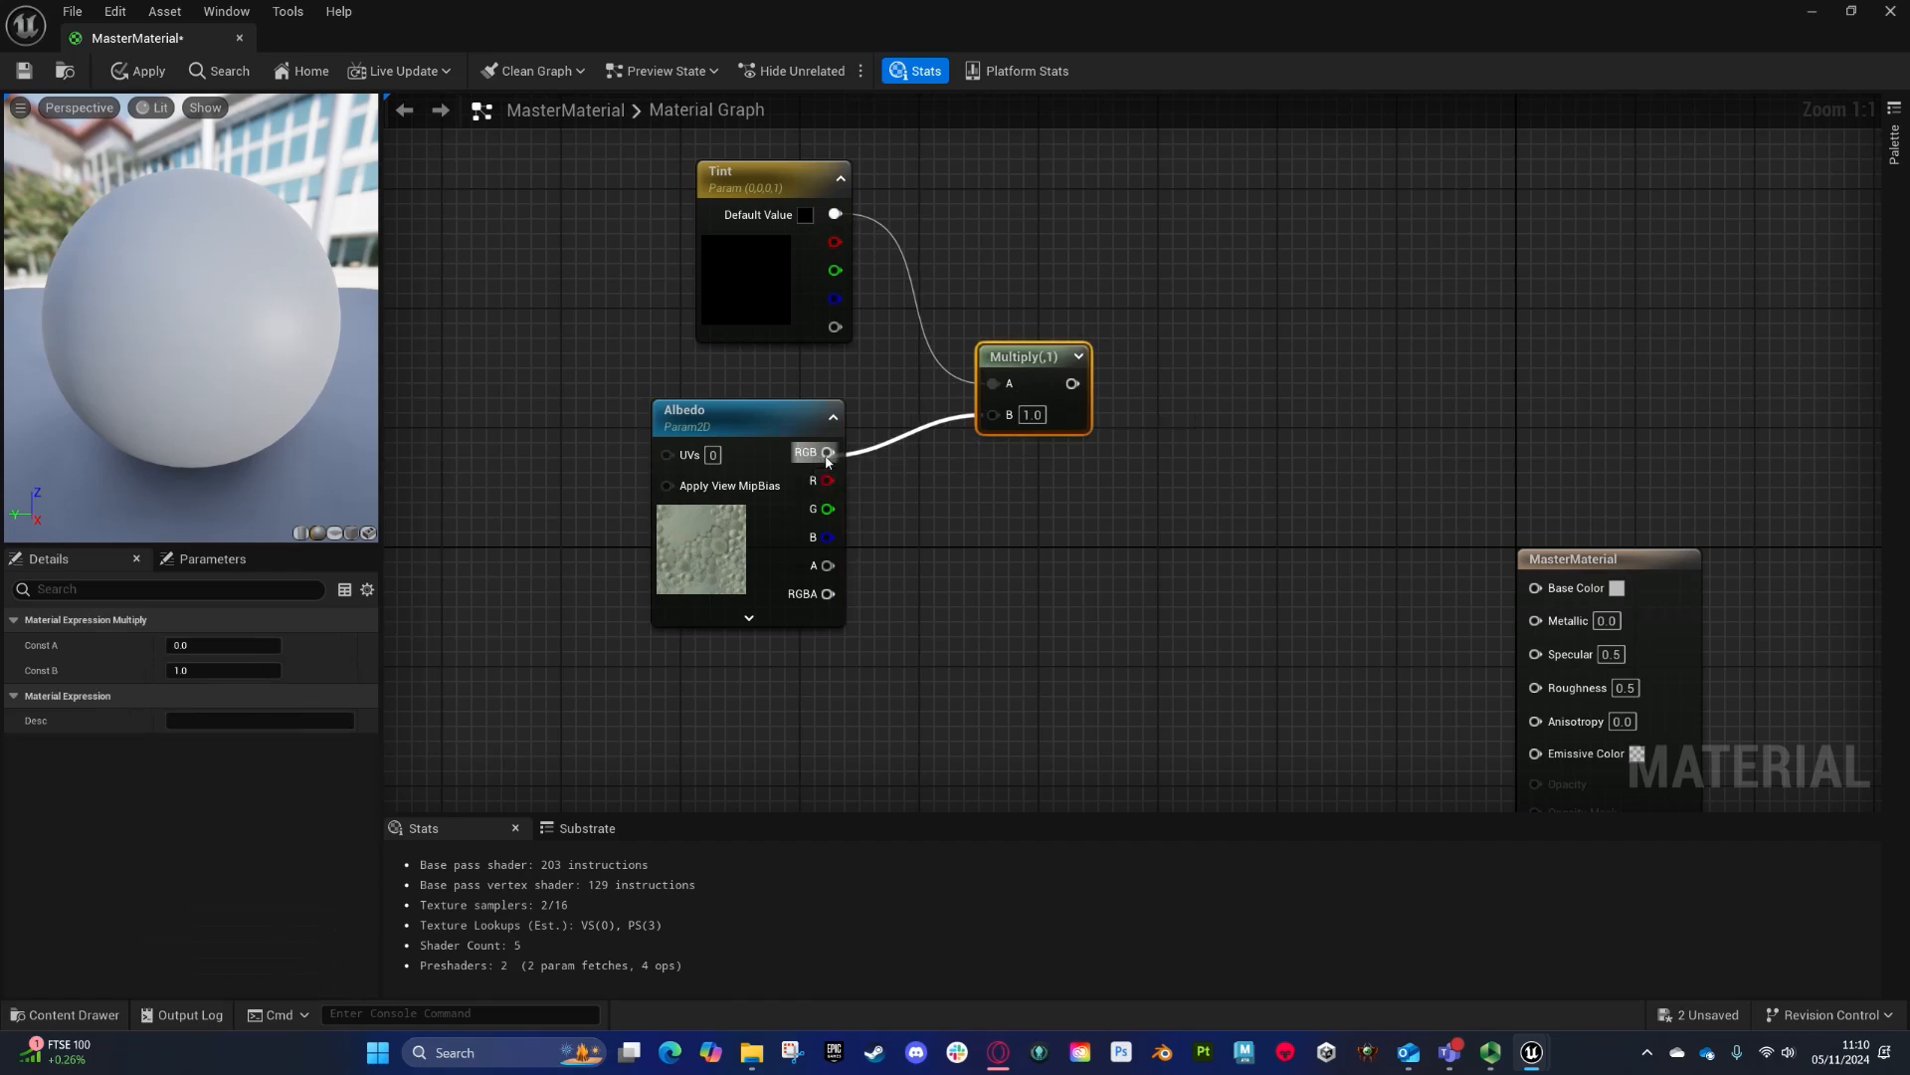
pyautogui.moveTo(1053, 383); pyautogui.dragTo(1538, 586)
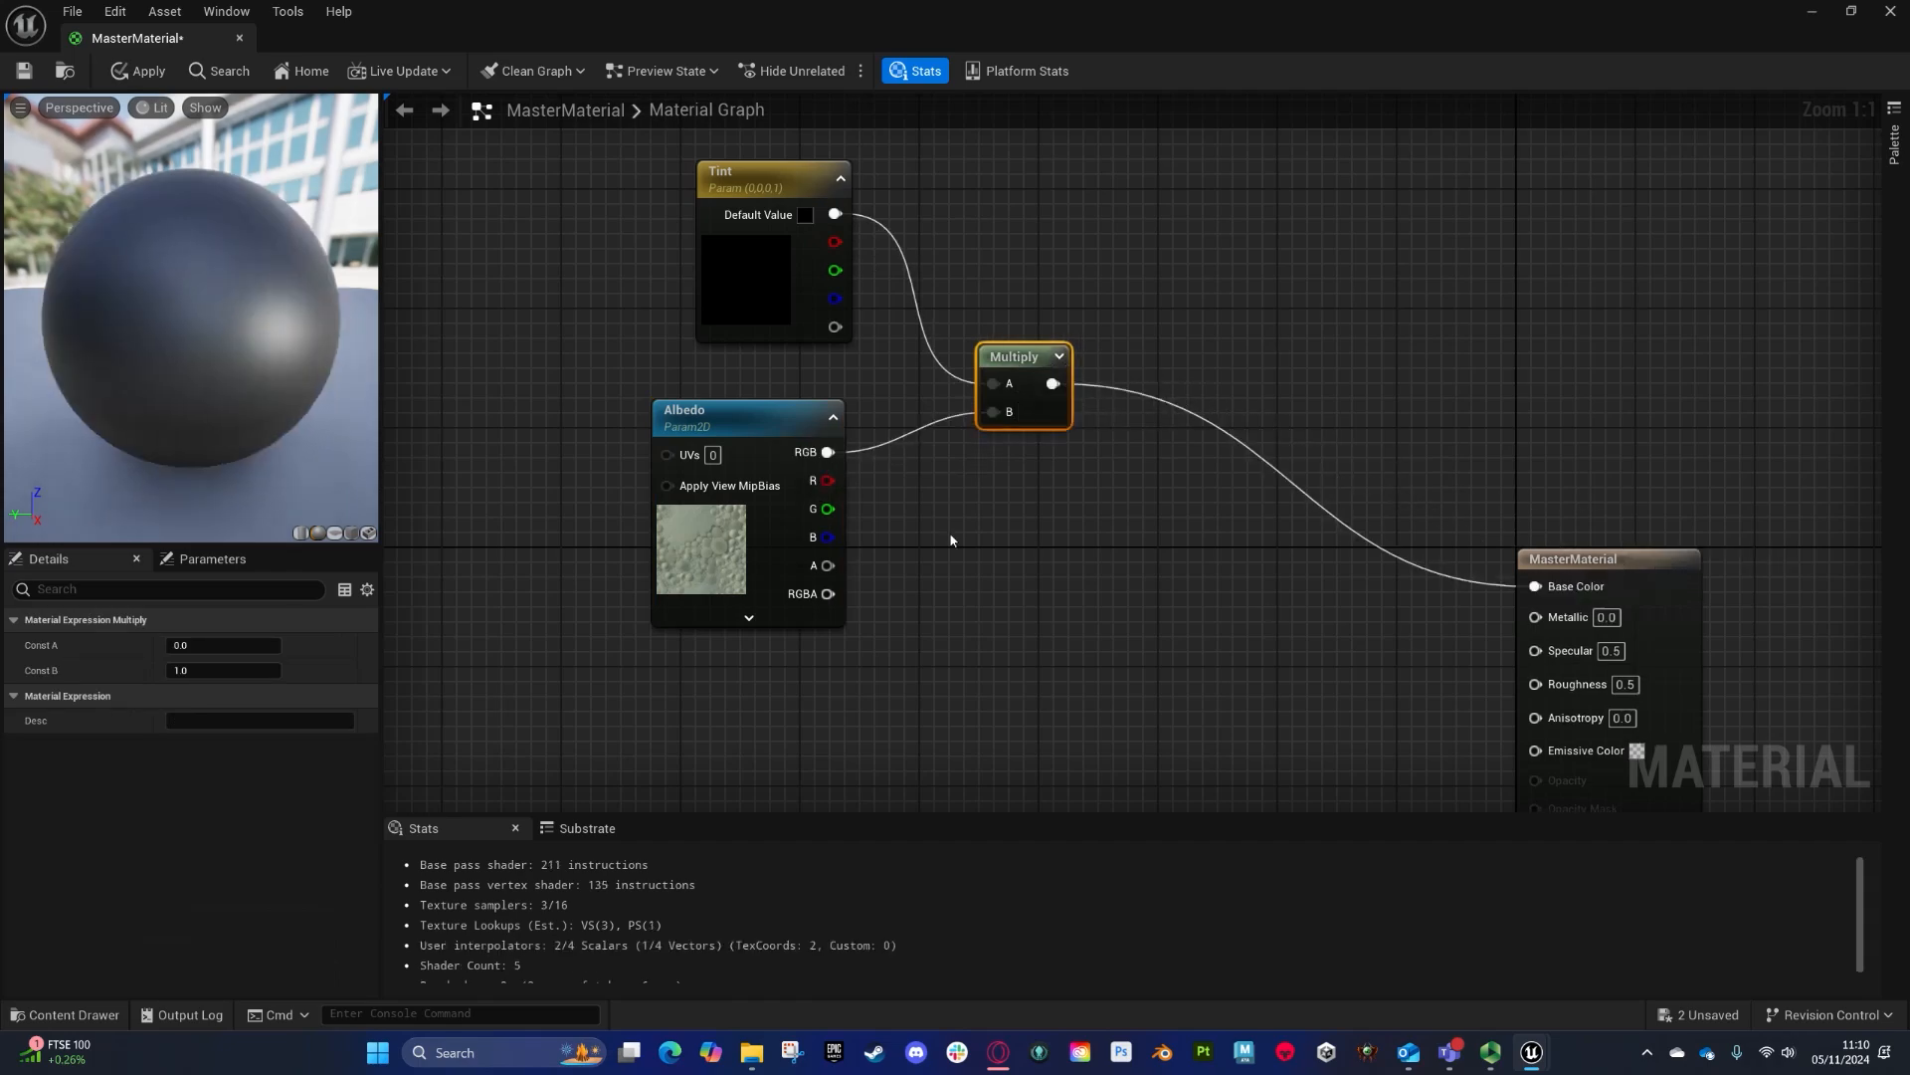
# - Wrap the Tint, Albedo and Multiply nodes in a comment named Colour and give it a purple colour
pyautogui.moveTo(752, 410); pyautogui.dragTo(780, 395)
pyautogui.moveTo(679, 244); pyautogui.dragTo(1121, 629)
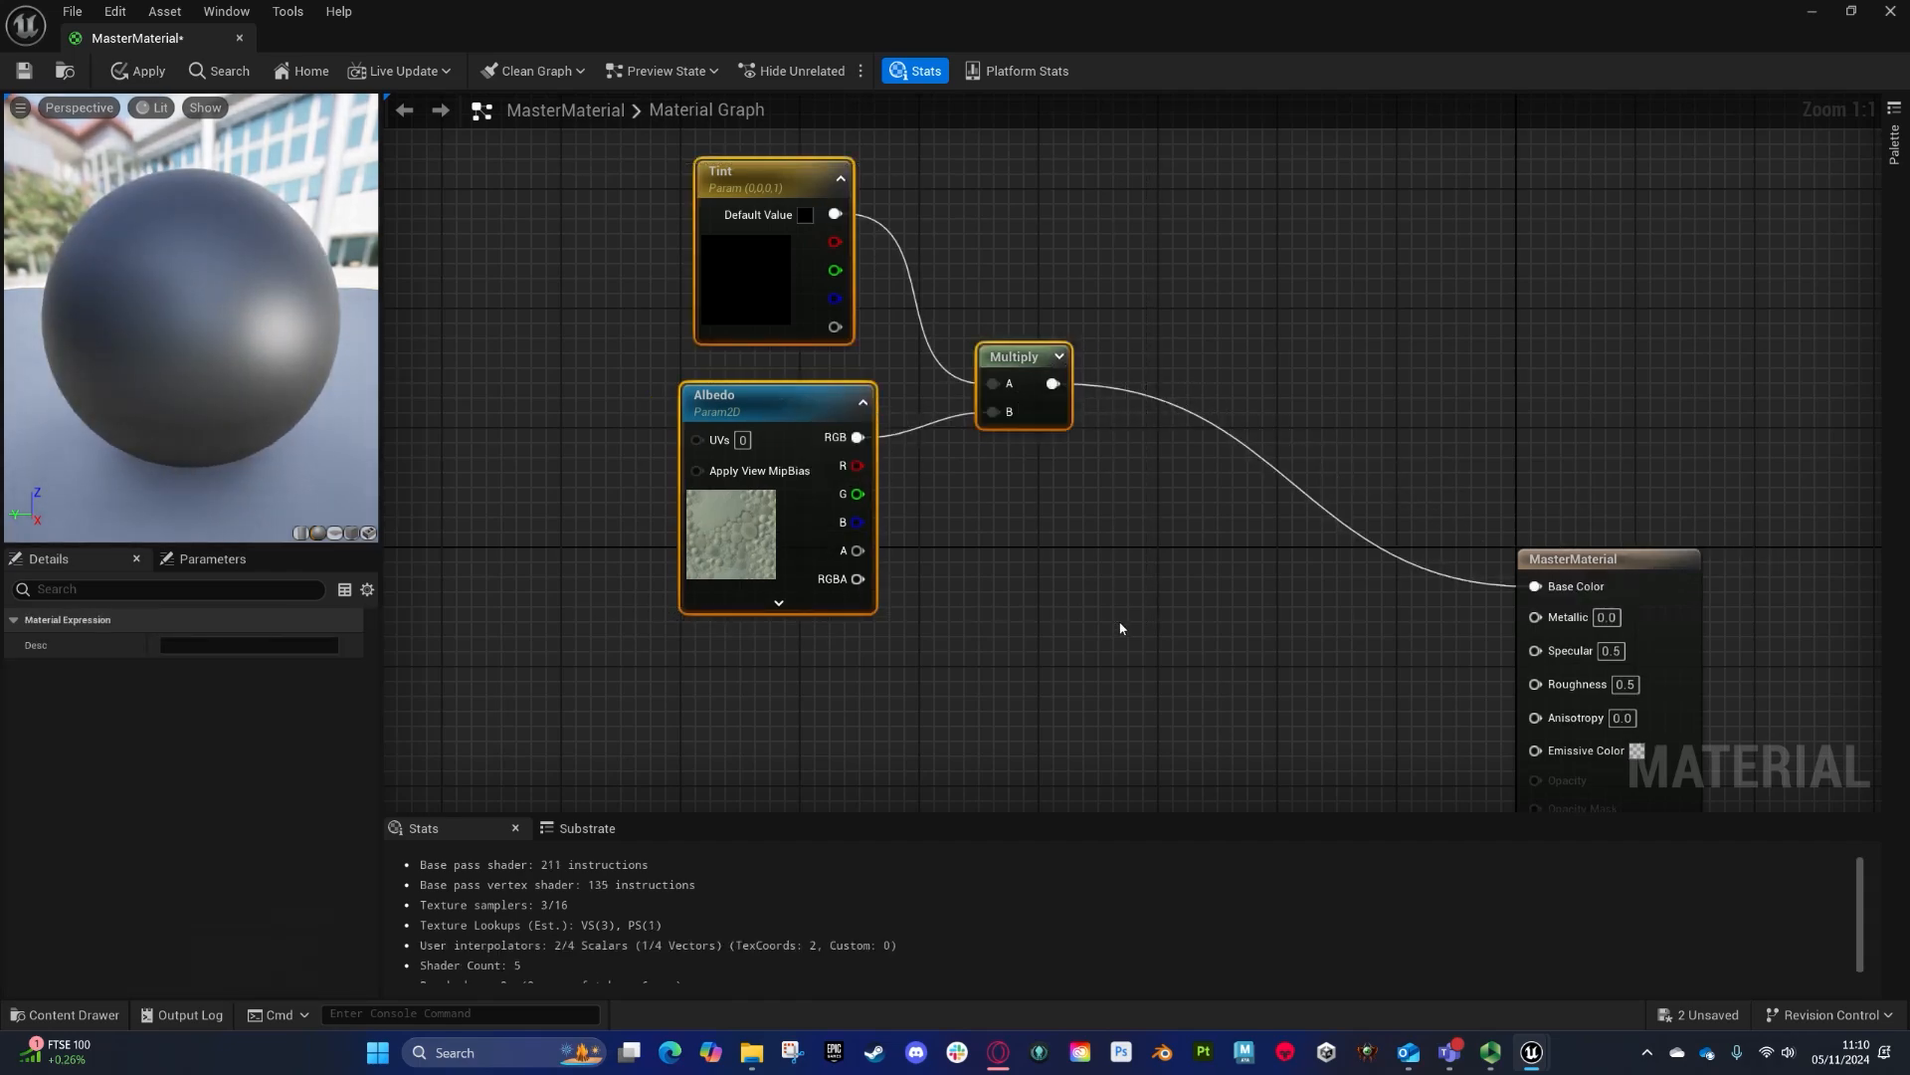
pyautogui.press('c')
pyautogui.write('Colour')
pyautogui.press('Return')
pyautogui.click(264, 672)
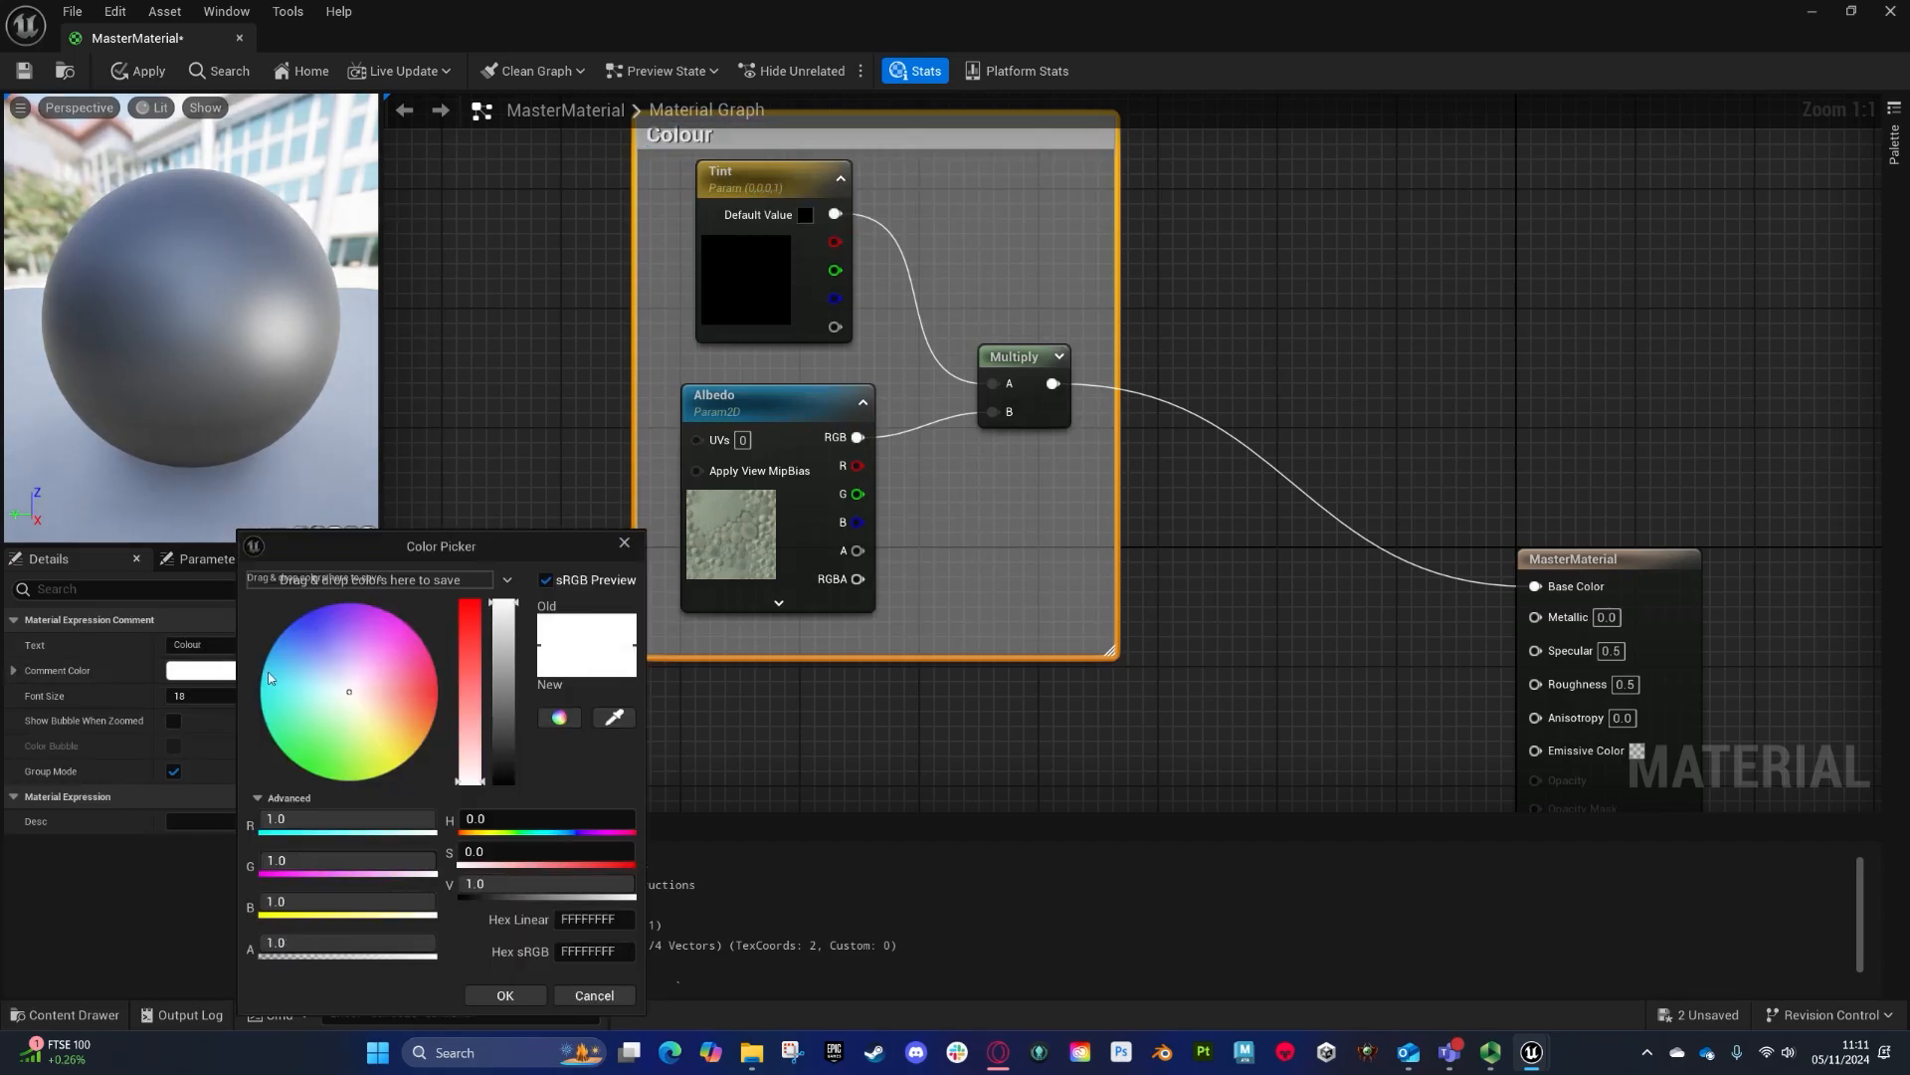
pyautogui.moveTo(269, 676); pyautogui.dragTo(352, 602)
pyautogui.scroll(-4, 1214, 251)
pyautogui.moveTo(1061, 542); pyautogui.dragTo(912, 410)
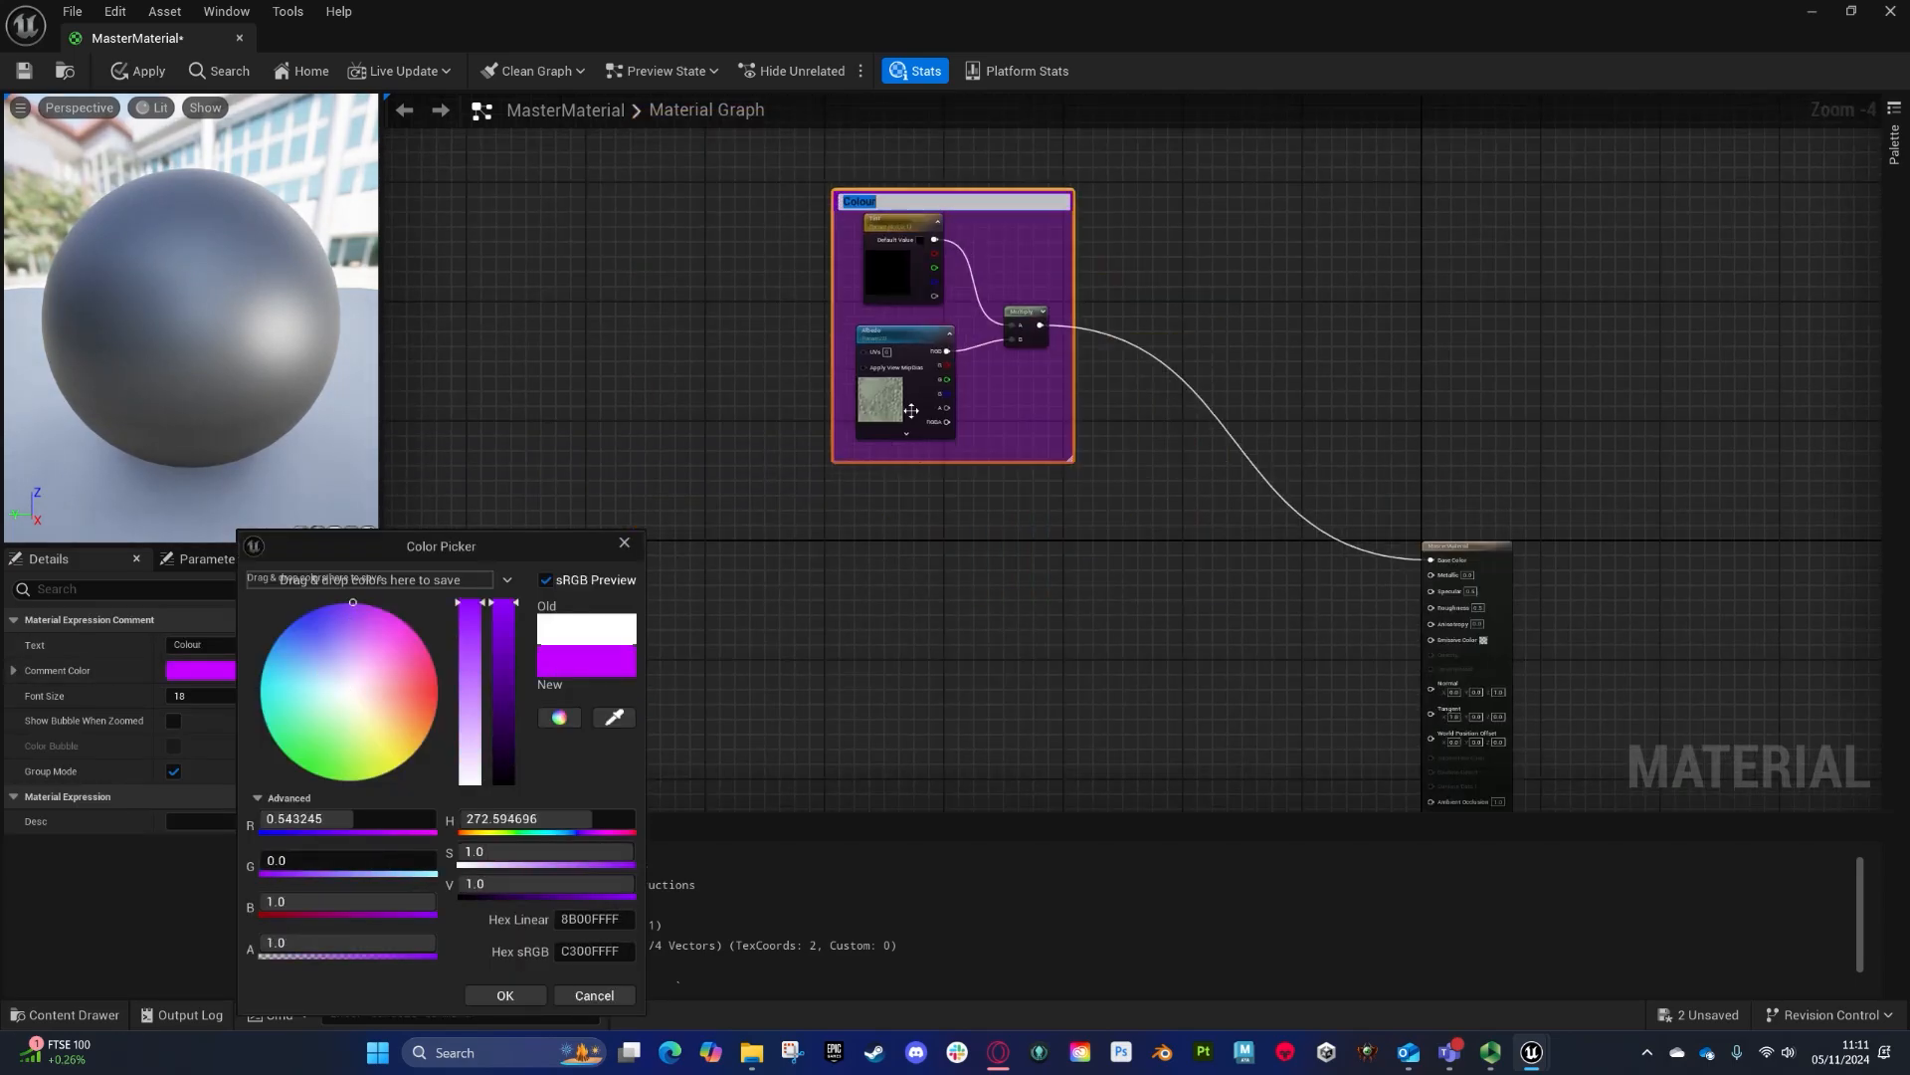
# - Set the Albedo parameter's texture to T_Brick_Clay_Beveled_D
pyautogui.click(912, 410)
pyautogui.scroll(-4, 271, 878)
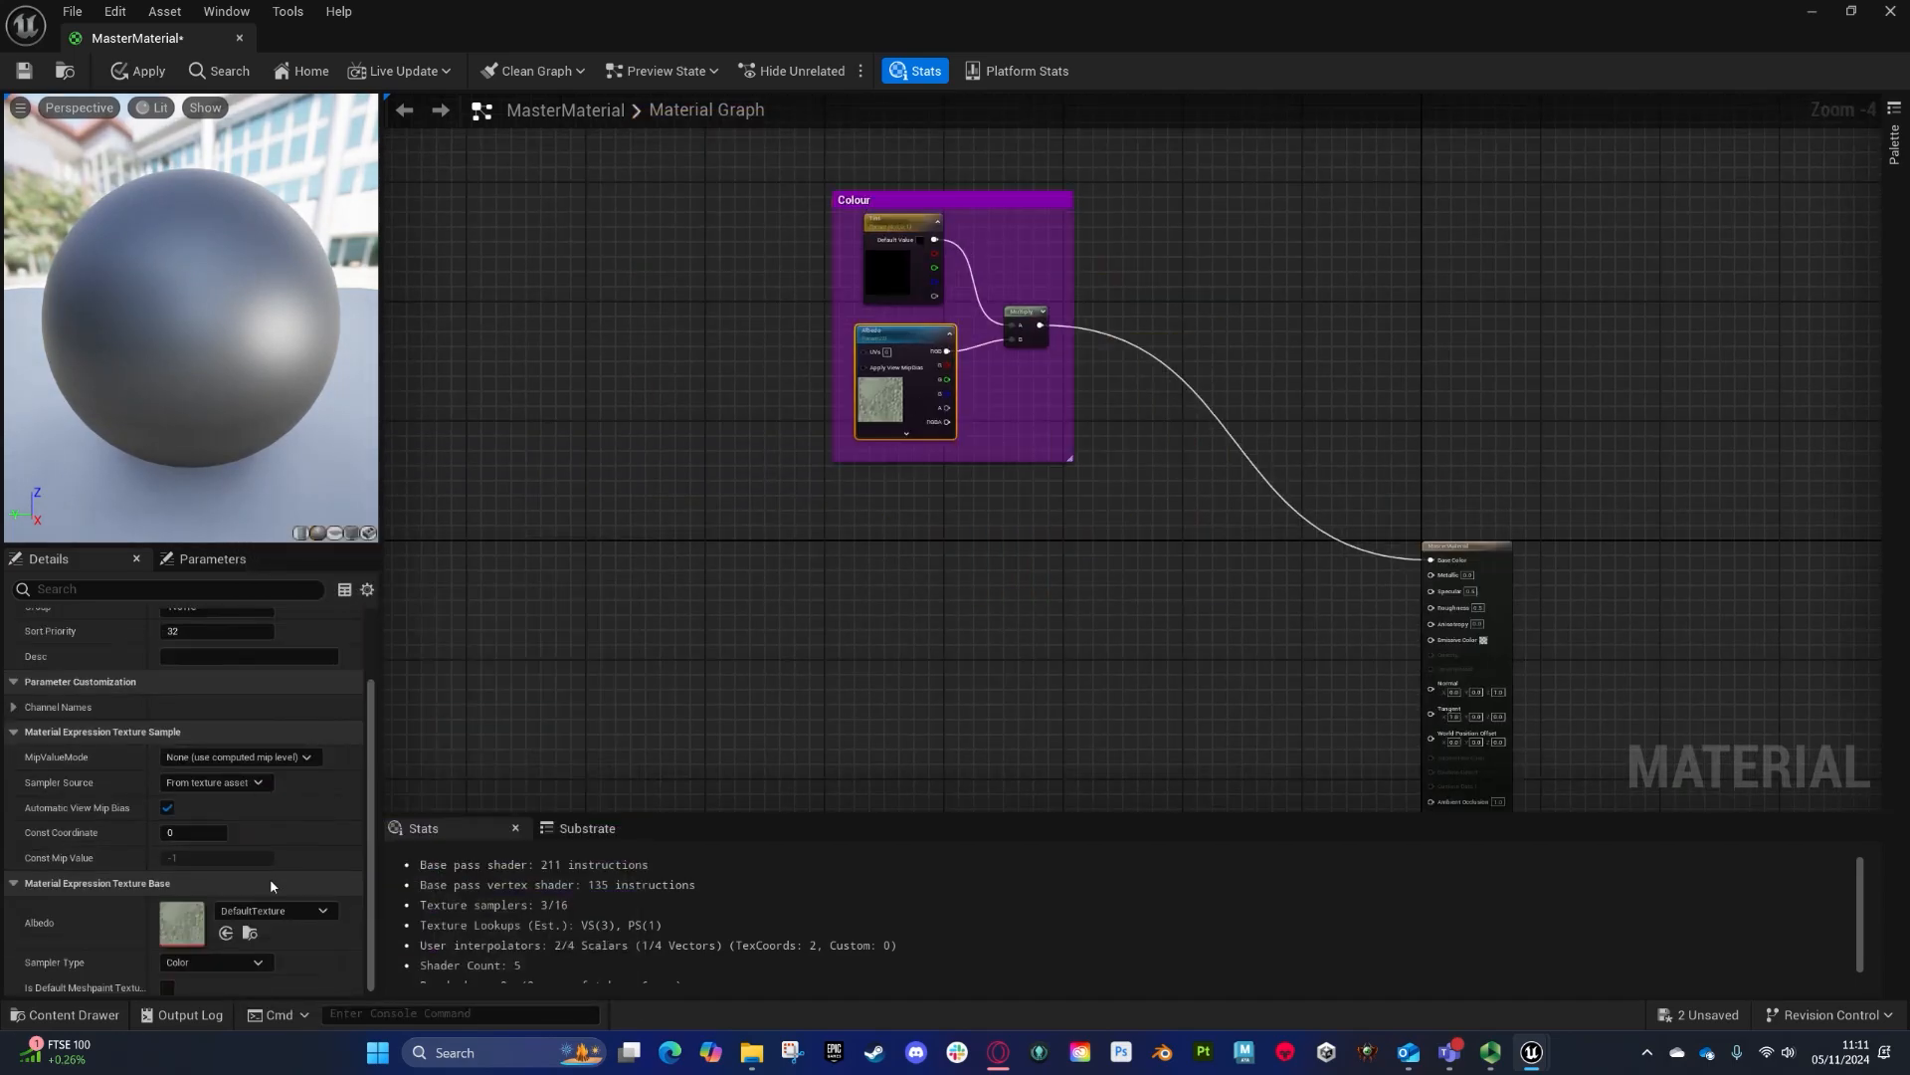
pyautogui.click(321, 904)
pyautogui.write('brick')
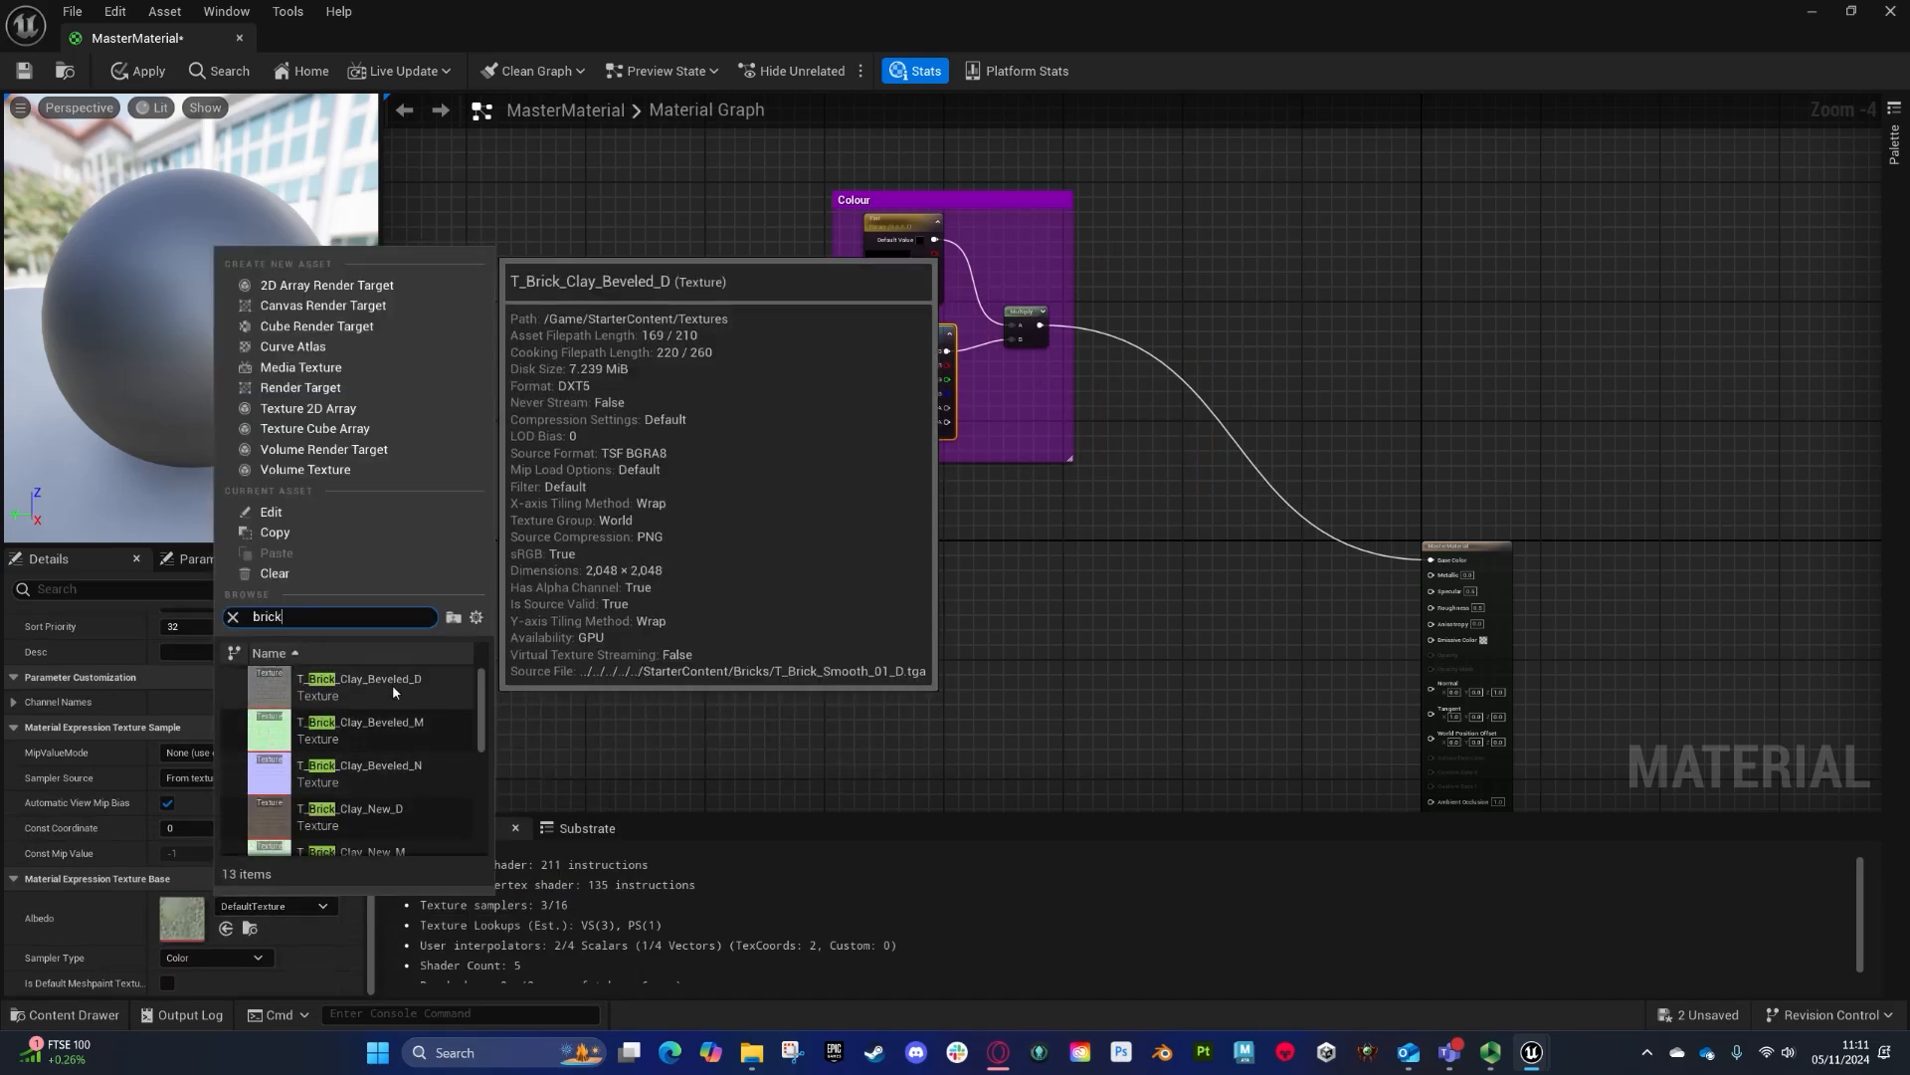
pyautogui.click(361, 681)
# - Set the Tint parameter's default value to white
pyautogui.click(925, 248)
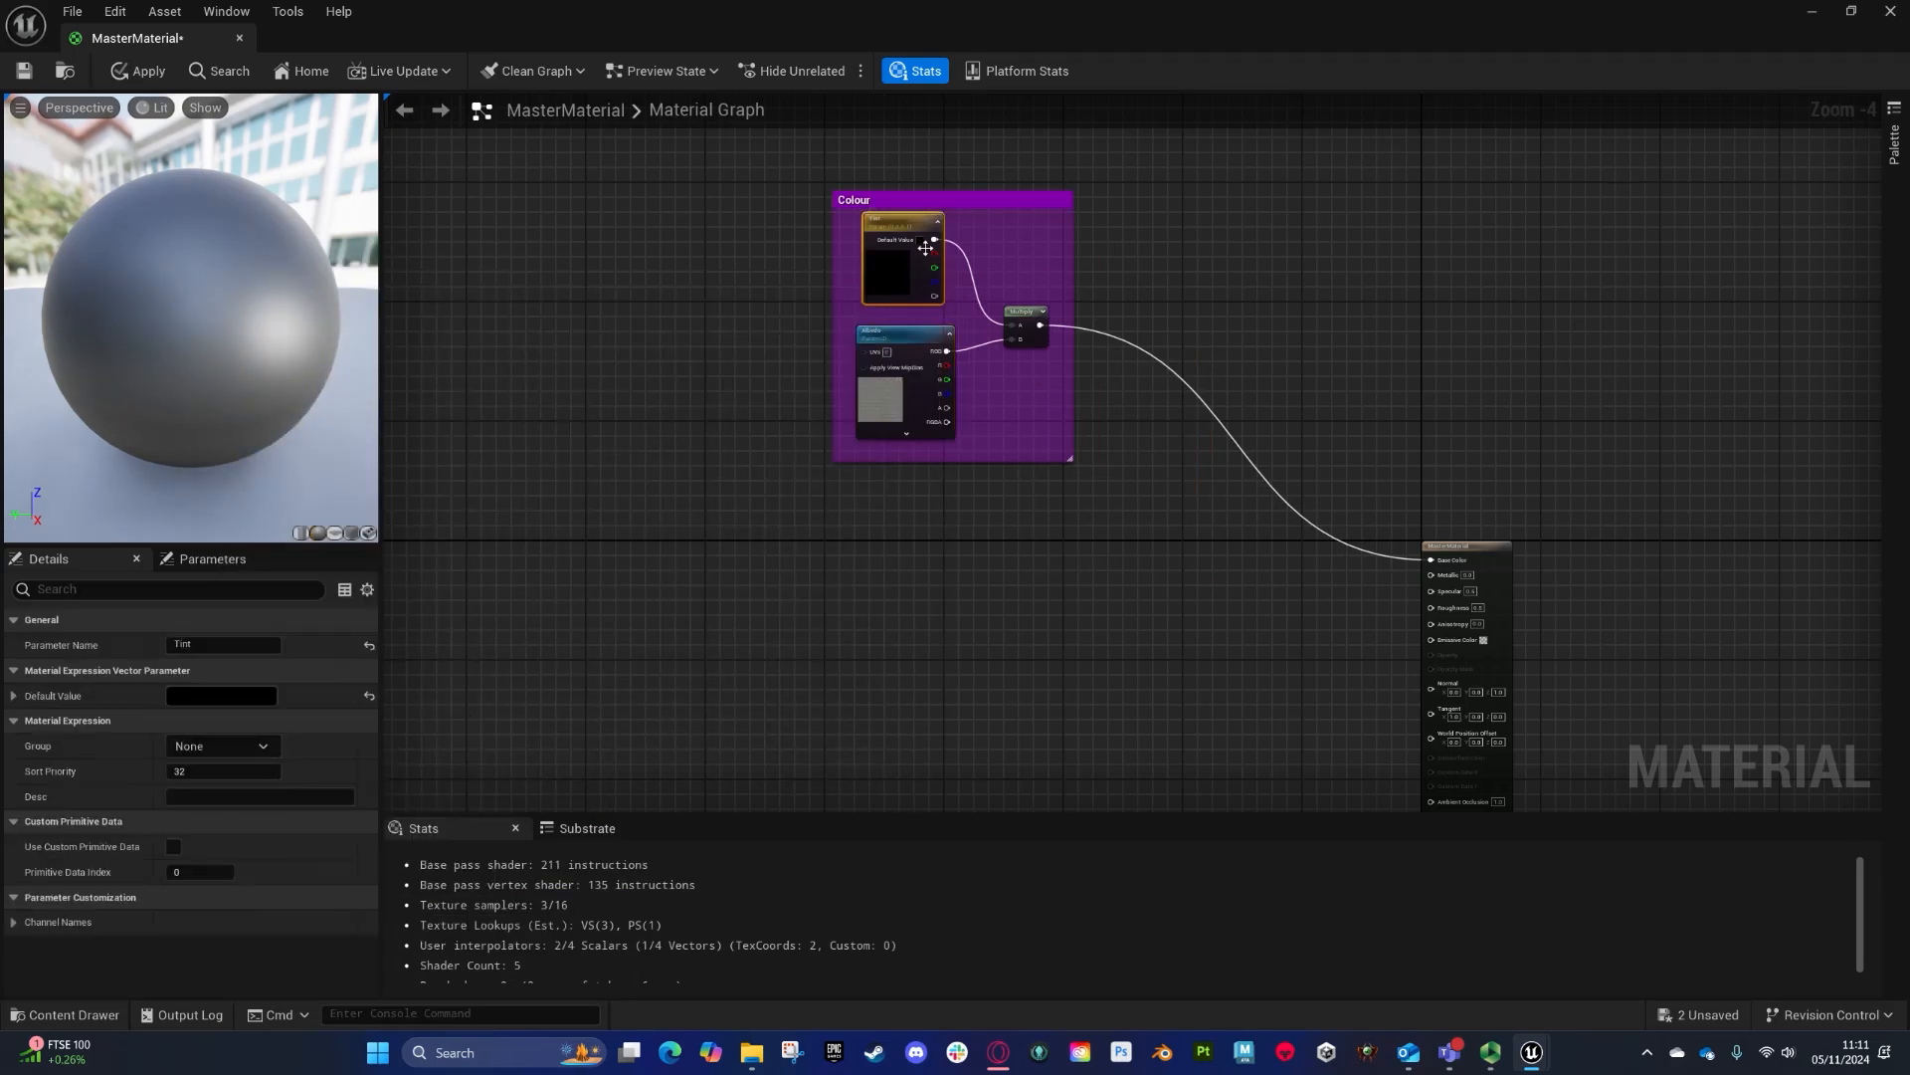
pyautogui.click(254, 697)
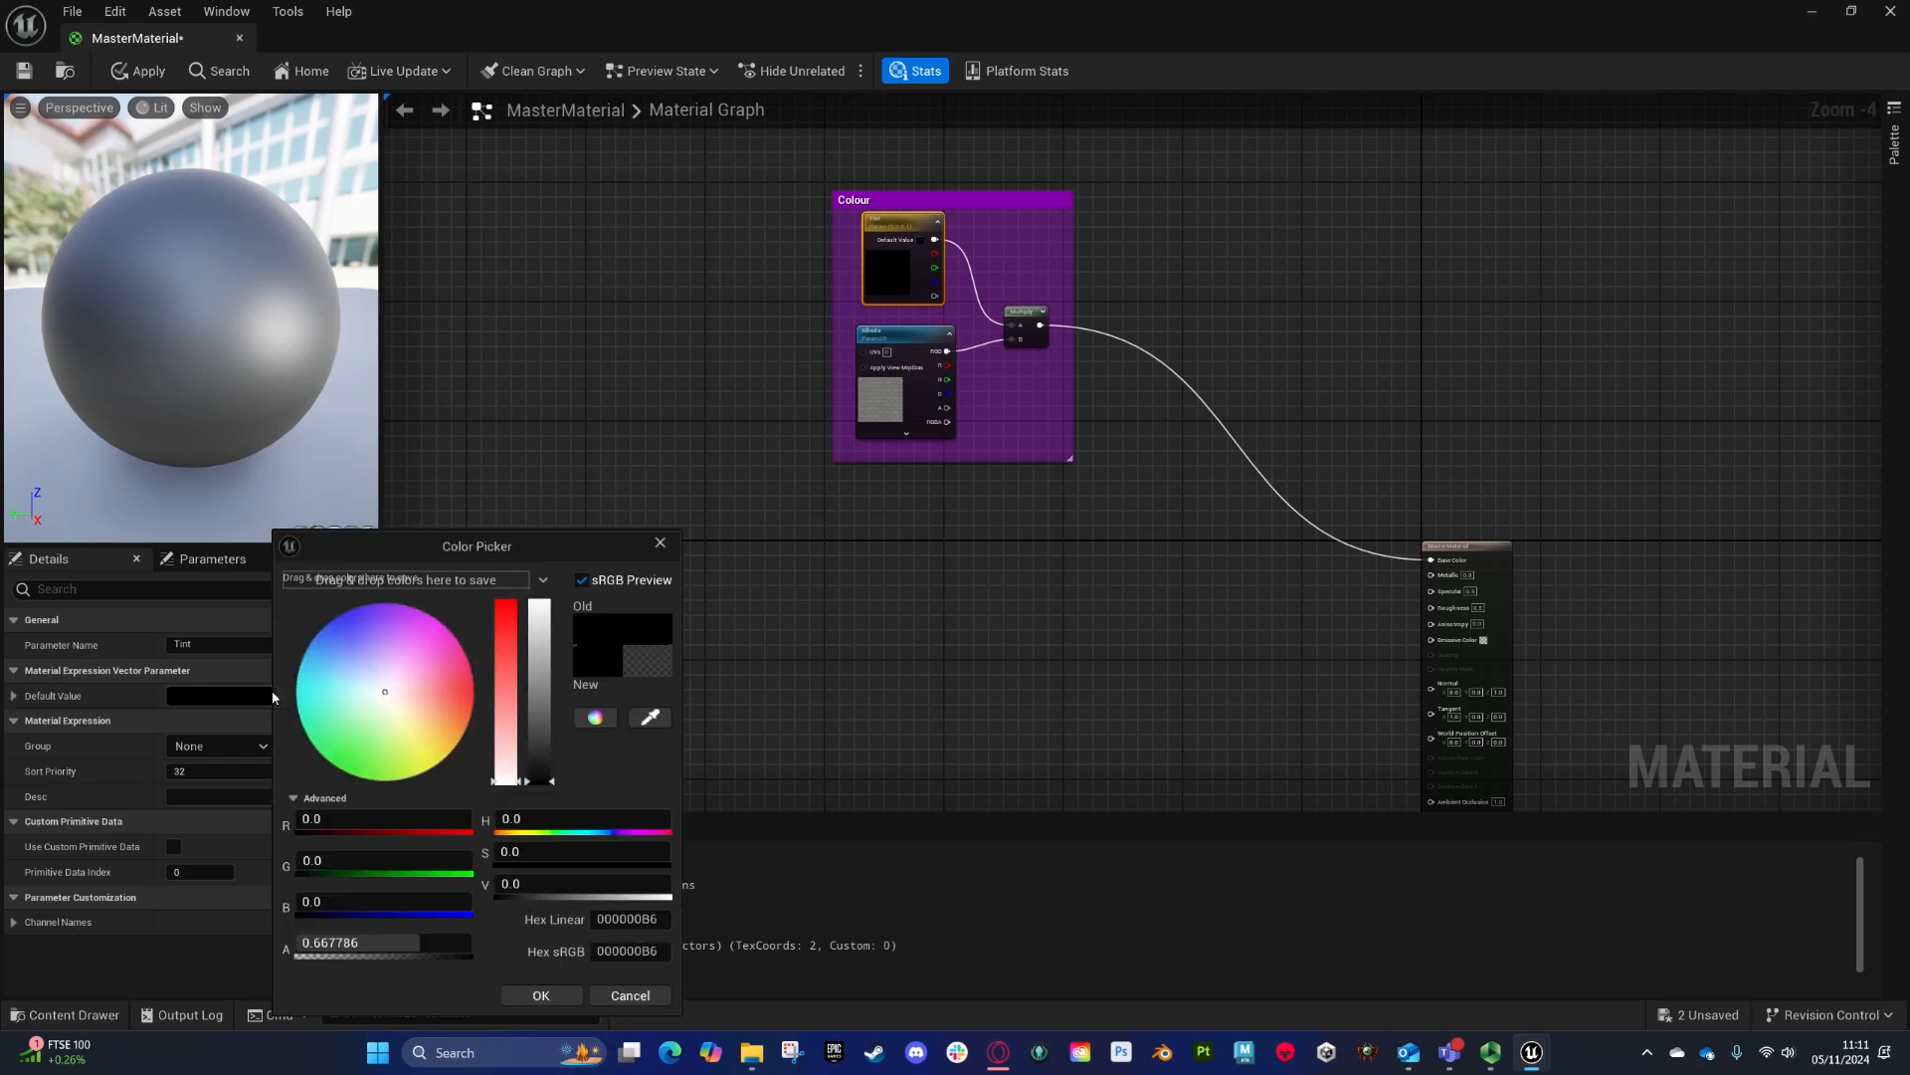
pyautogui.moveTo(527, 745); pyautogui.dragTo(529, 603)
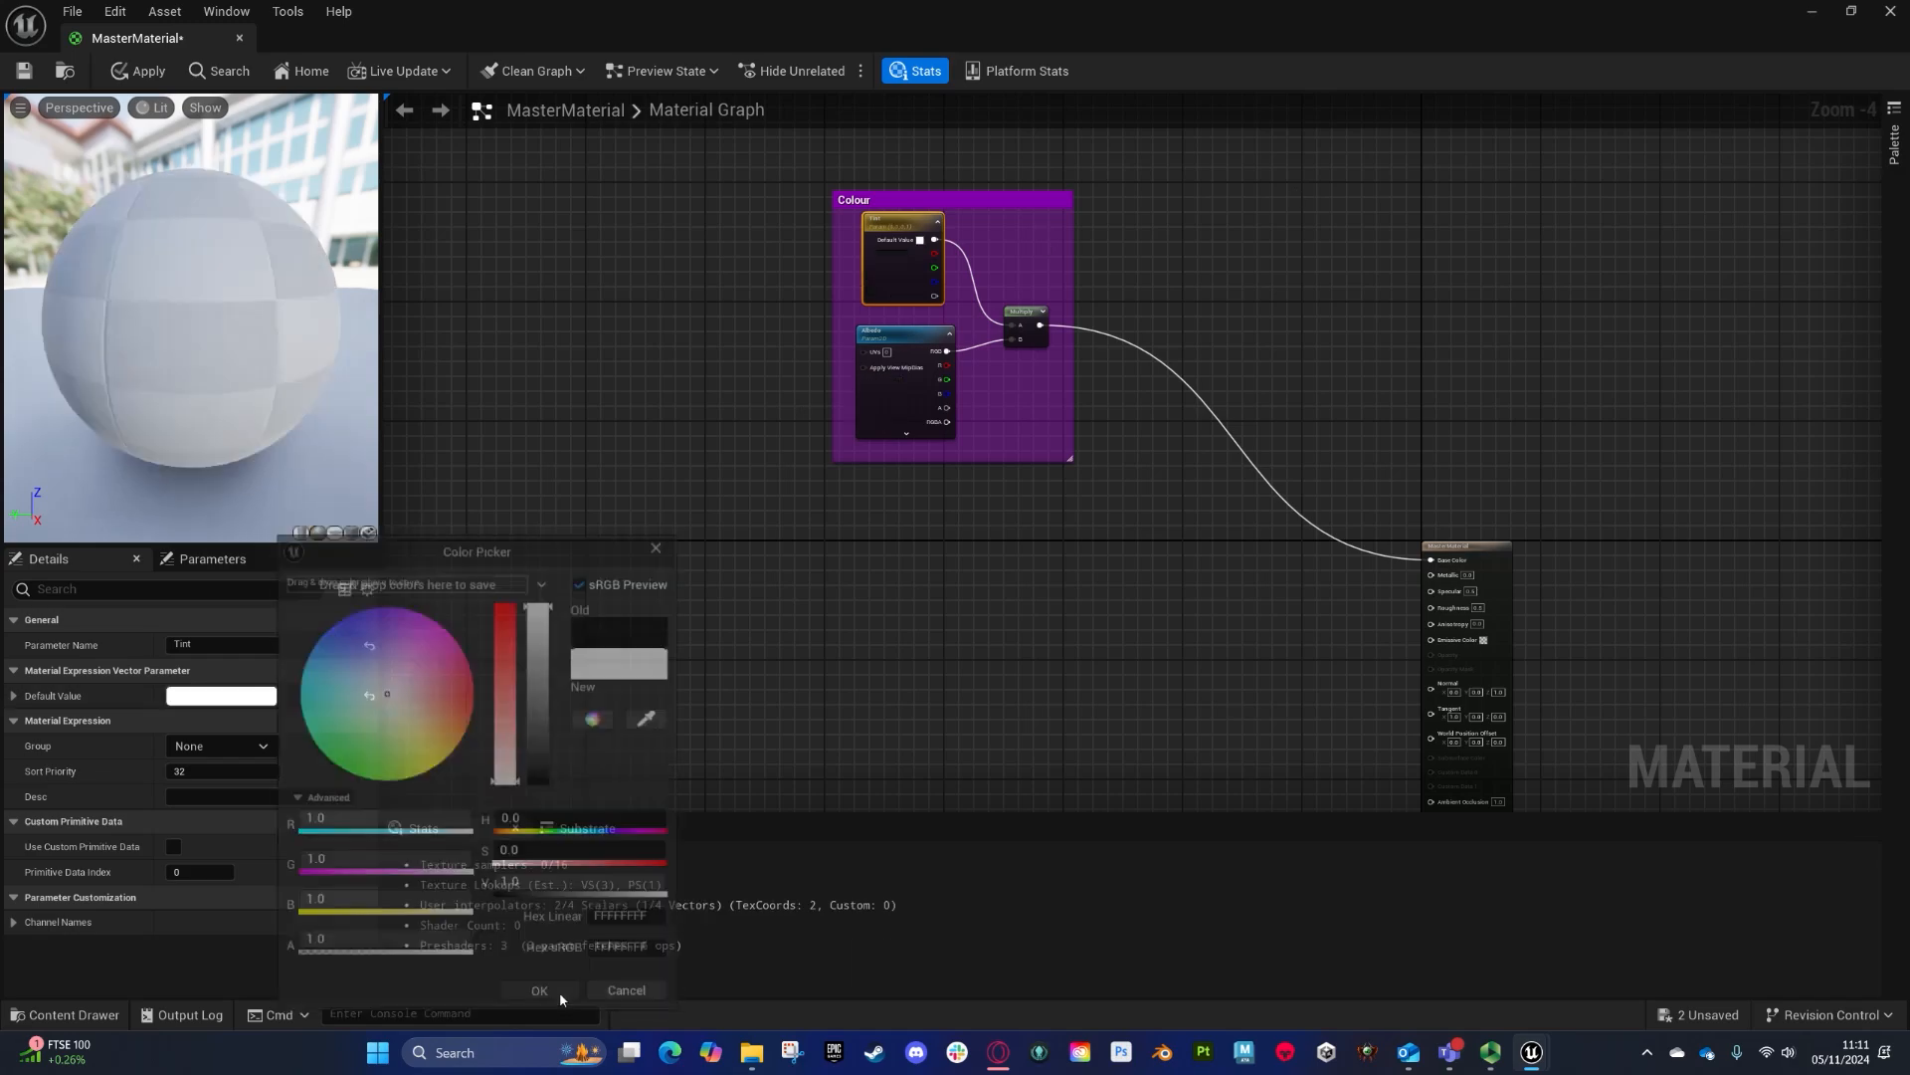
pyautogui.click(560, 991)
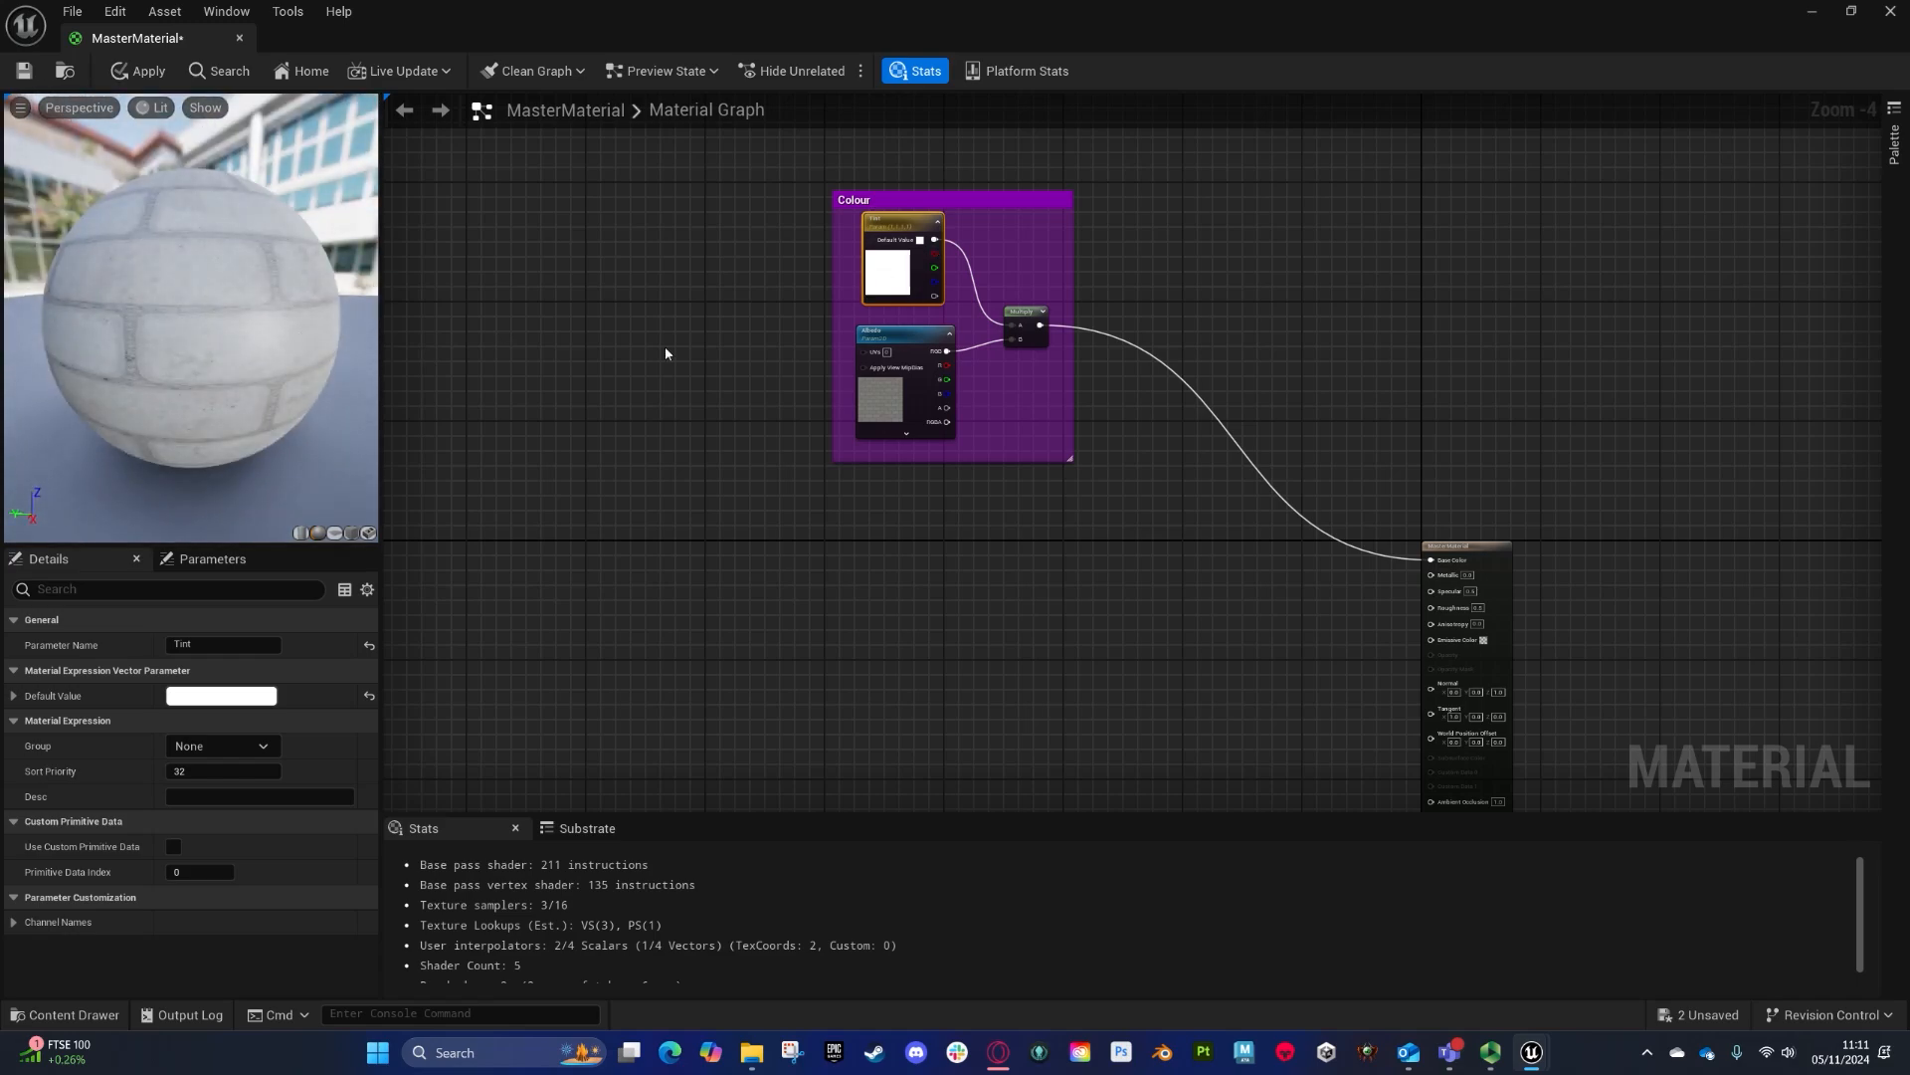
pyautogui.click(224, 696)
pyautogui.moveTo(393, 686); pyautogui.dragTo(310, 546)
pyautogui.click(524, 995)
pyautogui.click(237, 696)
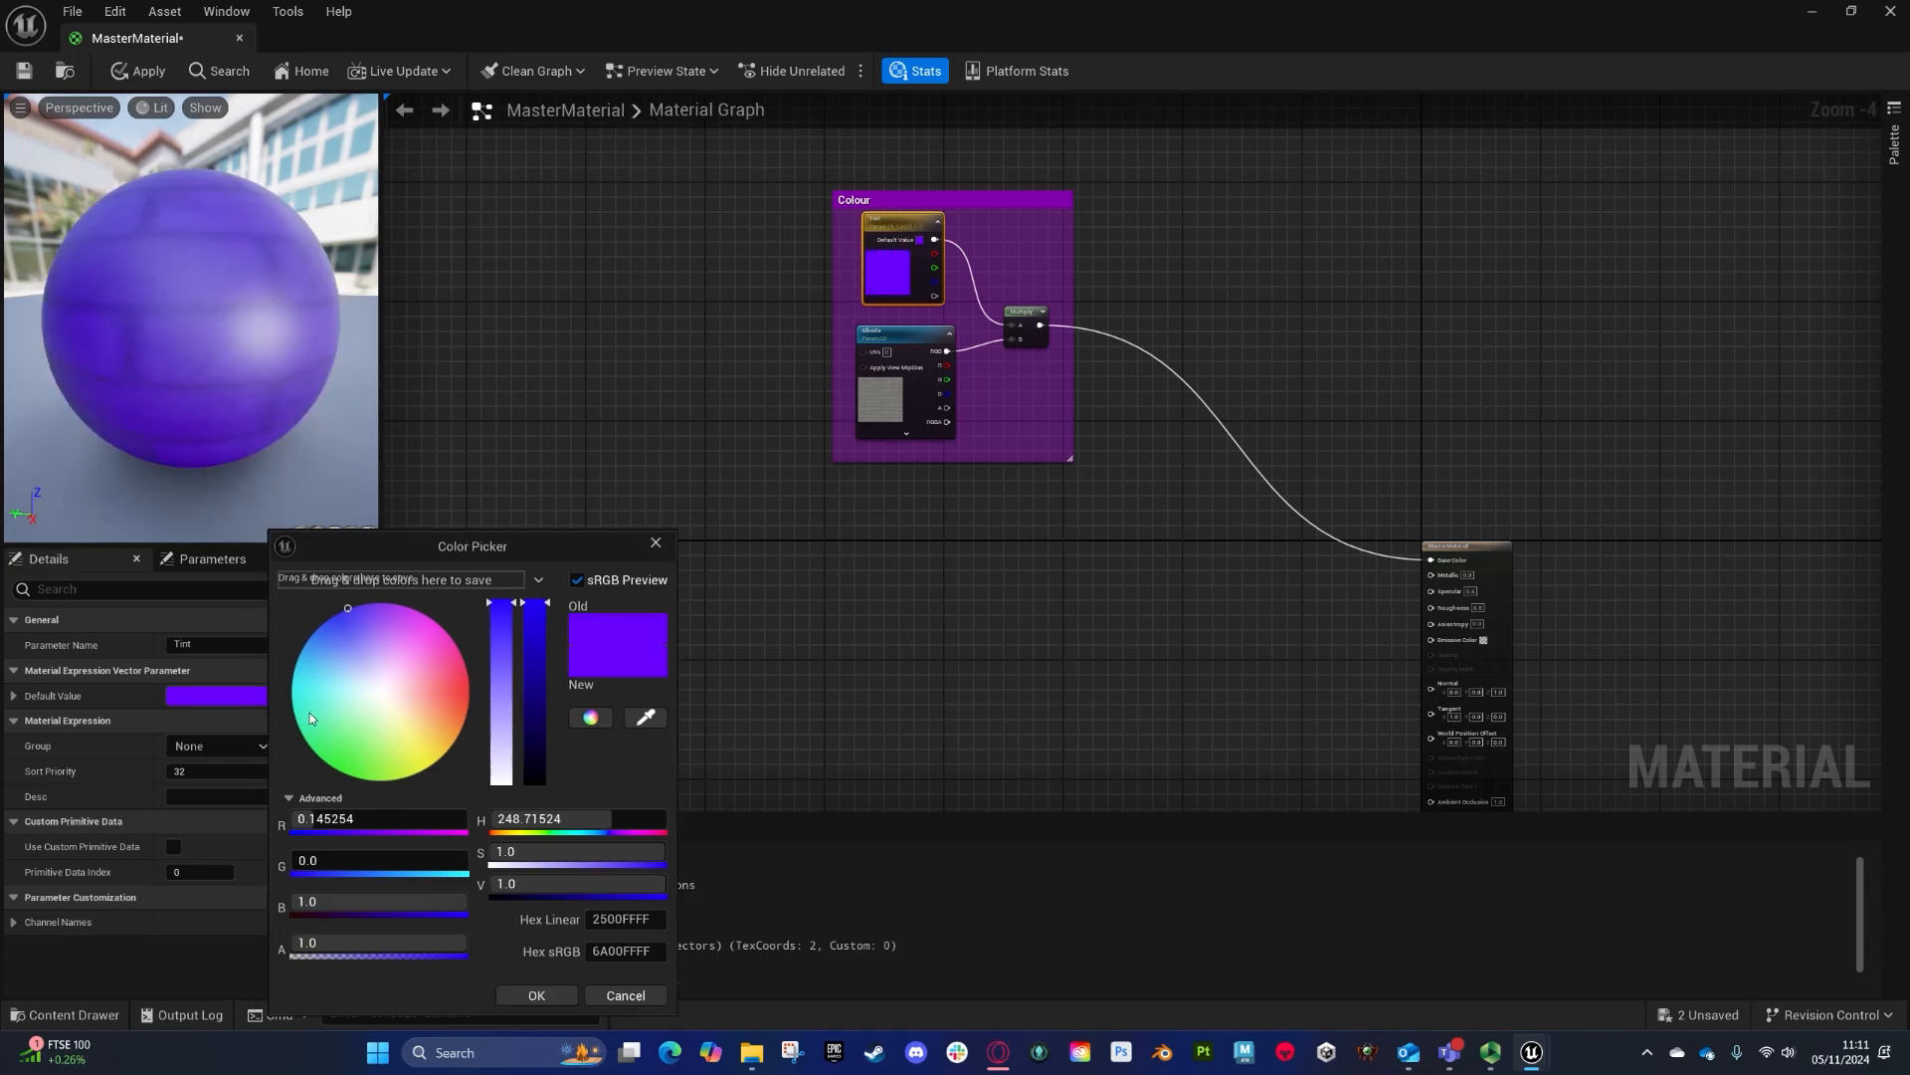
pyautogui.click(386, 683)
pyautogui.moveTo(501, 764); pyautogui.dragTo(503, 796)
pyautogui.click(536, 995)
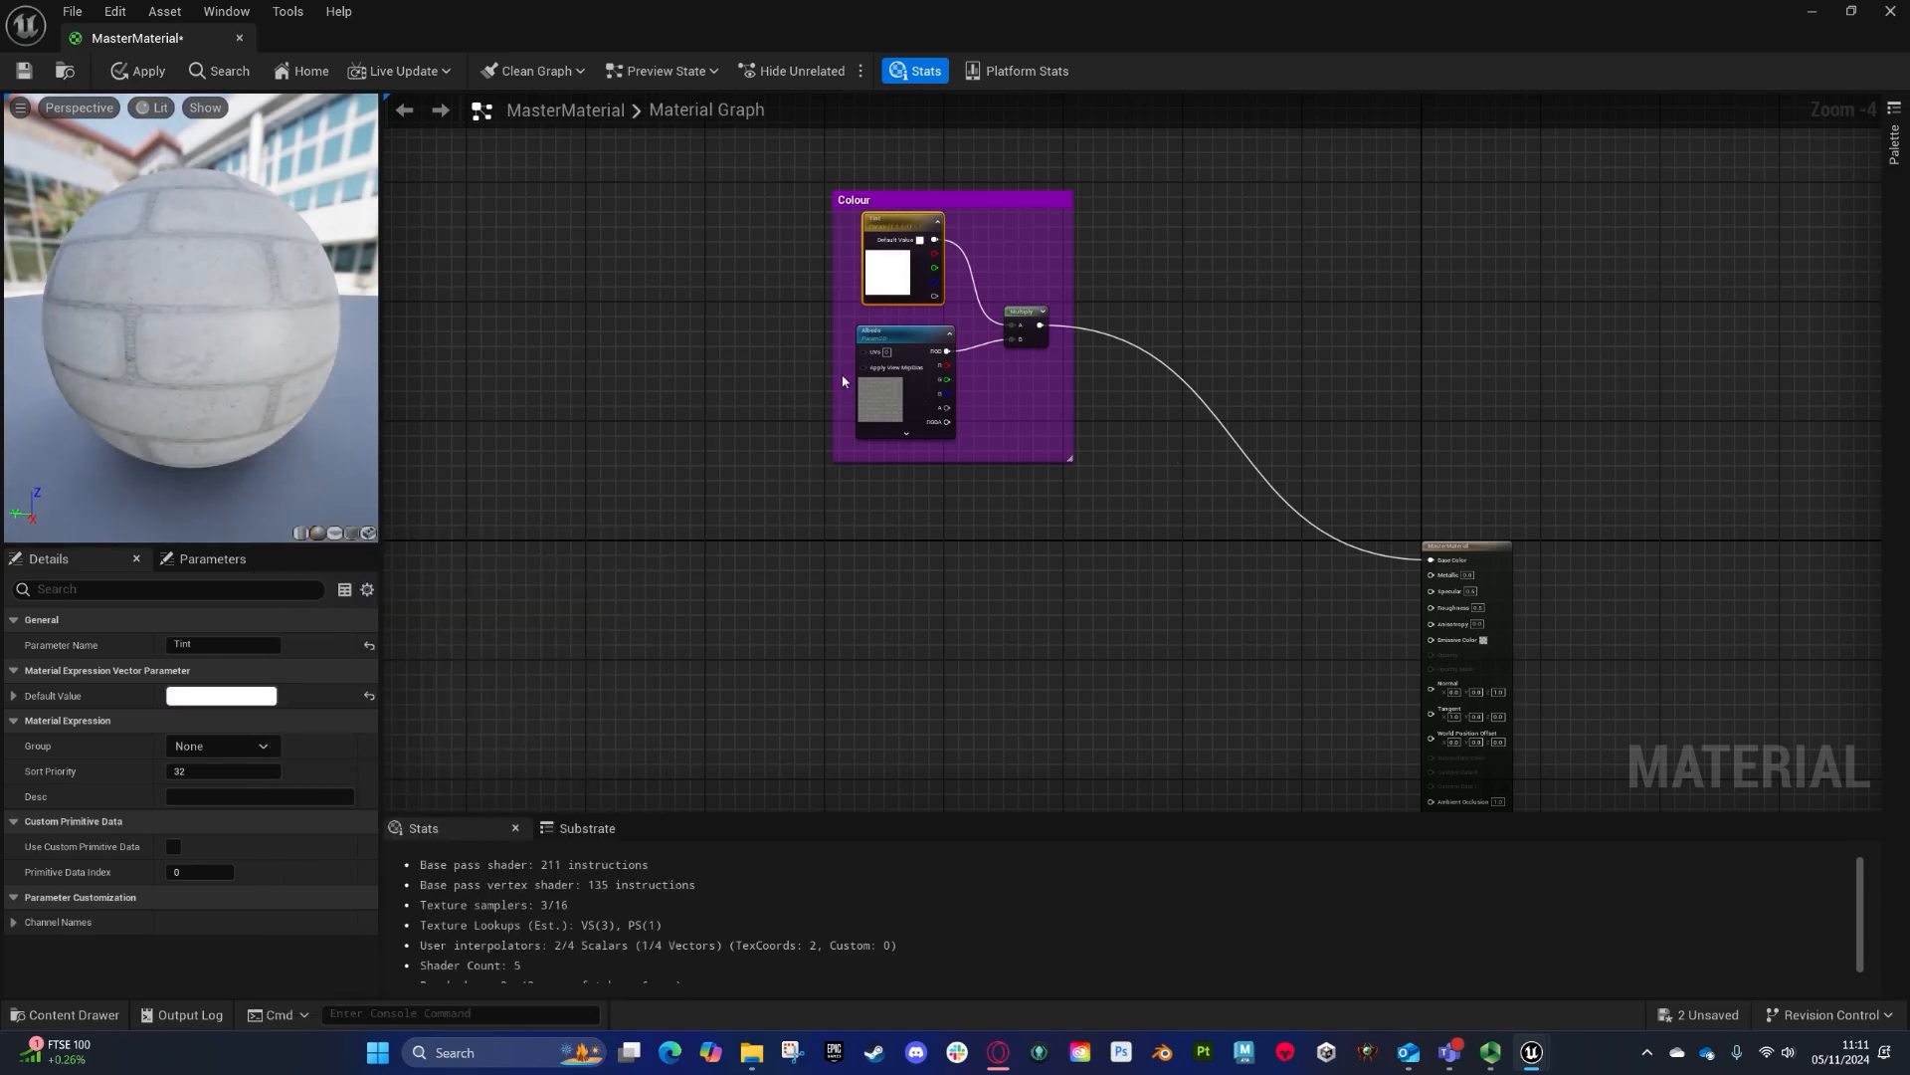
# - Duplicate the Tint parameter, place the copy below the Colour comment, and rename it Emissive Tint
pyautogui.moveTo(1123, 536); pyautogui.dragTo(1105, 316, button='right')
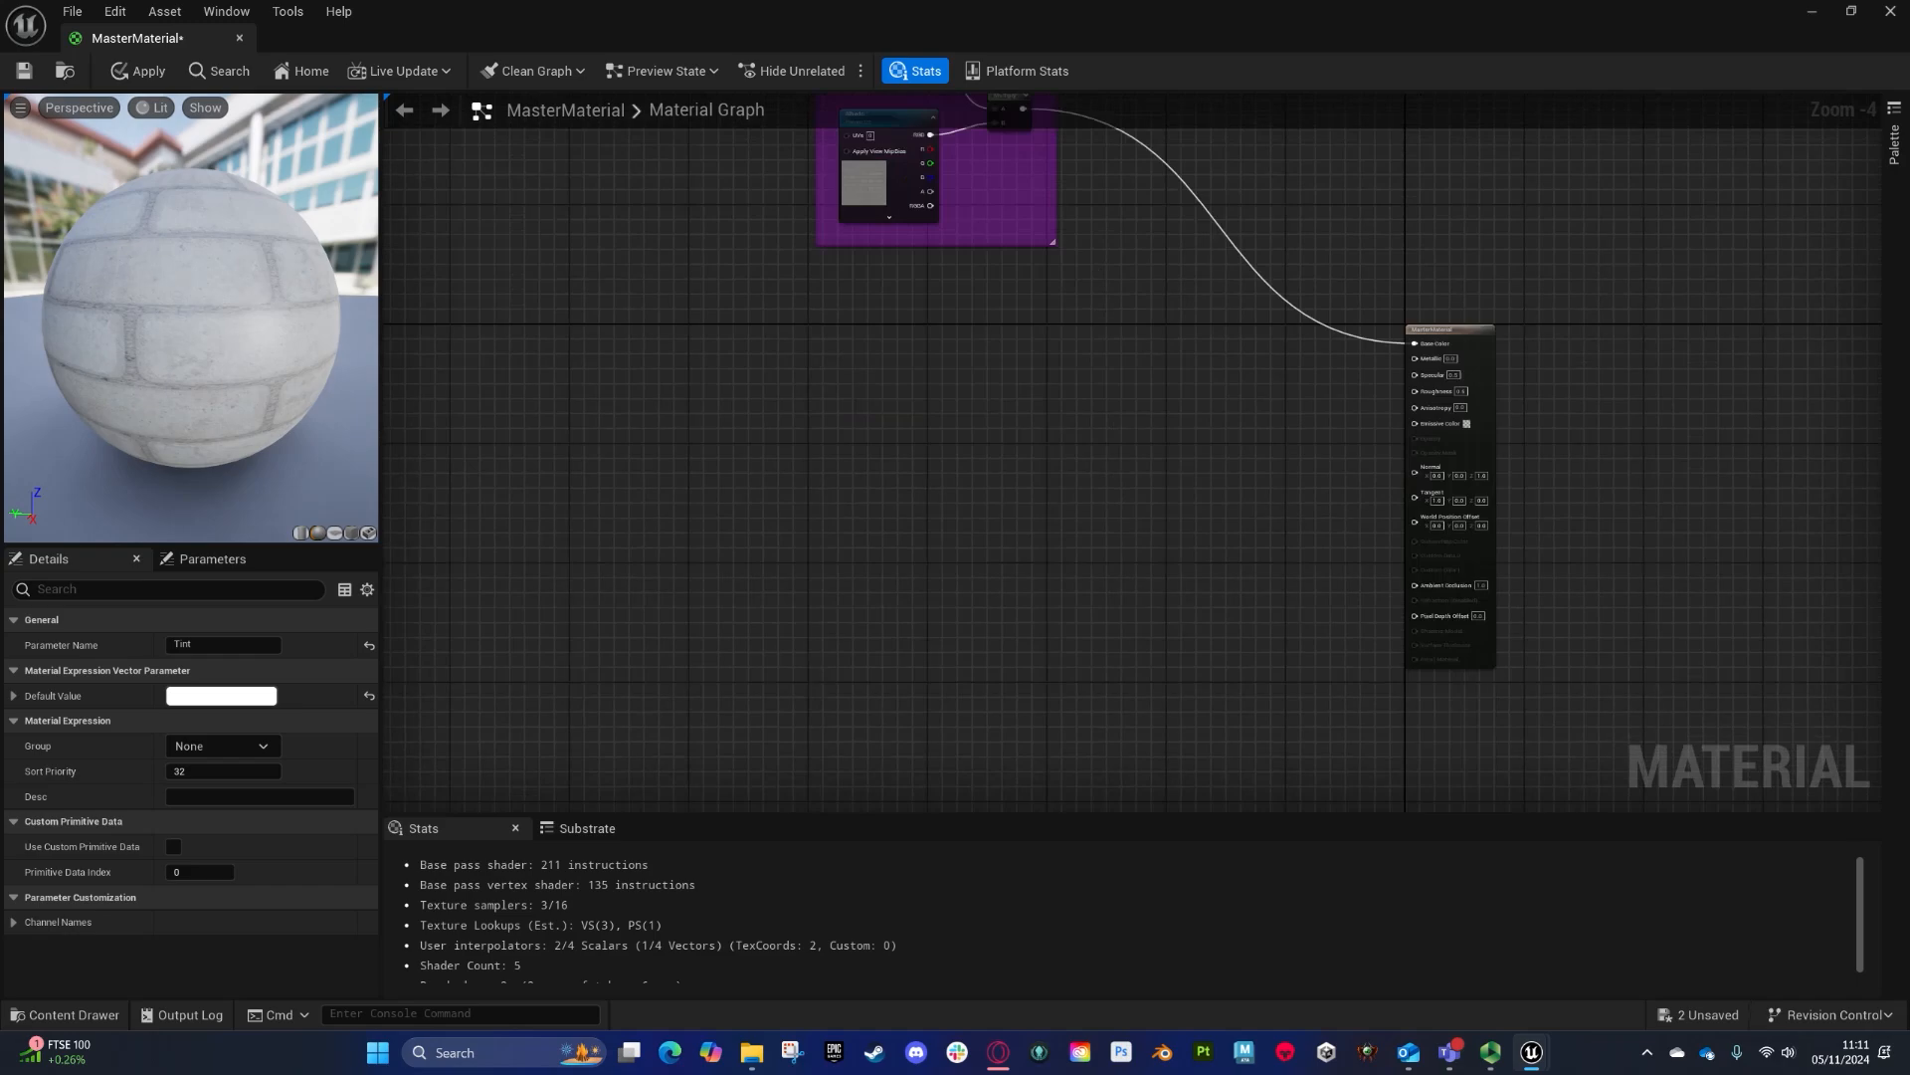
pyautogui.moveTo(935, 288); pyautogui.dragTo(900, 454, button='right')
pyautogui.moveTo(909, 594); pyautogui.dragTo(912, 401, button='right')
pyautogui.moveTo(916, 189); pyautogui.dragTo(927, 338, button='right')
pyautogui.hotkey('ctrl', 'd')
pyautogui.moveTo(925, 388); pyautogui.dragTo(876, 486)
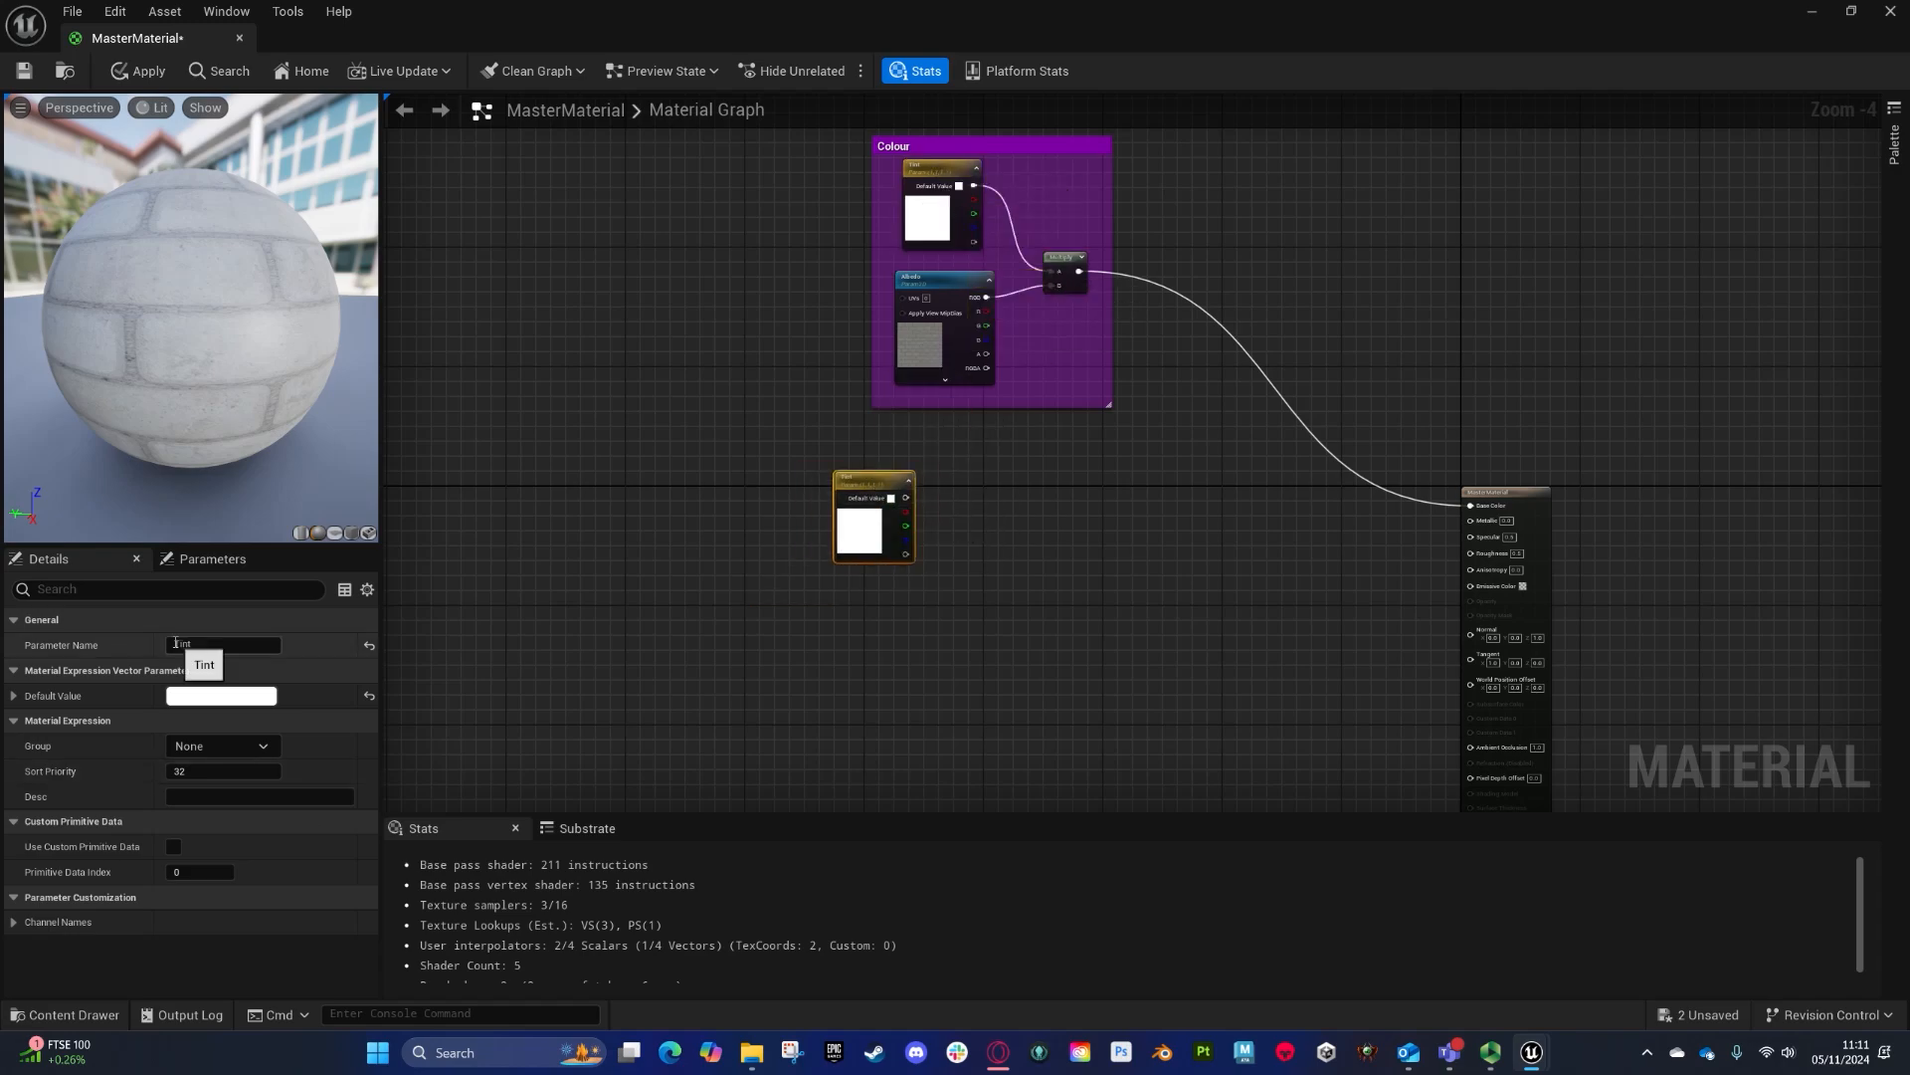
pyautogui.click(229, 645)
pyautogui.write('Emissive Tint')
pyautogui.press('Return')
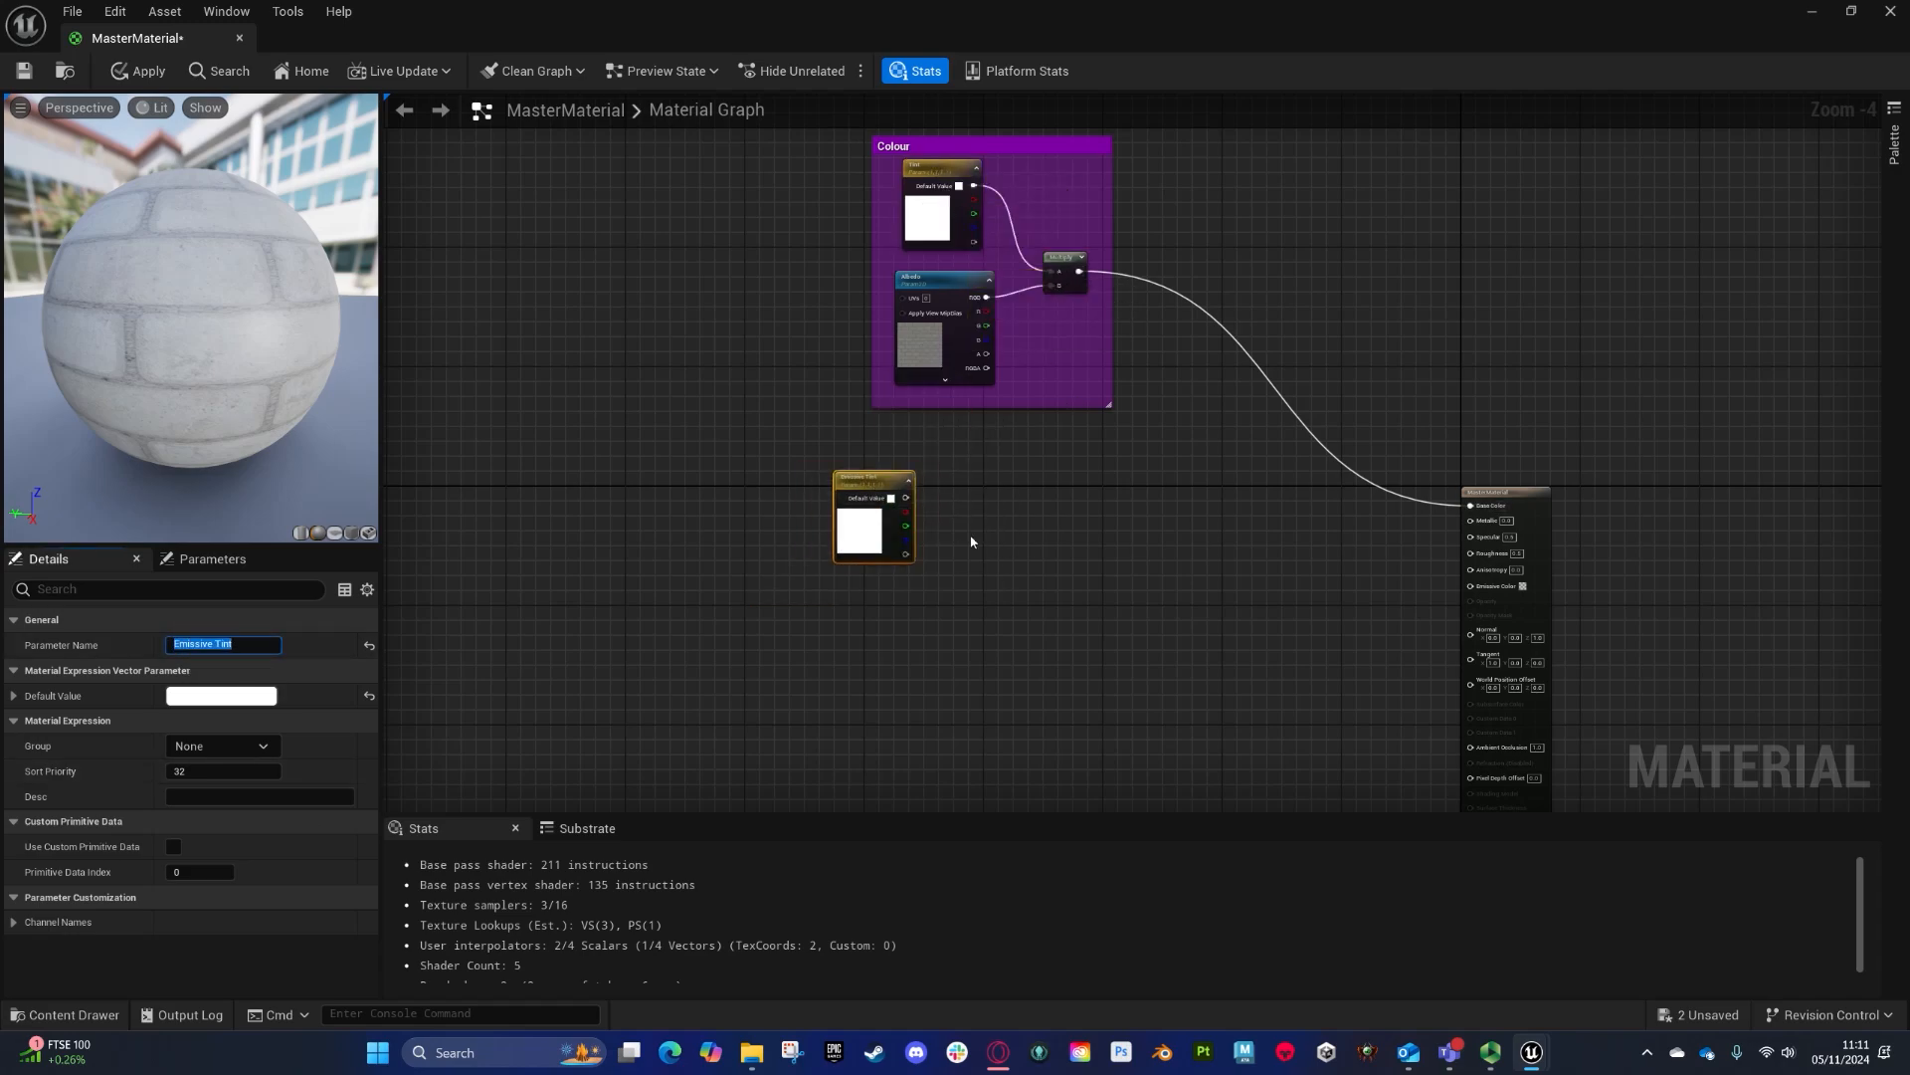
# - Connect the Emissive Tint output to a new Multiply node
pyautogui.moveTo(913, 495); pyautogui.dragTo(976, 521)
pyautogui.write('mul')
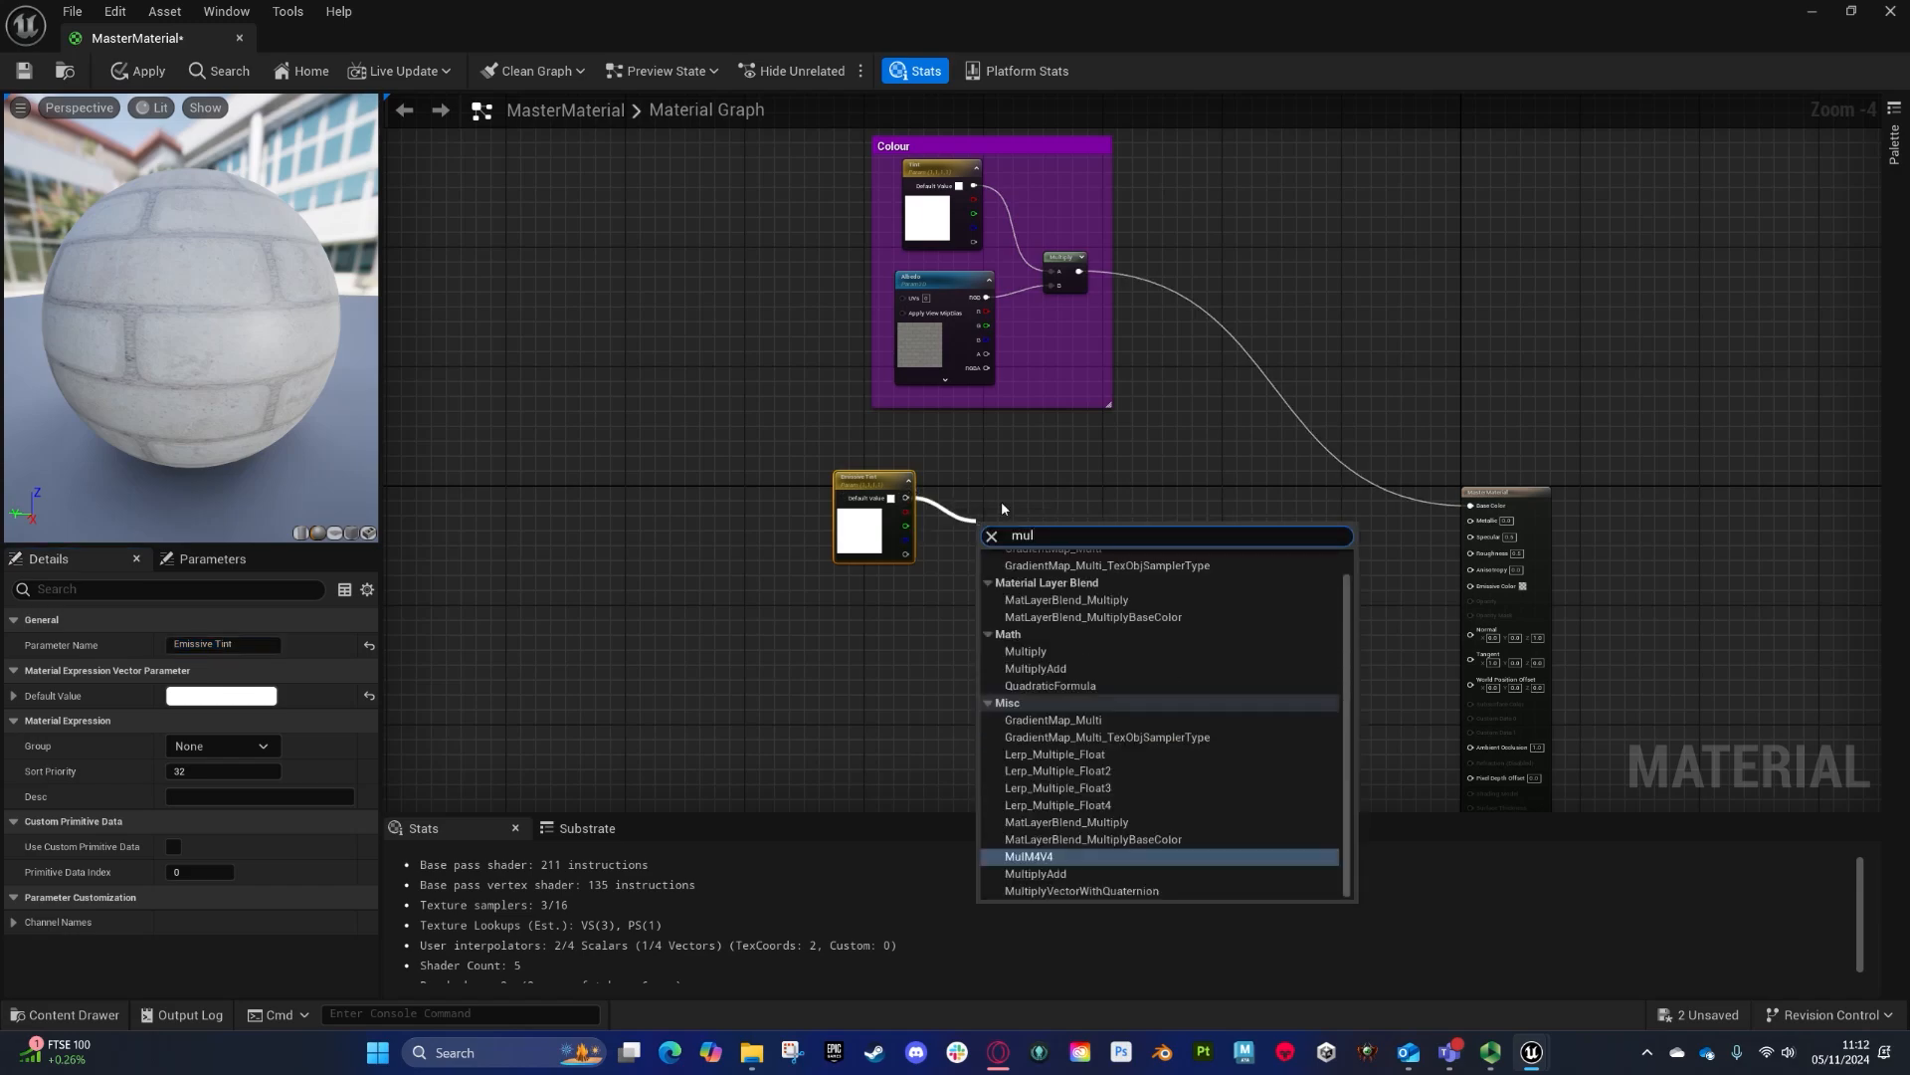
pyautogui.click(1025, 651)
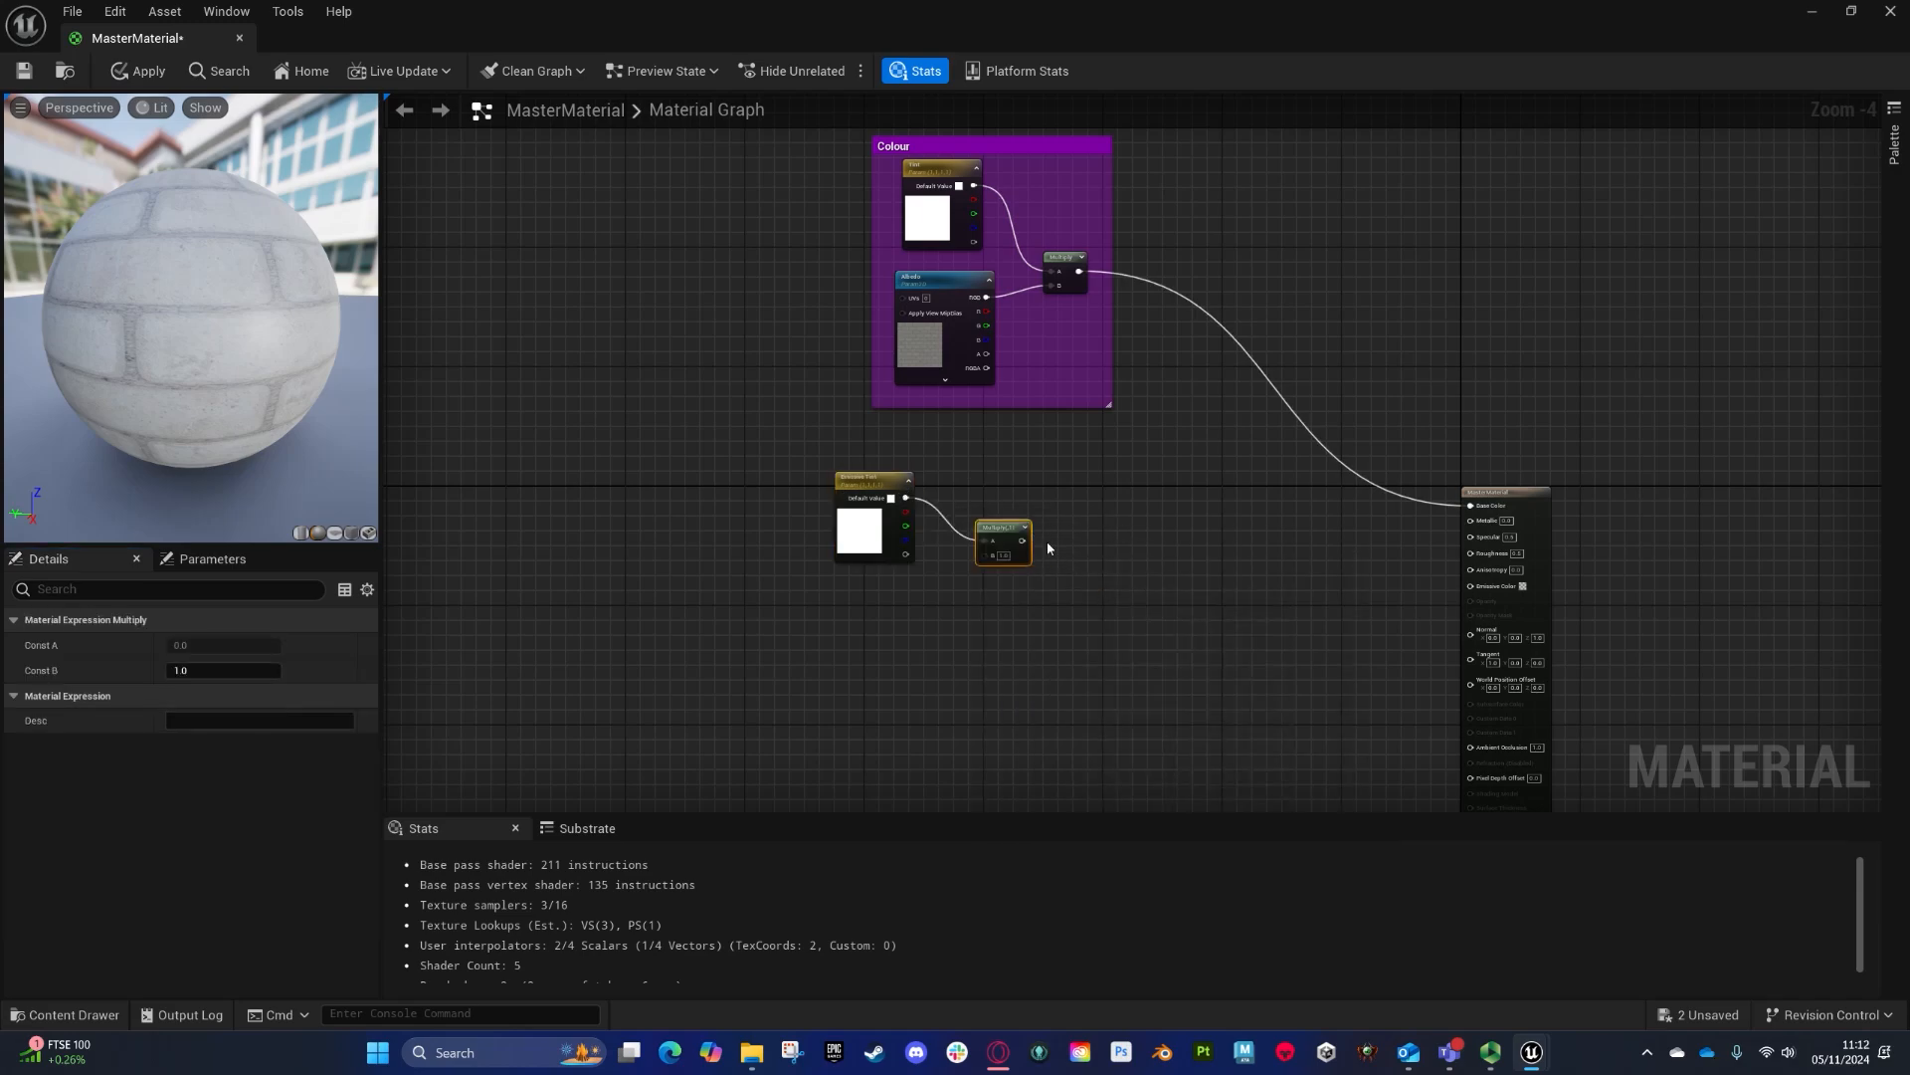
# - Connect the first Multiply node's output to a new Multiply node
pyautogui.moveTo(1027, 546); pyautogui.dragTo(1095, 571)
pyautogui.write('mult')
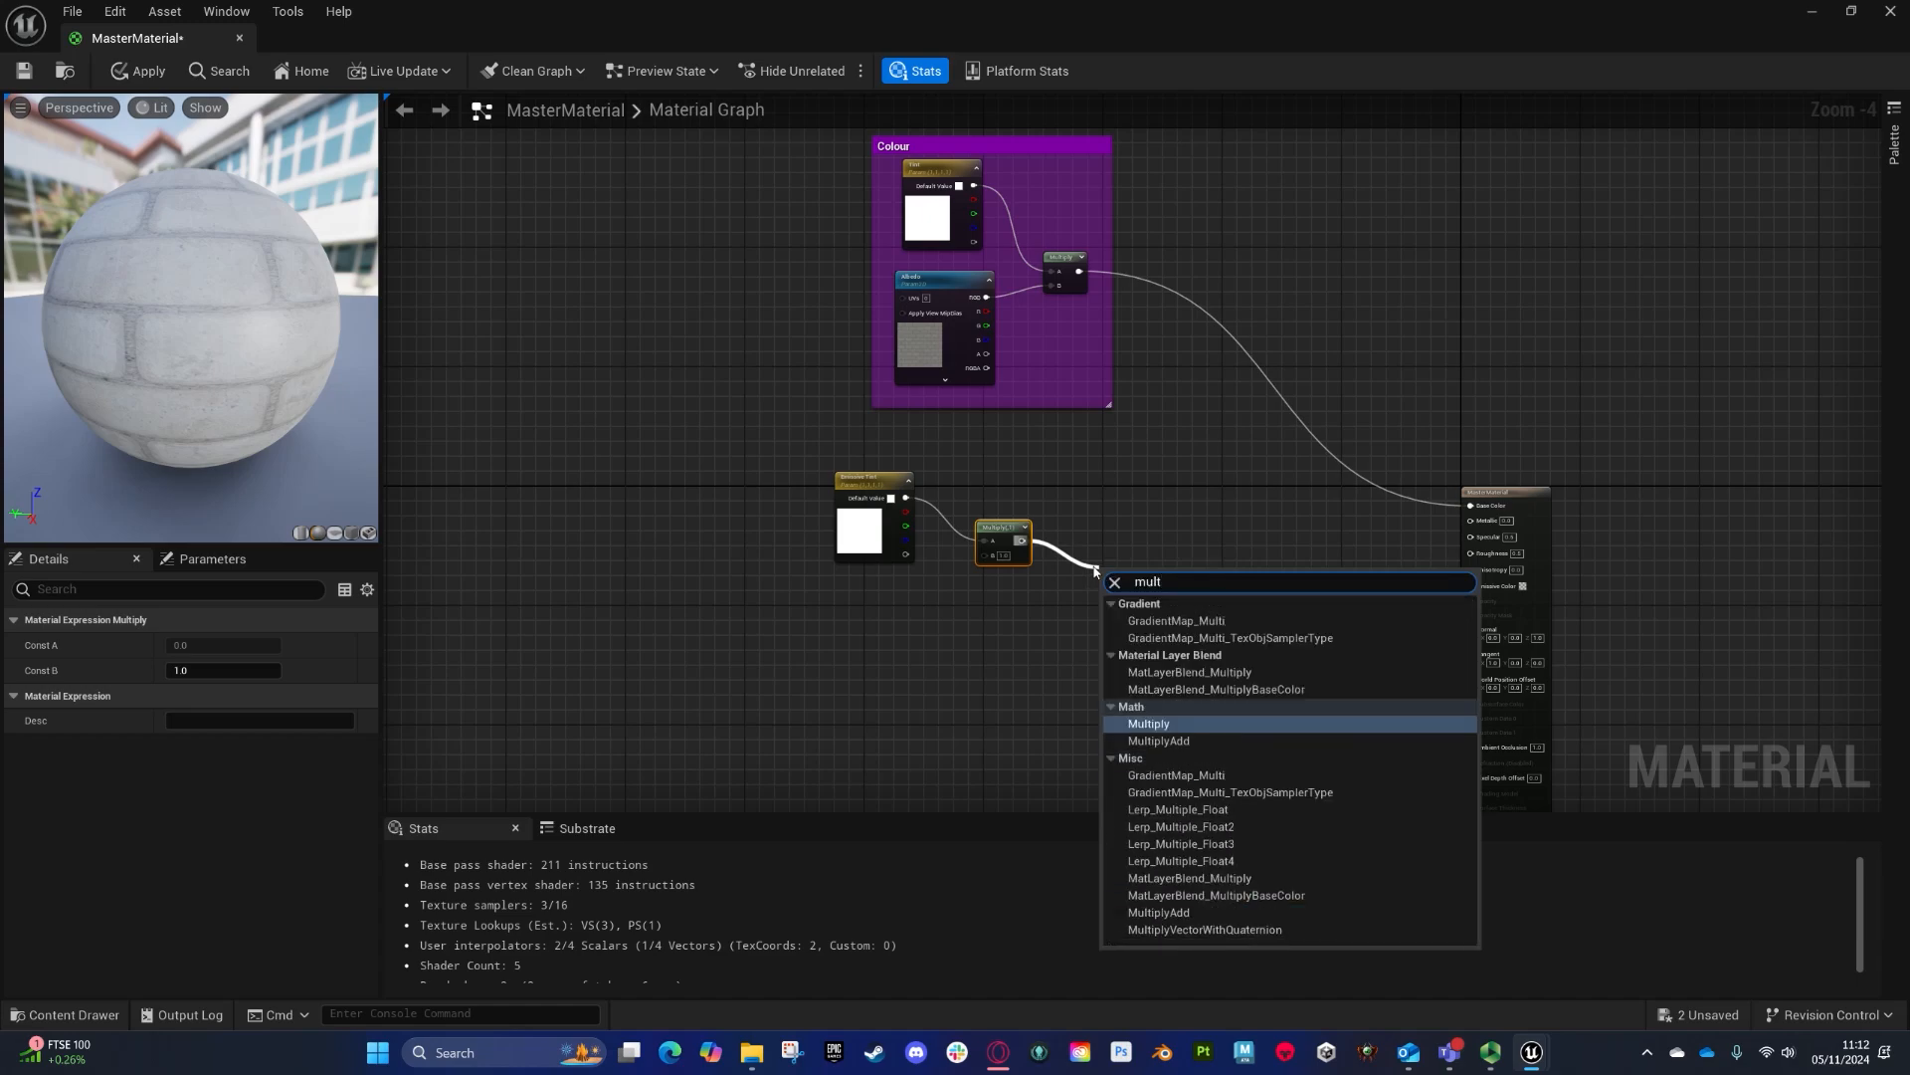
pyautogui.click(1153, 726)
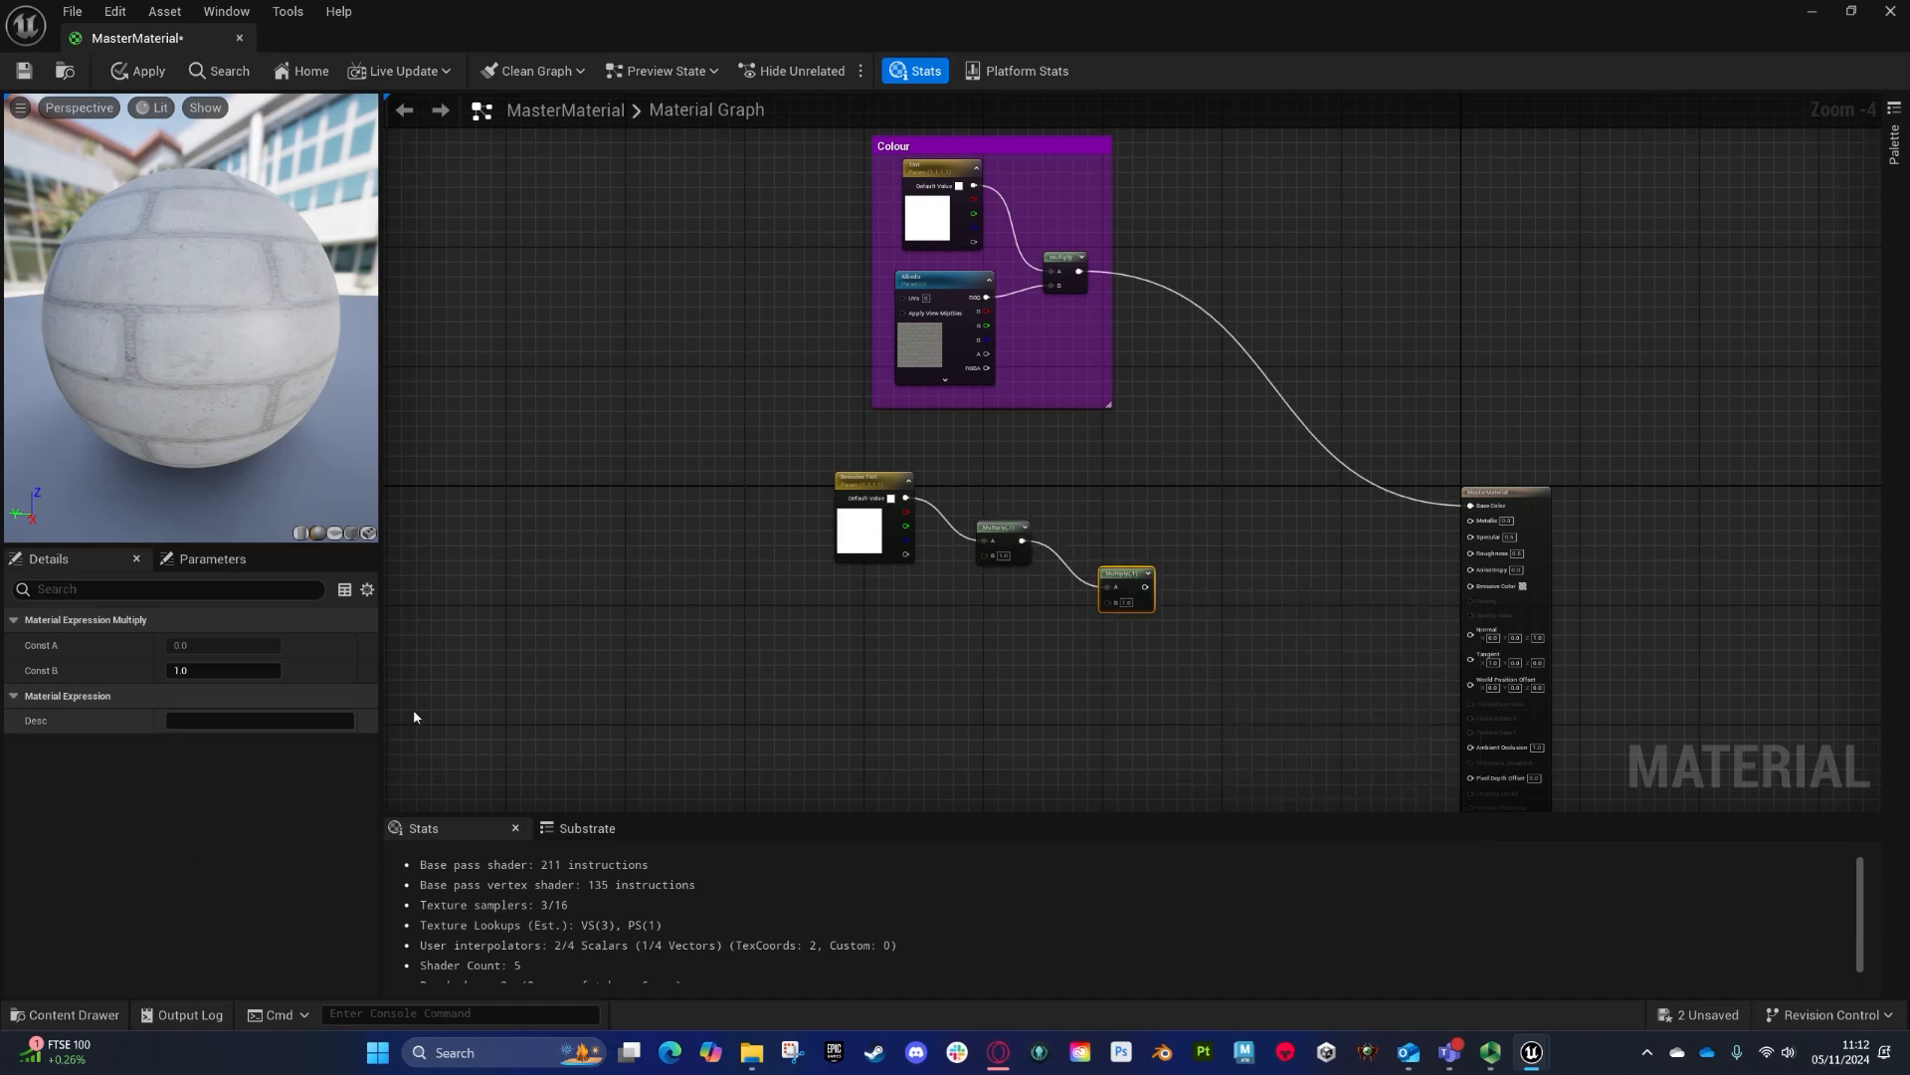
# - Add a scalar parameter named Emissive Power below the emissive nodes
pyautogui.click(852, 613)
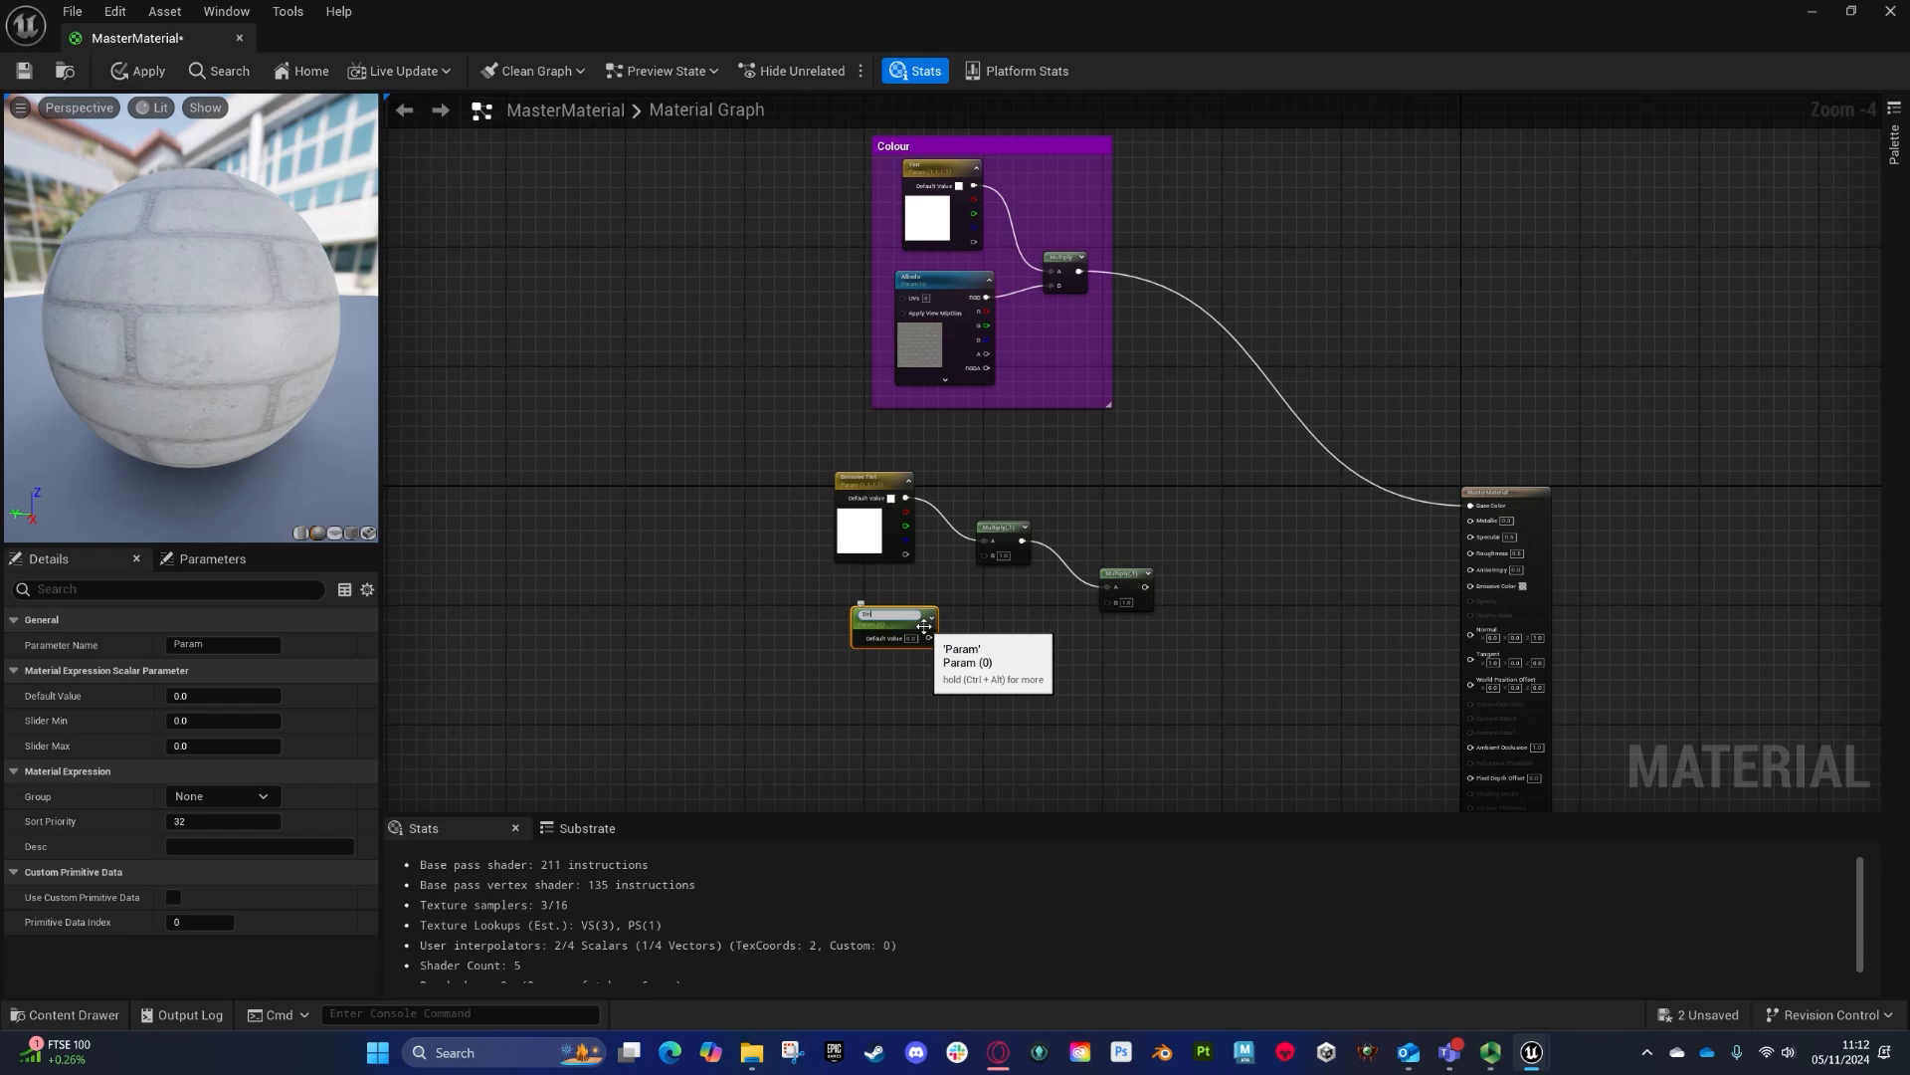
pyautogui.scroll(4, 925, 627)
pyautogui.write('ssive Power')
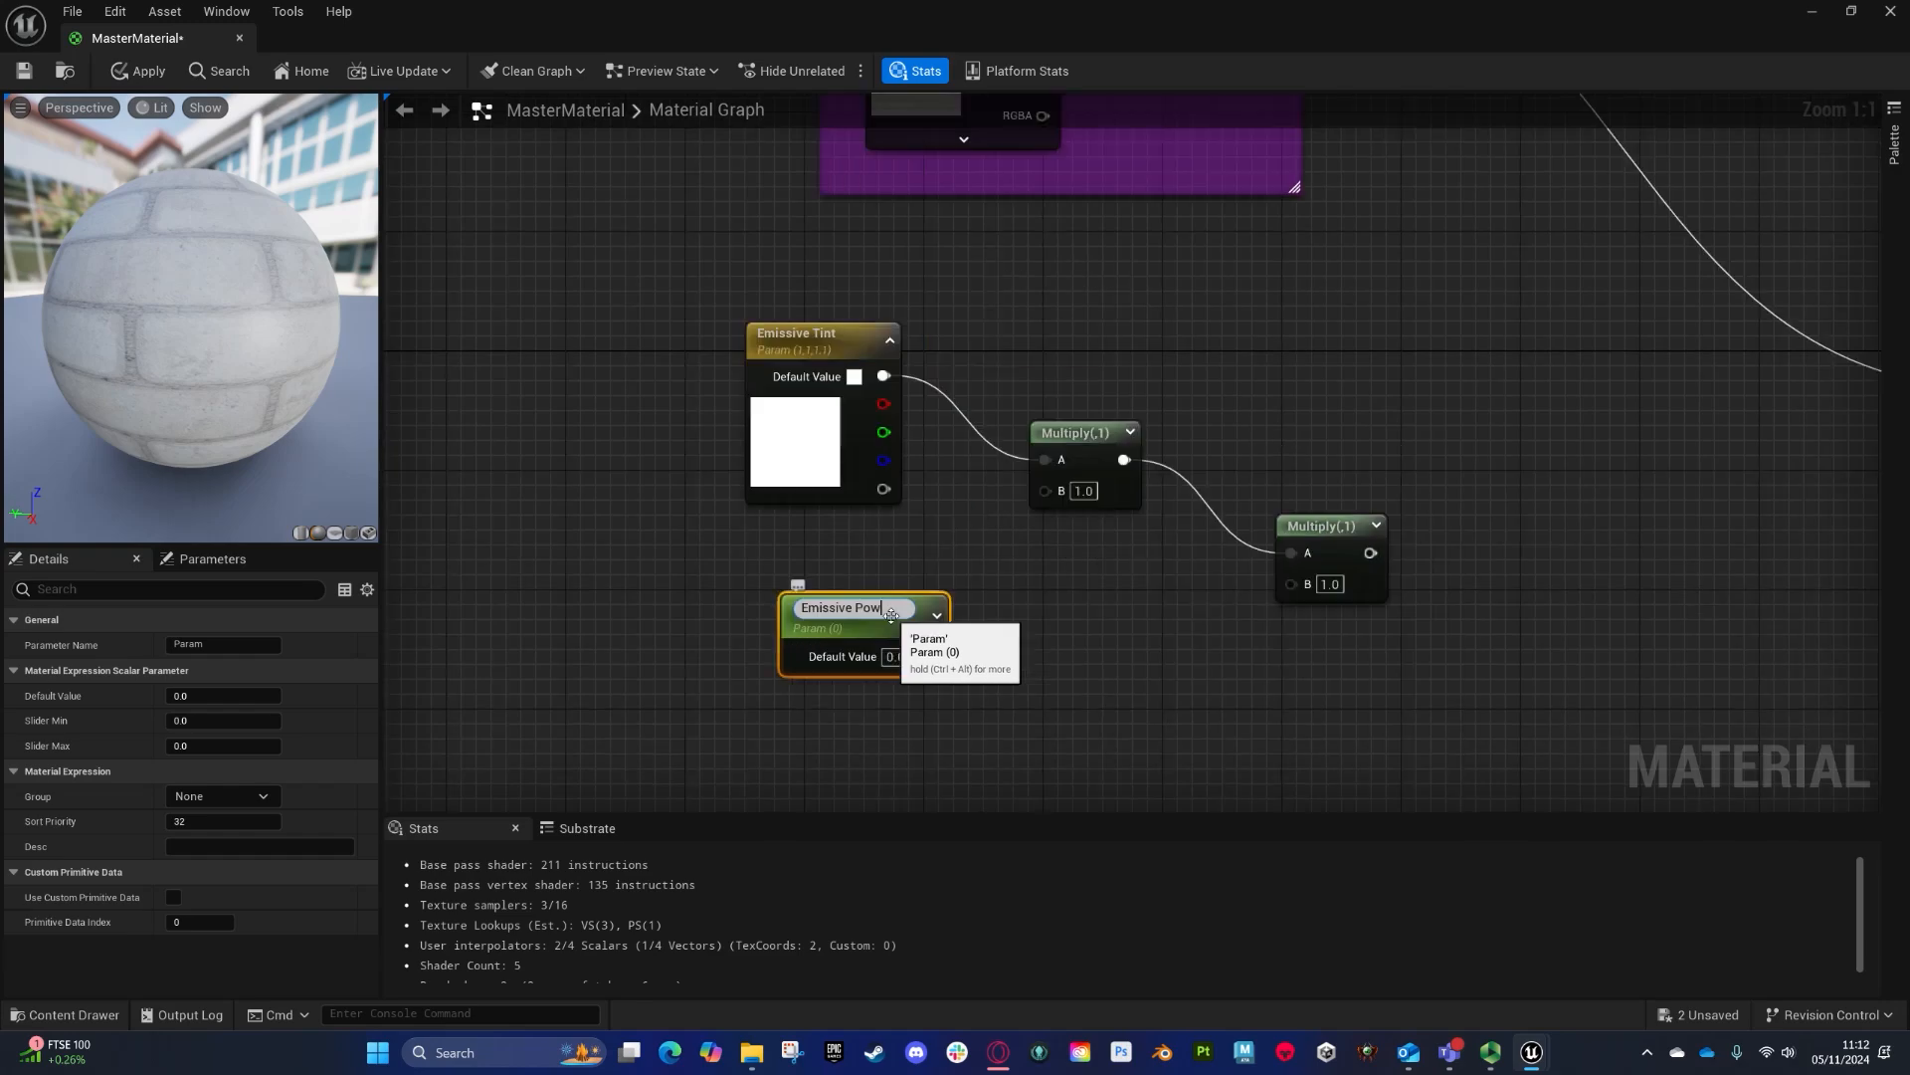
pyautogui.press('Return')
pyautogui.moveTo(927, 661); pyautogui.dragTo(909, 697)
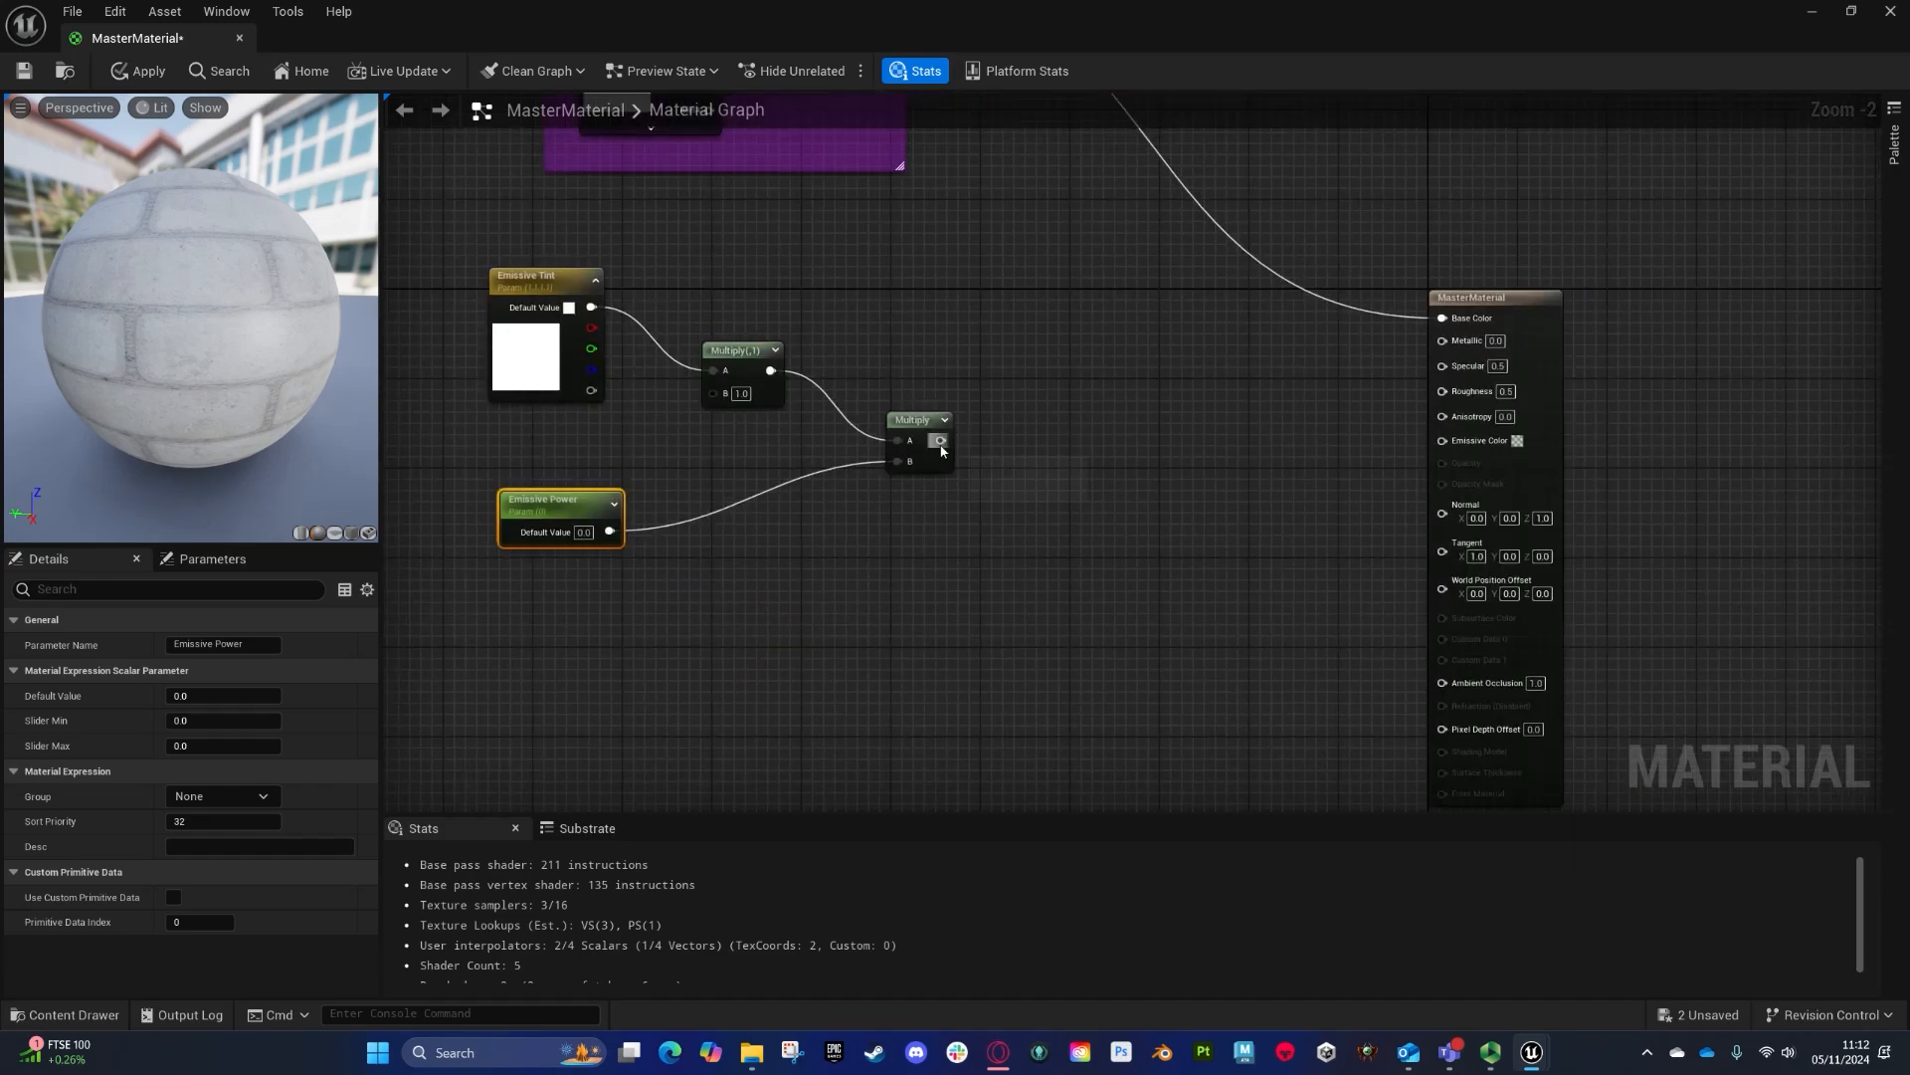
# - Wire Emissive Power into the second Multiply and feed that Multiply into the material's Emissive Color input
pyautogui.moveTo(941, 440); pyautogui.dragTo(1470, 443)
pyautogui.moveTo(779, 479); pyautogui.dragTo(1322, 552, button='right')
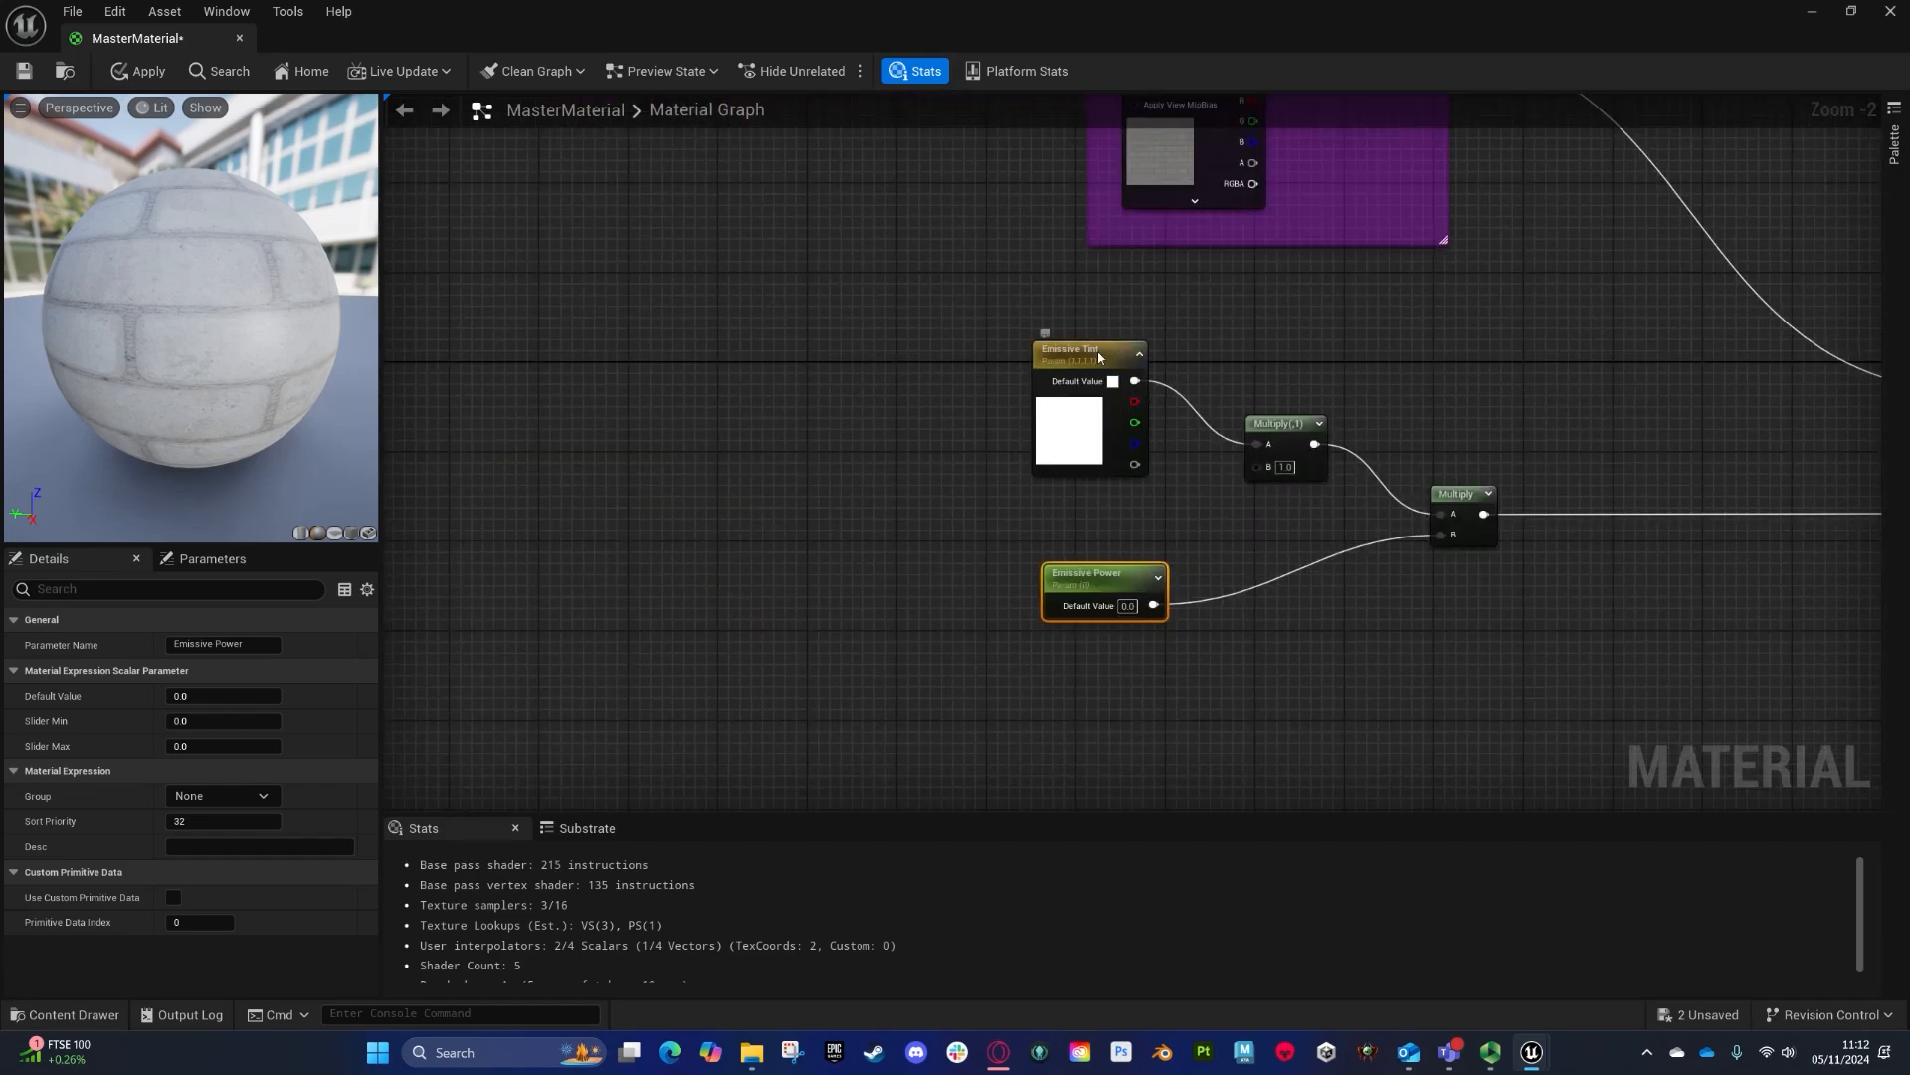
pyautogui.moveTo(1098, 356); pyautogui.dragTo(1099, 323)
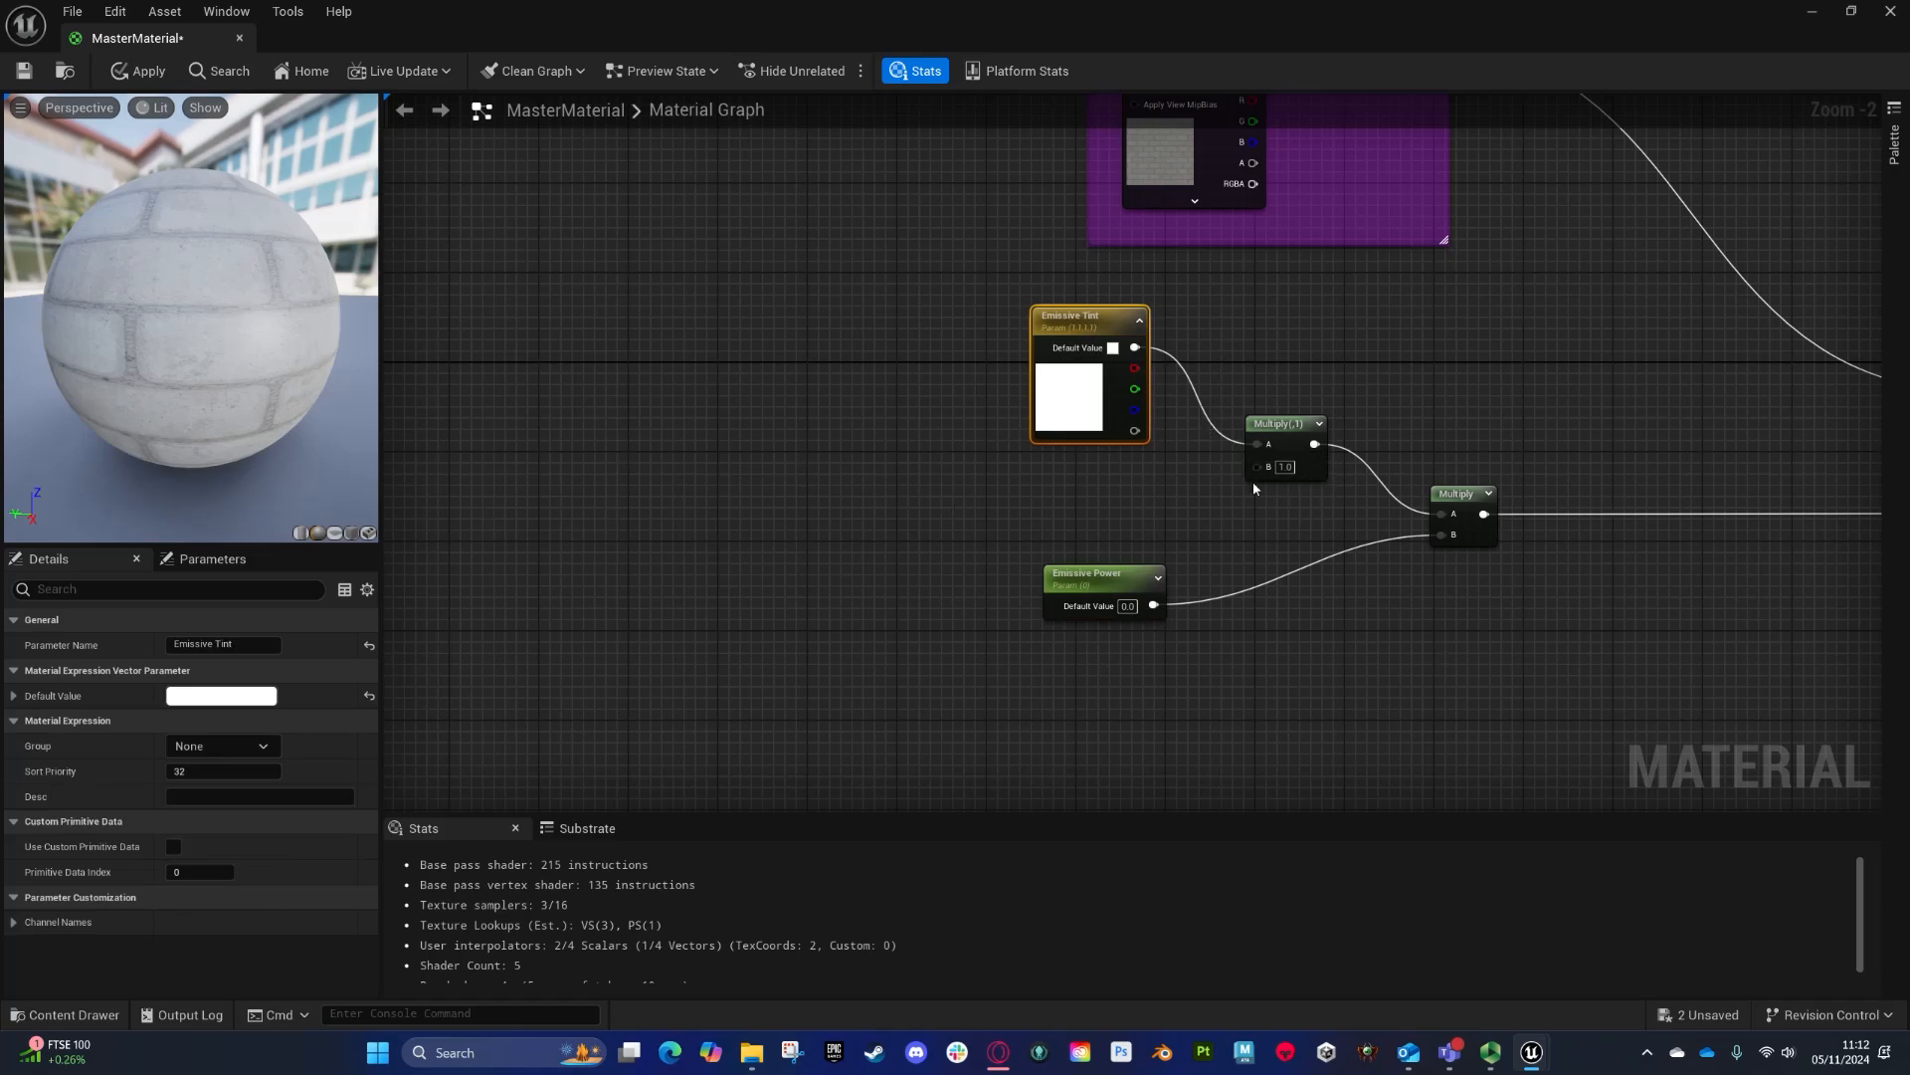
pyautogui.moveTo(1494, 612); pyautogui.dragTo(1374, 598, button='right')
# - Wrap the emissive nodes in a comment titled Emissive
pyautogui.moveTo(789, 253); pyautogui.dragTo(1524, 782)
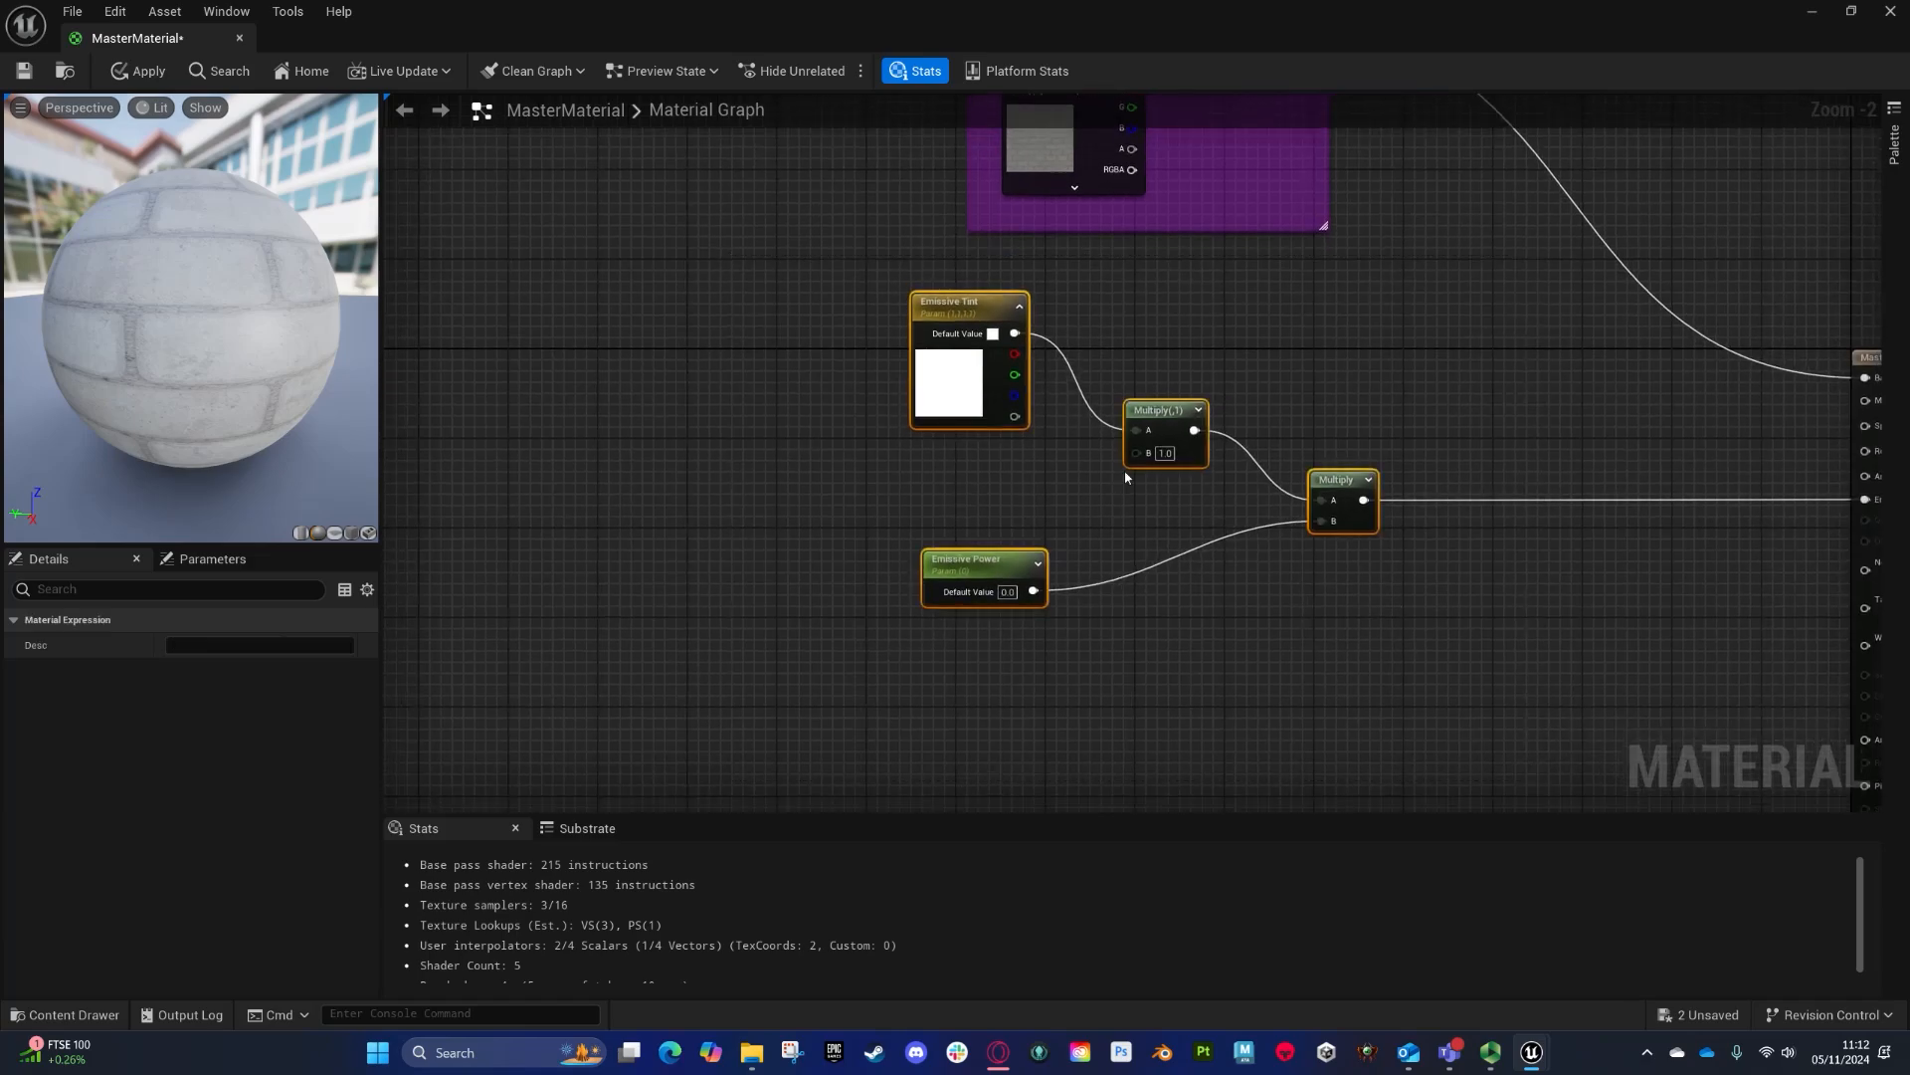
pyautogui.write('c')
pyautogui.write('Em')
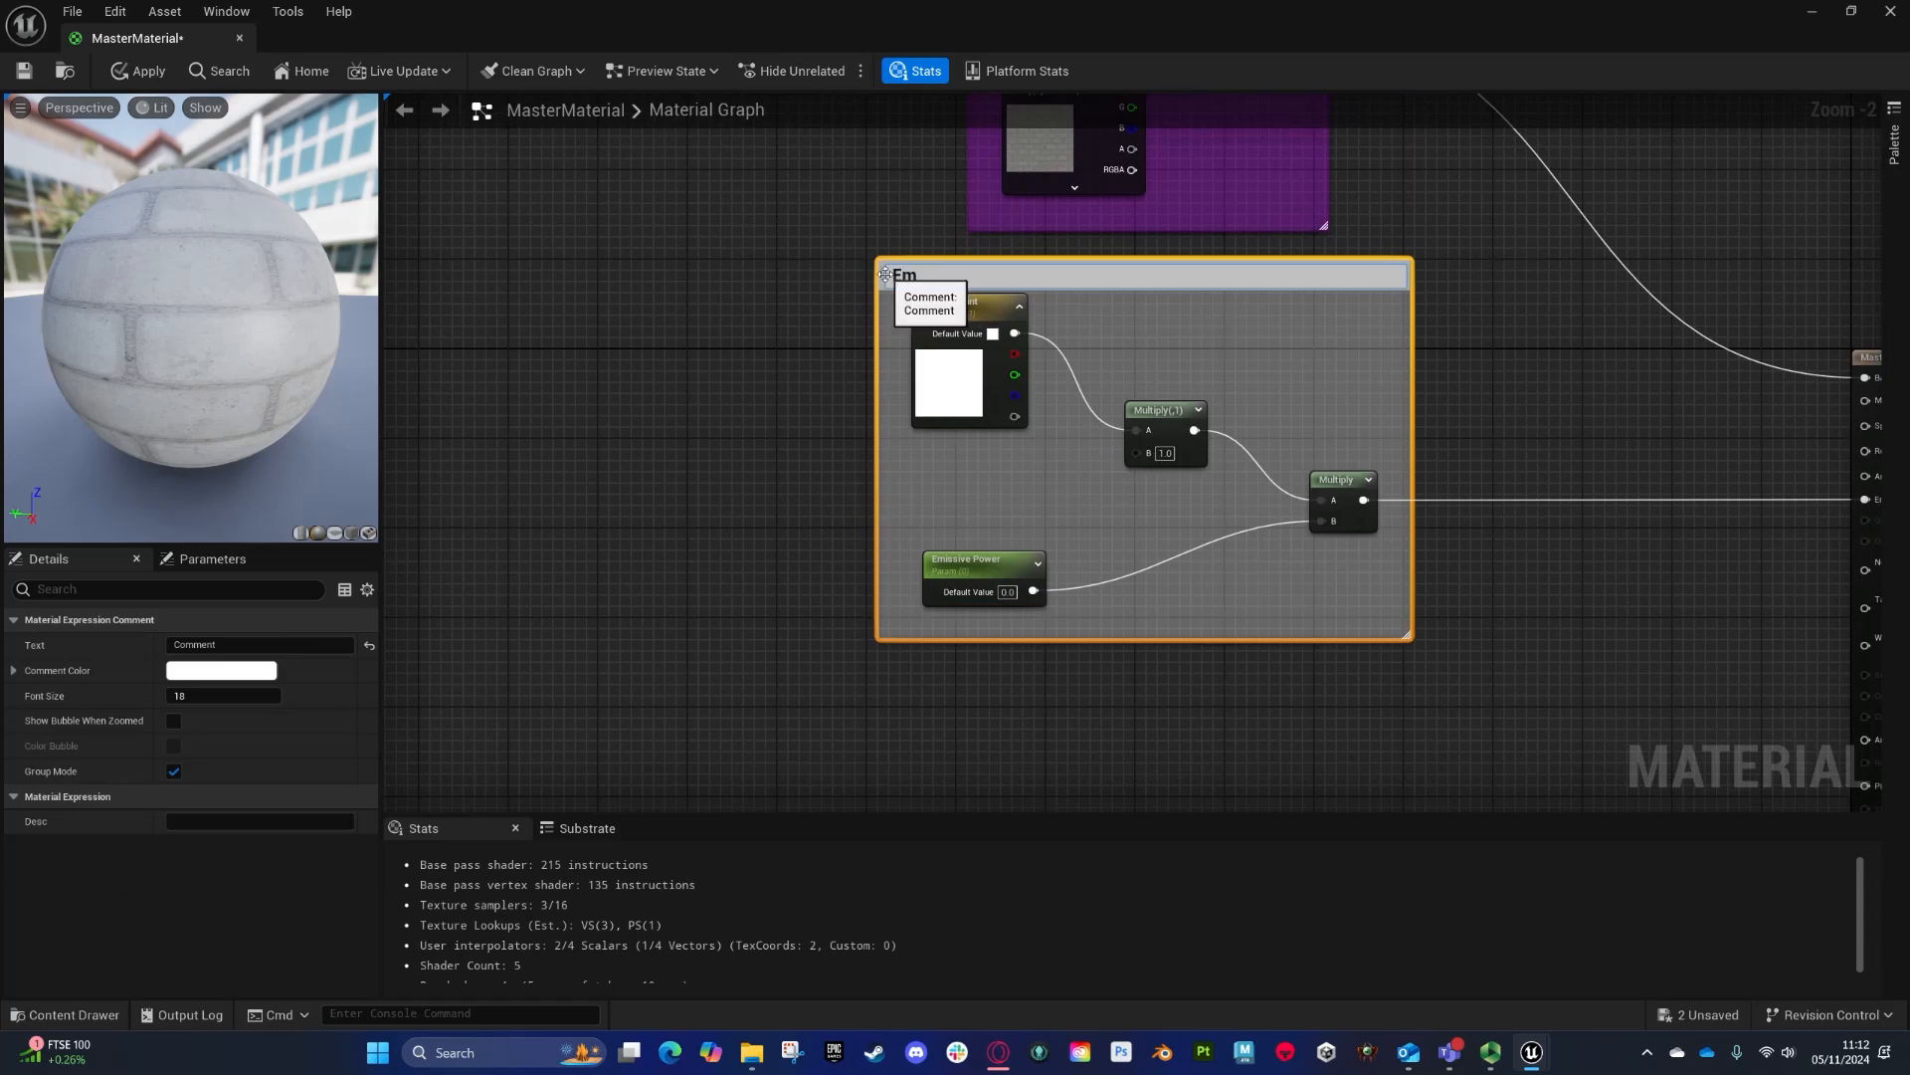
pyautogui.write('issive')
pyautogui.press('Return')
# - Set the Emissive comment's colour to red
pyautogui.click(221, 670)
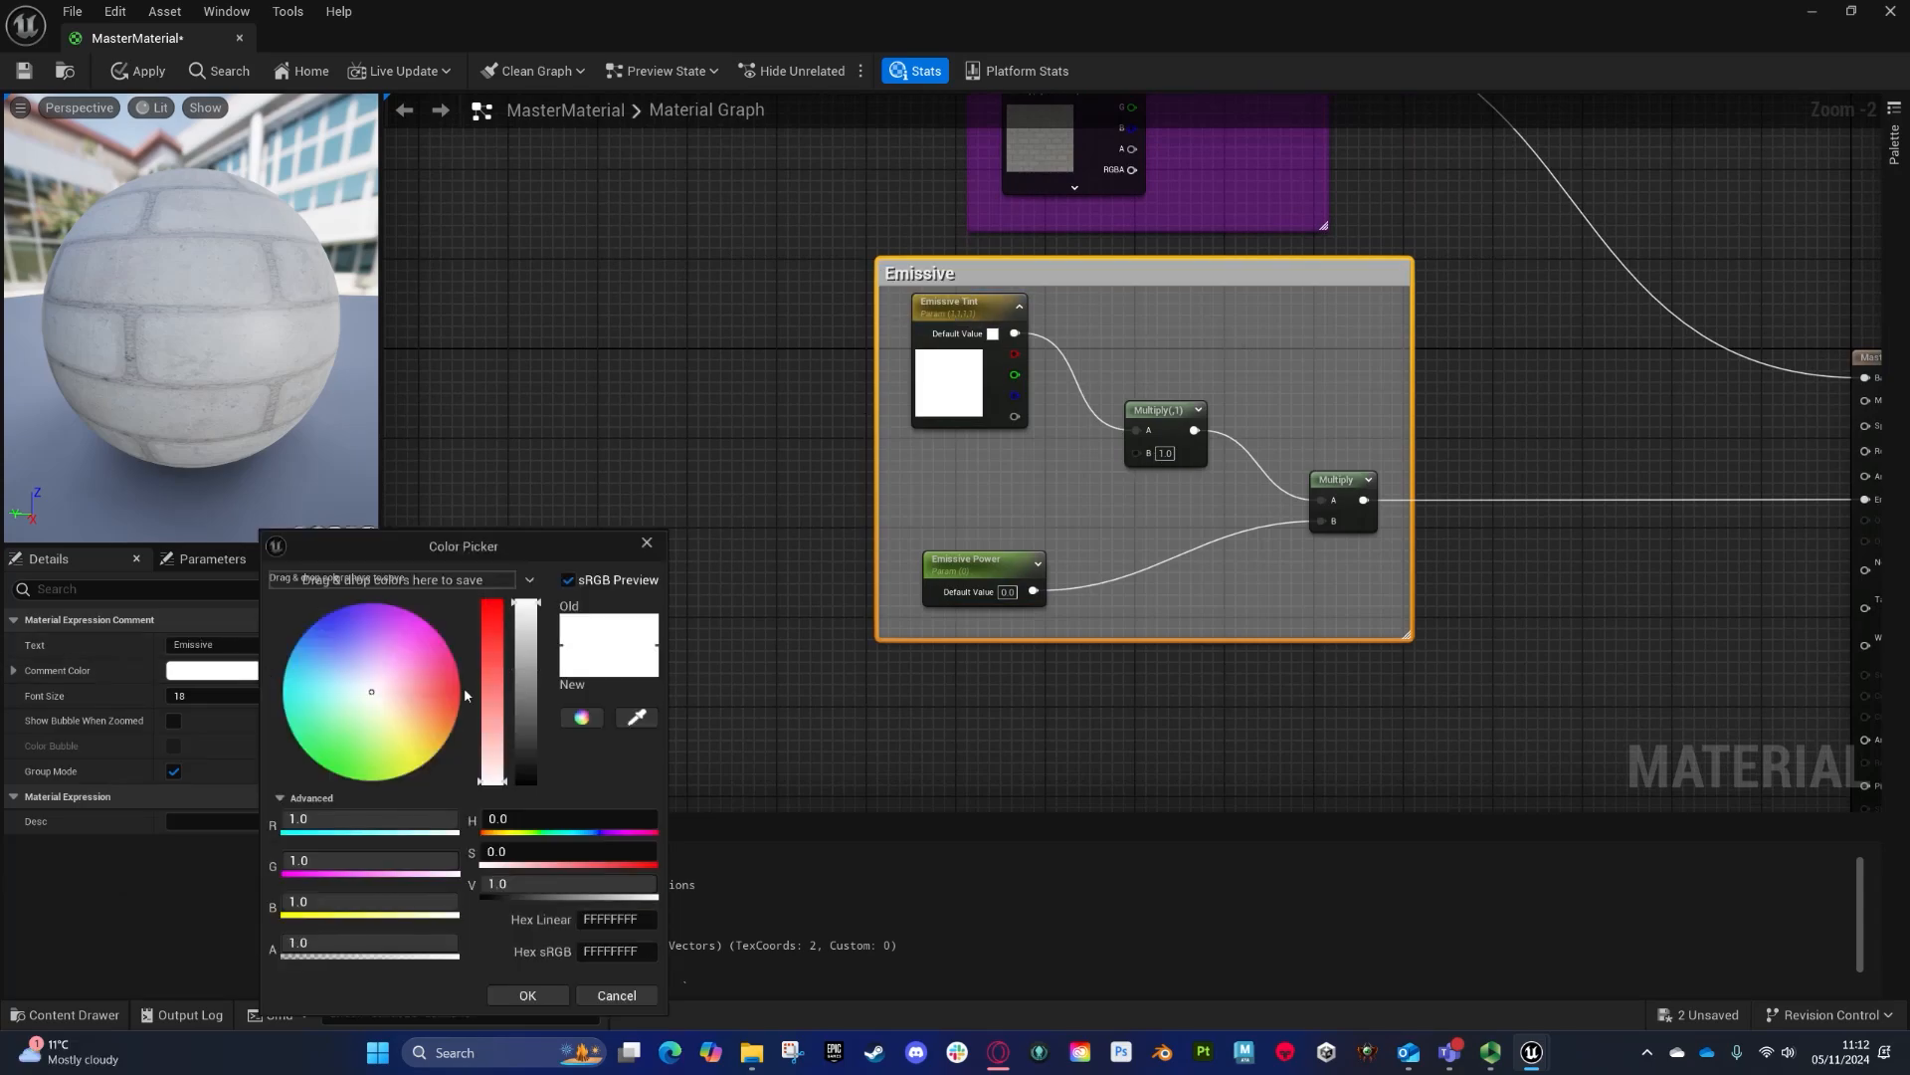
pyautogui.moveTo(428, 697); pyautogui.dragTo(538, 704)
pyautogui.scroll(-4, 1094, 582)
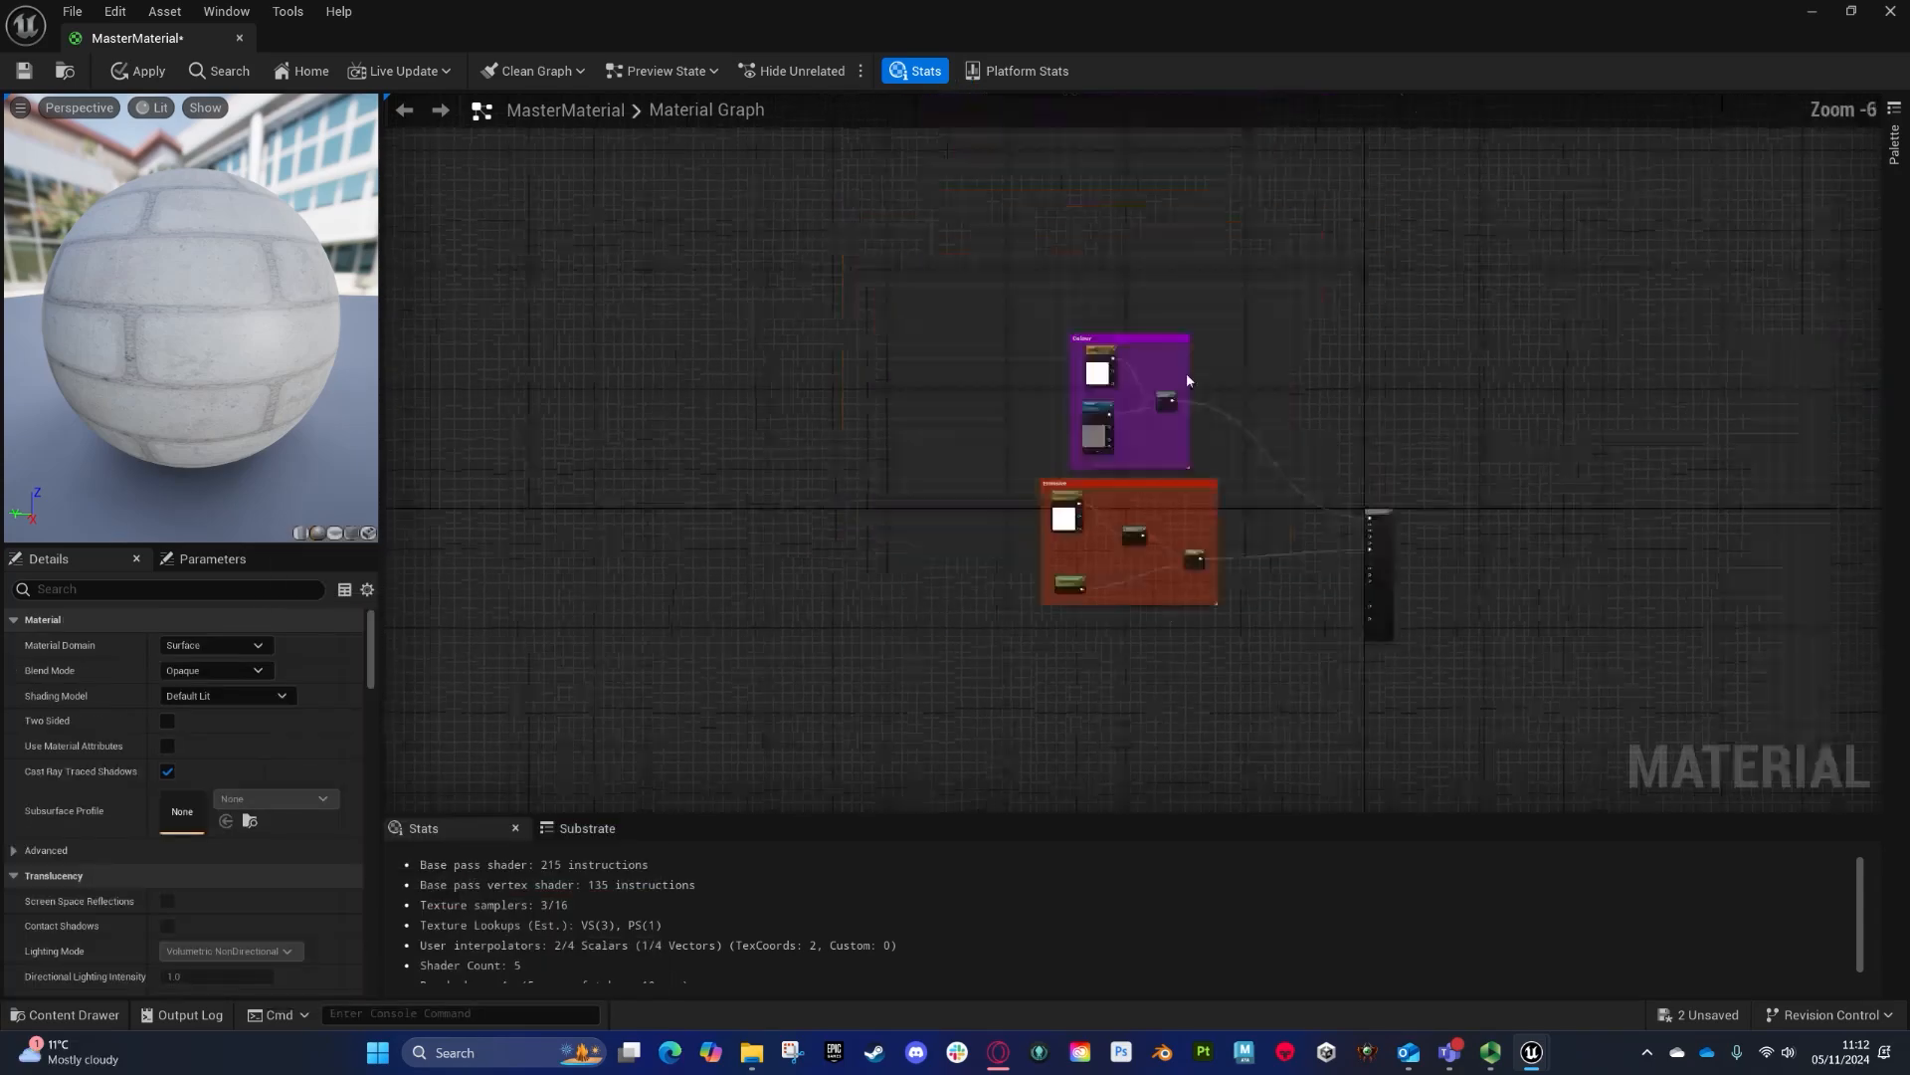
pyautogui.moveTo(1148, 484); pyautogui.dragTo(1270, 396, button='right')
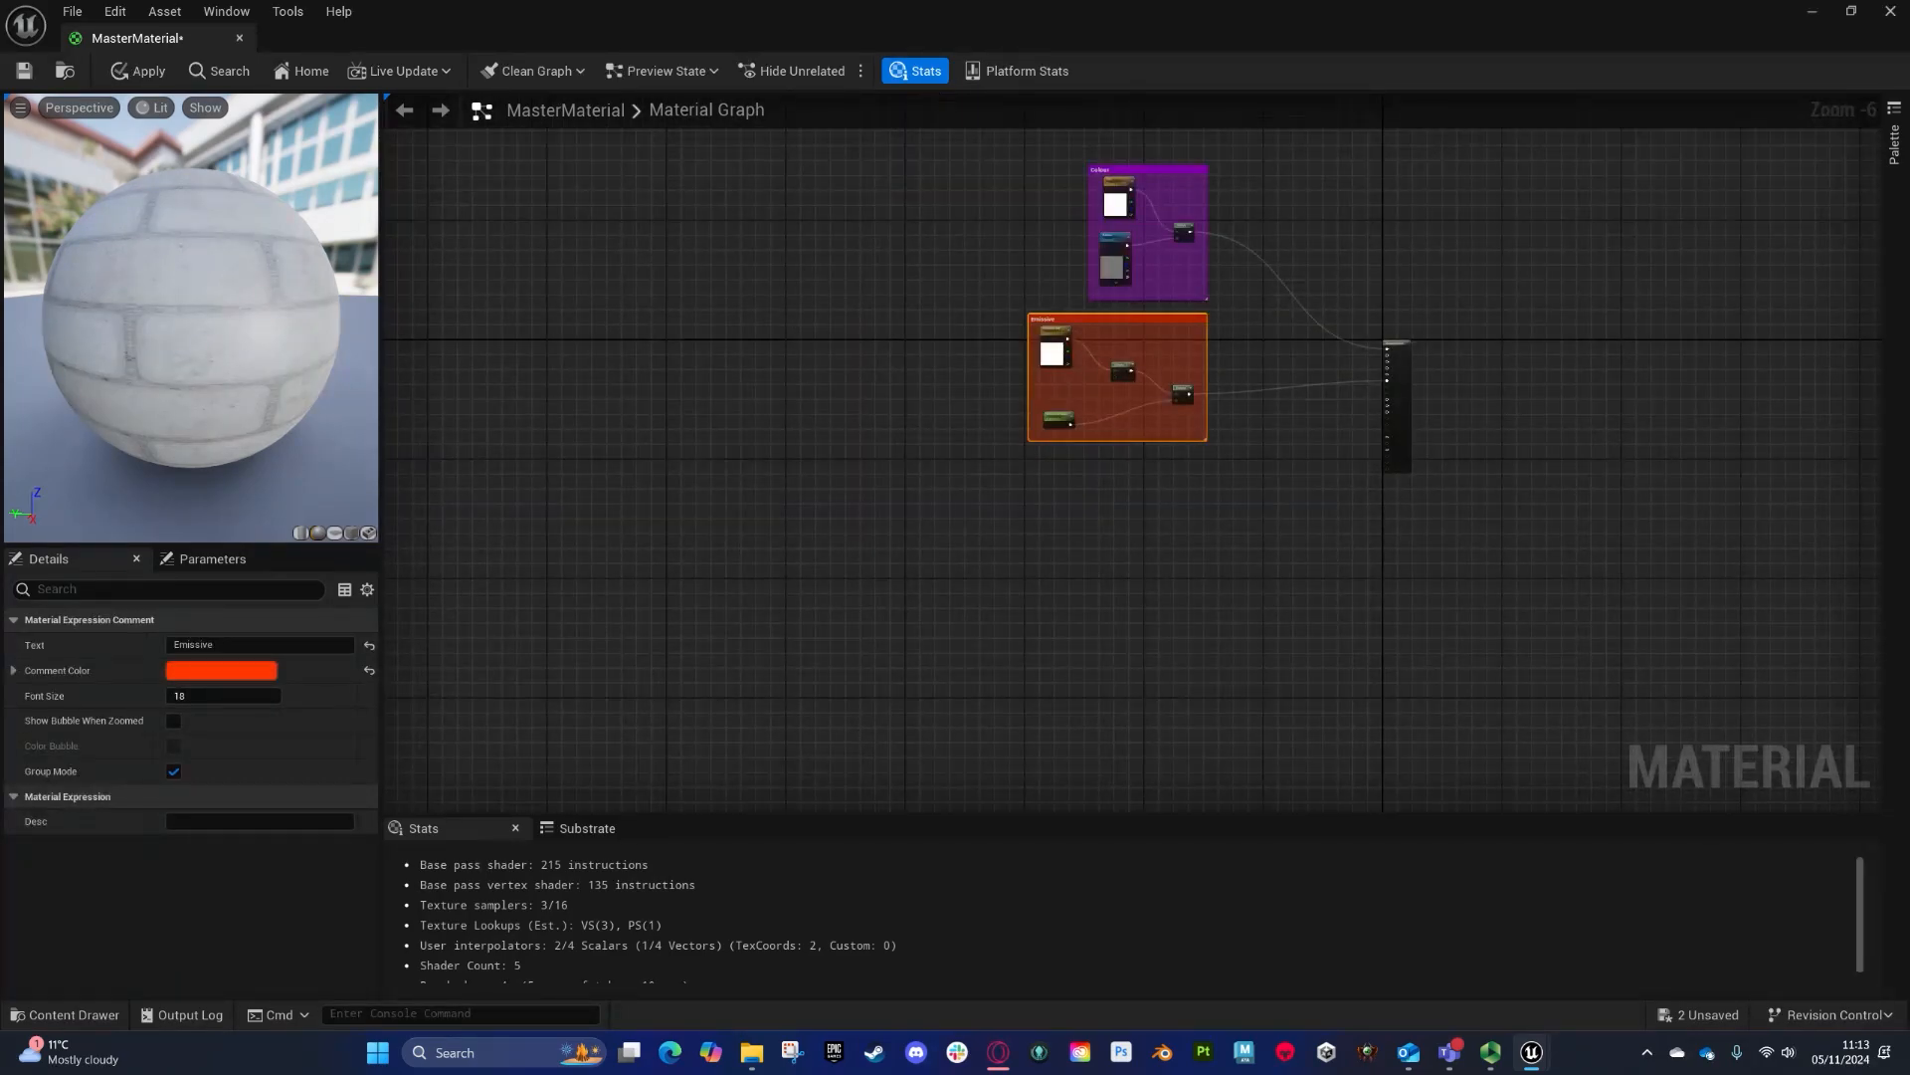
# - Try renaming the existing Roughness Max parameter to Roughness Min
pyautogui.click(737, 535)
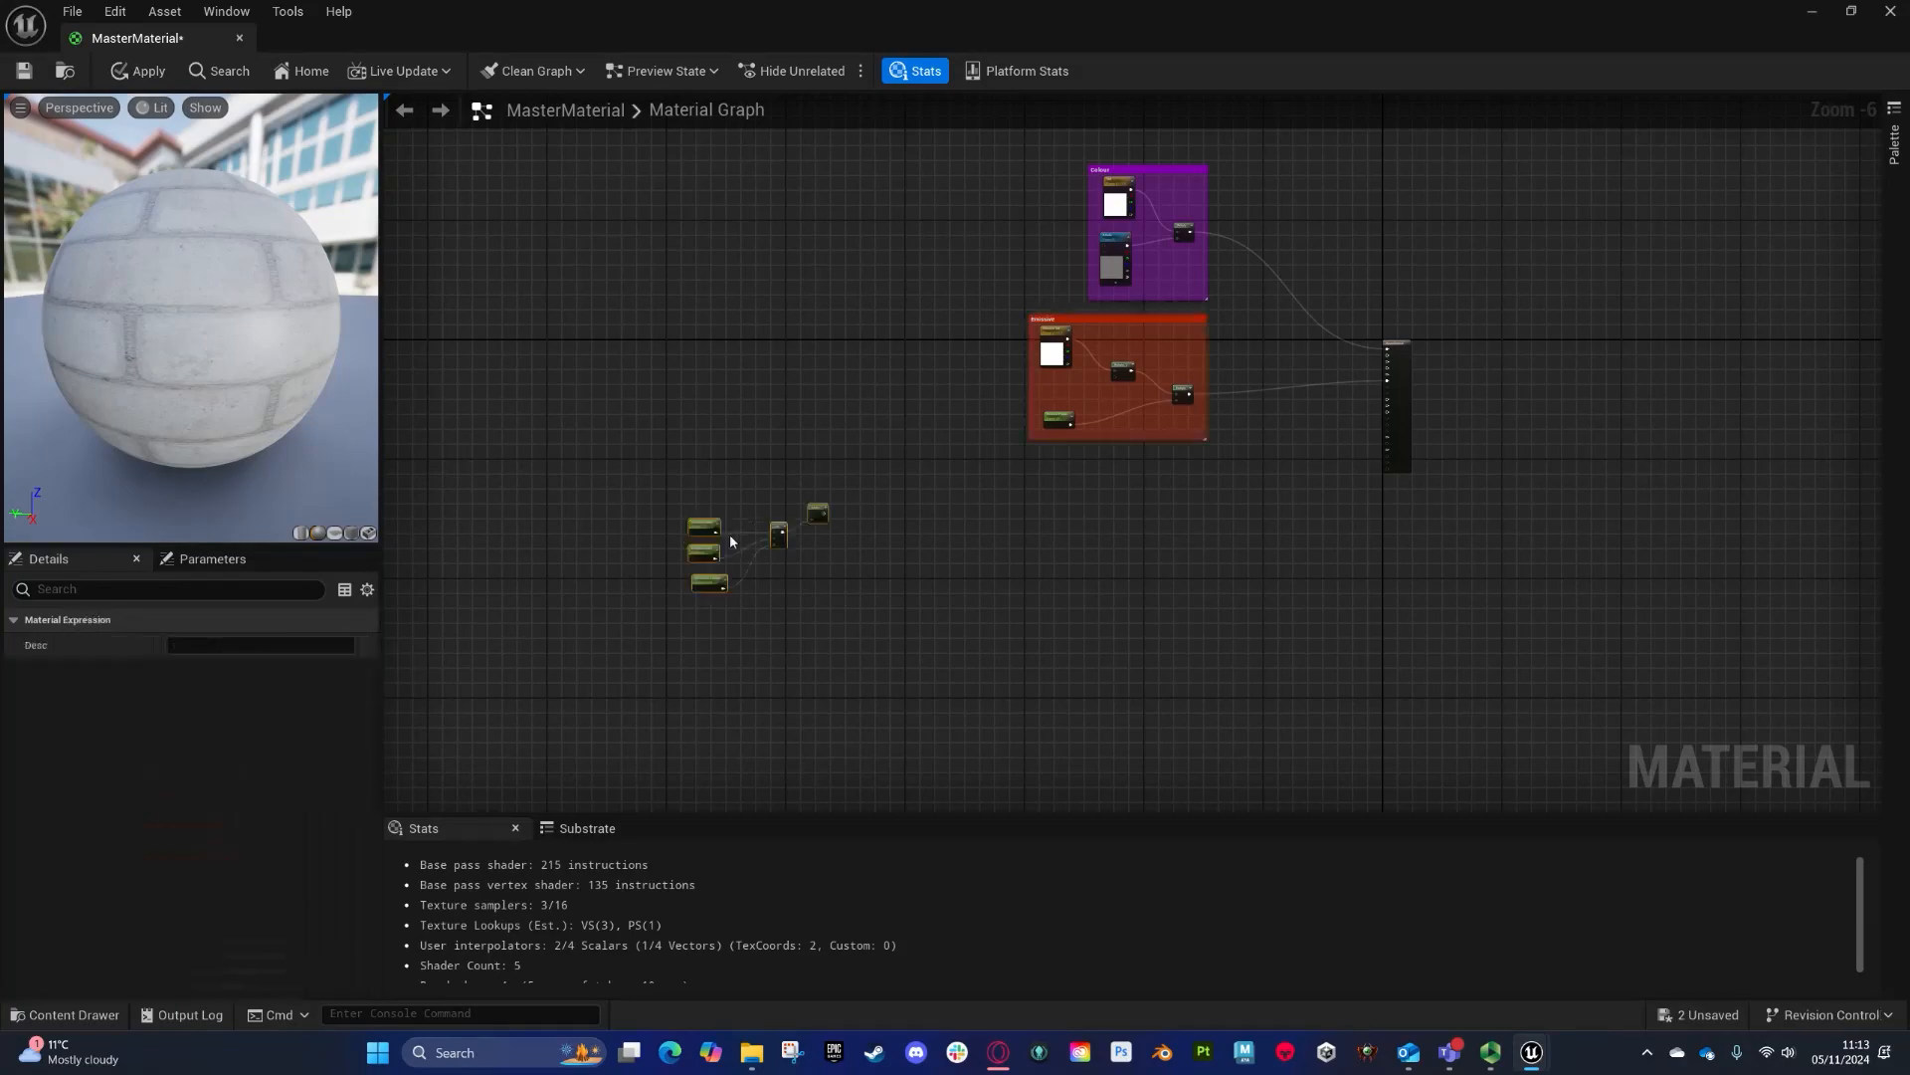
pyautogui.scroll(3, 796, 542)
pyautogui.scroll(3, 817, 475)
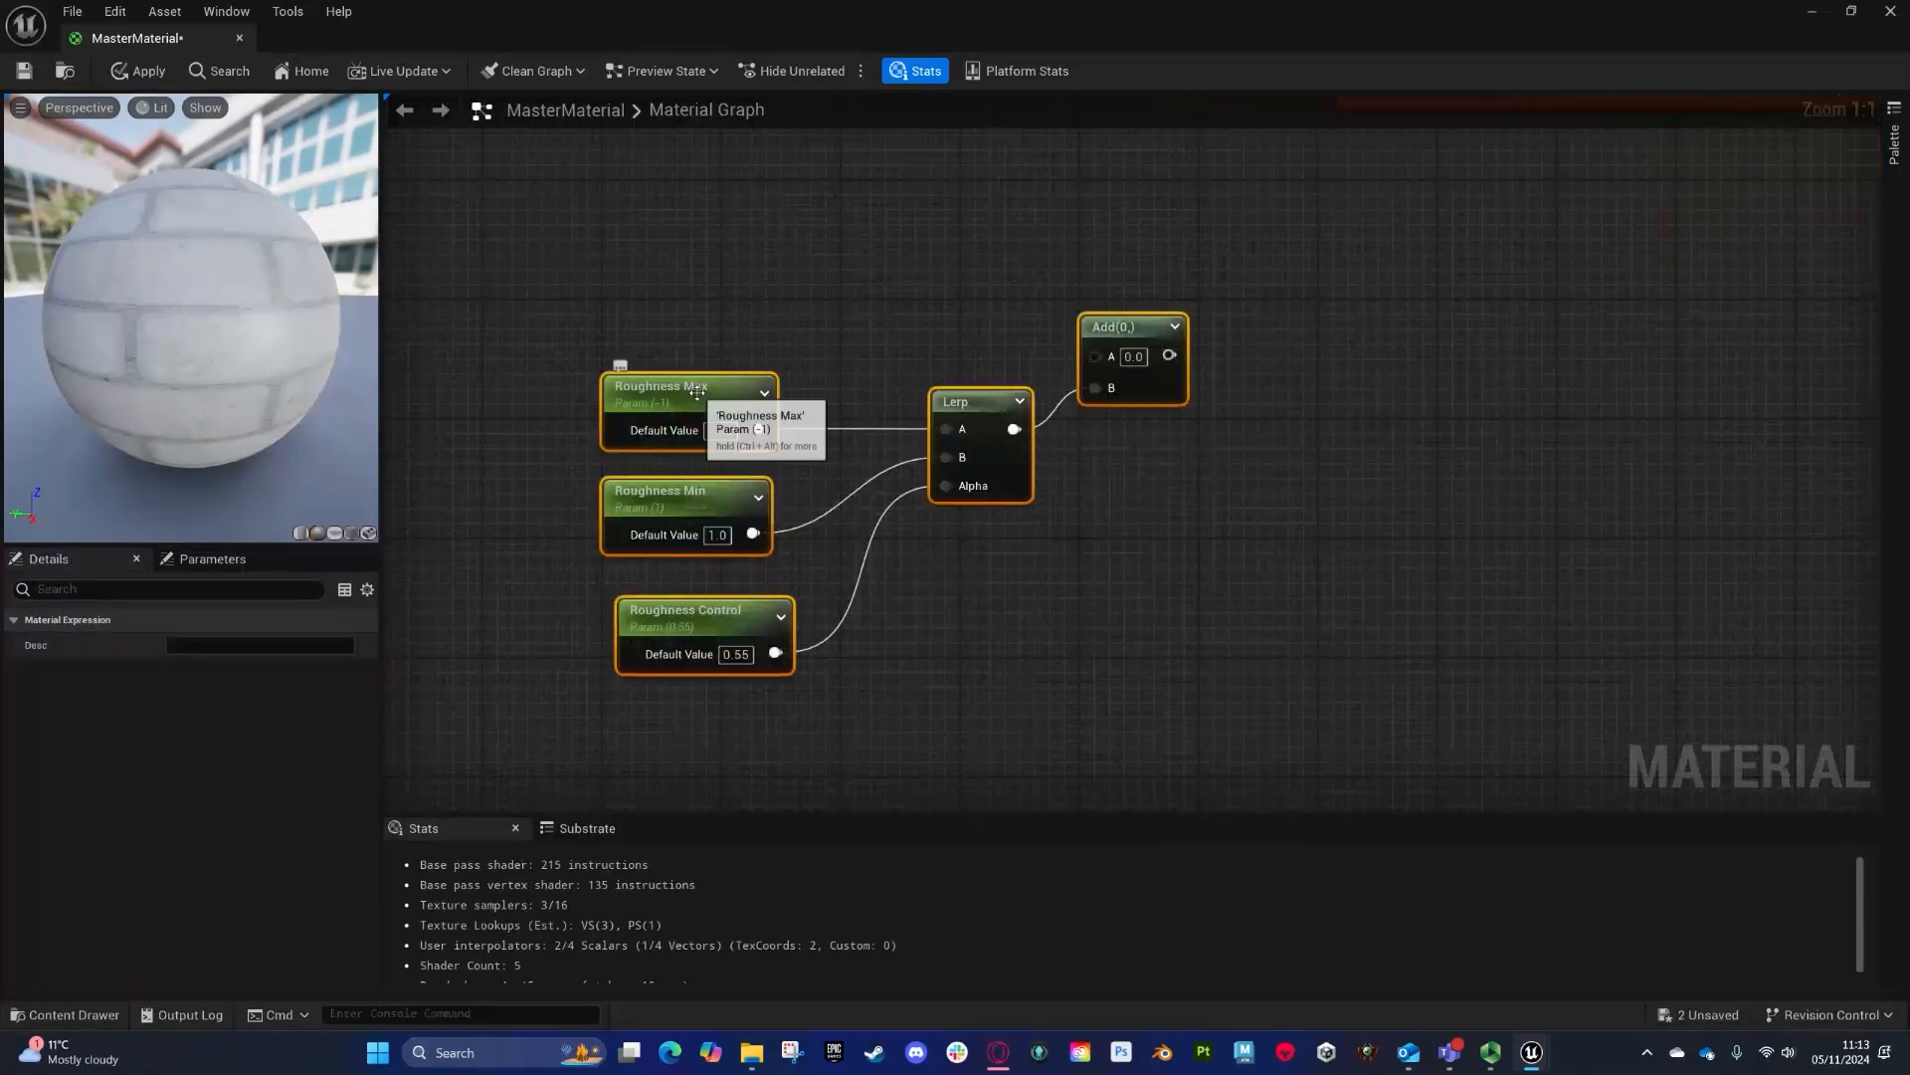
pyautogui.click(697, 394)
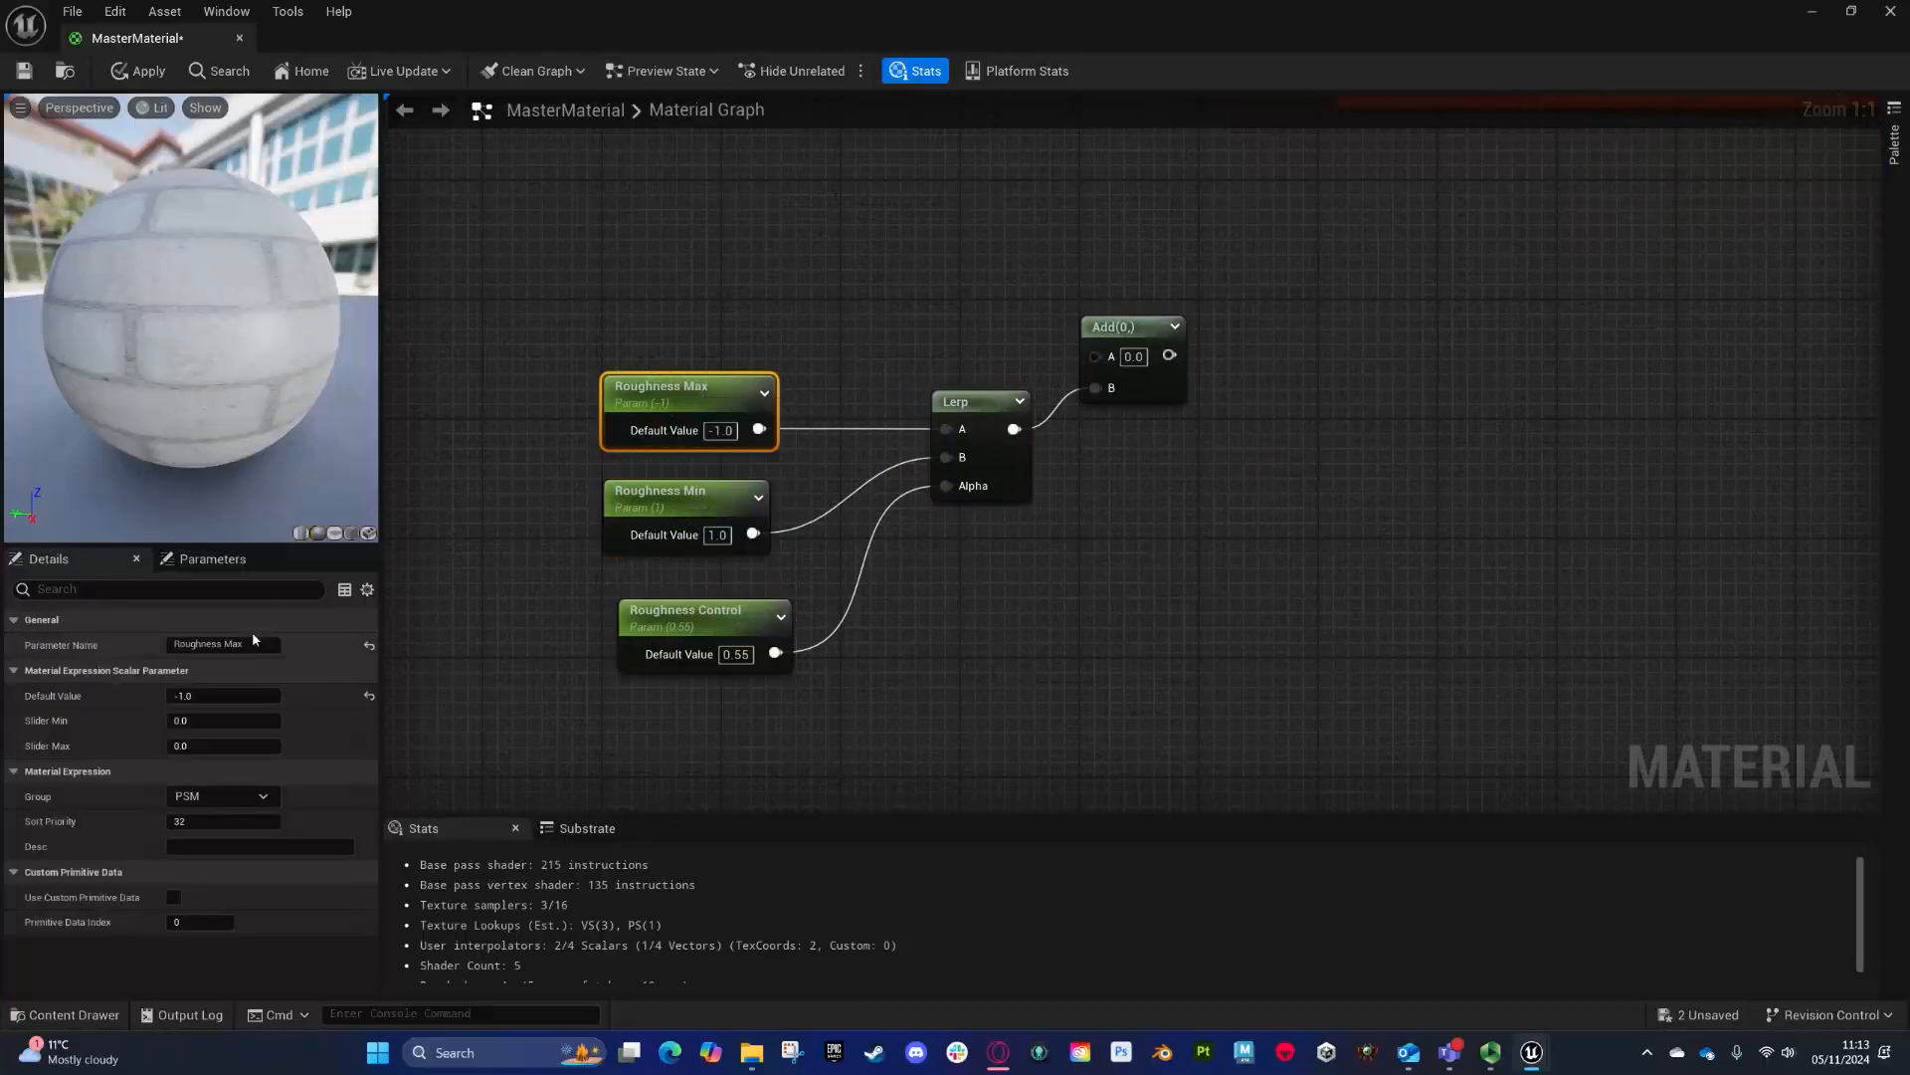
pyautogui.click(42, 620)
pyautogui.moveTo(174, 644); pyautogui.dragTo(272, 656)
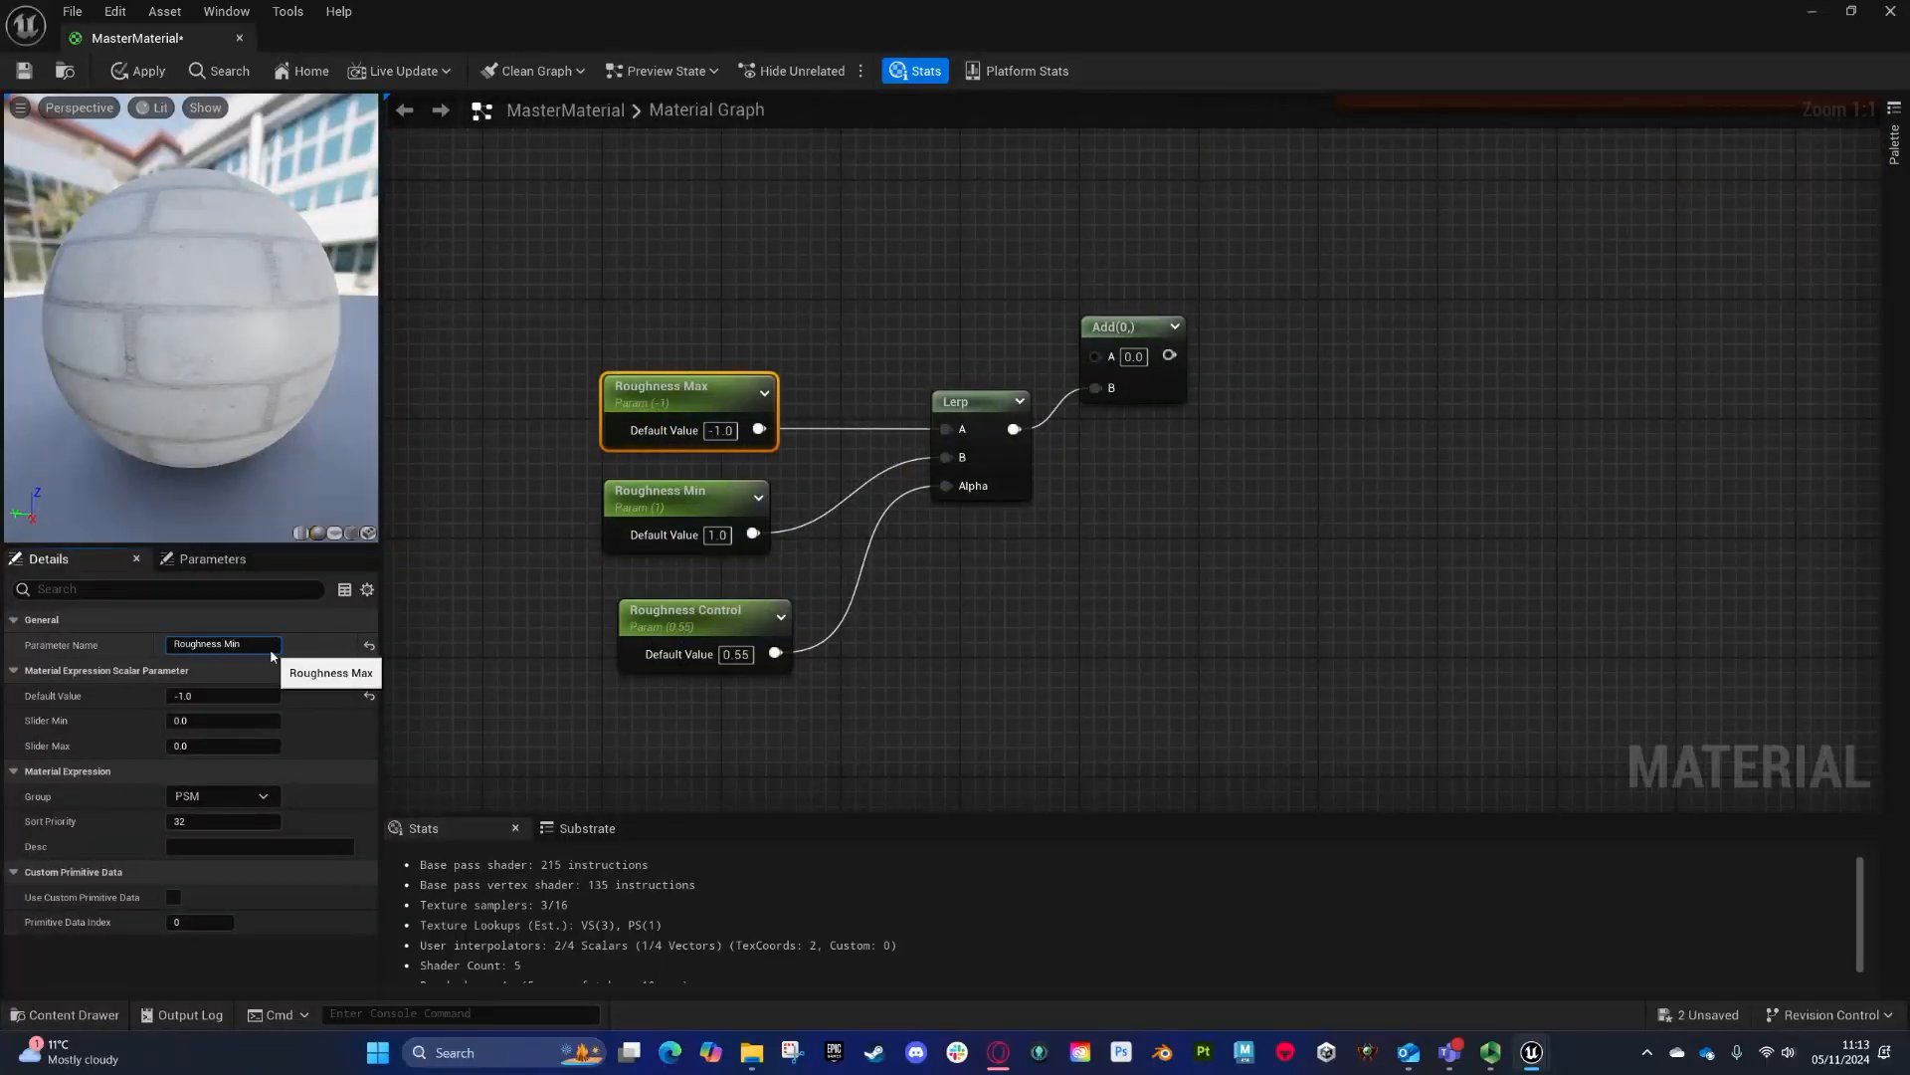
pyautogui.write('Roughness Min')
pyautogui.press('Return')
# - Add a new scalar parameter named Roughness Min
pyautogui.write('s')
pyautogui.click(758, 251)
pyautogui.write('sssssssssss')
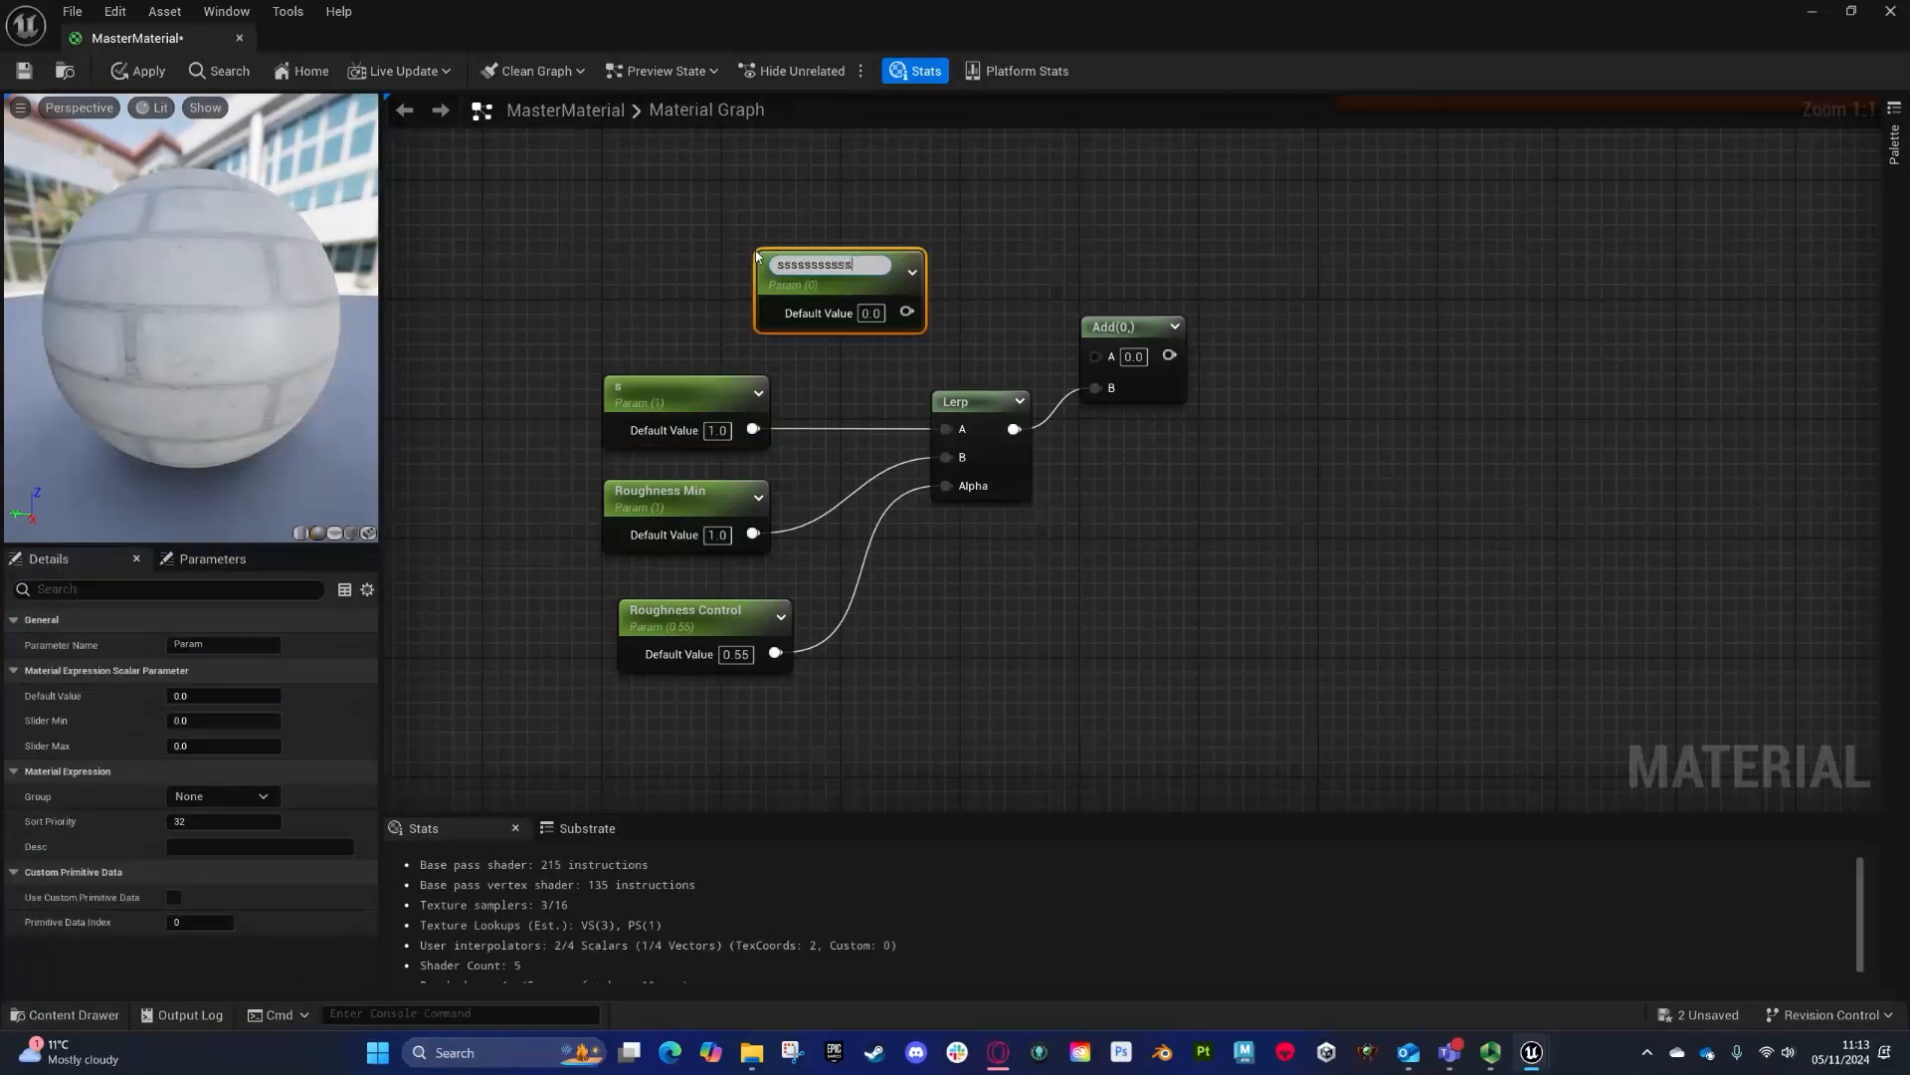
pyautogui.doubleClick(852, 263)
pyautogui.press('Return')
# - Delete the old roughness parameter, Lerp and Add nodes
pyautogui.moveTo(864, 372); pyautogui.dragTo(587, 562)
pyautogui.press('Delete')
pyautogui.click(696, 610)
pyautogui.press('Delete')
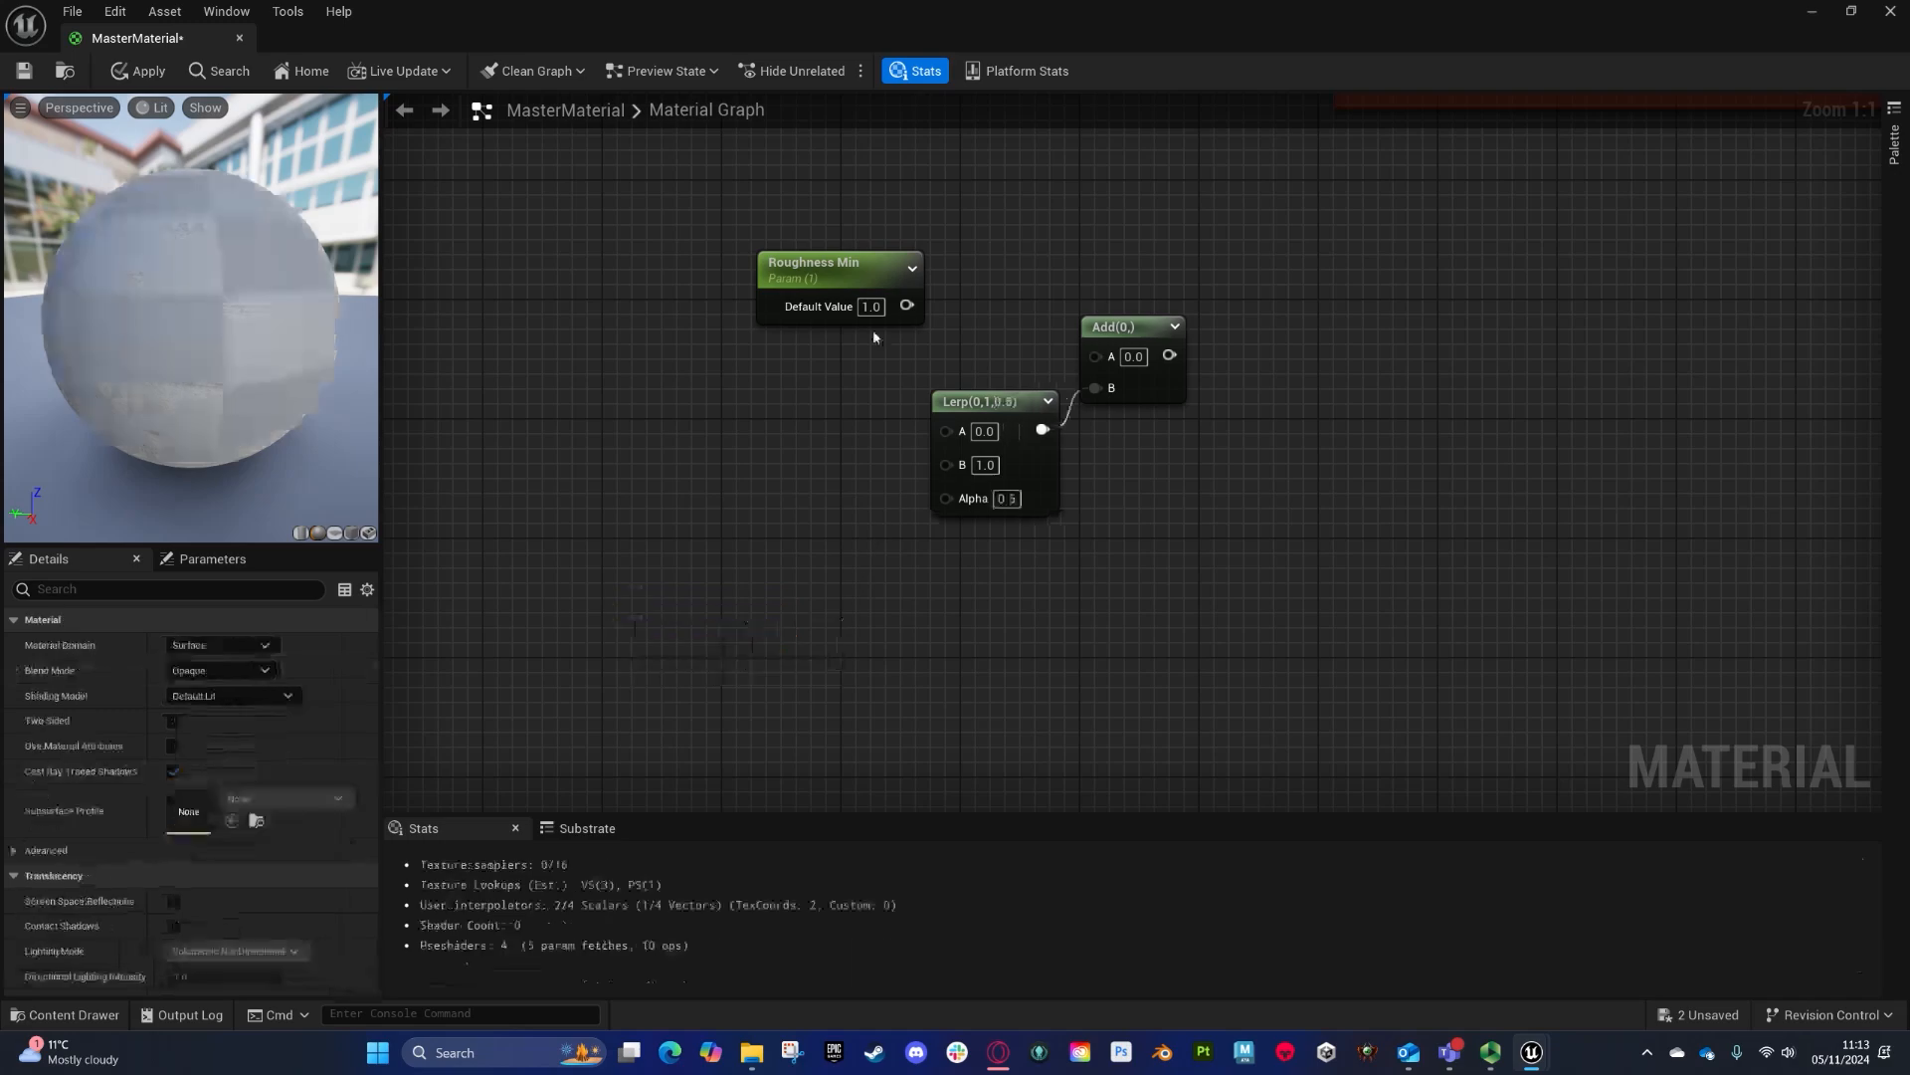
# - Duplicate the Roughness Min parameter and rename the copy Roughness Max
pyautogui.moveTo(862, 260); pyautogui.dragTo(677, 322)
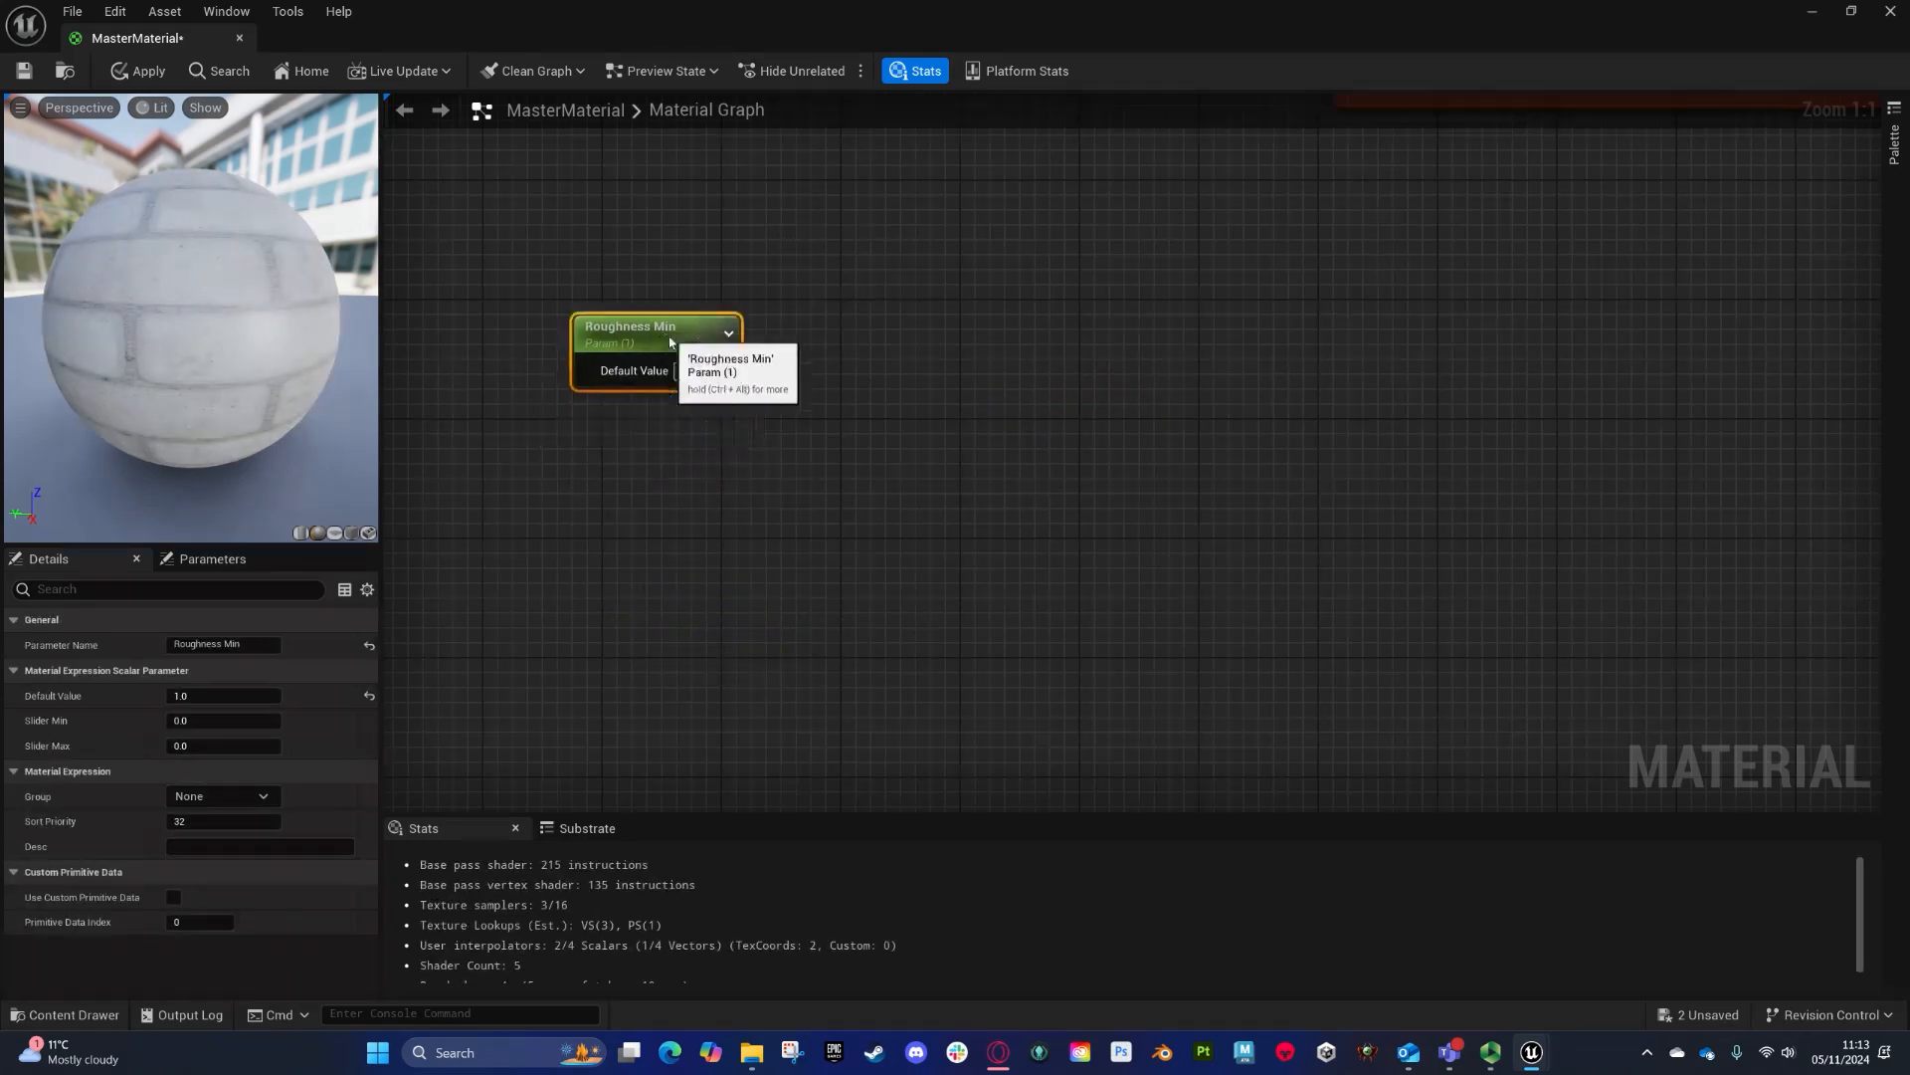
pyautogui.hotkey('ctrl', 'c')
pyautogui.hotkey('ctrl', 'v')
pyautogui.moveTo(766, 488); pyautogui.dragTo(652, 476)
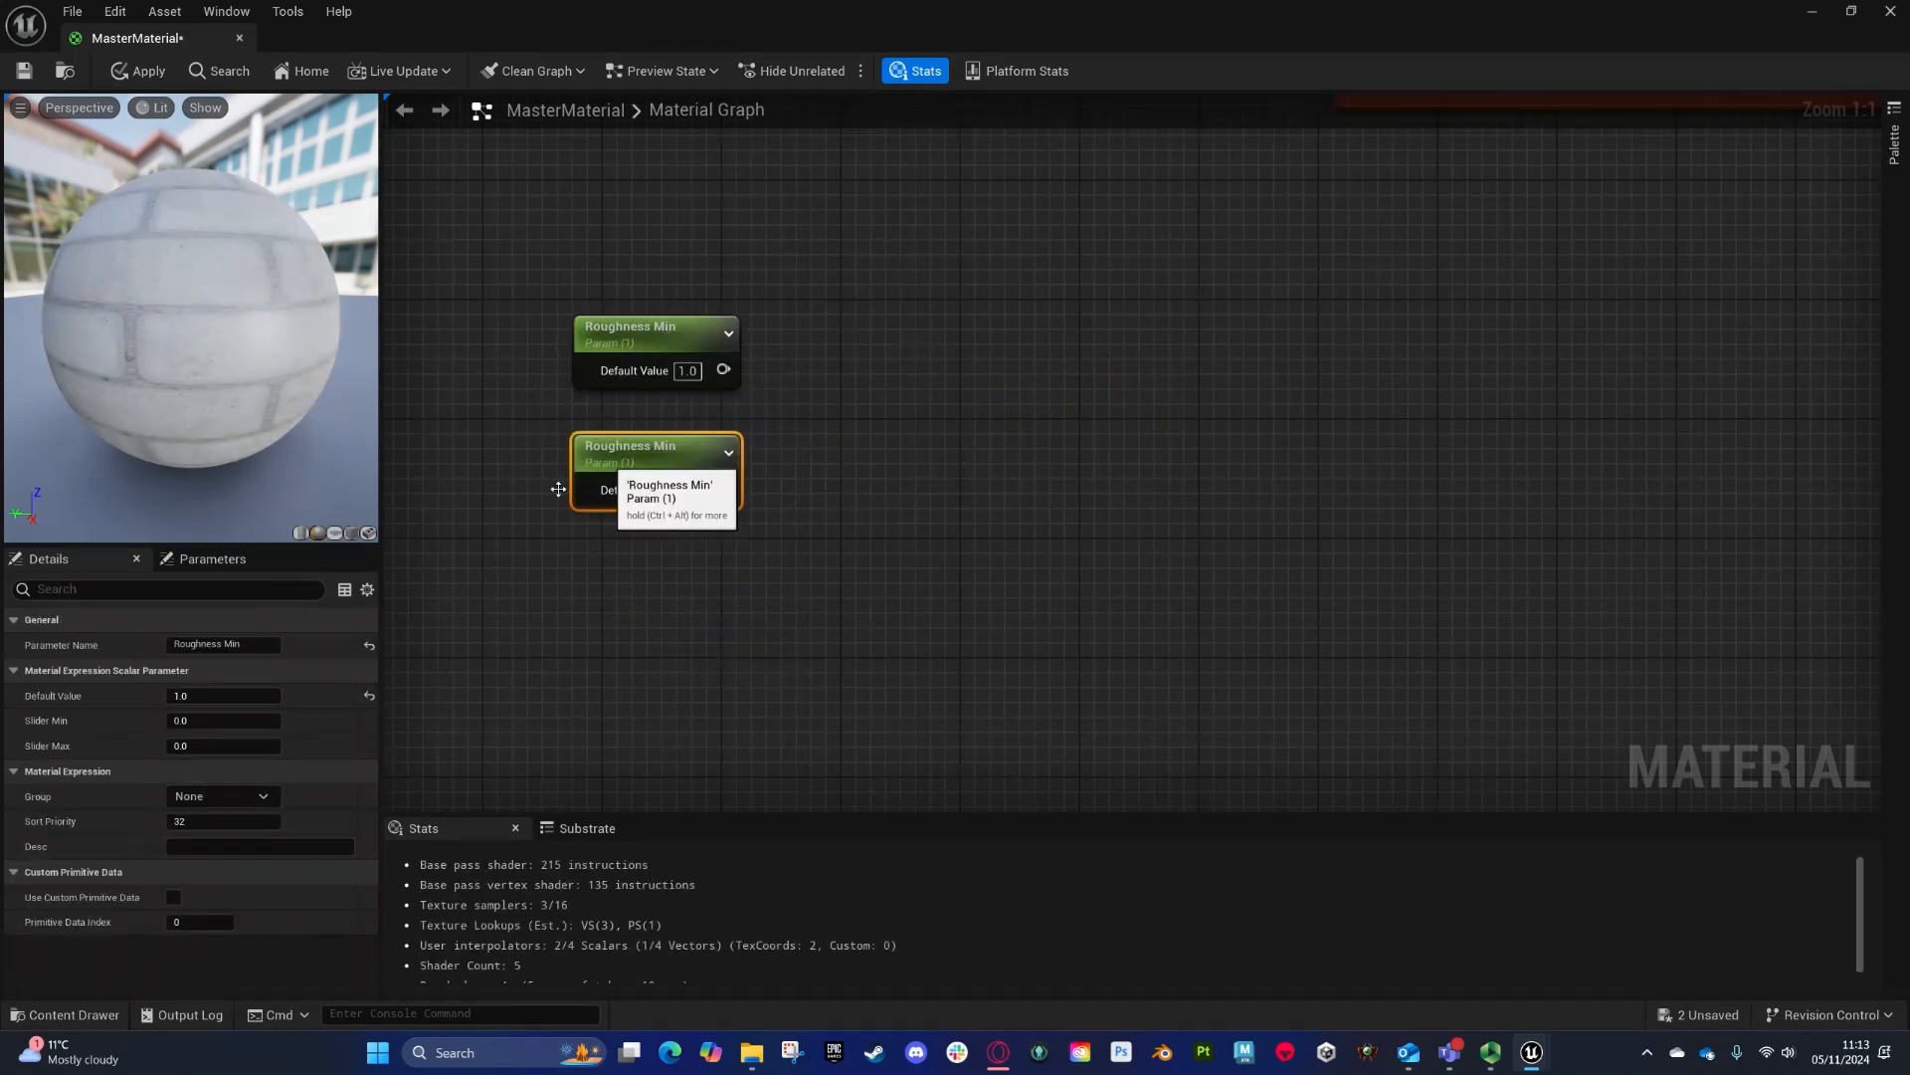
pyautogui.doubleClick(236, 645)
pyautogui.write('Max')
pyautogui.press('Return')
# - Add a scalar parameter named Roughness Control below the other two
pyautogui.click(1041, 621)
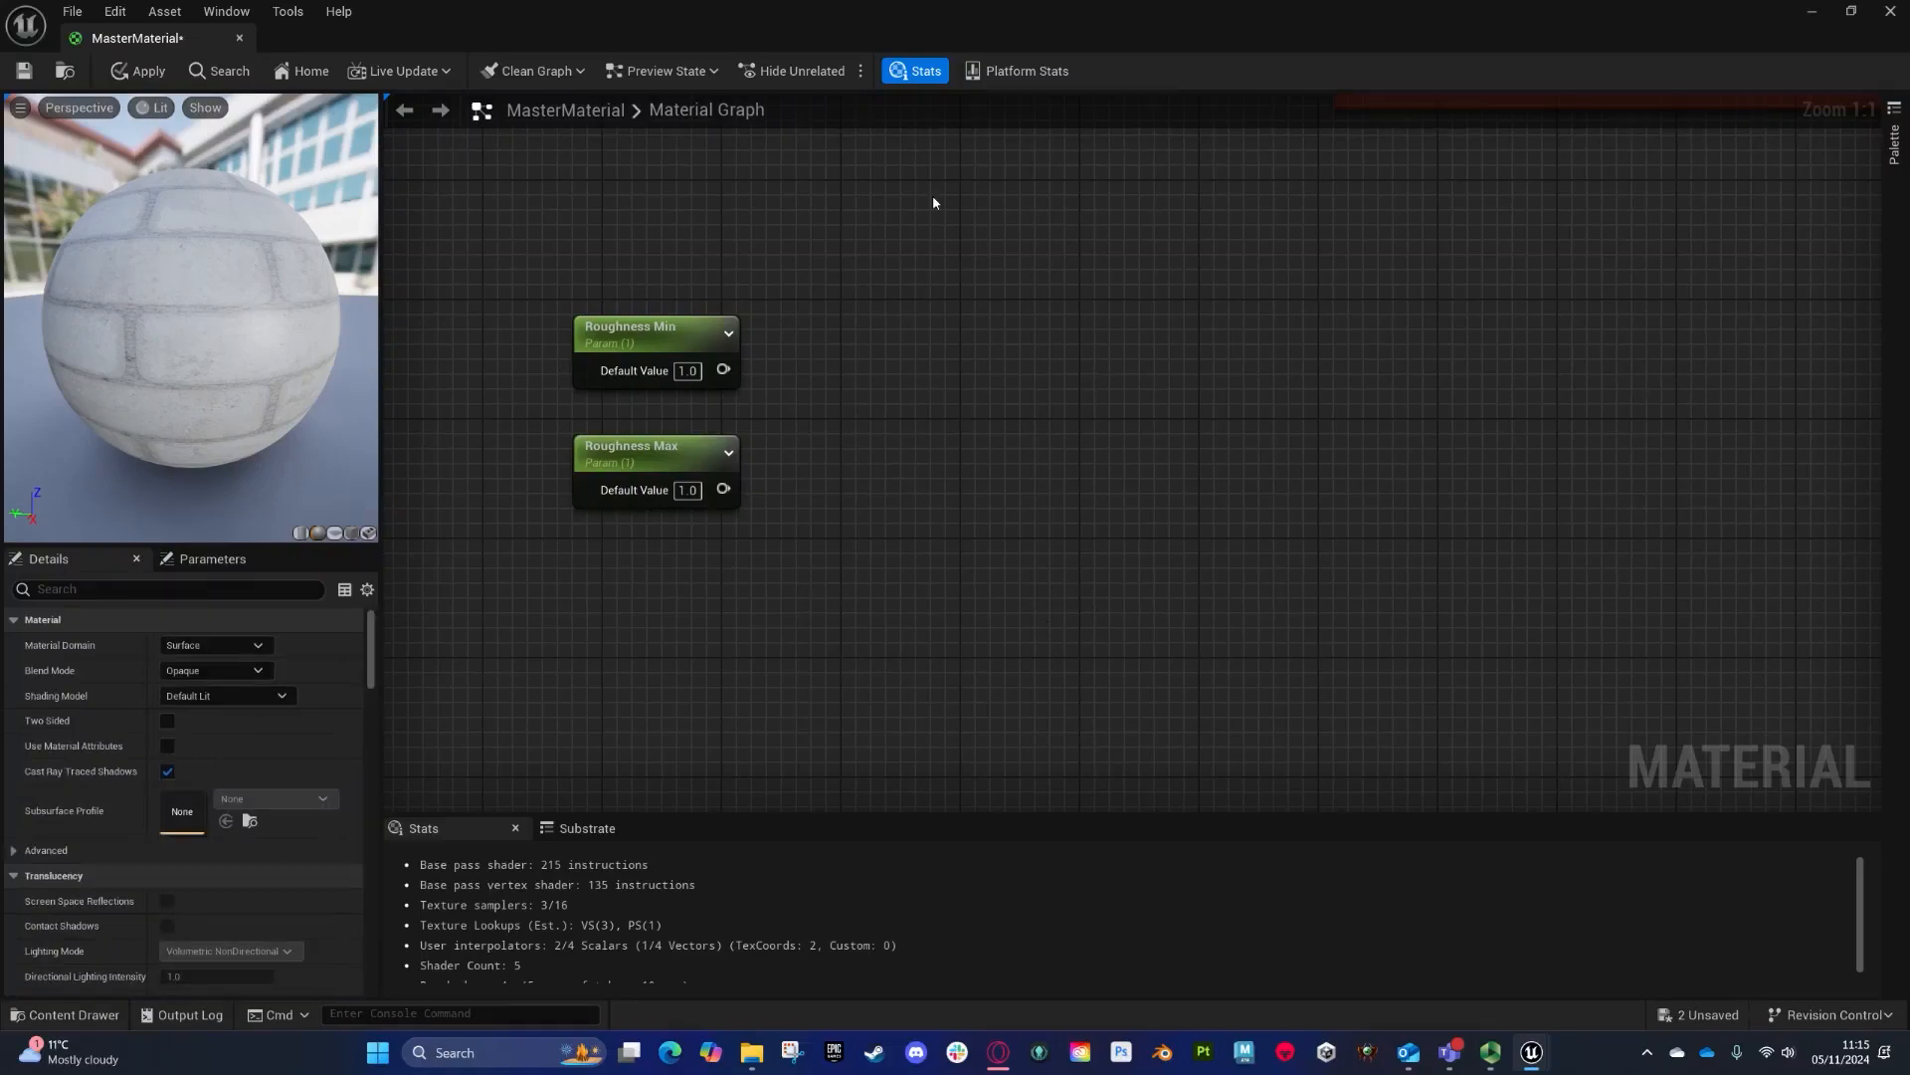
pyautogui.click(605, 573)
pyautogui.write('ssss')
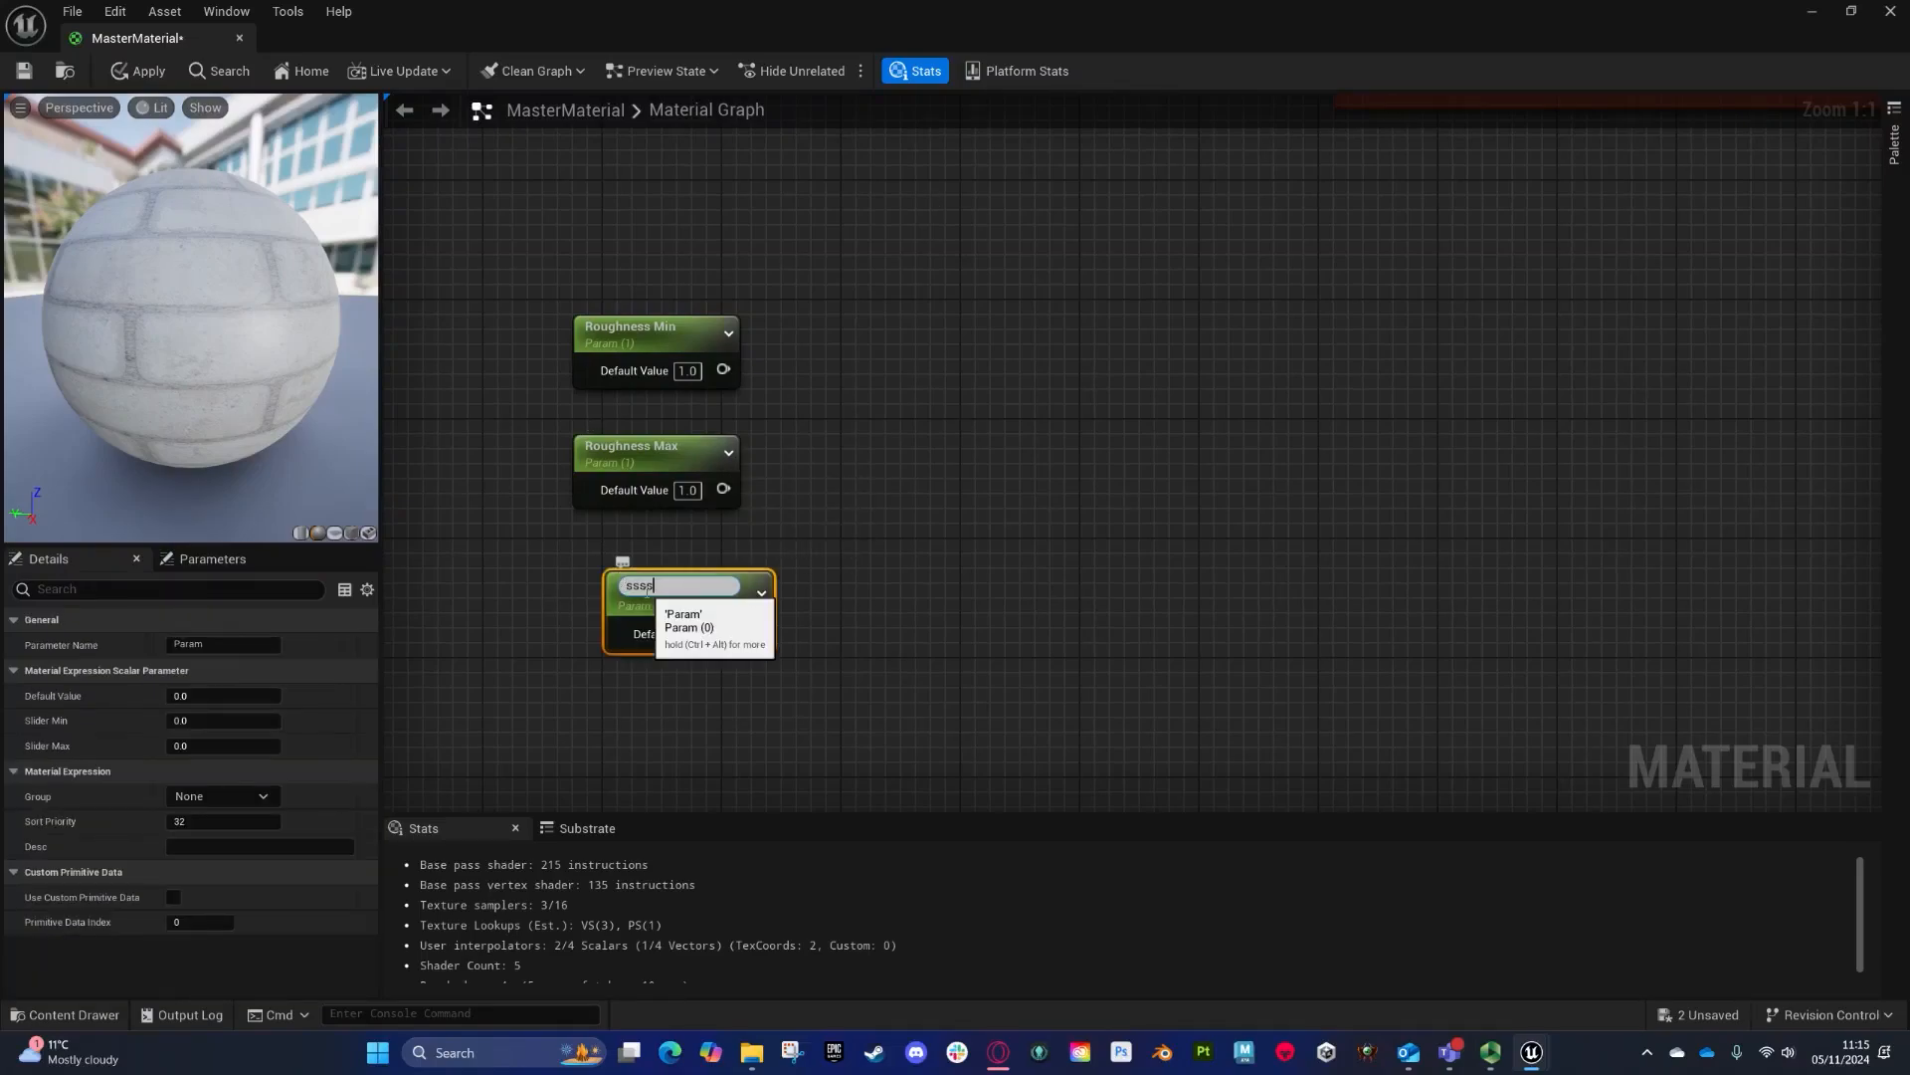
pyautogui.write('sRoughness Control')
pyautogui.press('Return')
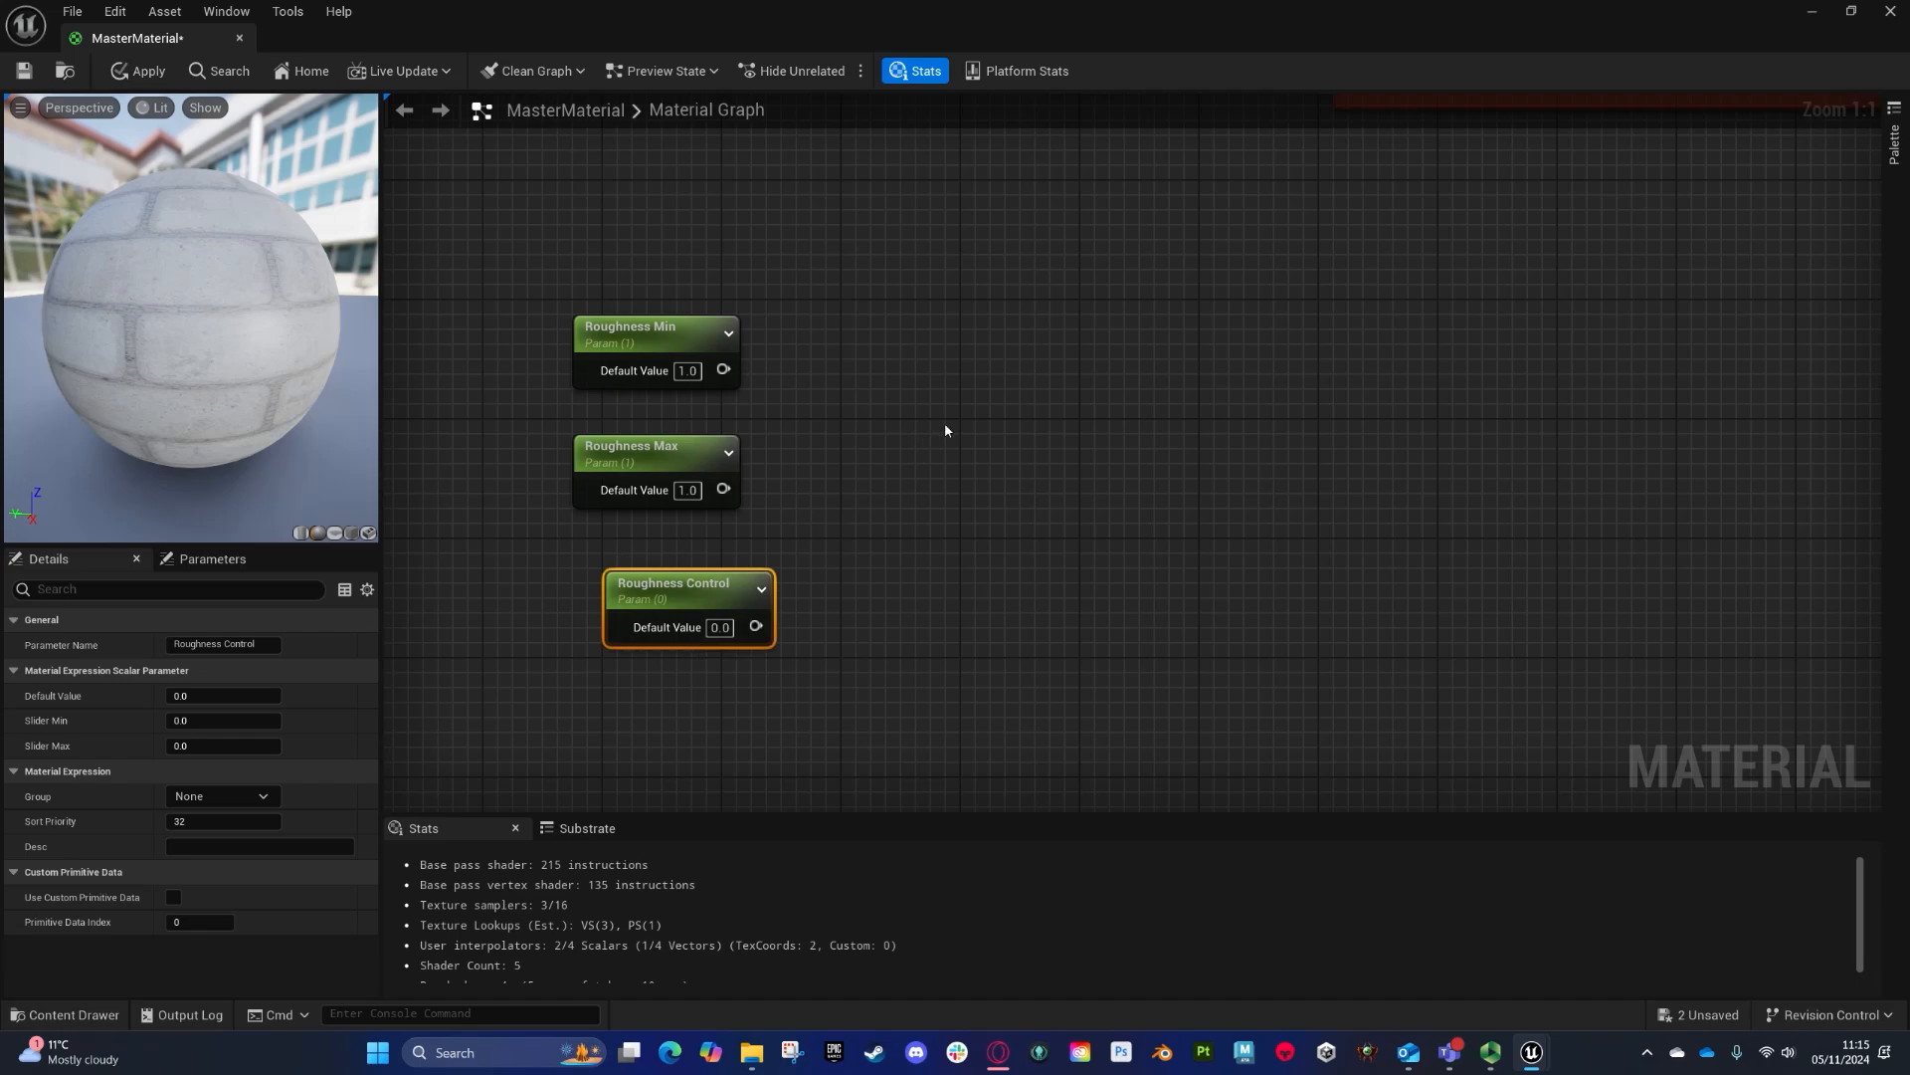
# - Add a Lerp node fed by Roughness Min into A, Roughness Max into B and Roughness Control into Alpha
pyautogui.click(945, 422)
pyautogui.moveTo(949, 461); pyautogui.dragTo(723, 369)
pyautogui.moveTo(724, 488); pyautogui.dragTo(948, 487)
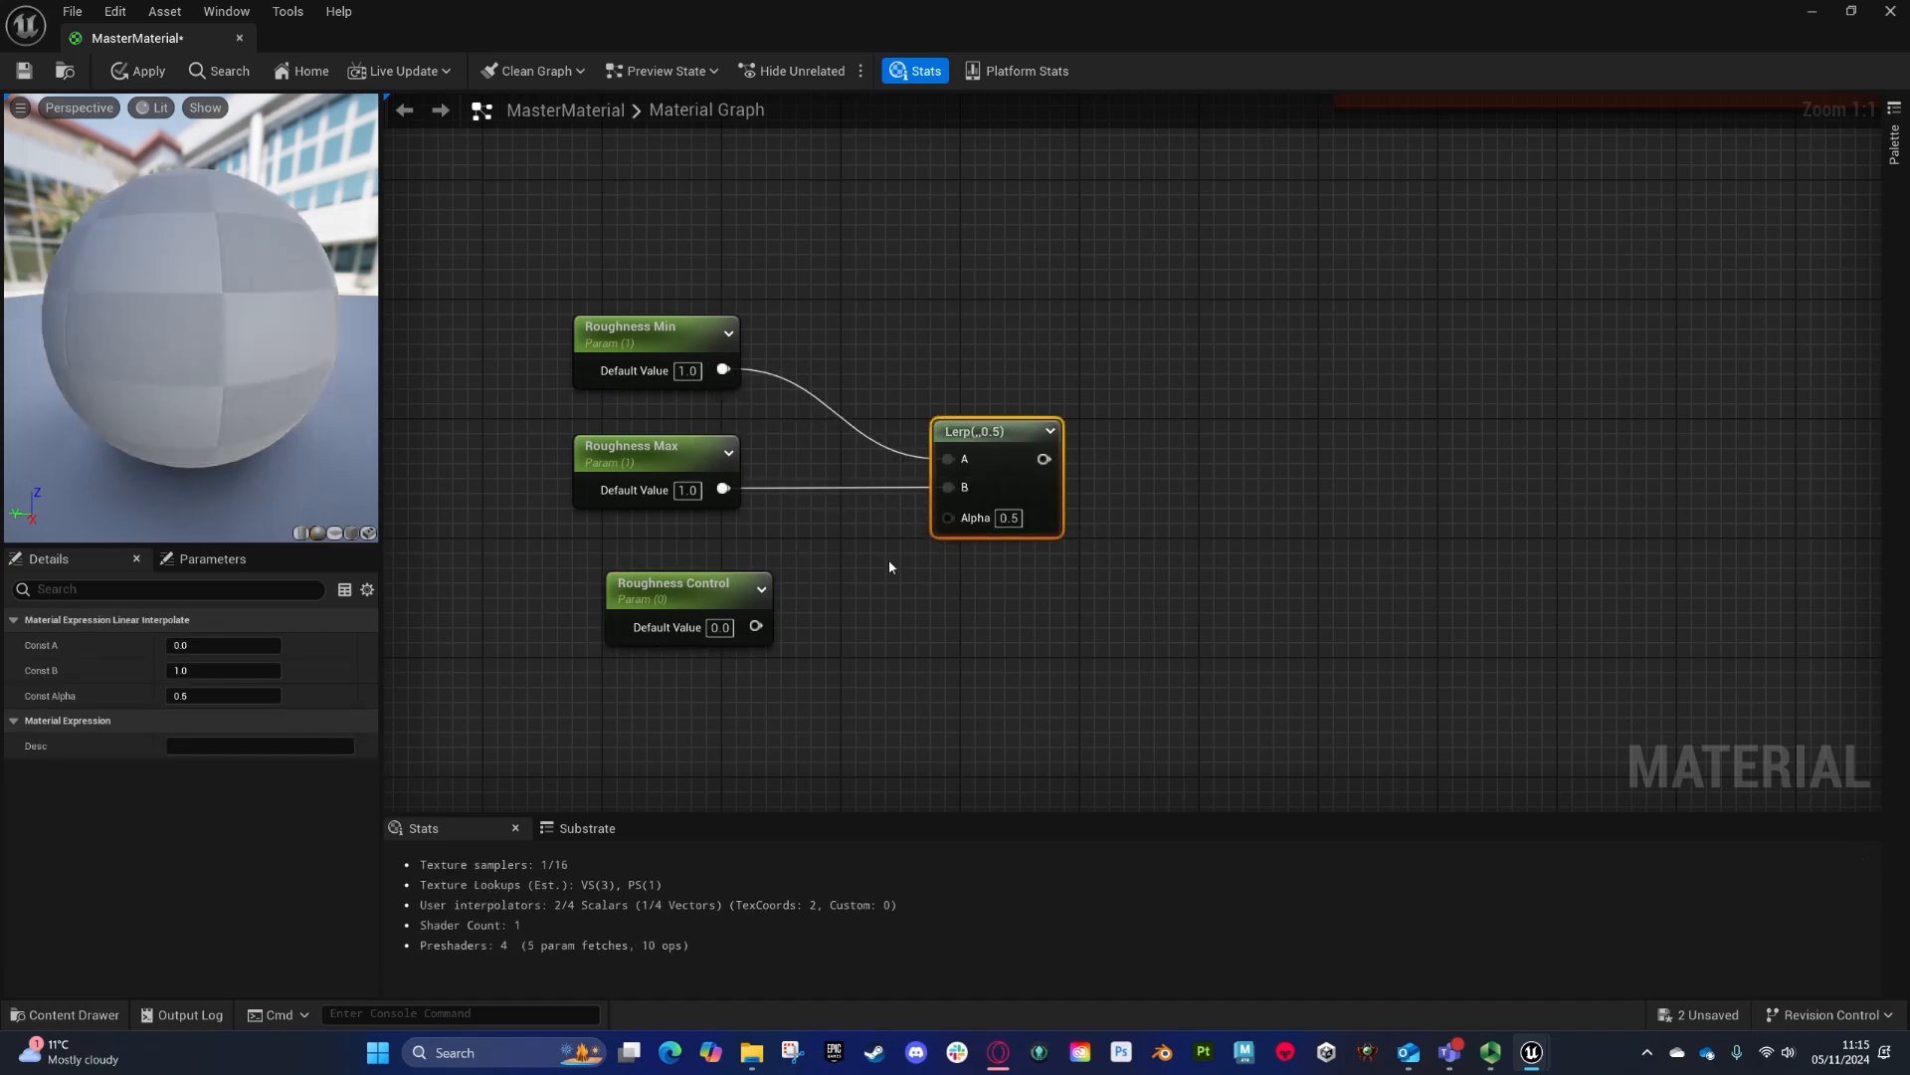
pyautogui.moveTo(756, 626); pyautogui.dragTo(948, 516)
# - Set Roughness Min's default value to -1
pyautogui.click(688, 377)
pyautogui.write('-1')
pyautogui.press('Return')
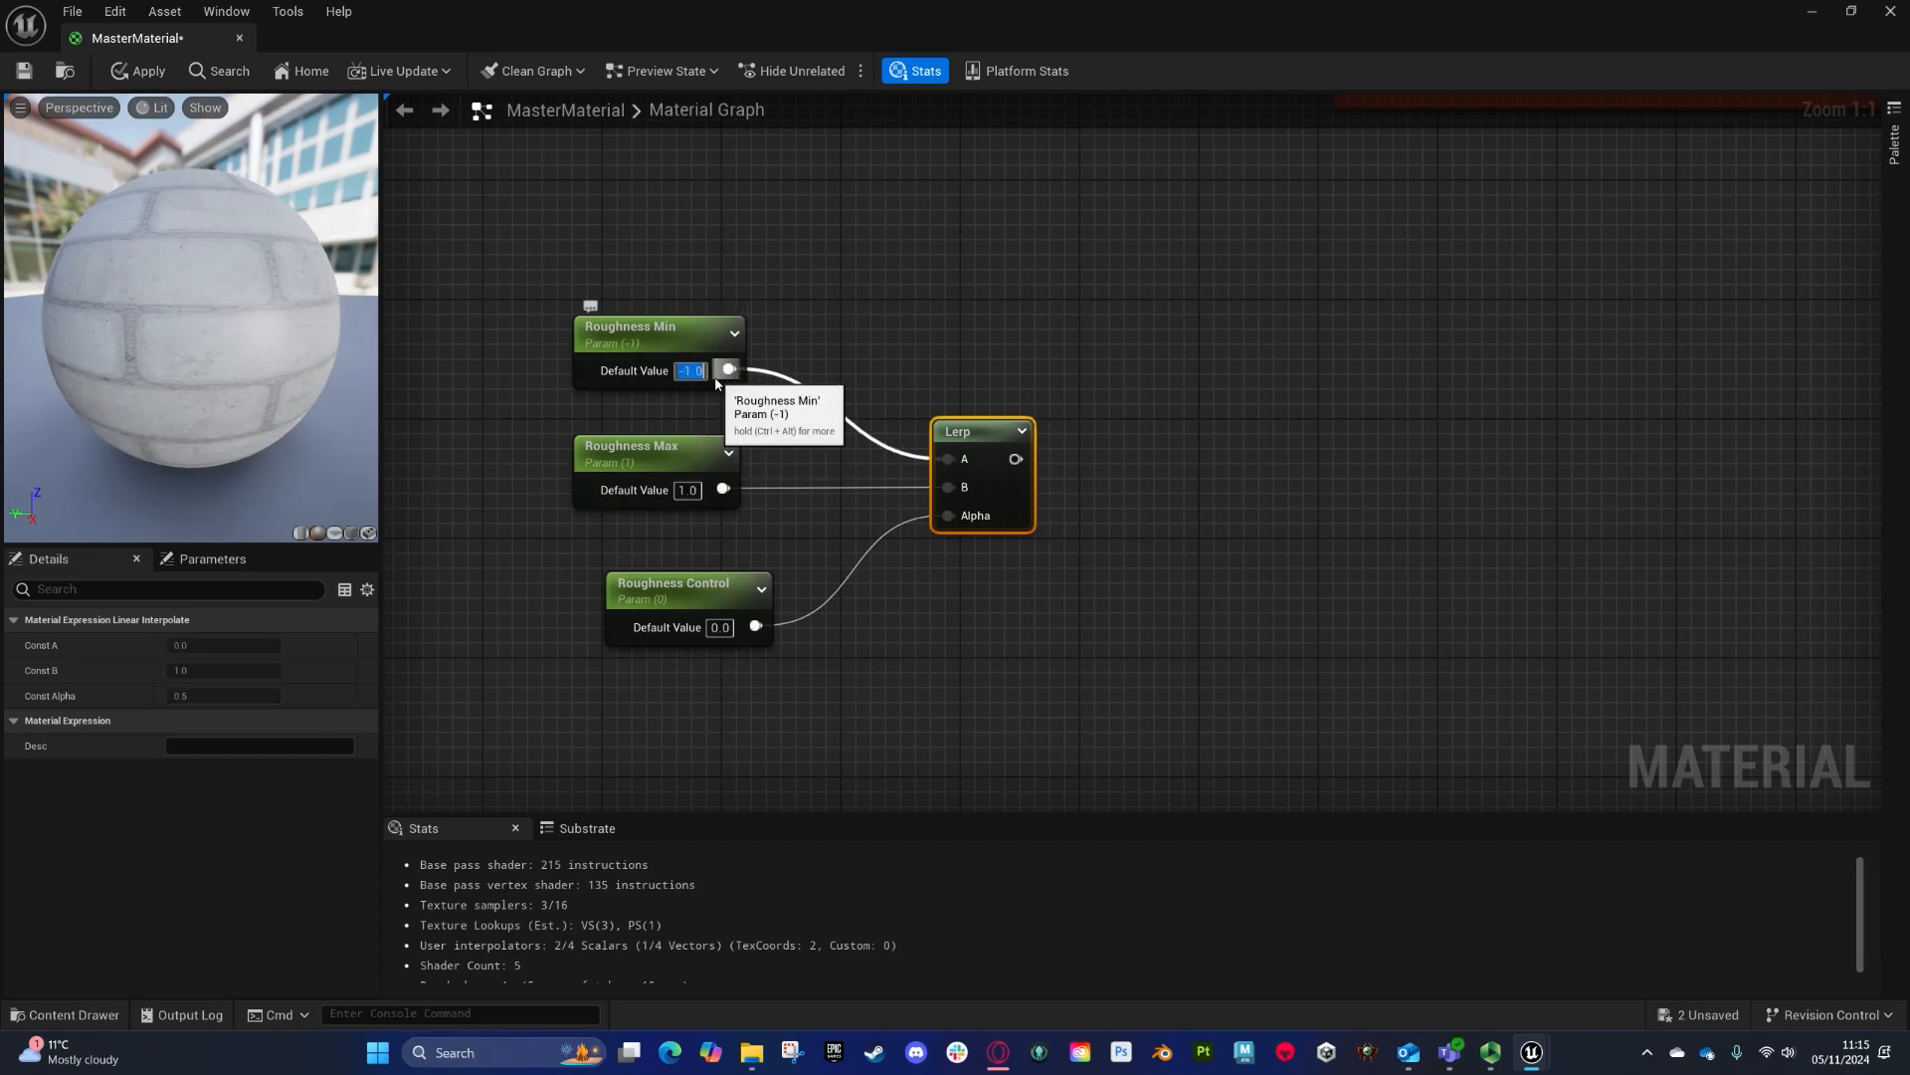
pyautogui.moveTo(726, 597); pyautogui.dragTo(692, 579)
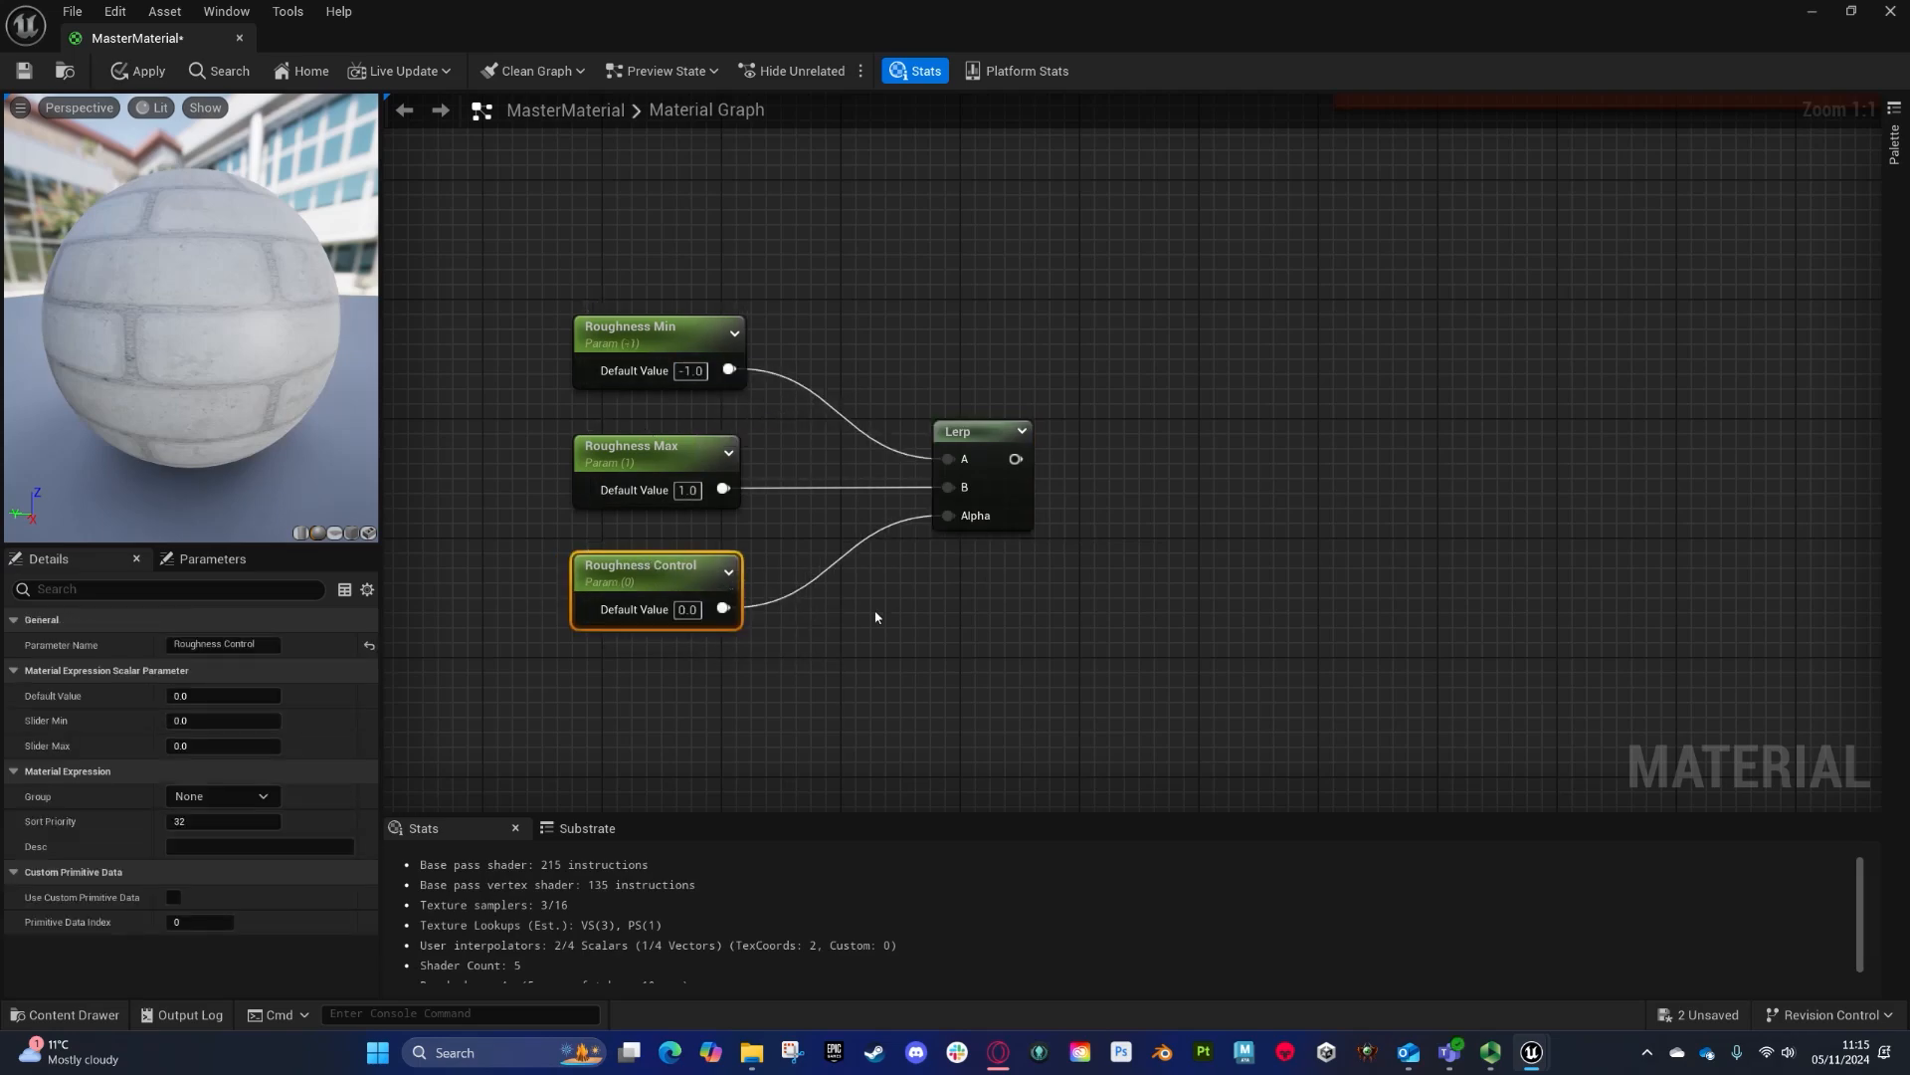
# - Add an Add node and connect the Lerp output to its A input
pyautogui.moveTo(1015, 459); pyautogui.dragTo(1190, 306)
pyautogui.write('add')
pyautogui.press('Return')
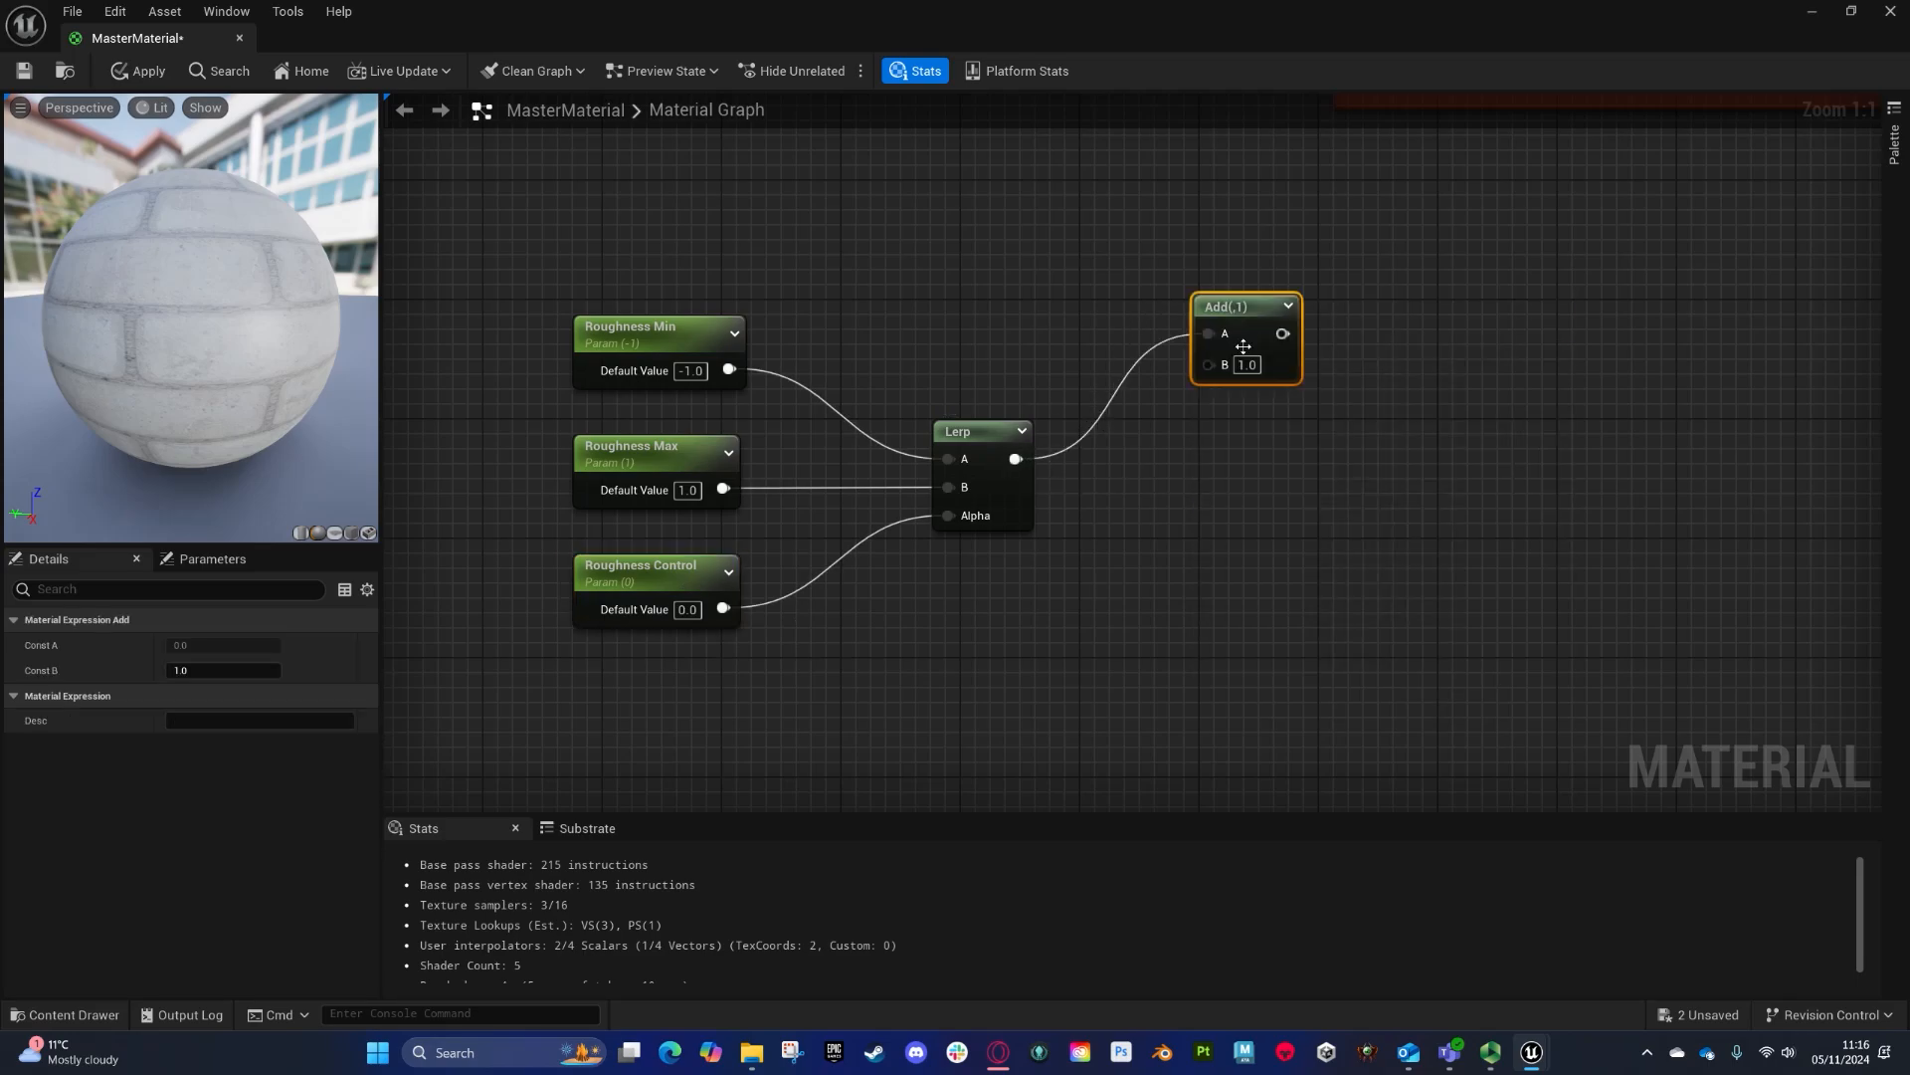
pyautogui.keyDown('ctrl'); pyautogui.click(1114, 402); pyautogui.keyUp('ctrl')
pyautogui.click(1014, 458)
pyautogui.moveTo(1015, 458); pyautogui.dragTo(1209, 371)
# - Add a Clamp node connected to the Add node's output
pyautogui.moveTo(1506, 435); pyautogui.dragTo(968, 504, button='right')
pyautogui.moveTo(774, 419); pyautogui.dragTo(1030, 396)
pyautogui.write('clamp')
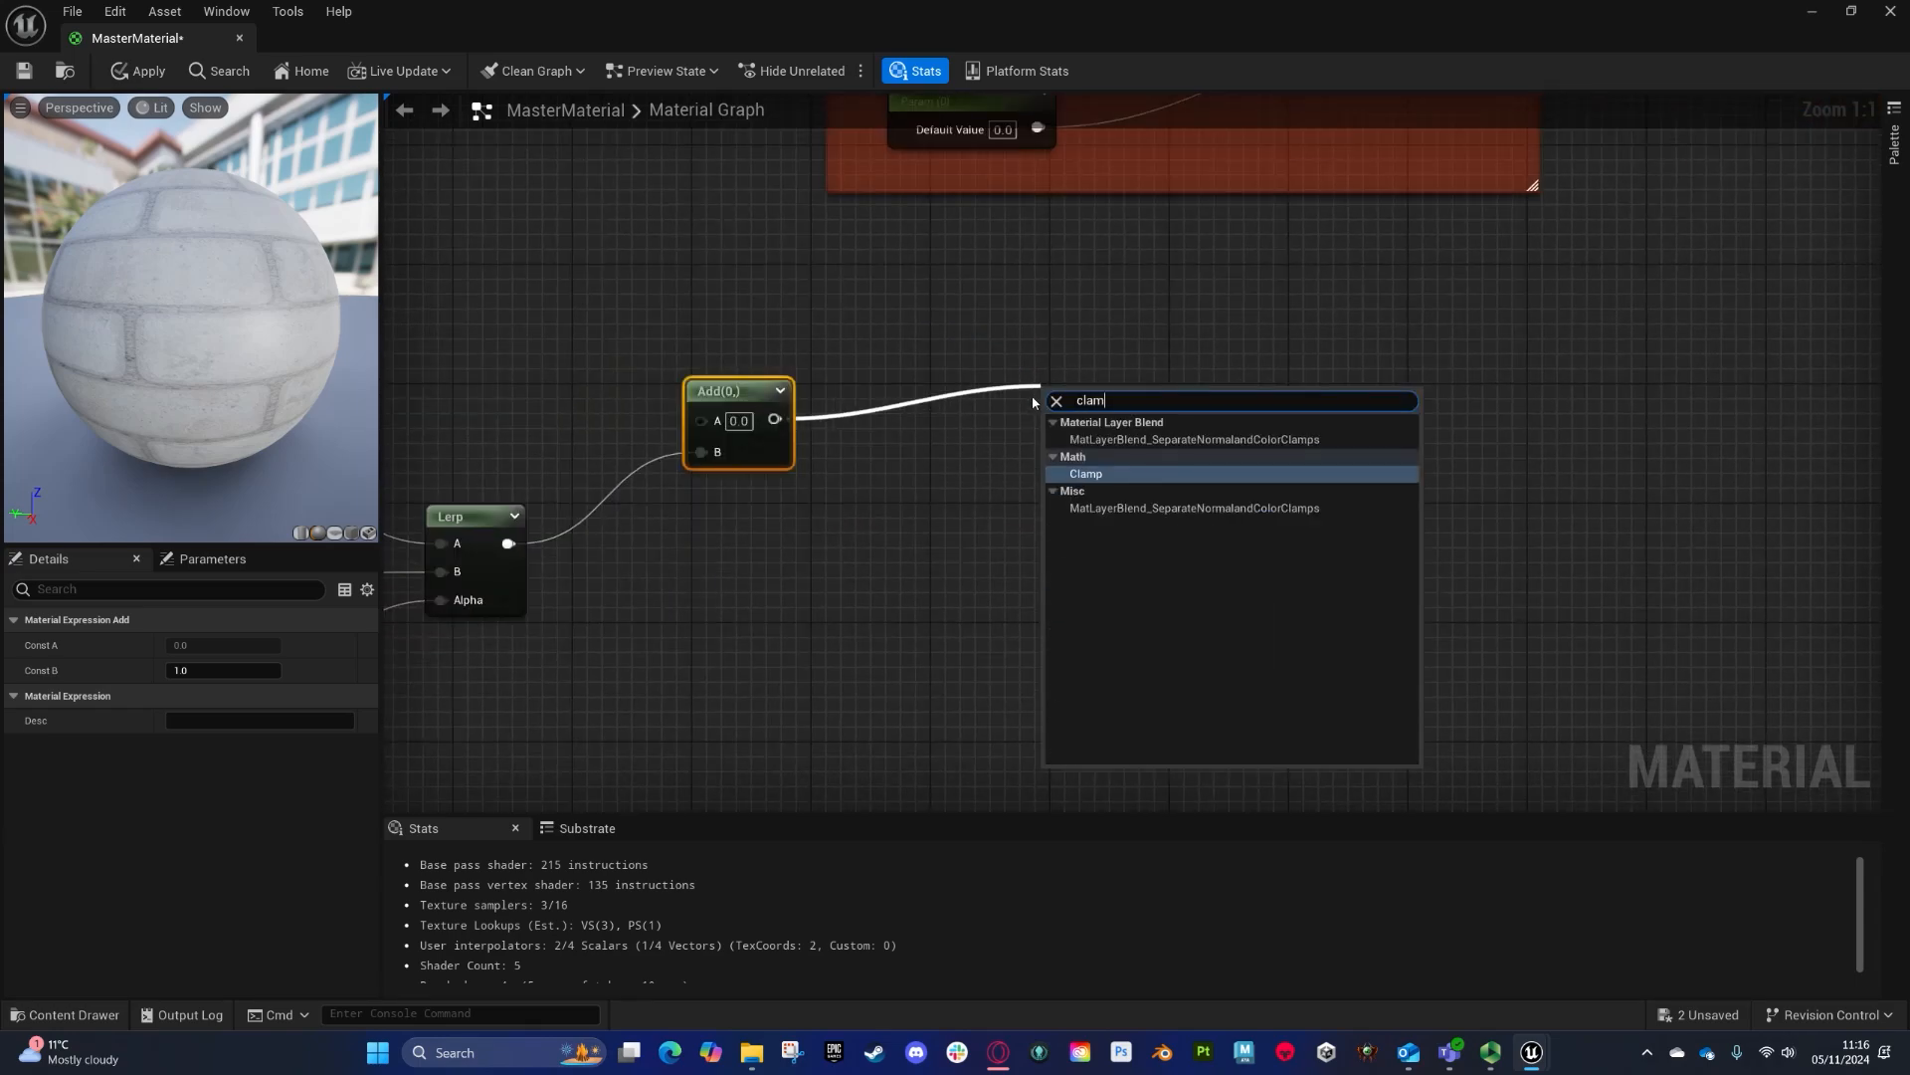
pyautogui.click(1124, 473)
pyautogui.scroll(-4, 895, 518)
# - Group the roughness nodes in a comment titled Roughness
pyautogui.moveTo(902, 467); pyautogui.dragTo(1531, 184)
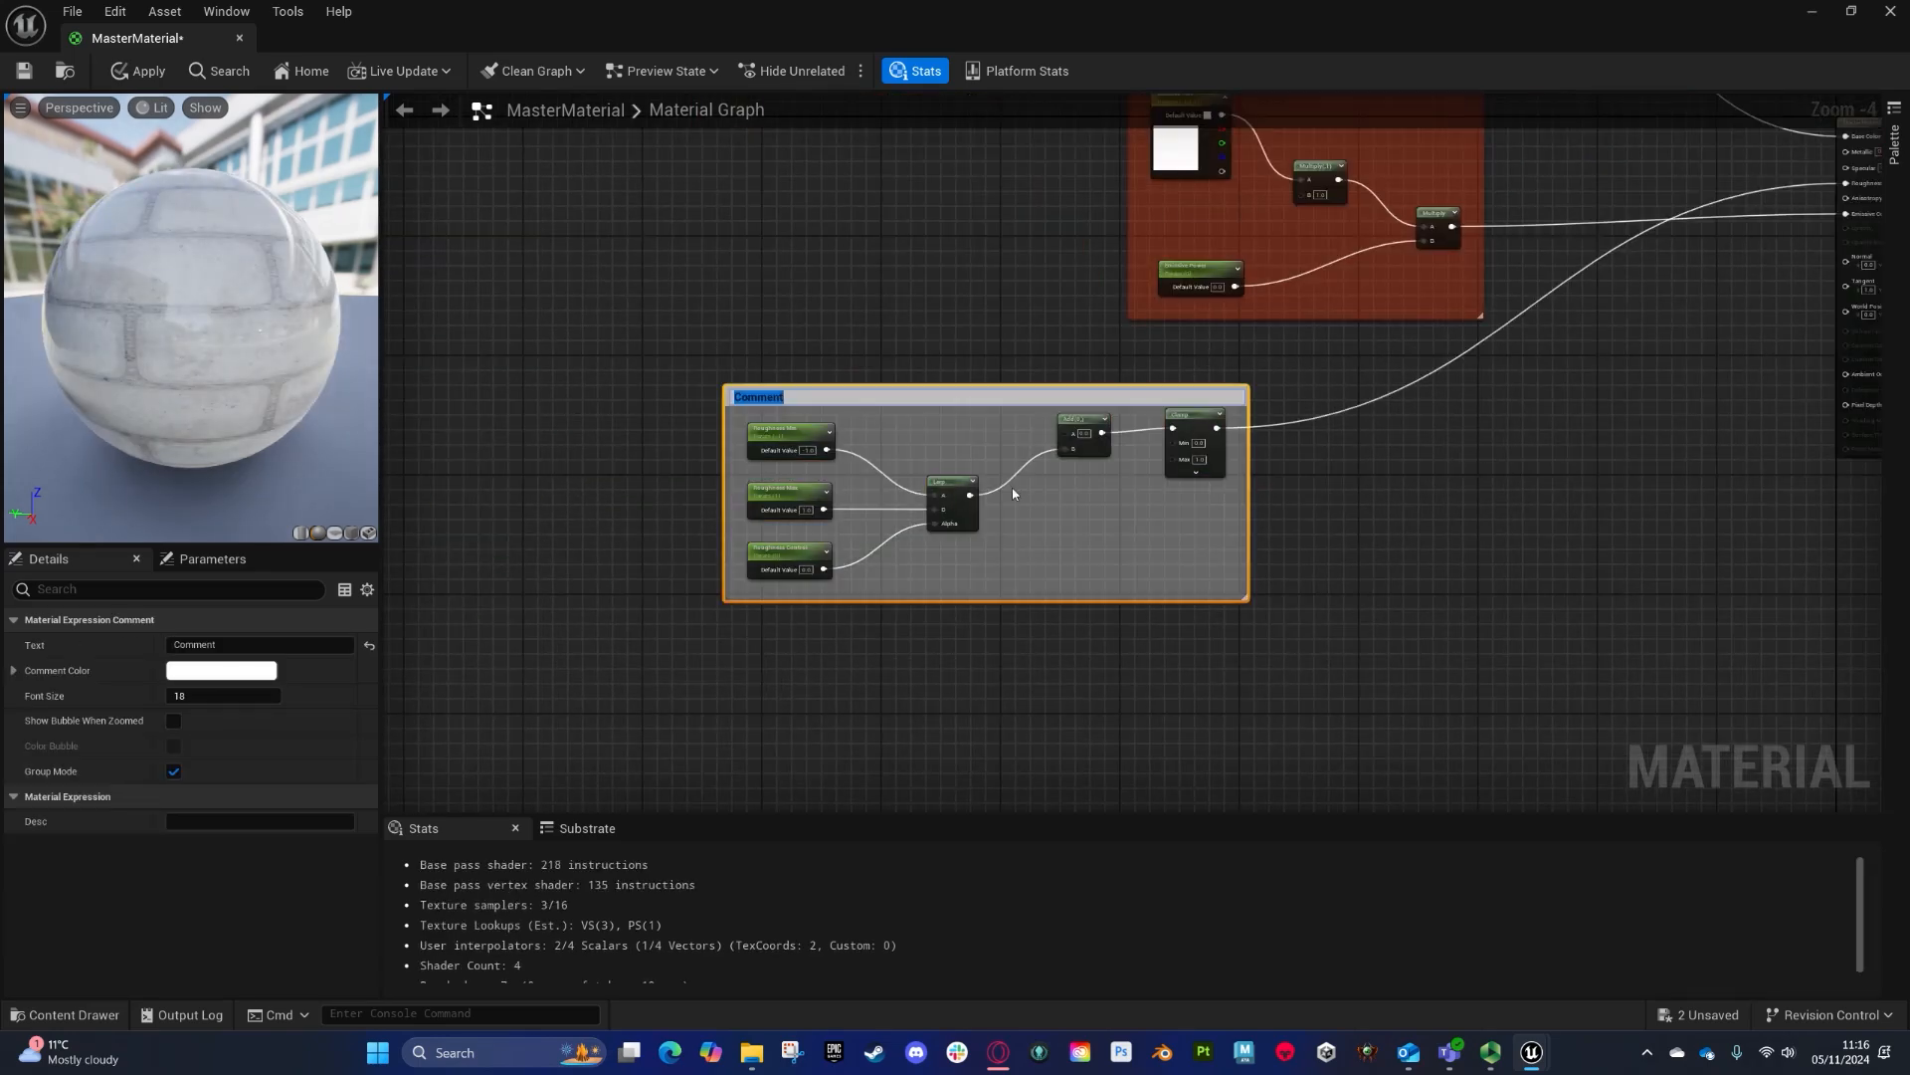
pyautogui.write('Roughness')
pyautogui.press('Return')
# - Set the Roughness comment's colour to green
pyautogui.click(220, 669)
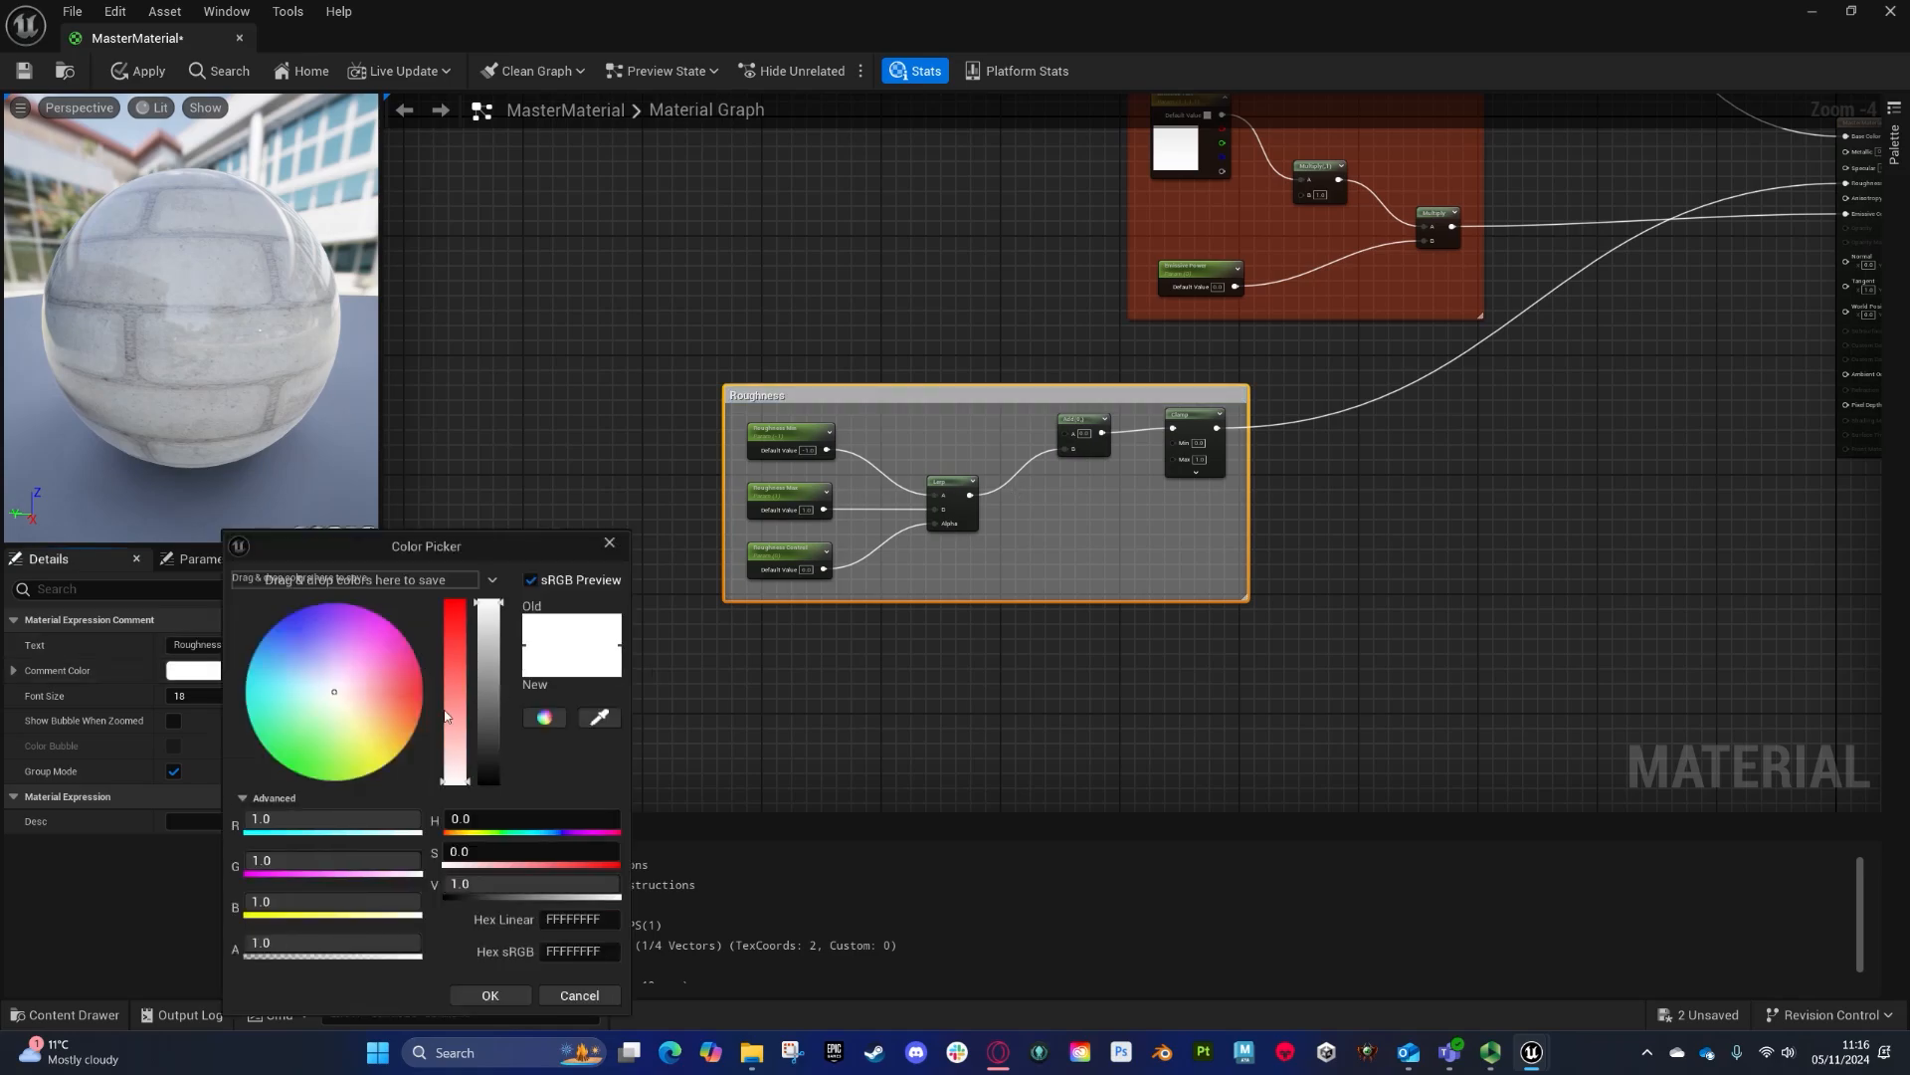
pyautogui.moveTo(290, 741); pyautogui.dragTo(264, 770)
pyautogui.click(677, 189)
pyautogui.moveTo(676, 184); pyautogui.dragTo(746, 251, button='right')
pyautogui.moveTo(1128, 462); pyautogui.dragTo(1362, 426)
pyautogui.moveTo(1528, 347); pyautogui.dragTo(1386, 512, button='right')
pyautogui.moveTo(637, 363); pyautogui.dragTo(661, 539, button='right')
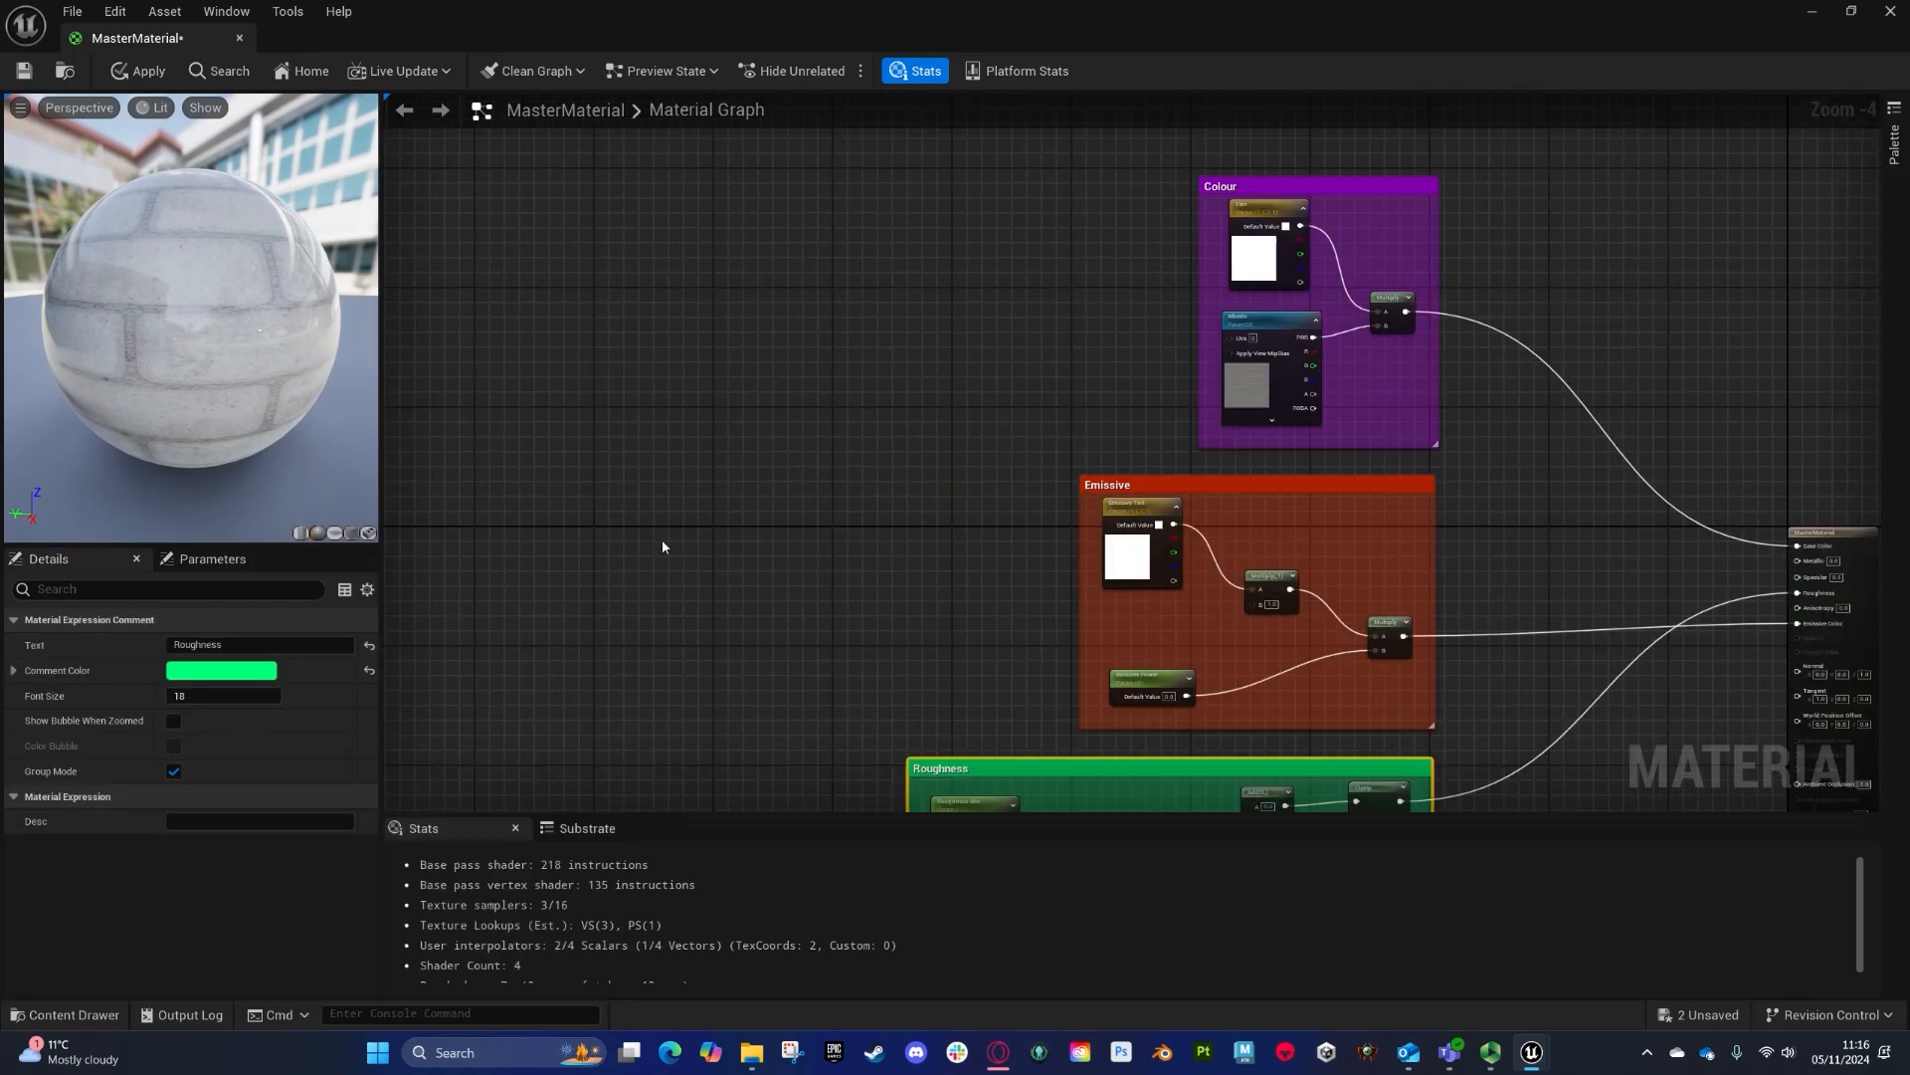
# - Add a texture sample parameter named PSM
pyautogui.rightClick(742, 372)
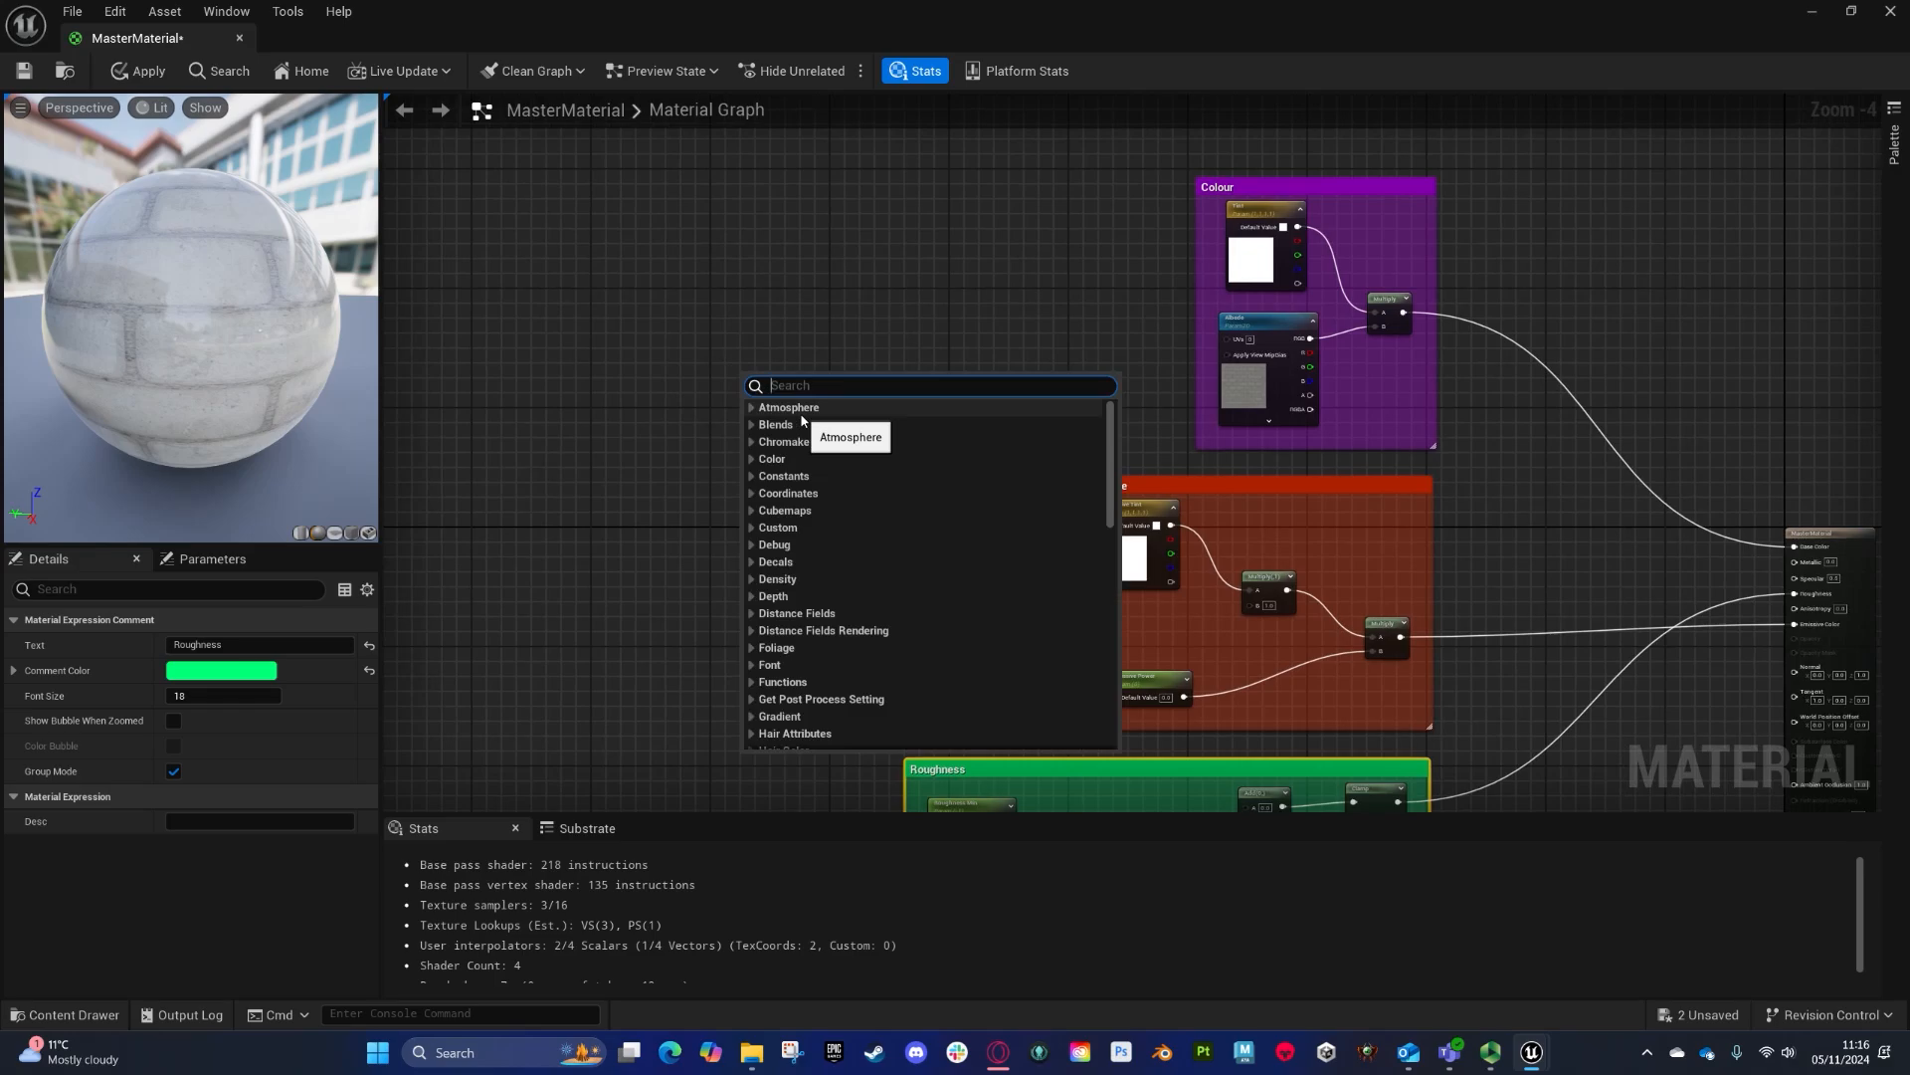
pyautogui.write('para 2d')
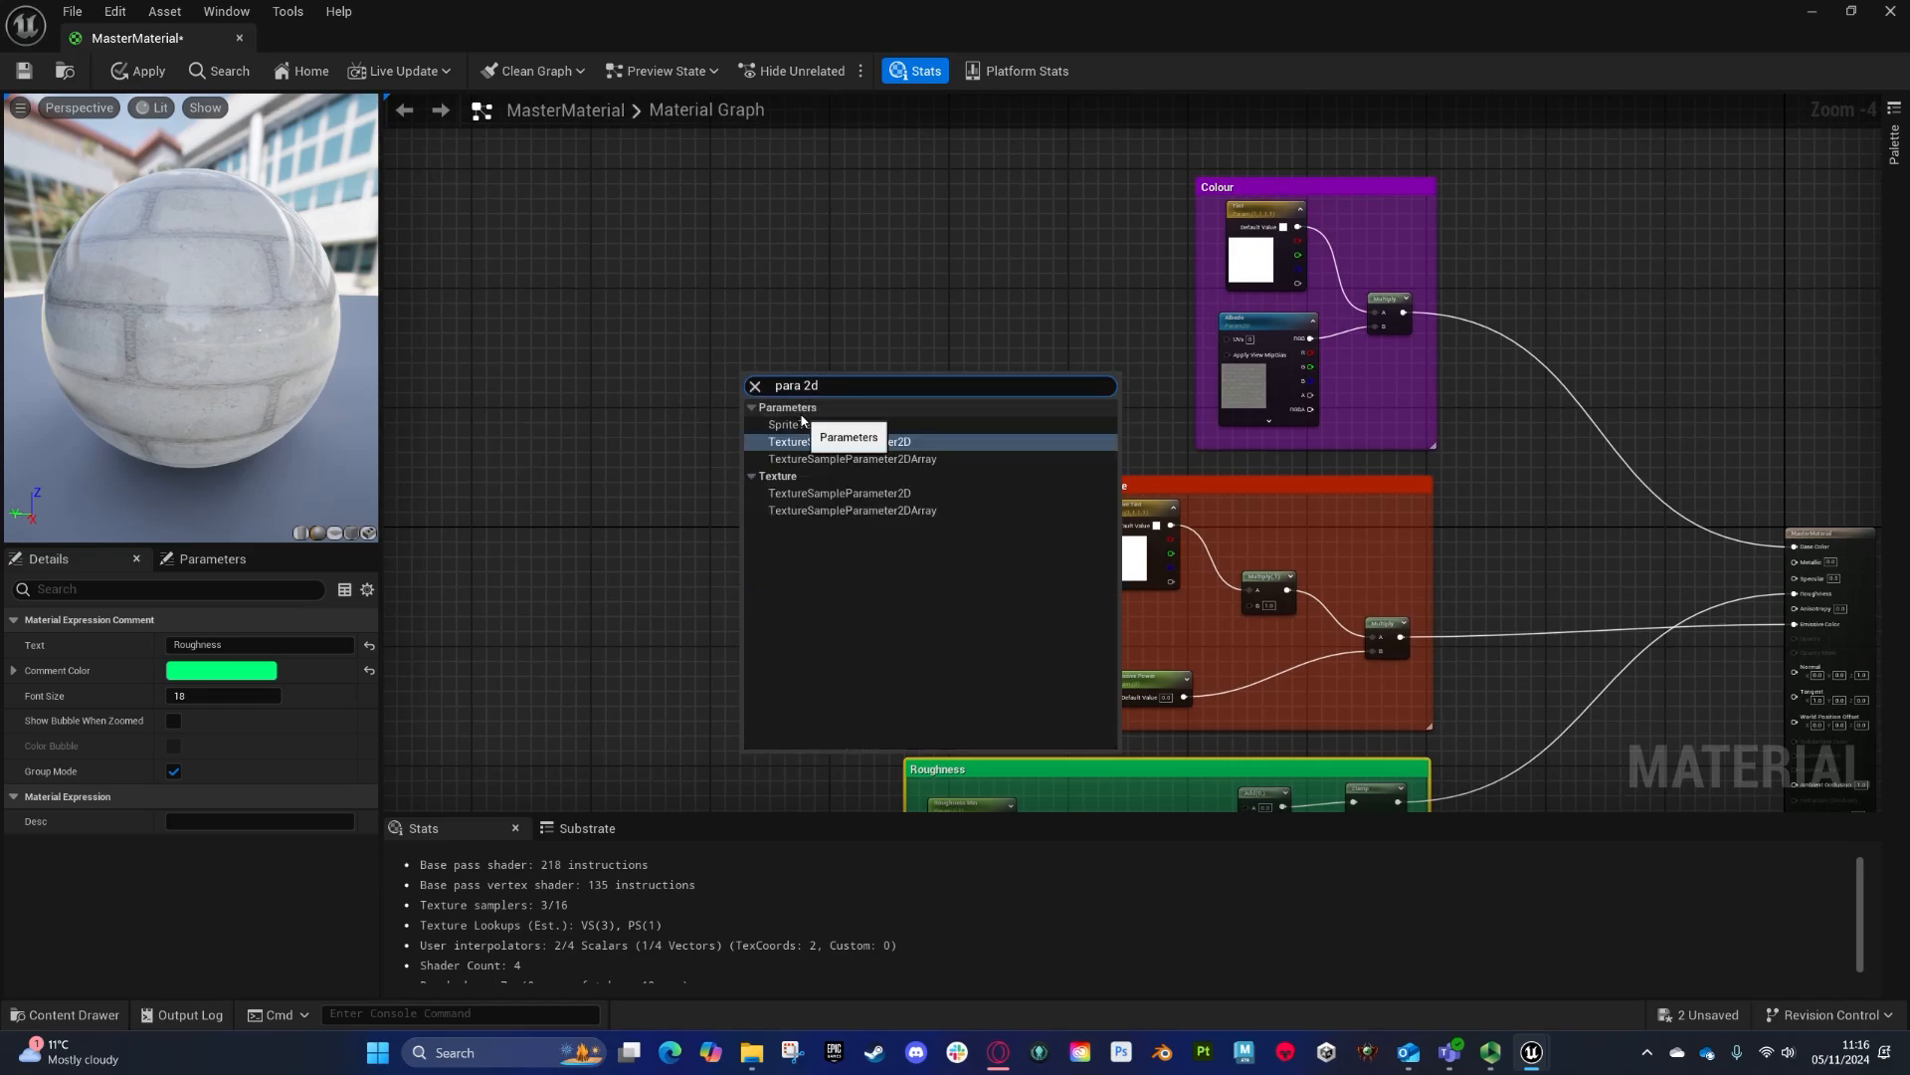
pyautogui.press('Return')
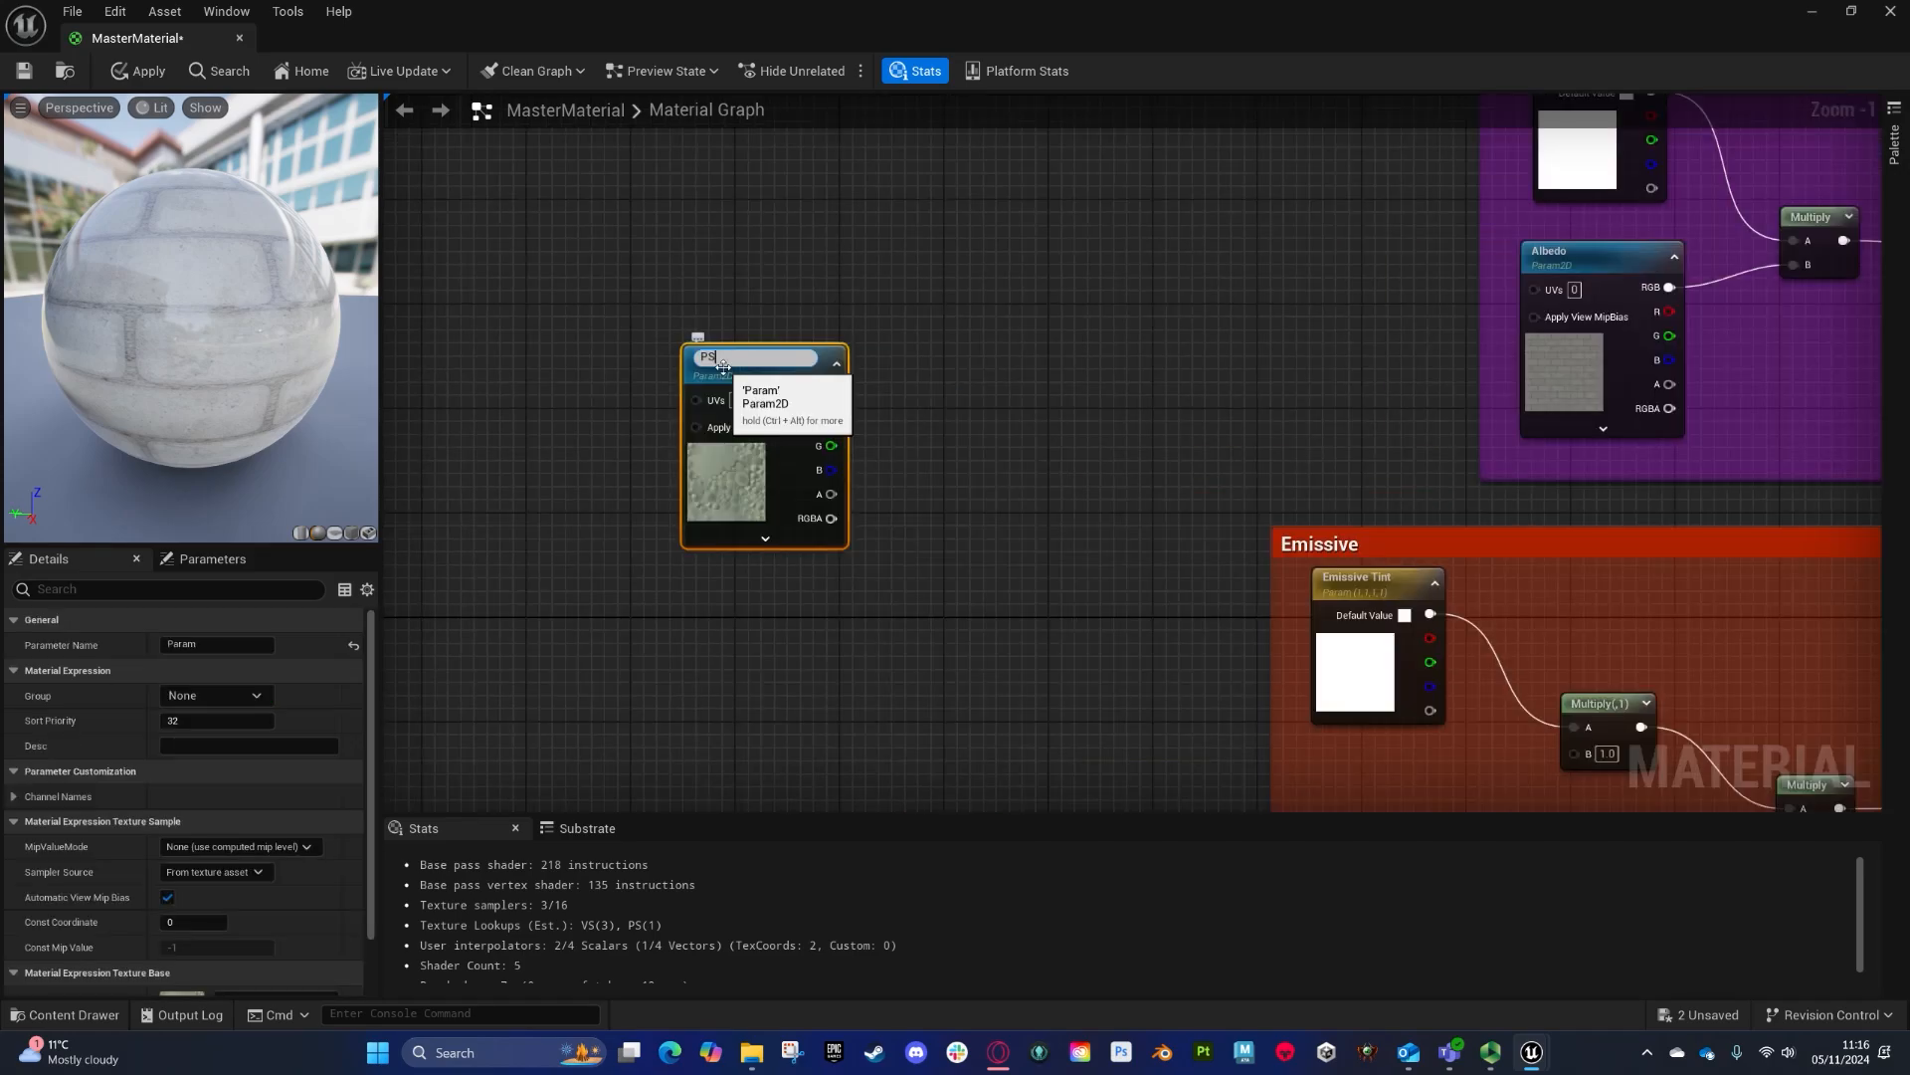
pyautogui.press('Return')
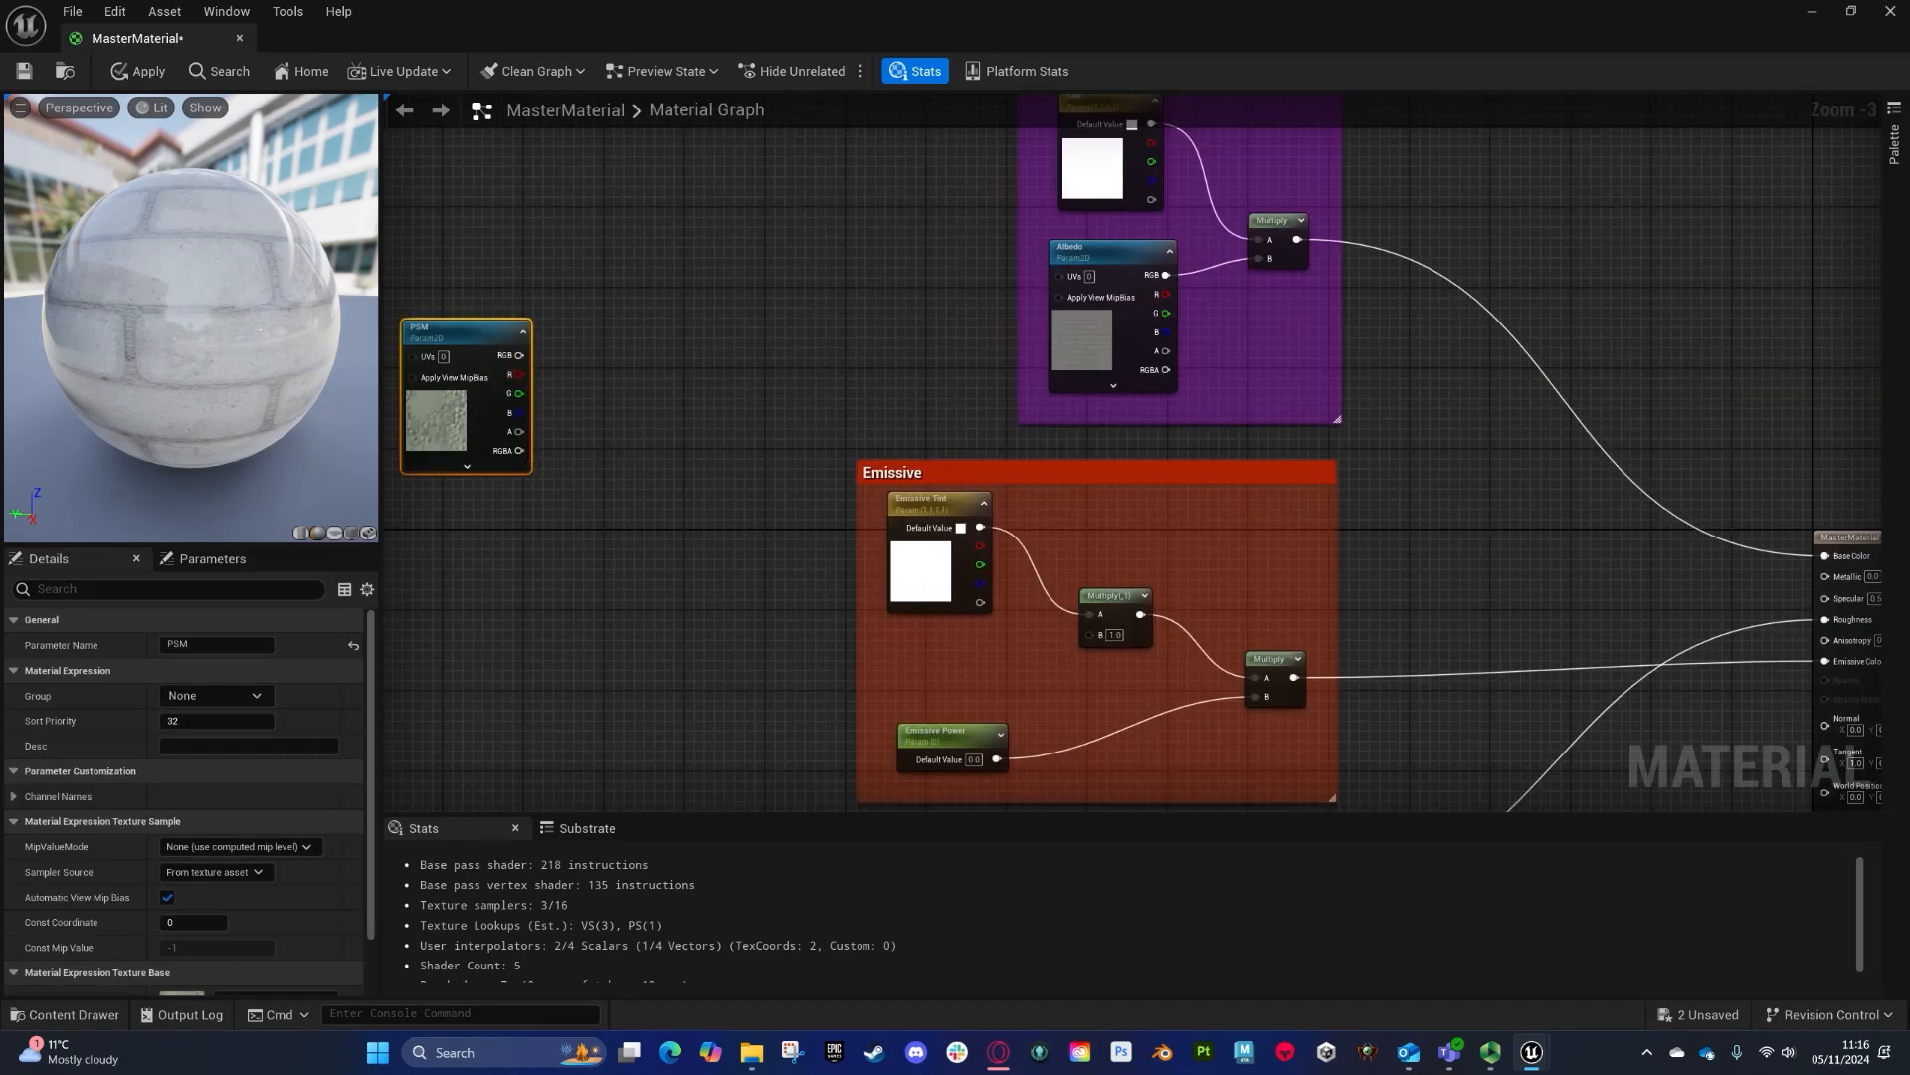
# - Open the Bardiglio_Marble_PSM texture and inspect its individual colour channels
pyautogui.moveTo(1831, 306); pyautogui.dragTo(502, 40)
pyautogui.click(353, 73)
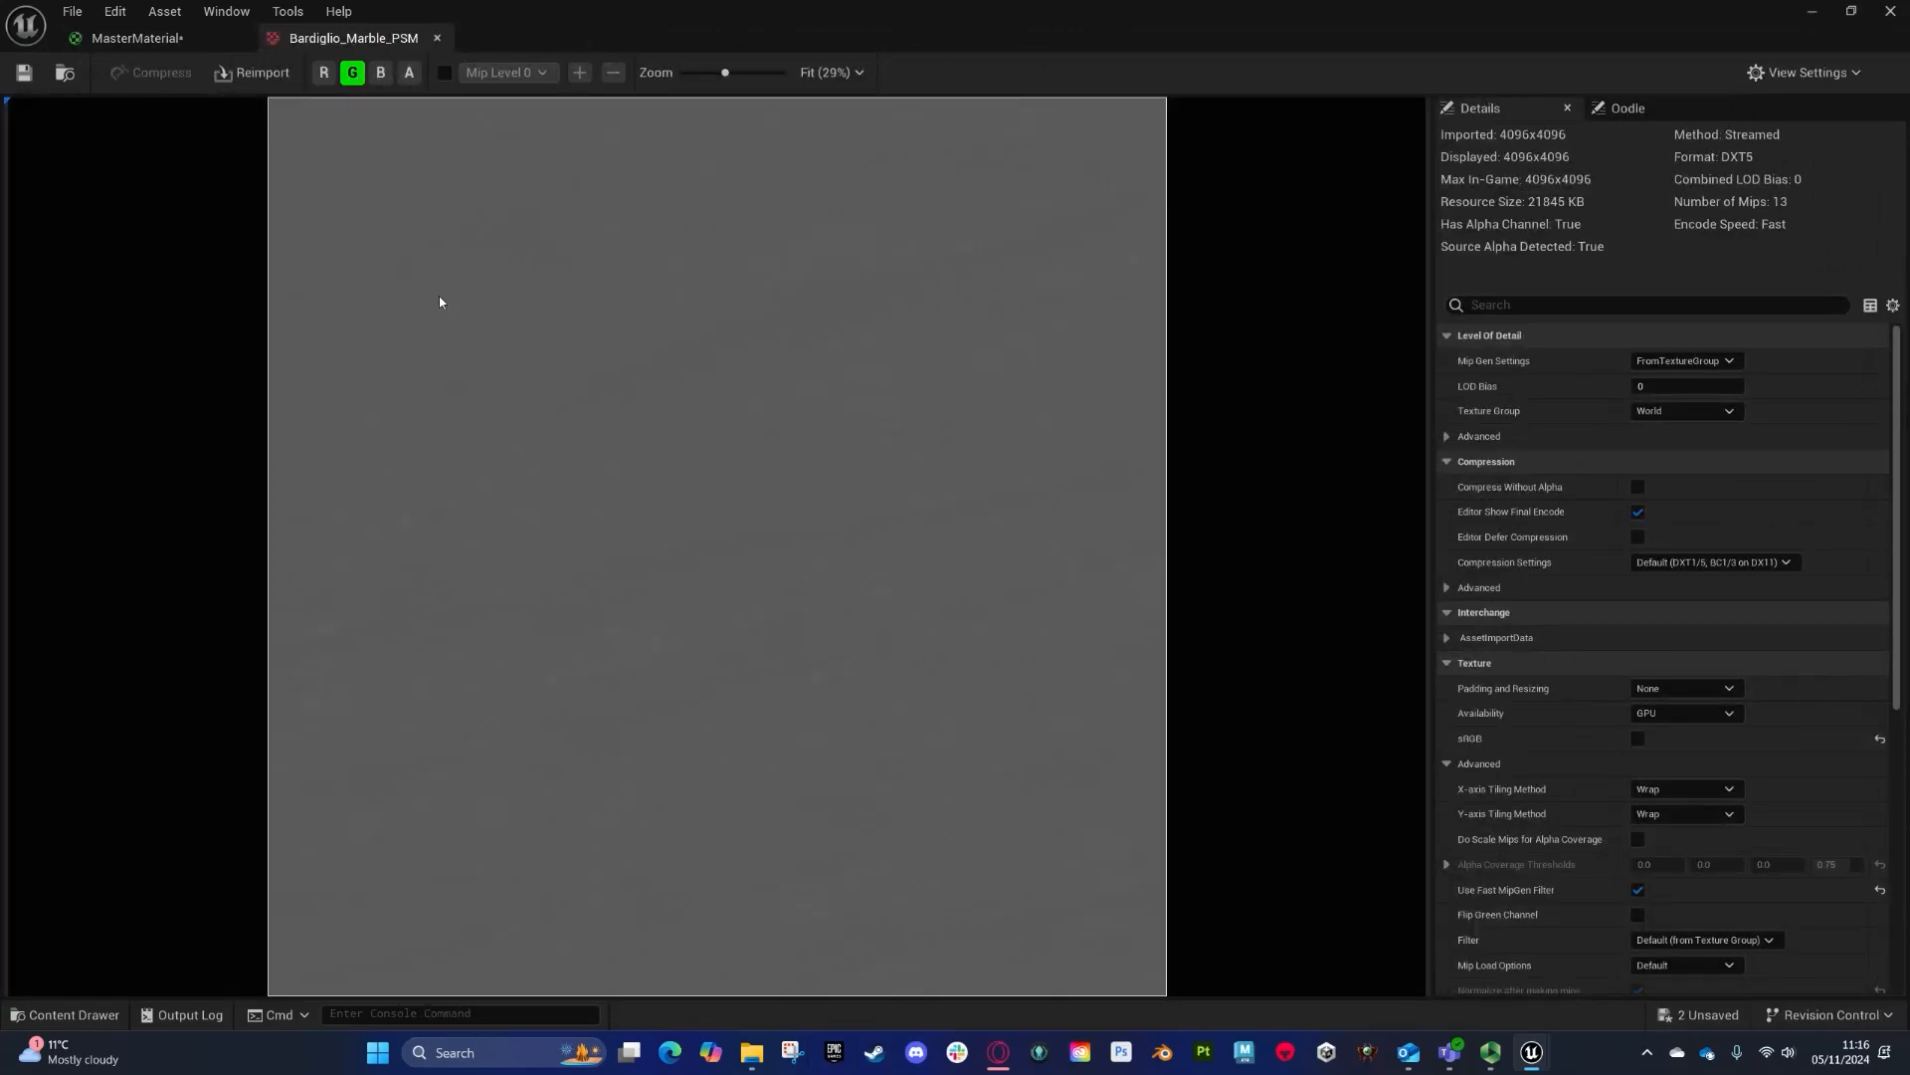
pyautogui.click(321, 73)
pyautogui.click(351, 75)
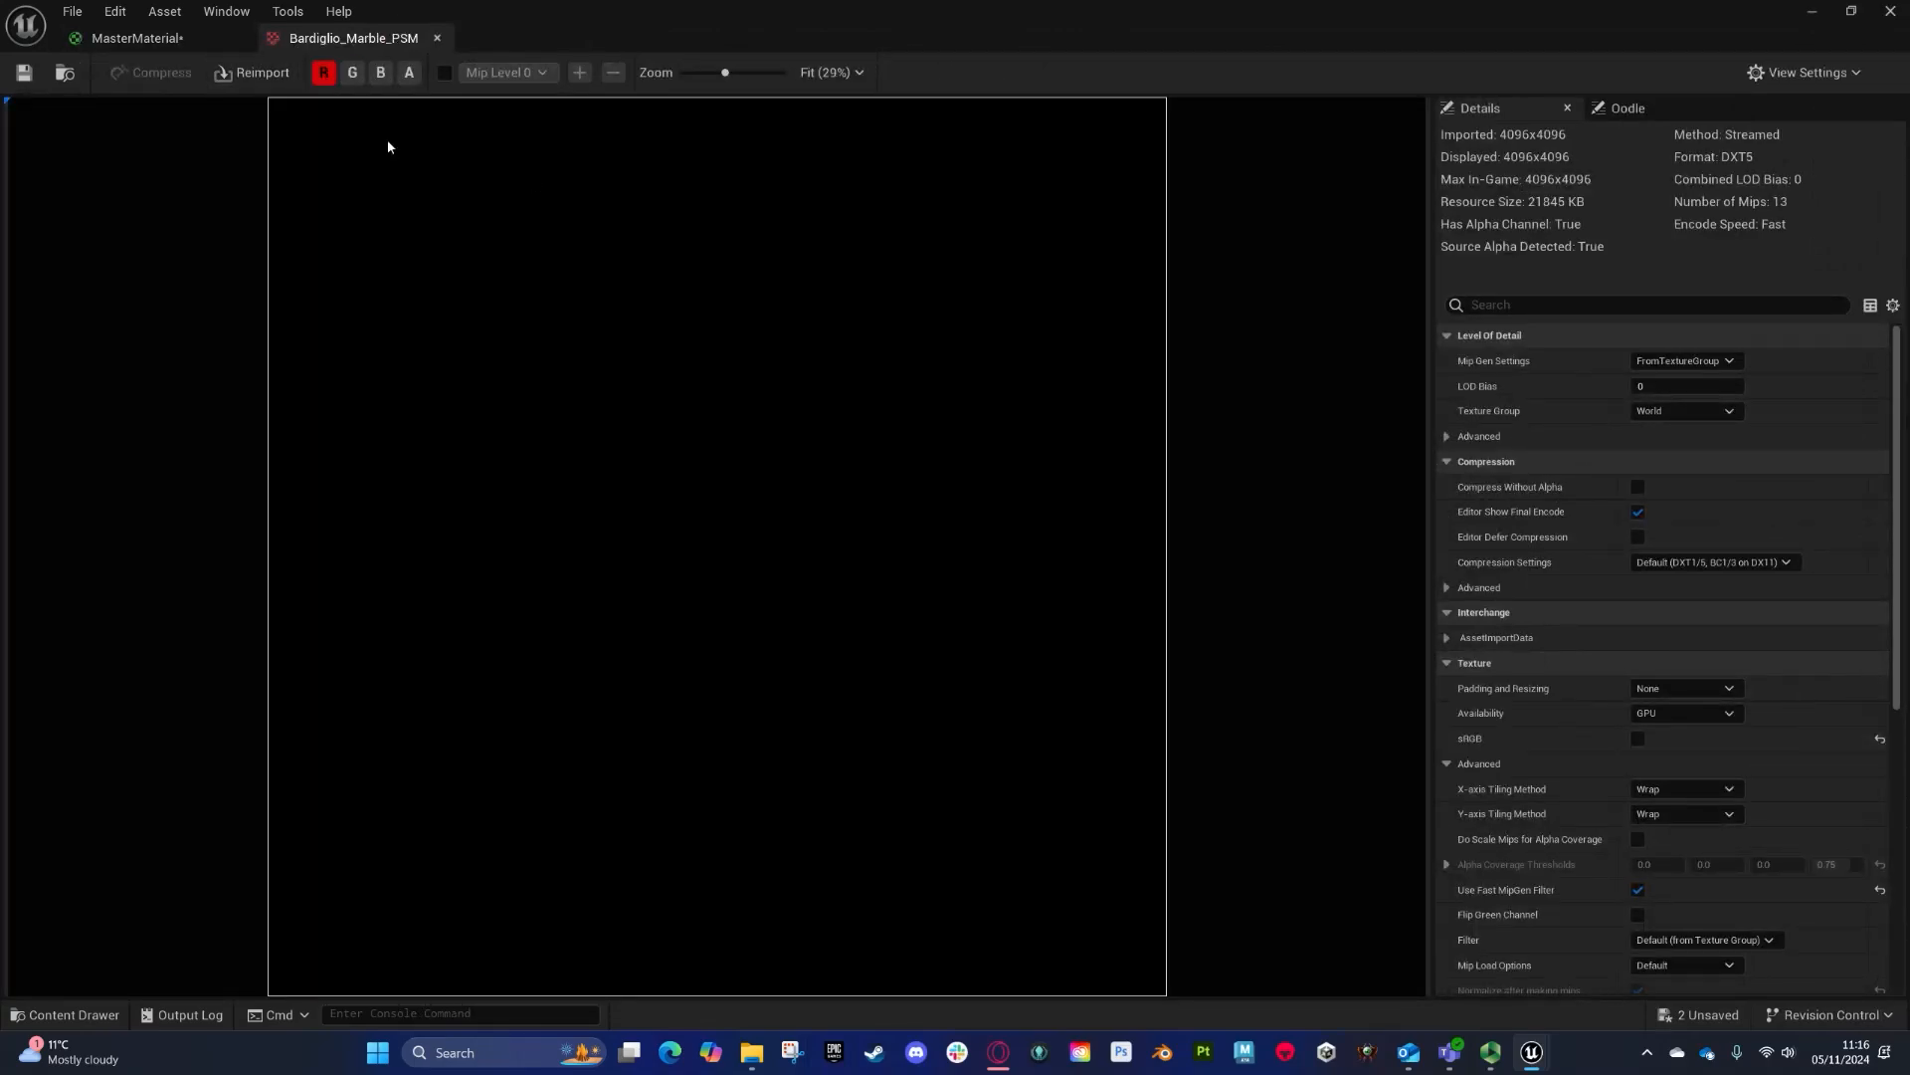
# - Inspect the blue, red and alpha channels of the PSM texture
pyautogui.click(380, 73)
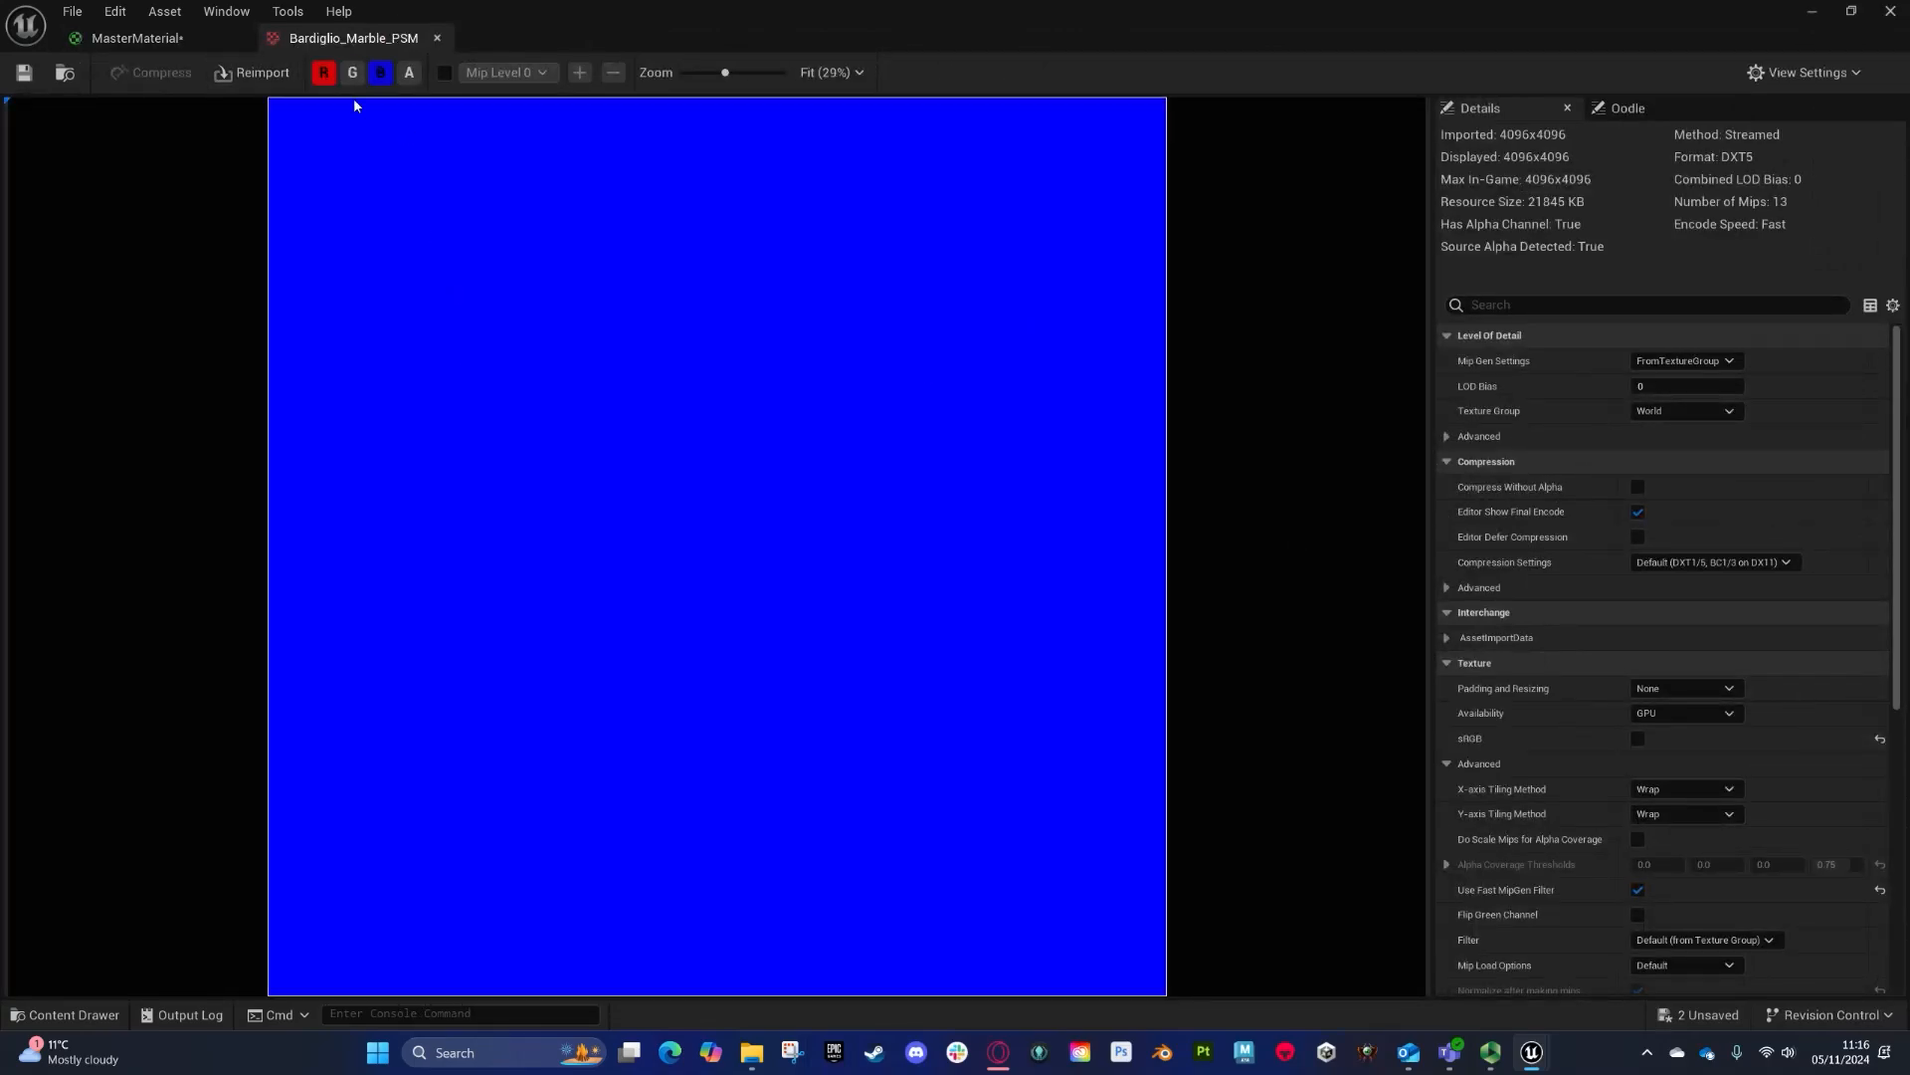
pyautogui.click(323, 73)
pyautogui.click(409, 73)
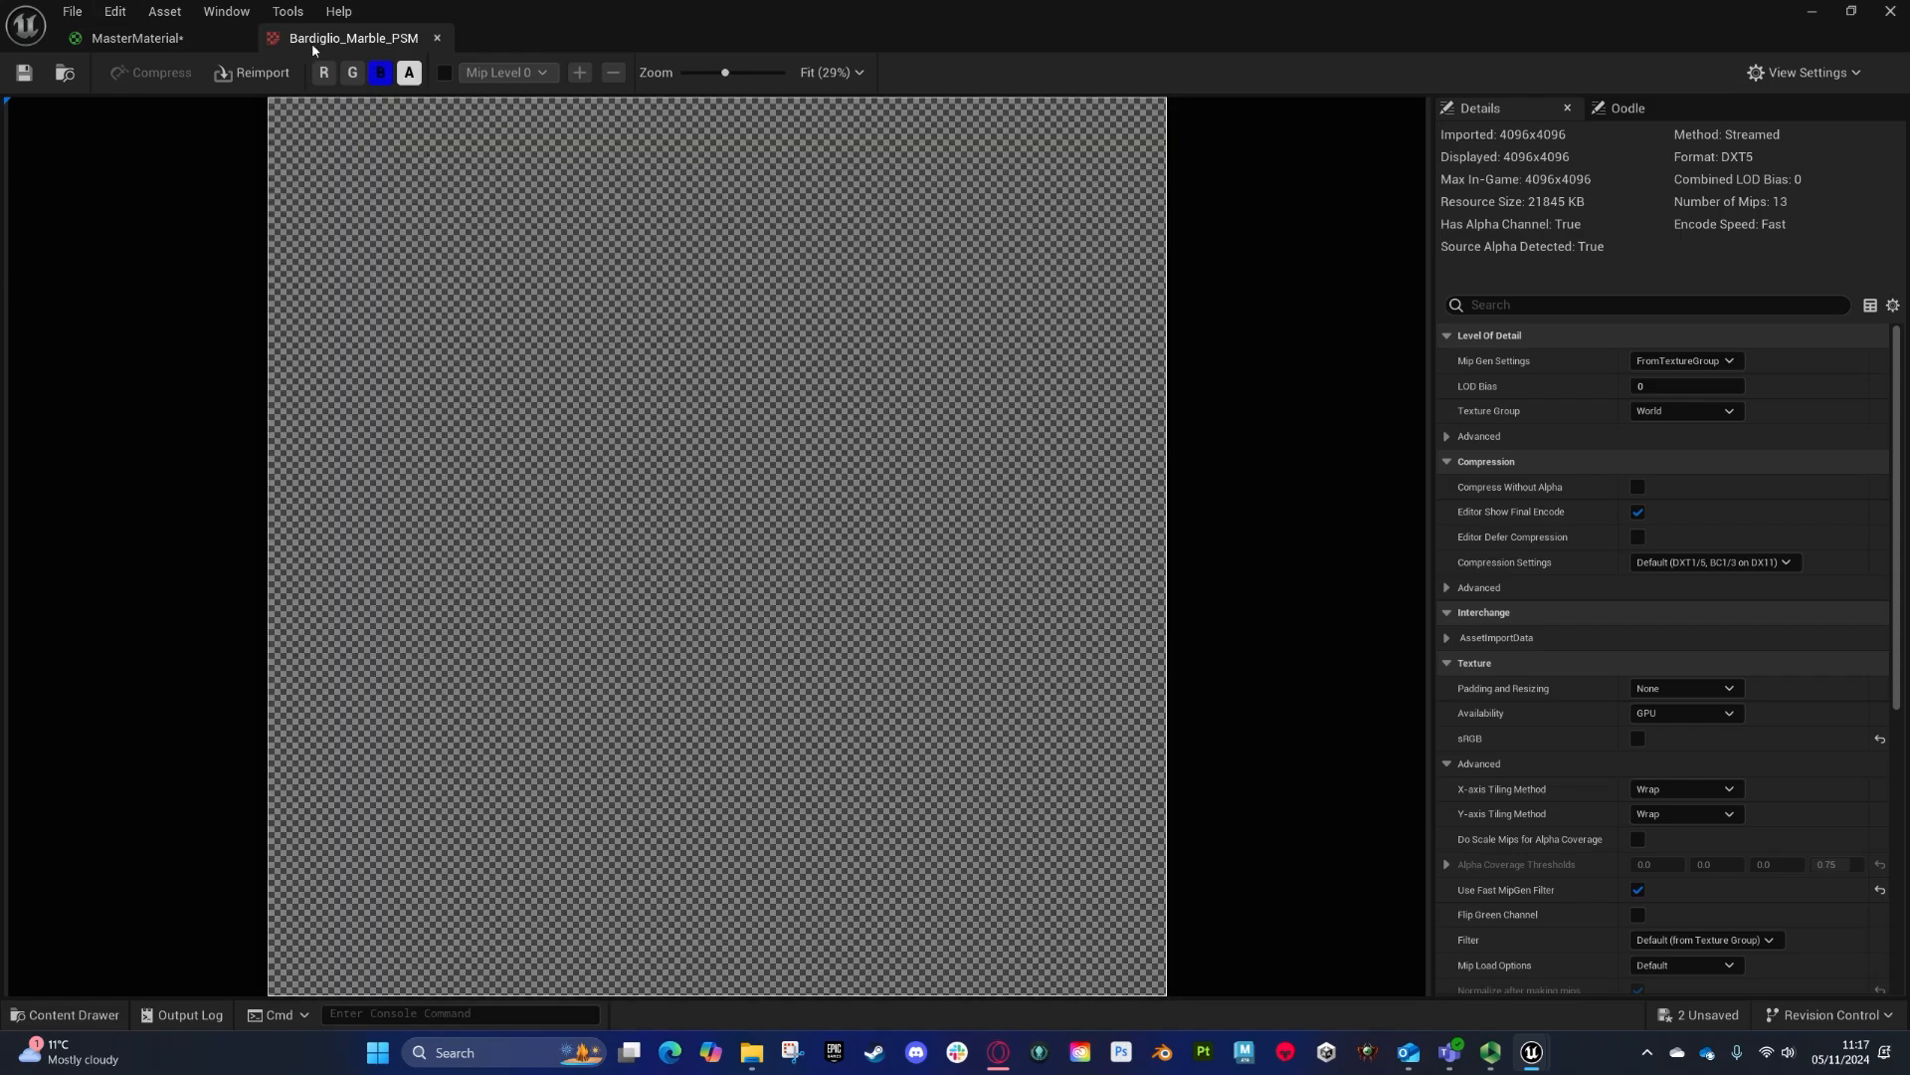
# - Close the texture and wire the PSM node's channels into the material's metallic and ambient occlusion inputs
pyautogui.click(437, 38)
pyautogui.moveTo(529, 395); pyautogui.dragTo(981, 536)
pyautogui.scroll(-1, 1250, 601)
pyautogui.moveTo(641, 399); pyautogui.dragTo(1063, 549)
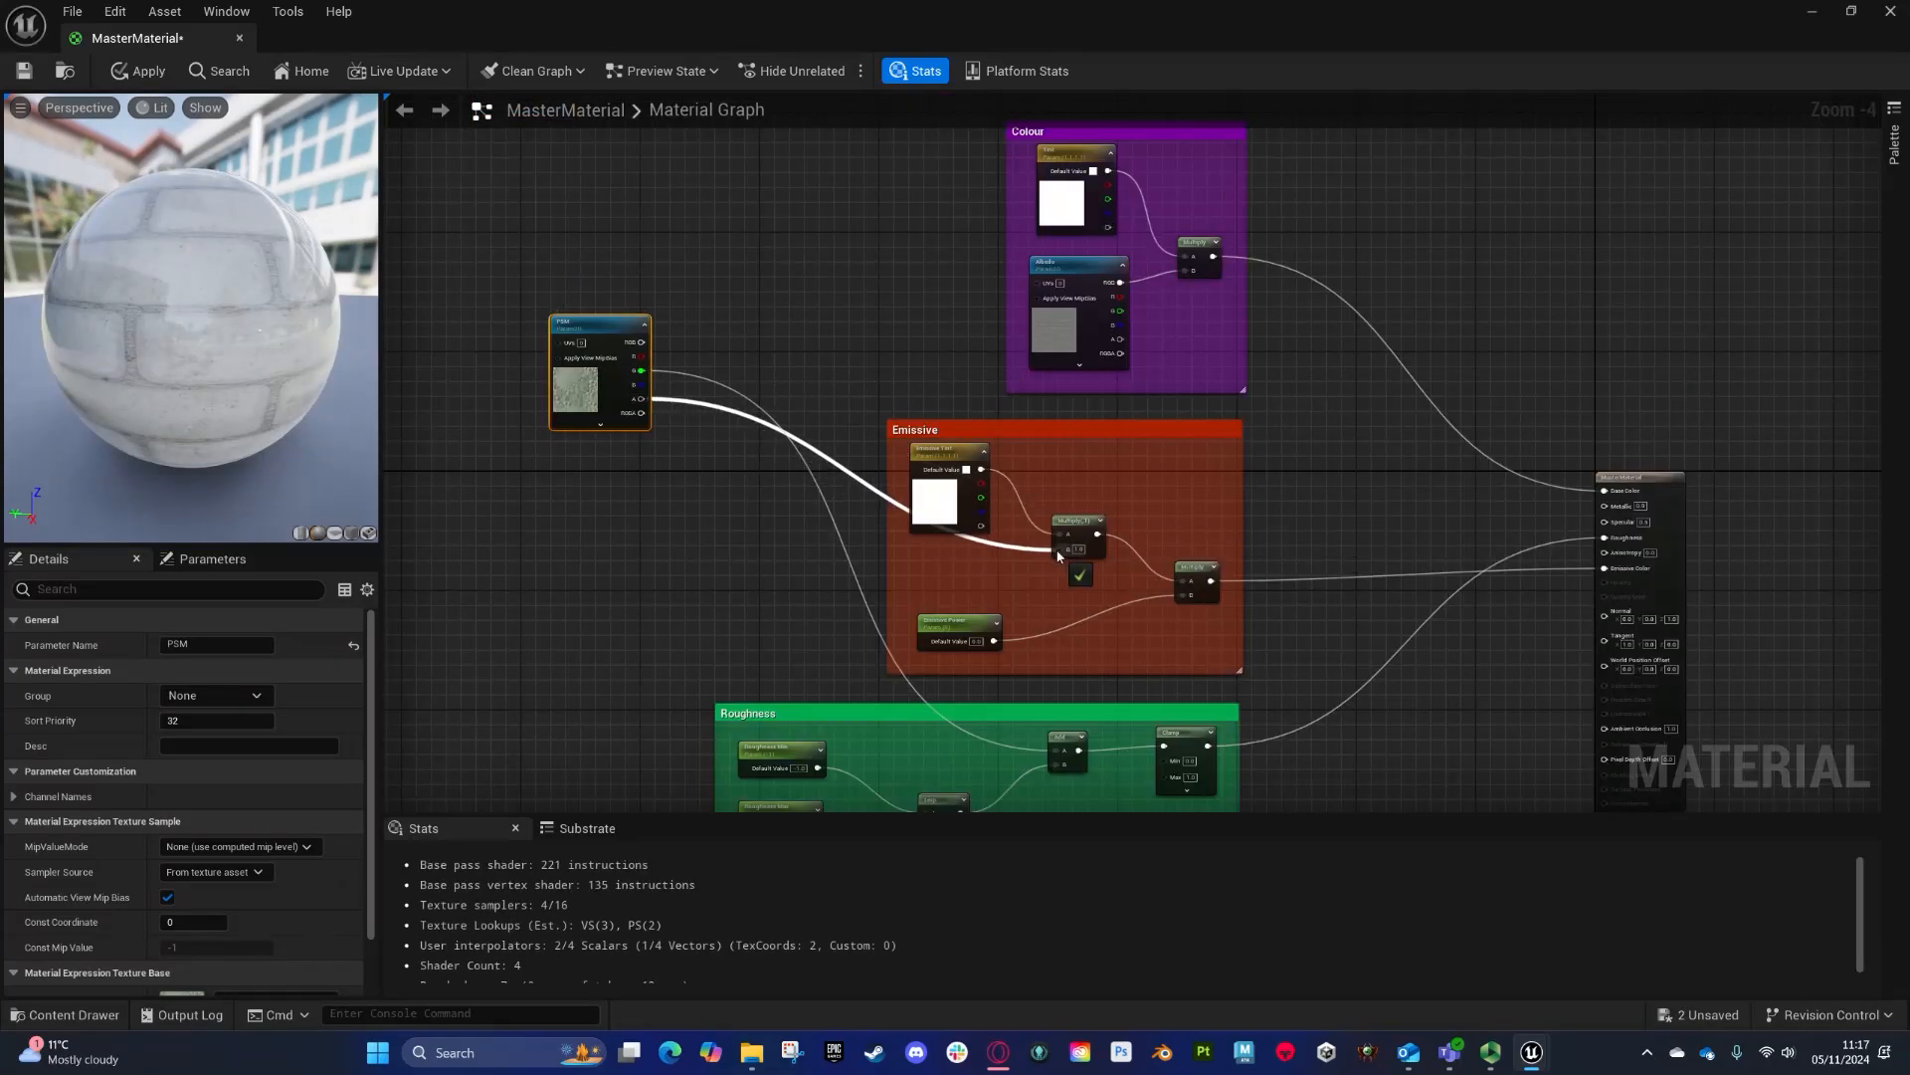
pyautogui.moveTo(647, 391); pyautogui.dragTo(1607, 733)
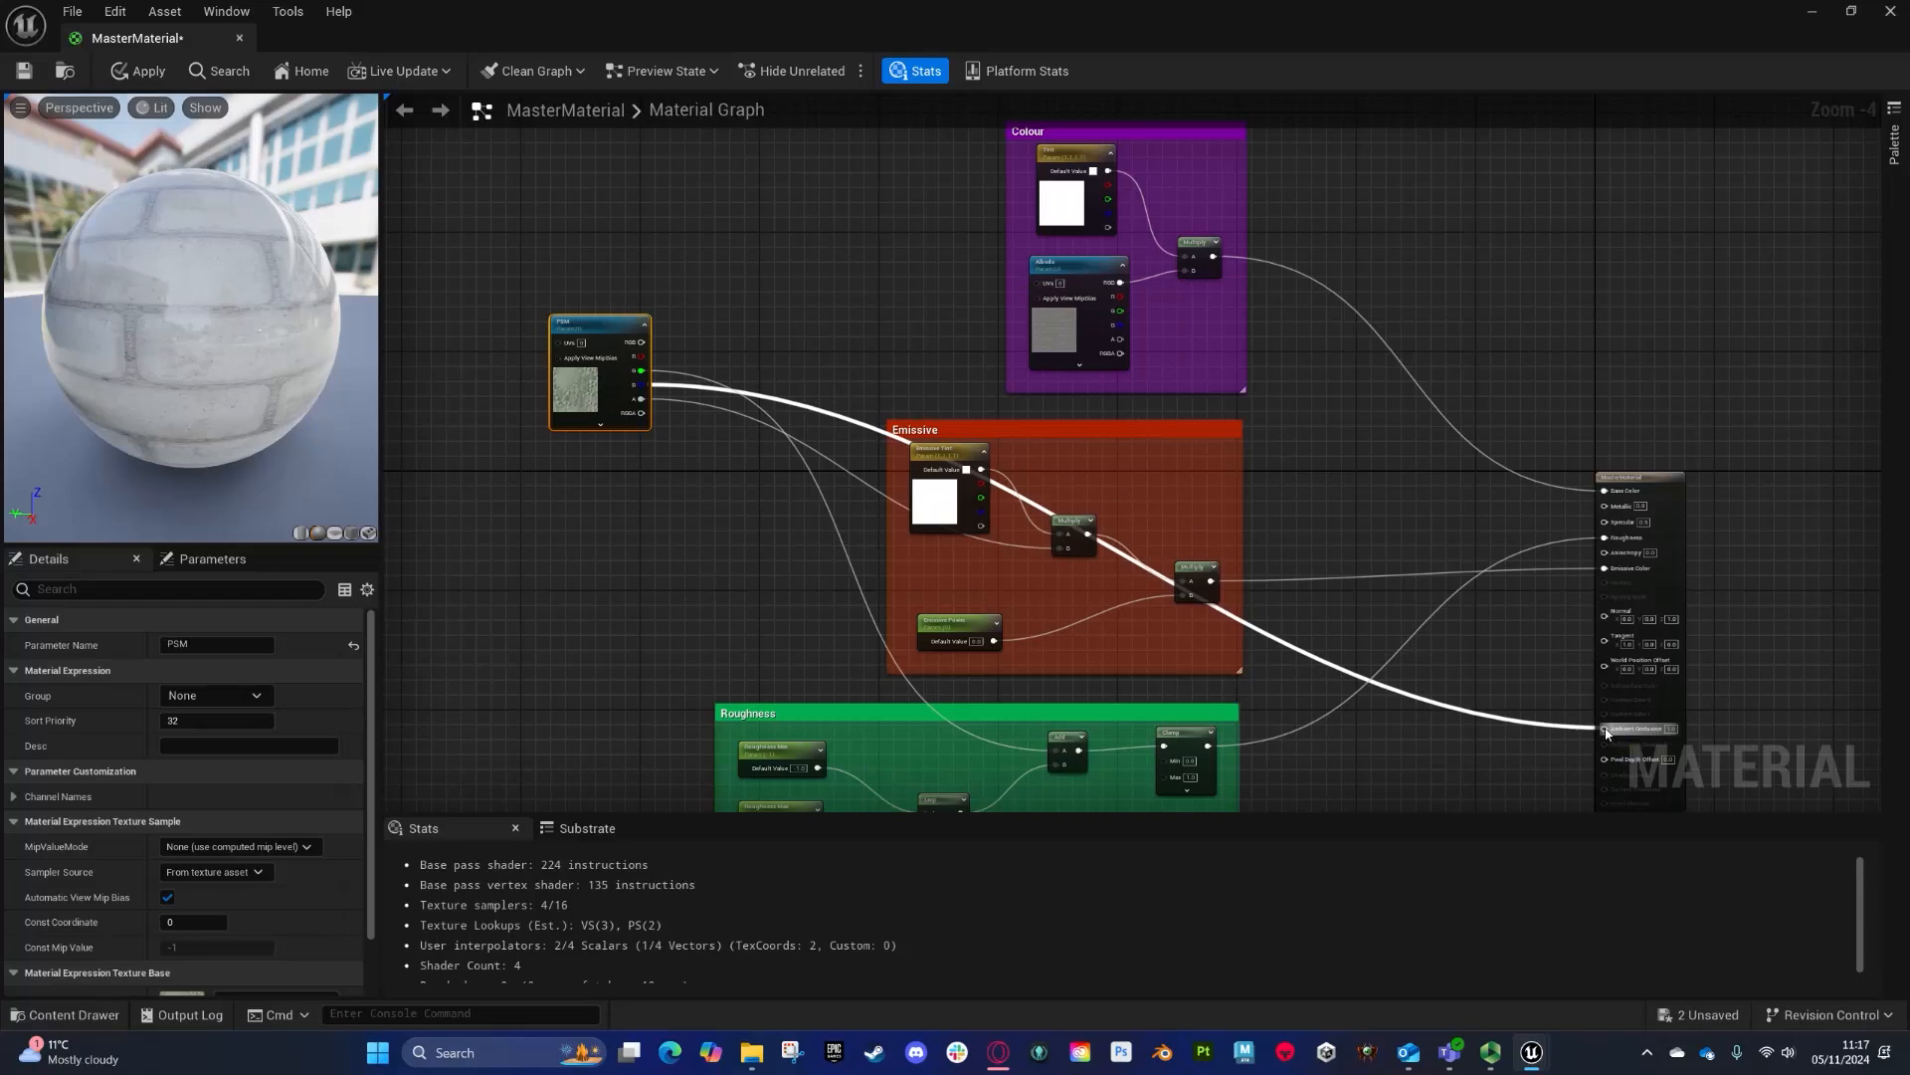
pyautogui.moveTo(642, 356); pyautogui.dragTo(1635, 508)
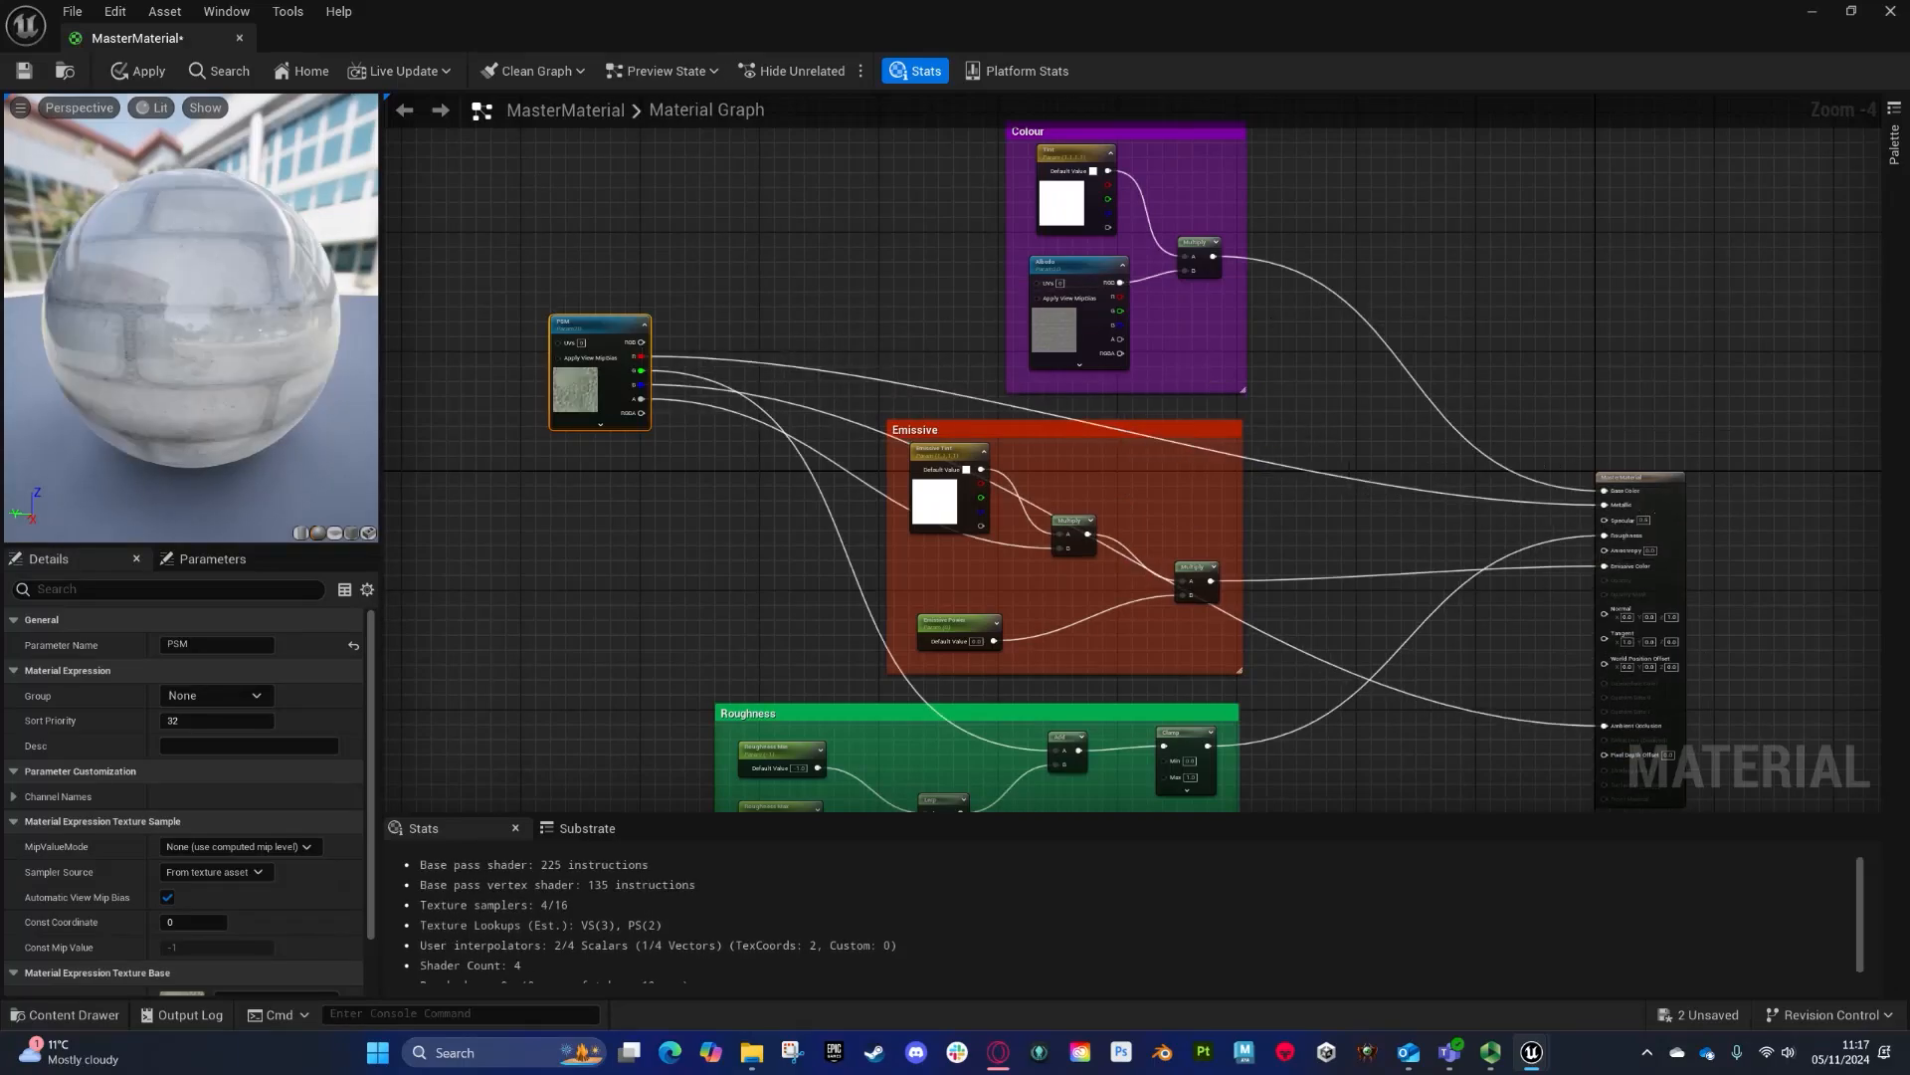
# - Add a material function call set to ScaleExample and connect its result to the PSM node's UVs
pyautogui.moveTo(637, 352); pyautogui.dragTo(761, 336, button='right')
pyautogui.moveTo(723, 307); pyautogui.dragTo(679, 365)
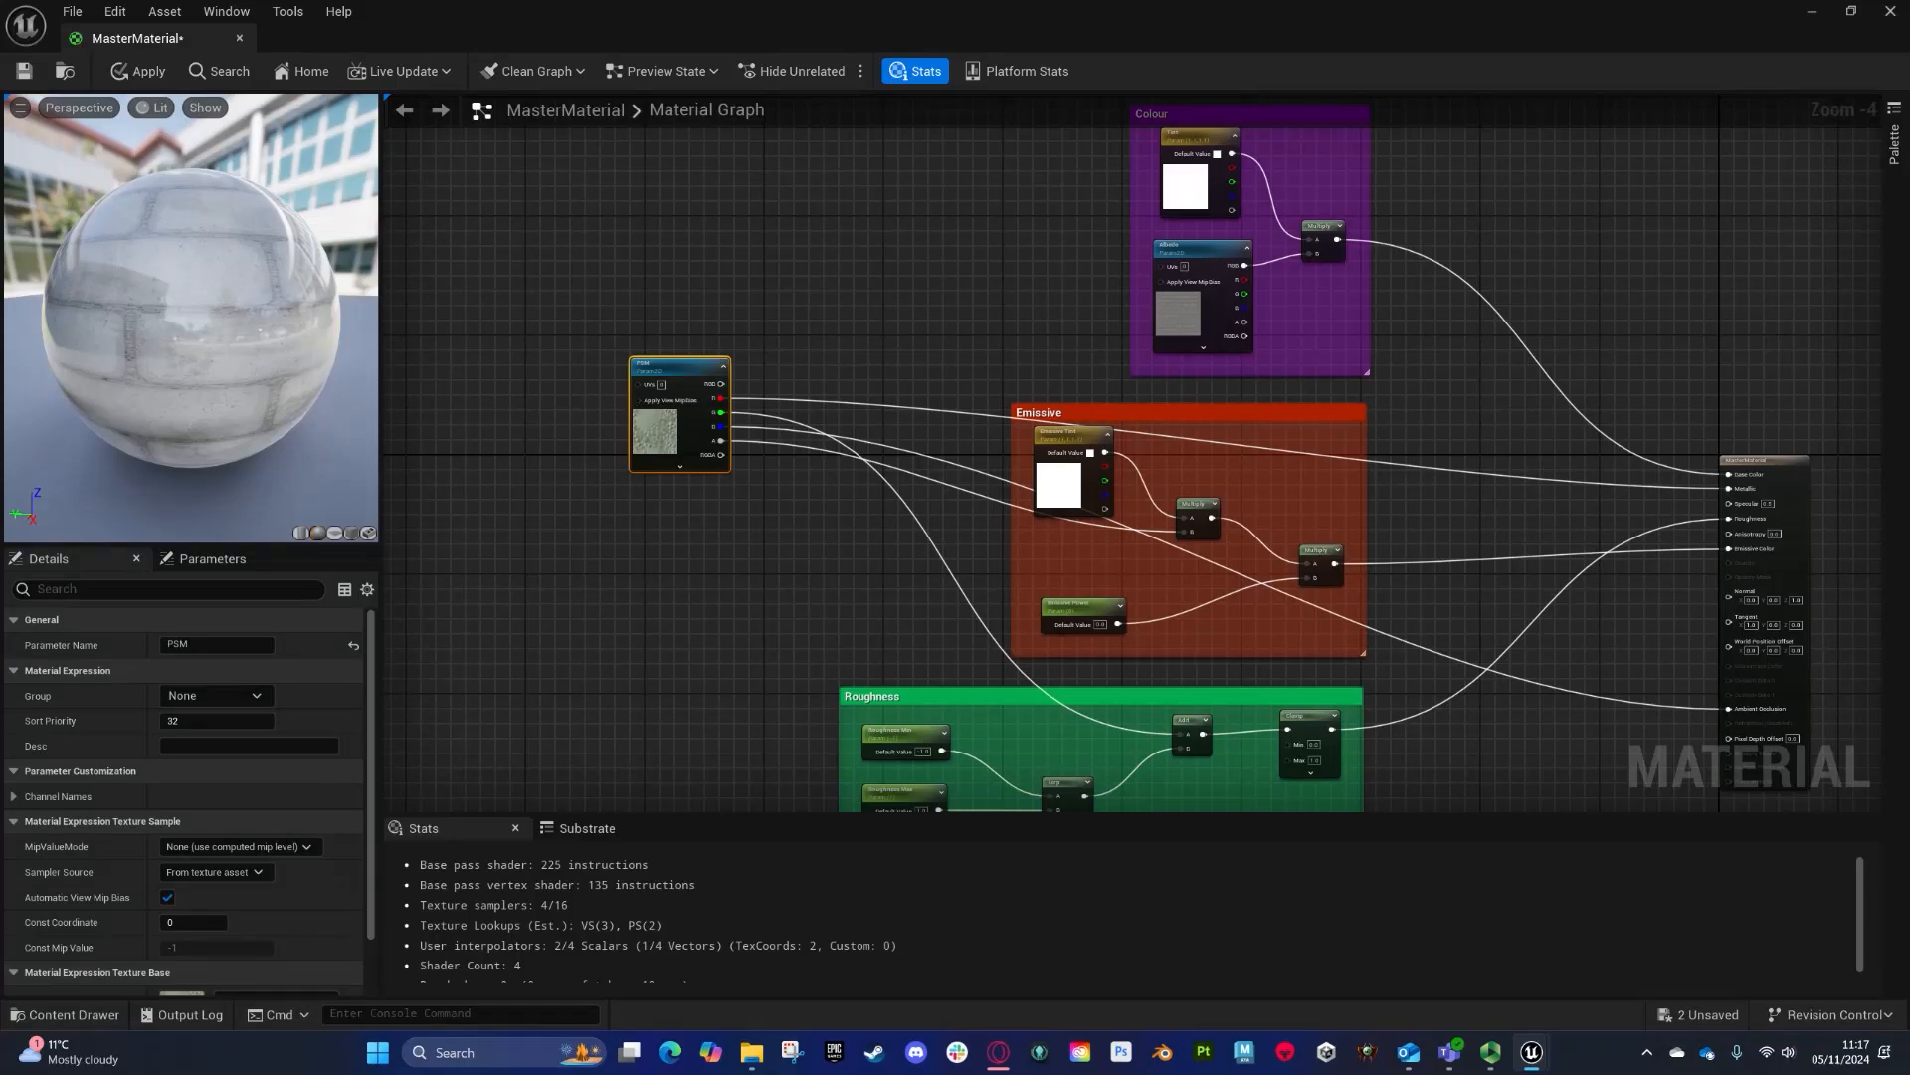
pyautogui.rightClick(465, 398)
pyautogui.write('mat')
pyautogui.press('Return')
pyautogui.moveTo(501, 464); pyautogui.dragTo(670, 490, button='right')
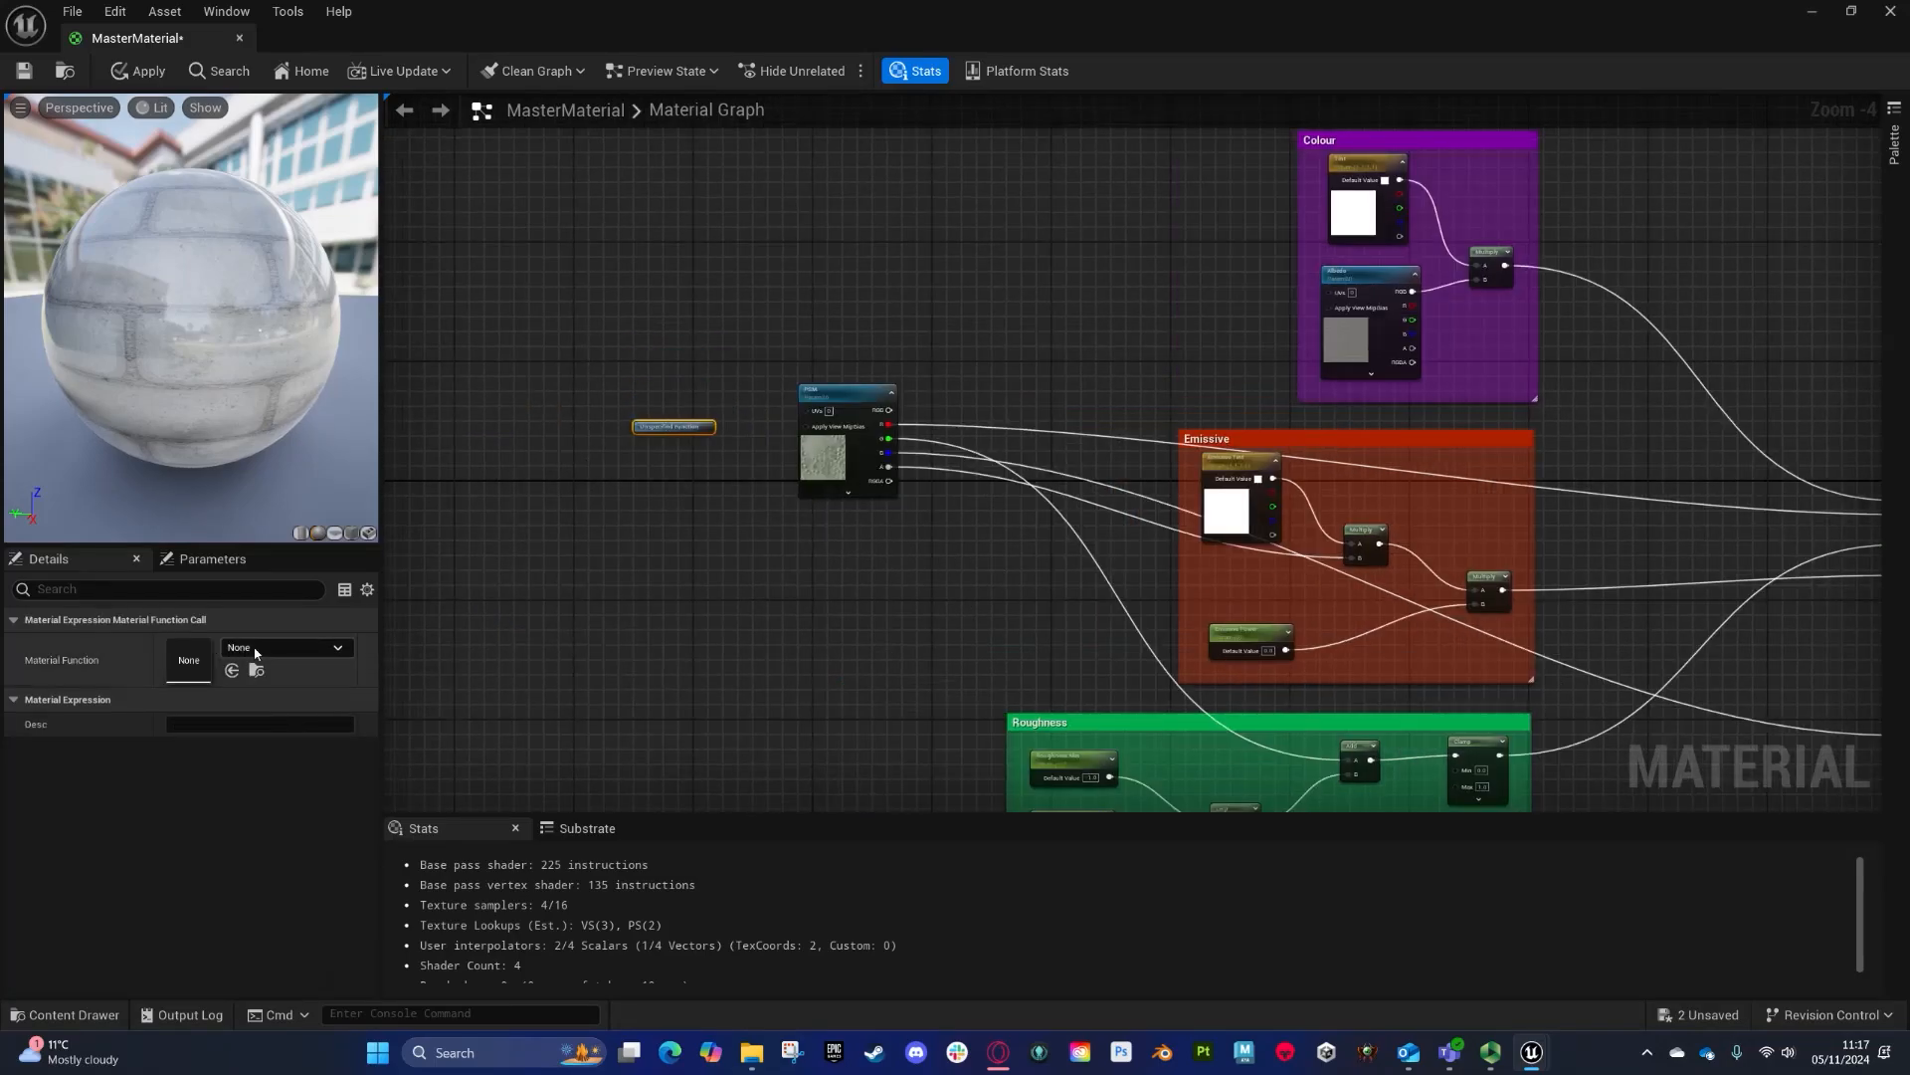
pyautogui.click(256, 652)
pyautogui.click(360, 491)
pyautogui.moveTo(666, 425); pyautogui.dragTo(809, 416)
pyautogui.scroll(4, 710, 497)
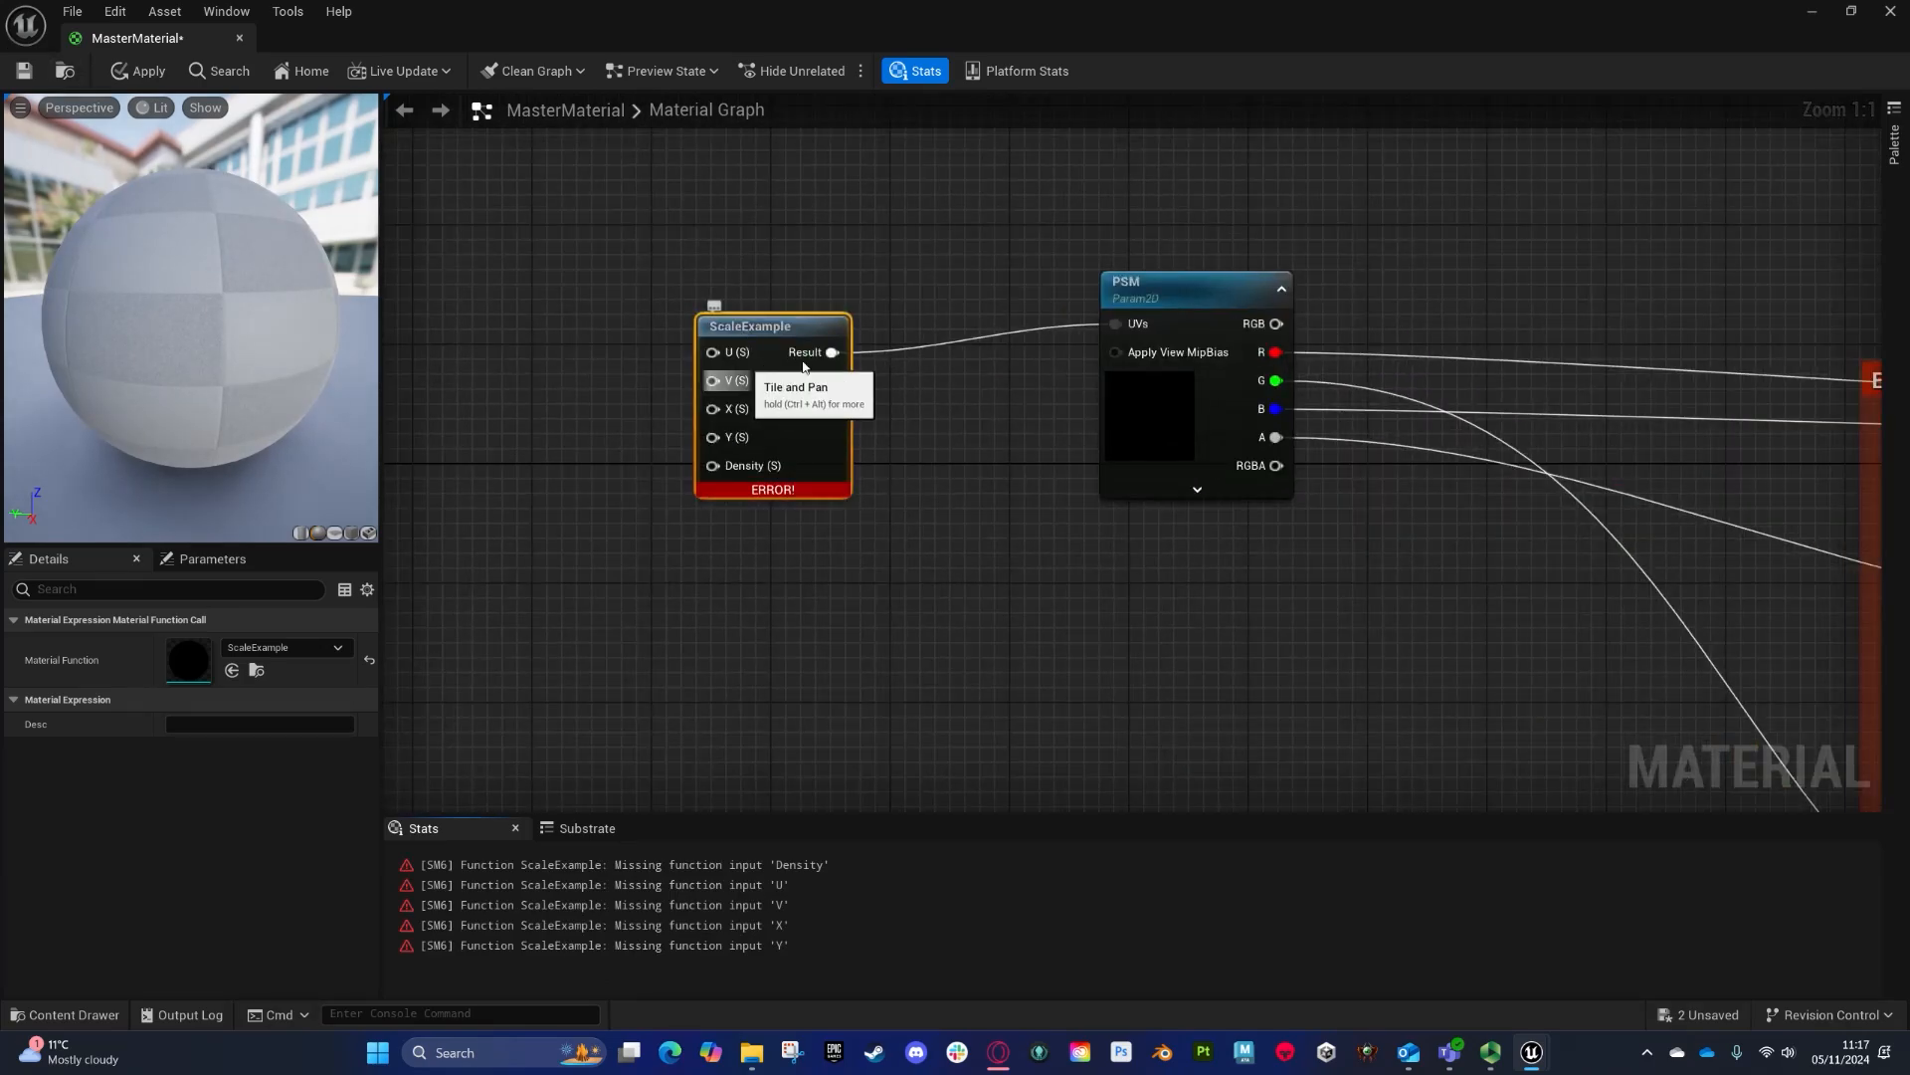
# - Create scalar parameters named U, V, X, Y and Density and connect them to the ScaleExample inputs
pyautogui.moveTo(752, 367); pyautogui.dragTo(990, 387, button='right')
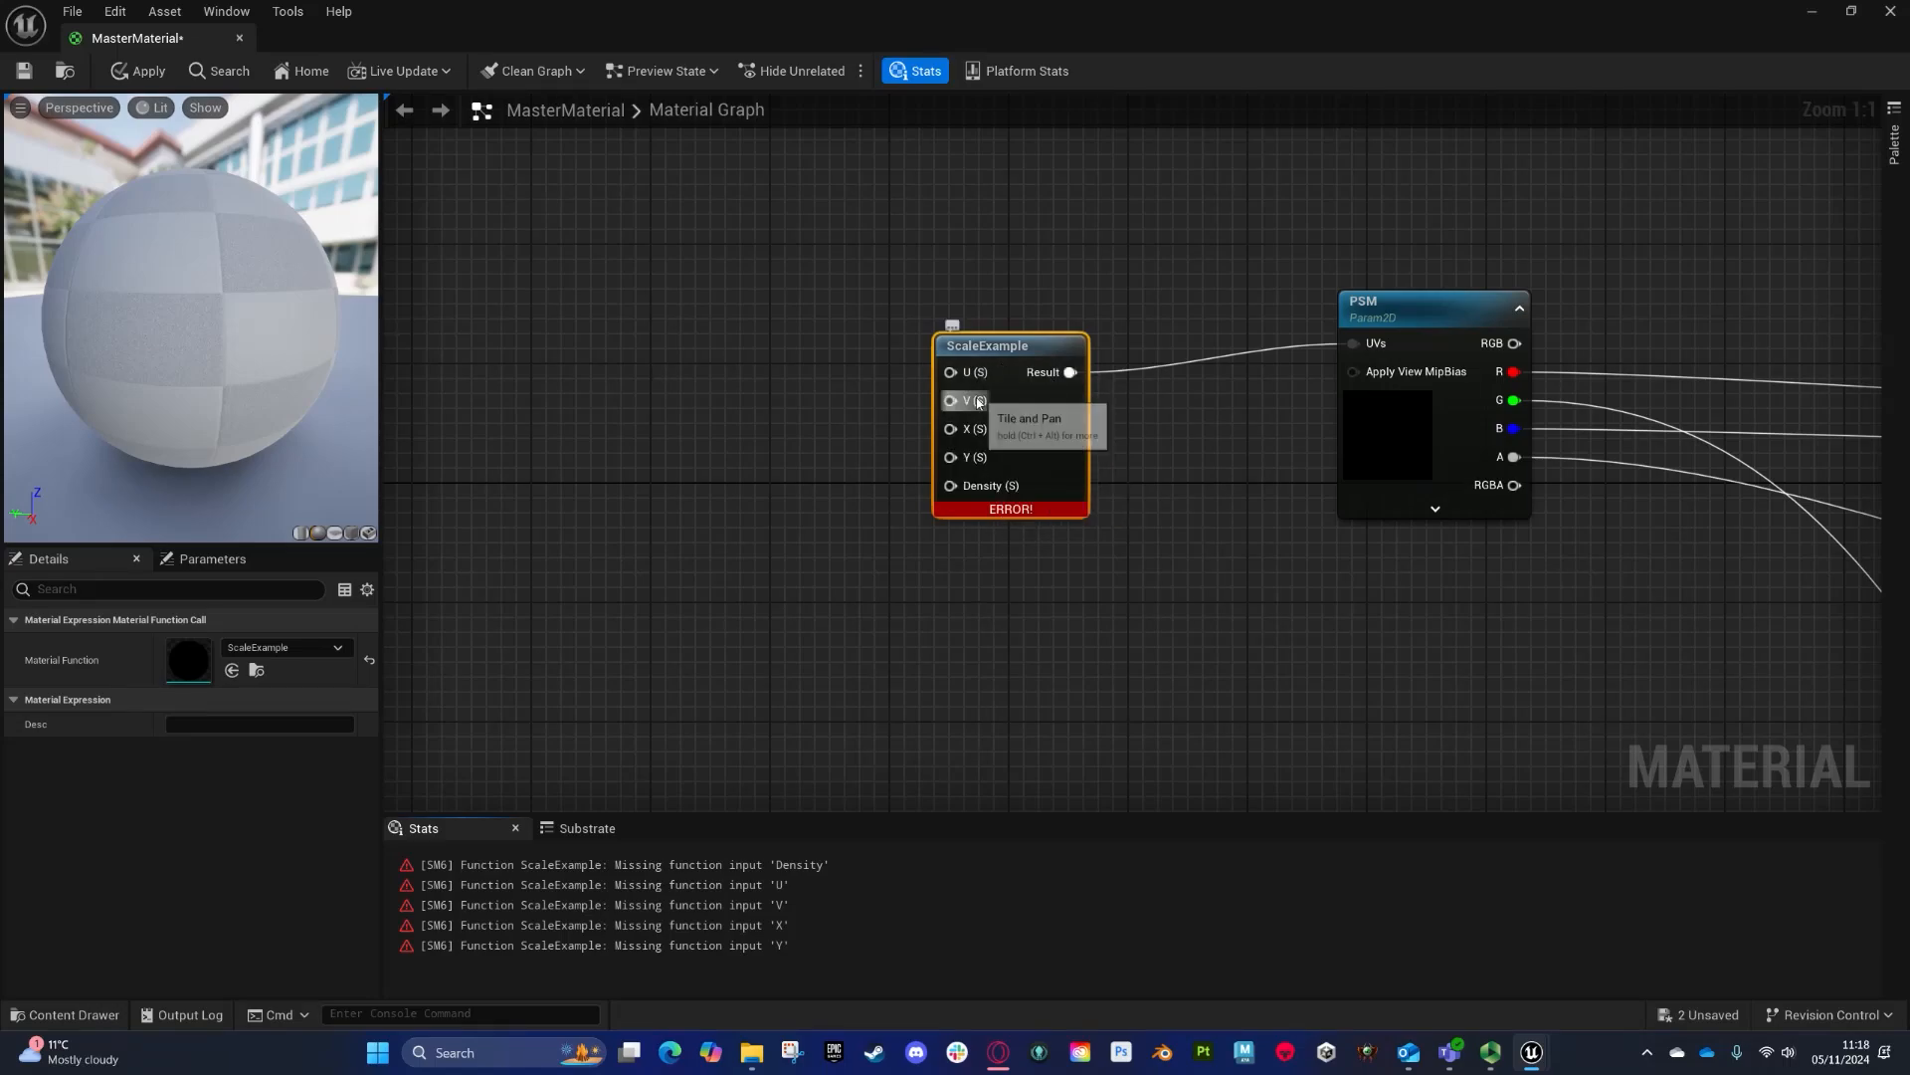
pyautogui.press('s')
pyautogui.click(597, 330)
pyautogui.write('sssssssssssss')
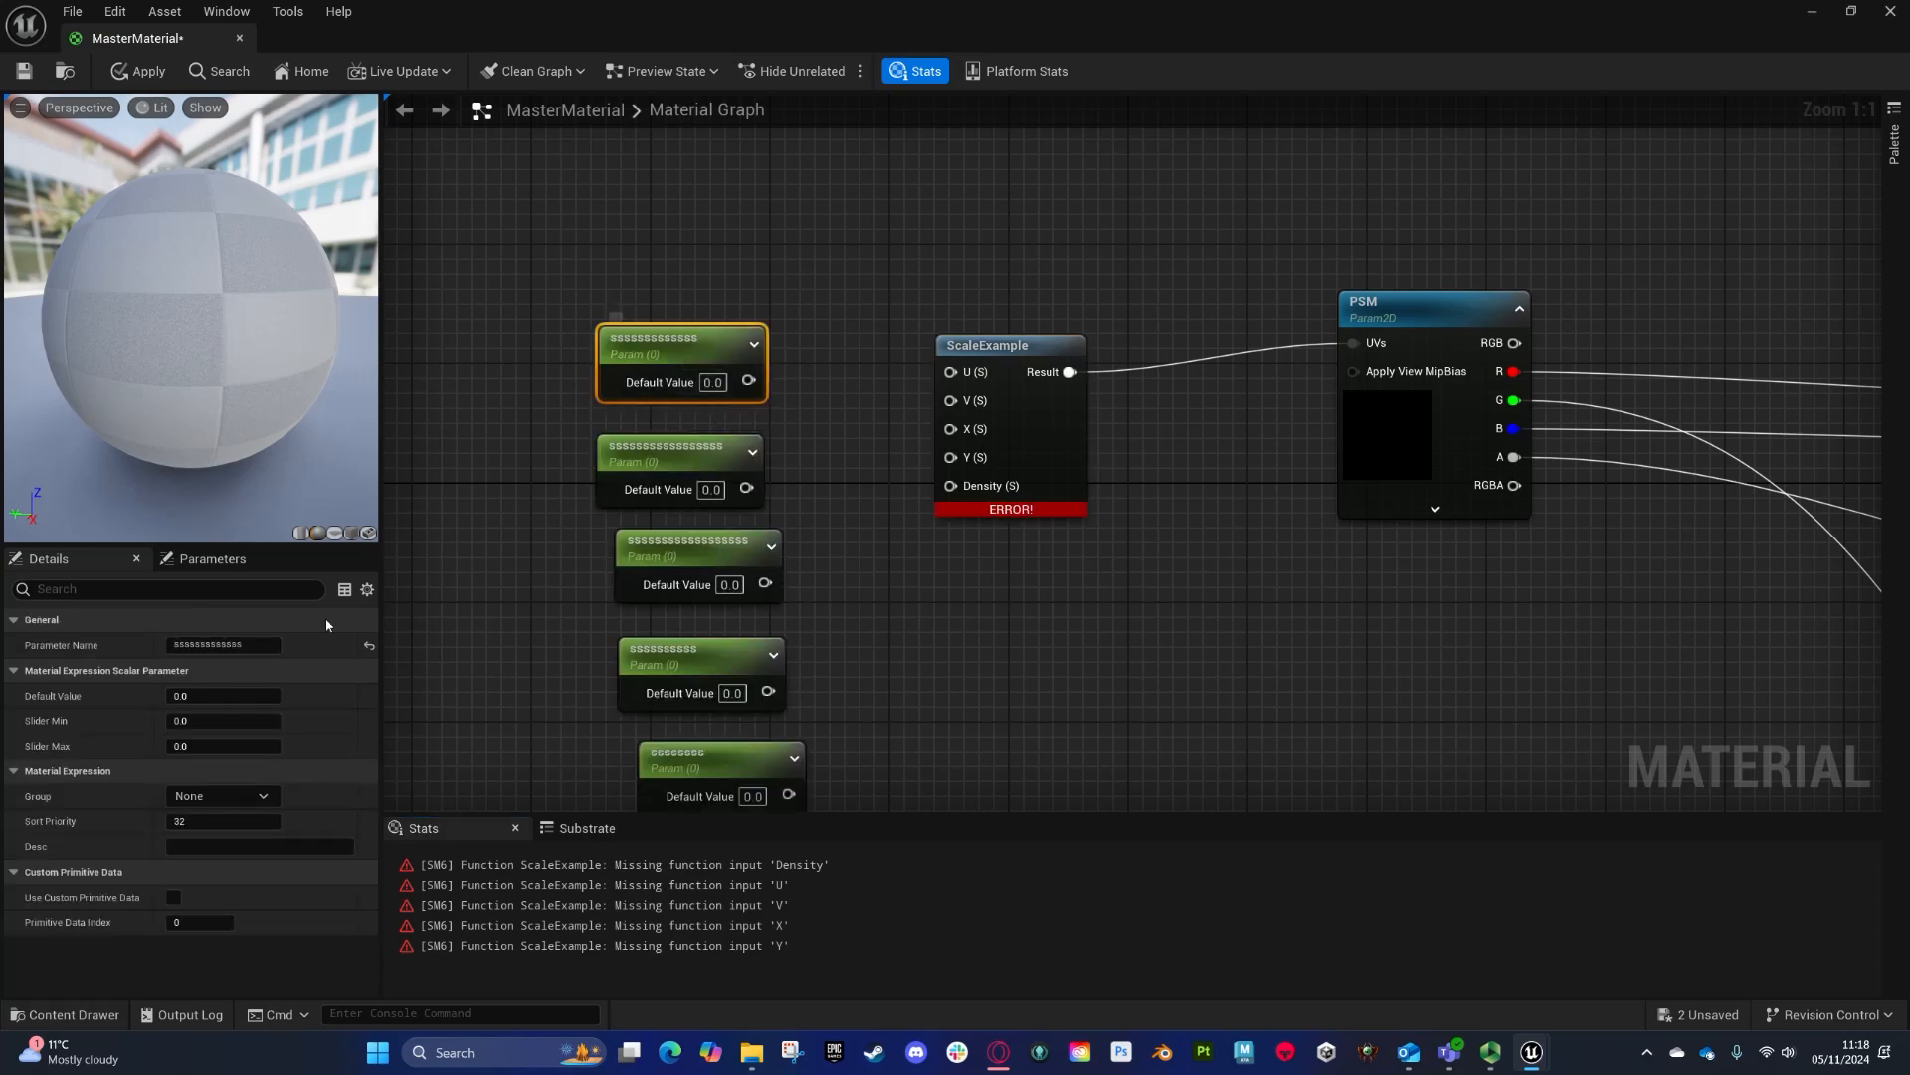
pyautogui.moveTo(260, 645); pyautogui.dragTo(38, 623)
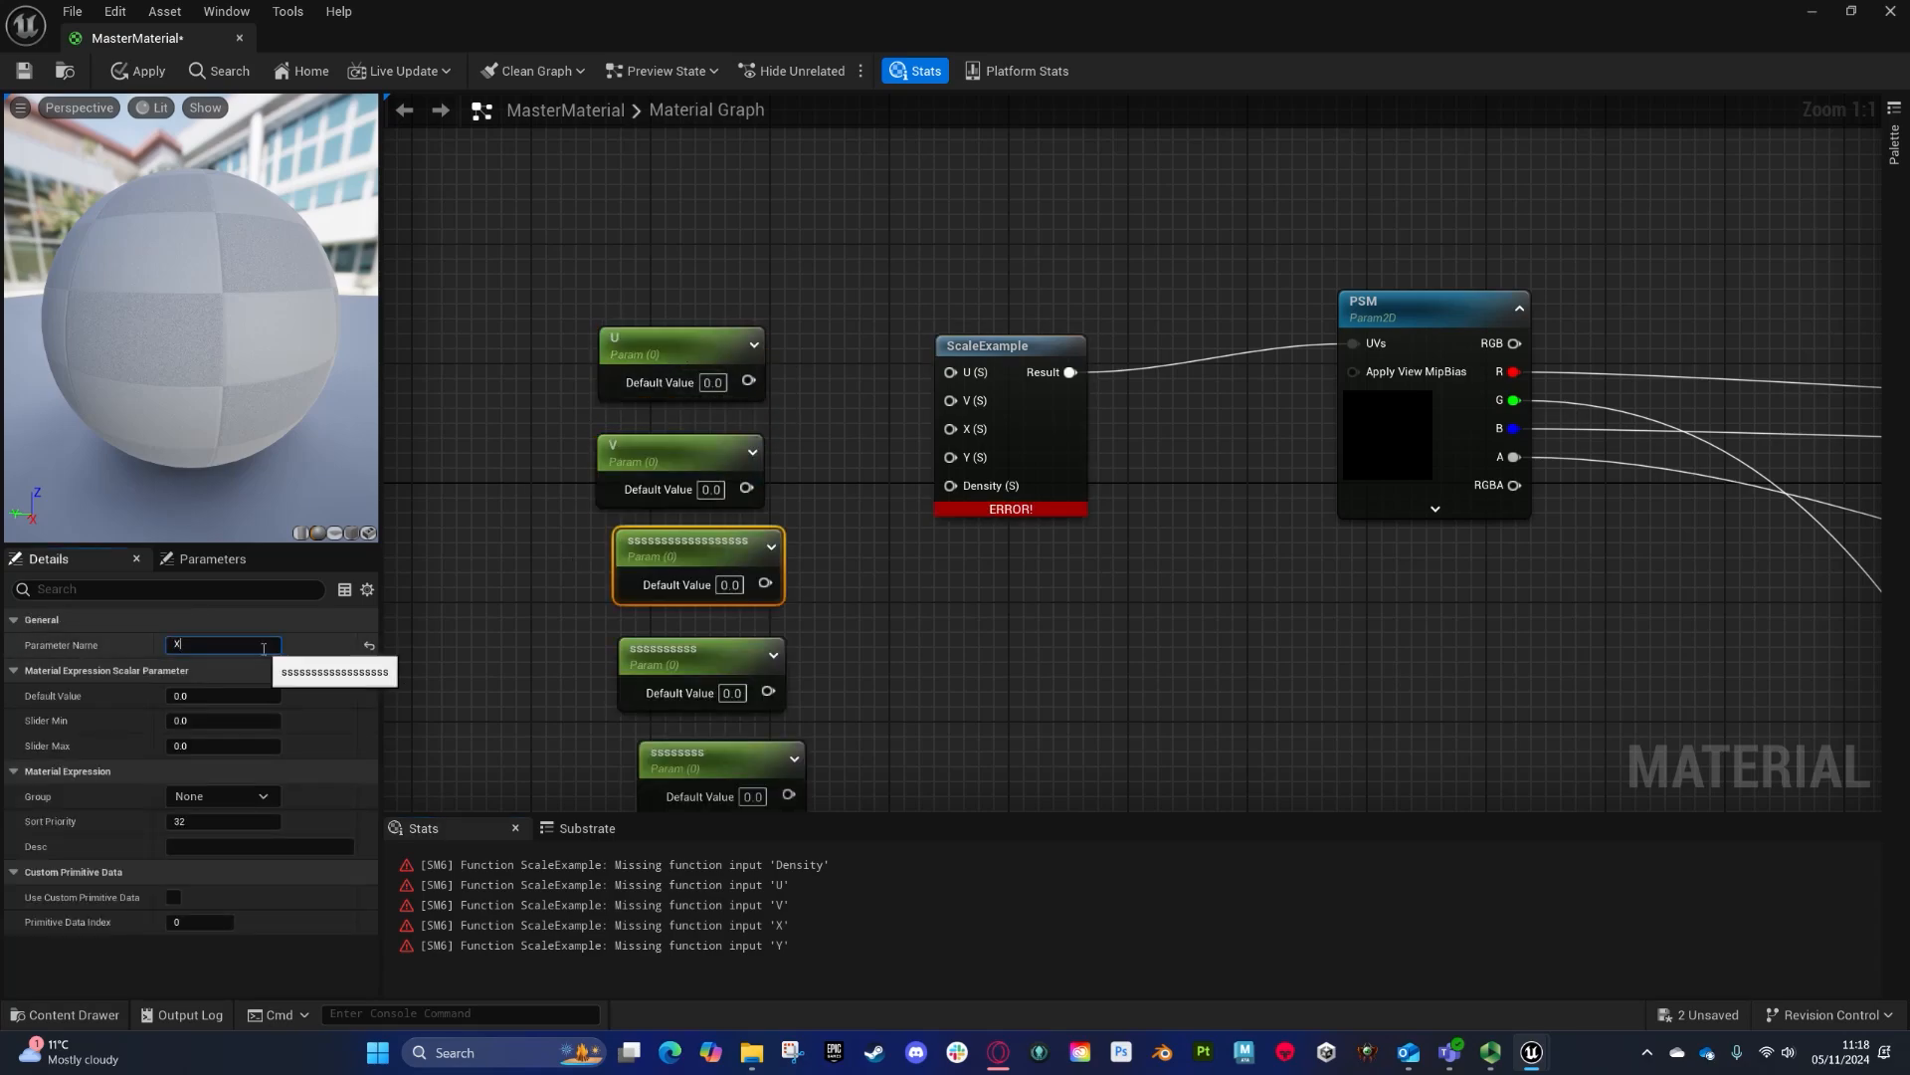
pyautogui.click(701, 652)
pyautogui.write('Y')
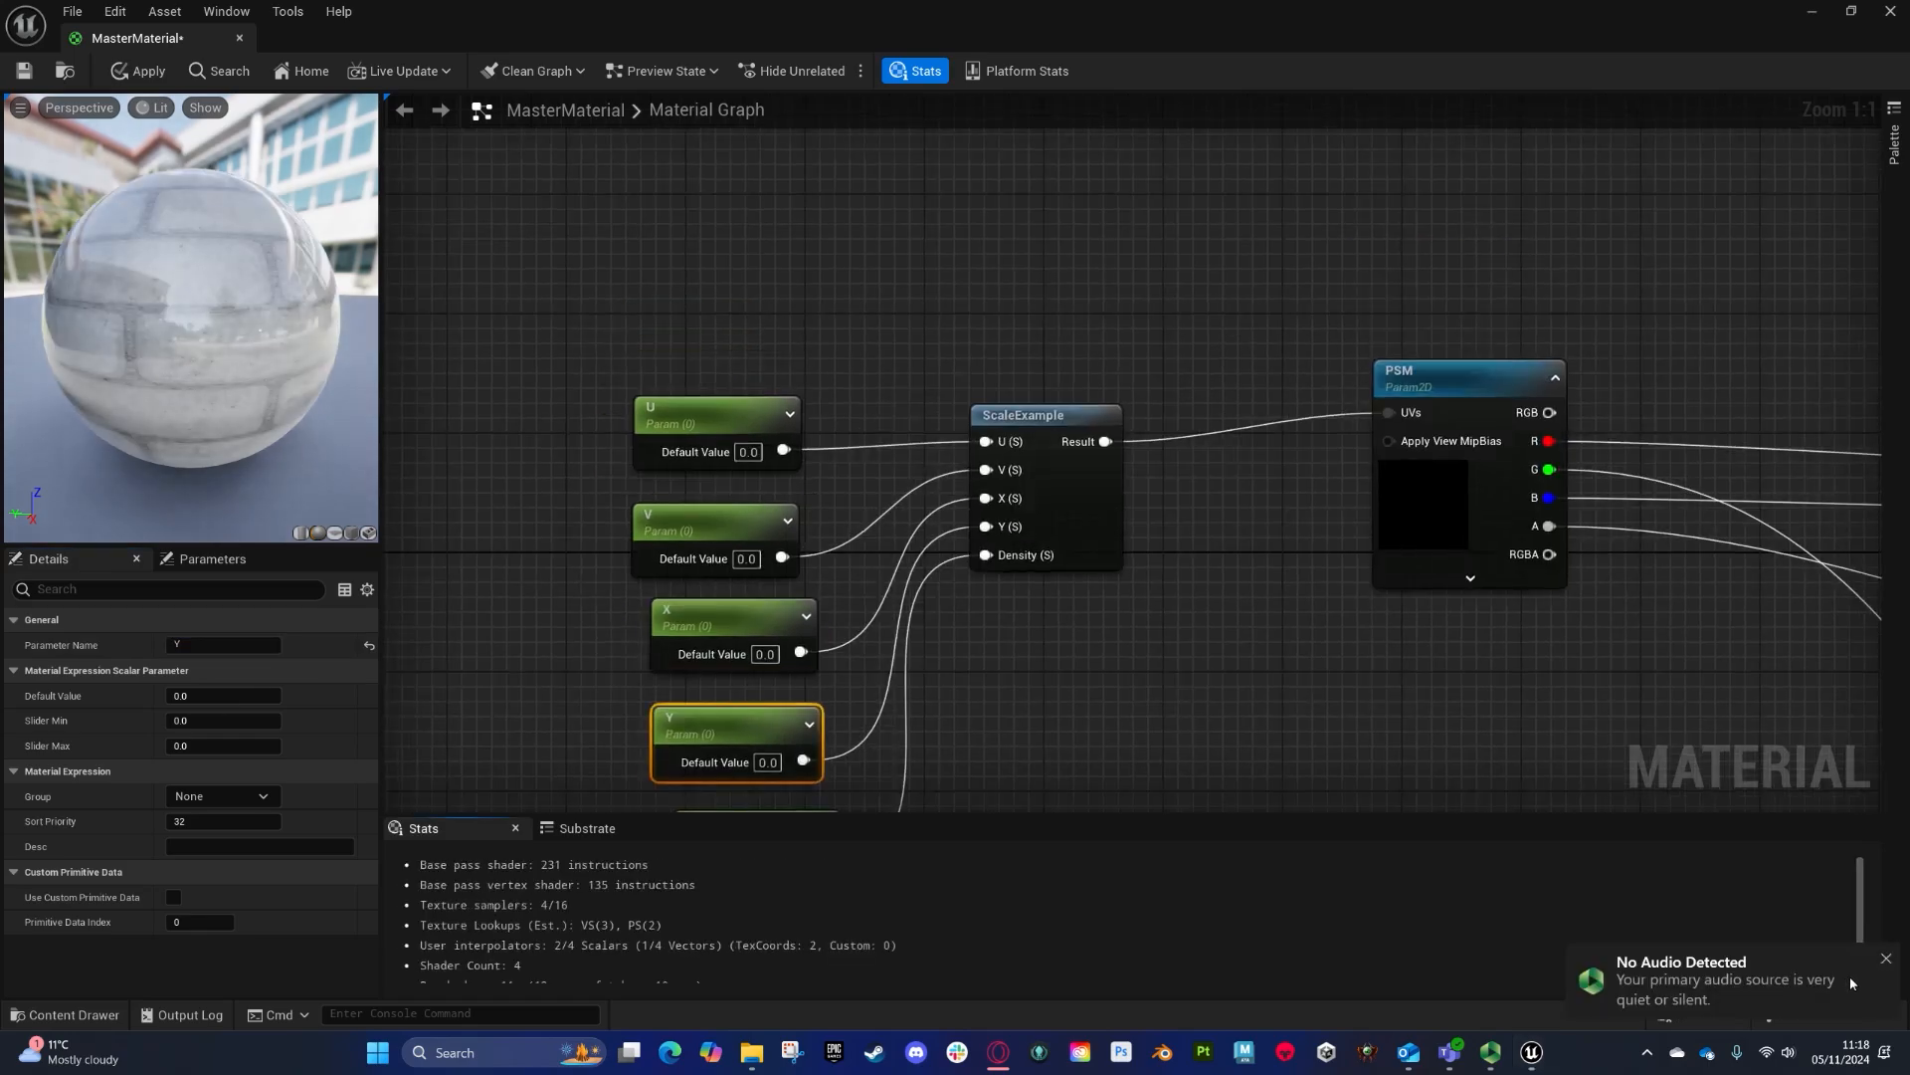
# - Set the default value of all five ScaleExample scalar parameters to 1
pyautogui.click(1888, 957)
pyautogui.moveTo(704, 426); pyautogui.dragTo(877, 599)
pyautogui.moveTo(877, 599); pyautogui.dragTo(837, 420, button='right')
pyautogui.moveTo(838, 420); pyautogui.dragTo(657, 241)
pyautogui.keyDown('shift'); pyautogui.click(701, 649); pyautogui.keyUp('shift')
pyautogui.moveTo(516, 181); pyautogui.dragTo(734, 737)
pyautogui.click(250, 648)
pyautogui.write('1')
pyautogui.press('Escape')
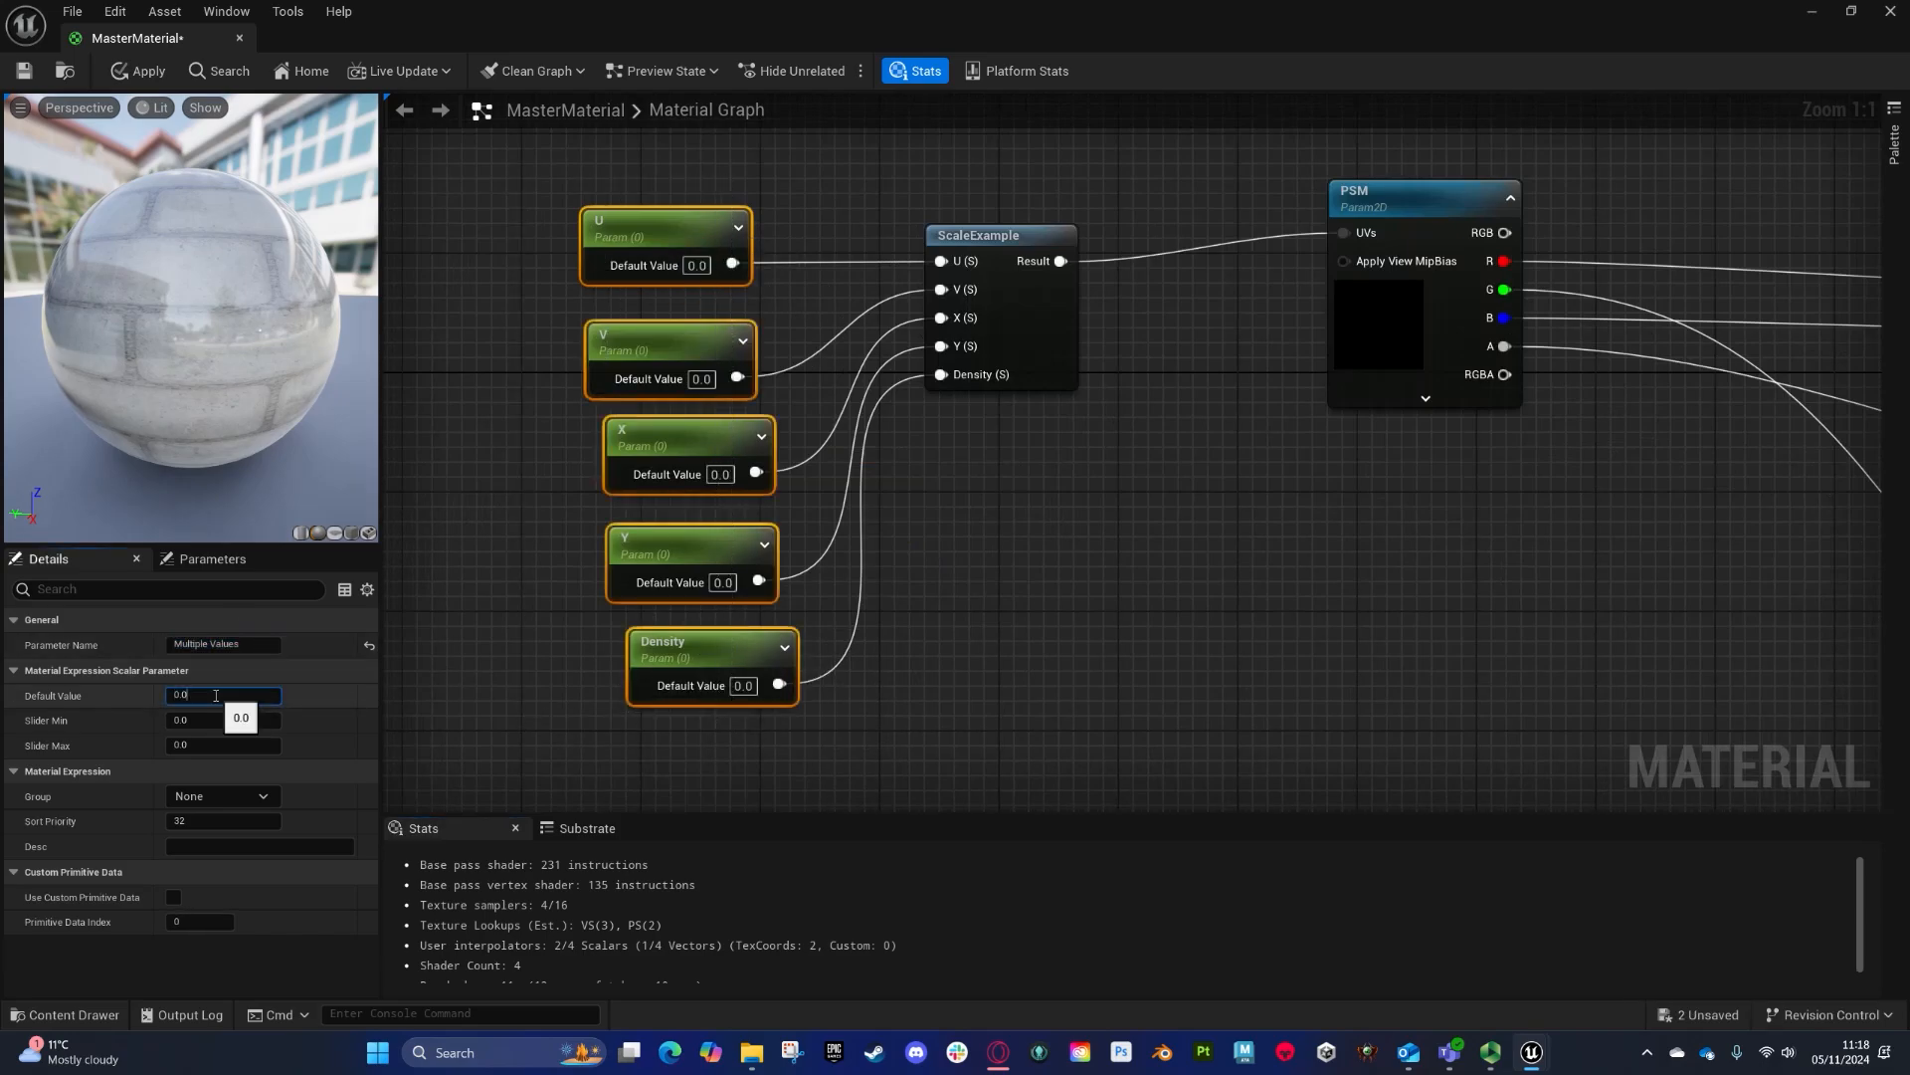
pyautogui.click(166, 695)
pyautogui.write('1')
pyautogui.press('Return')
# - Set the Density parameter's default value to 5
pyautogui.scroll(-1, 516, 266)
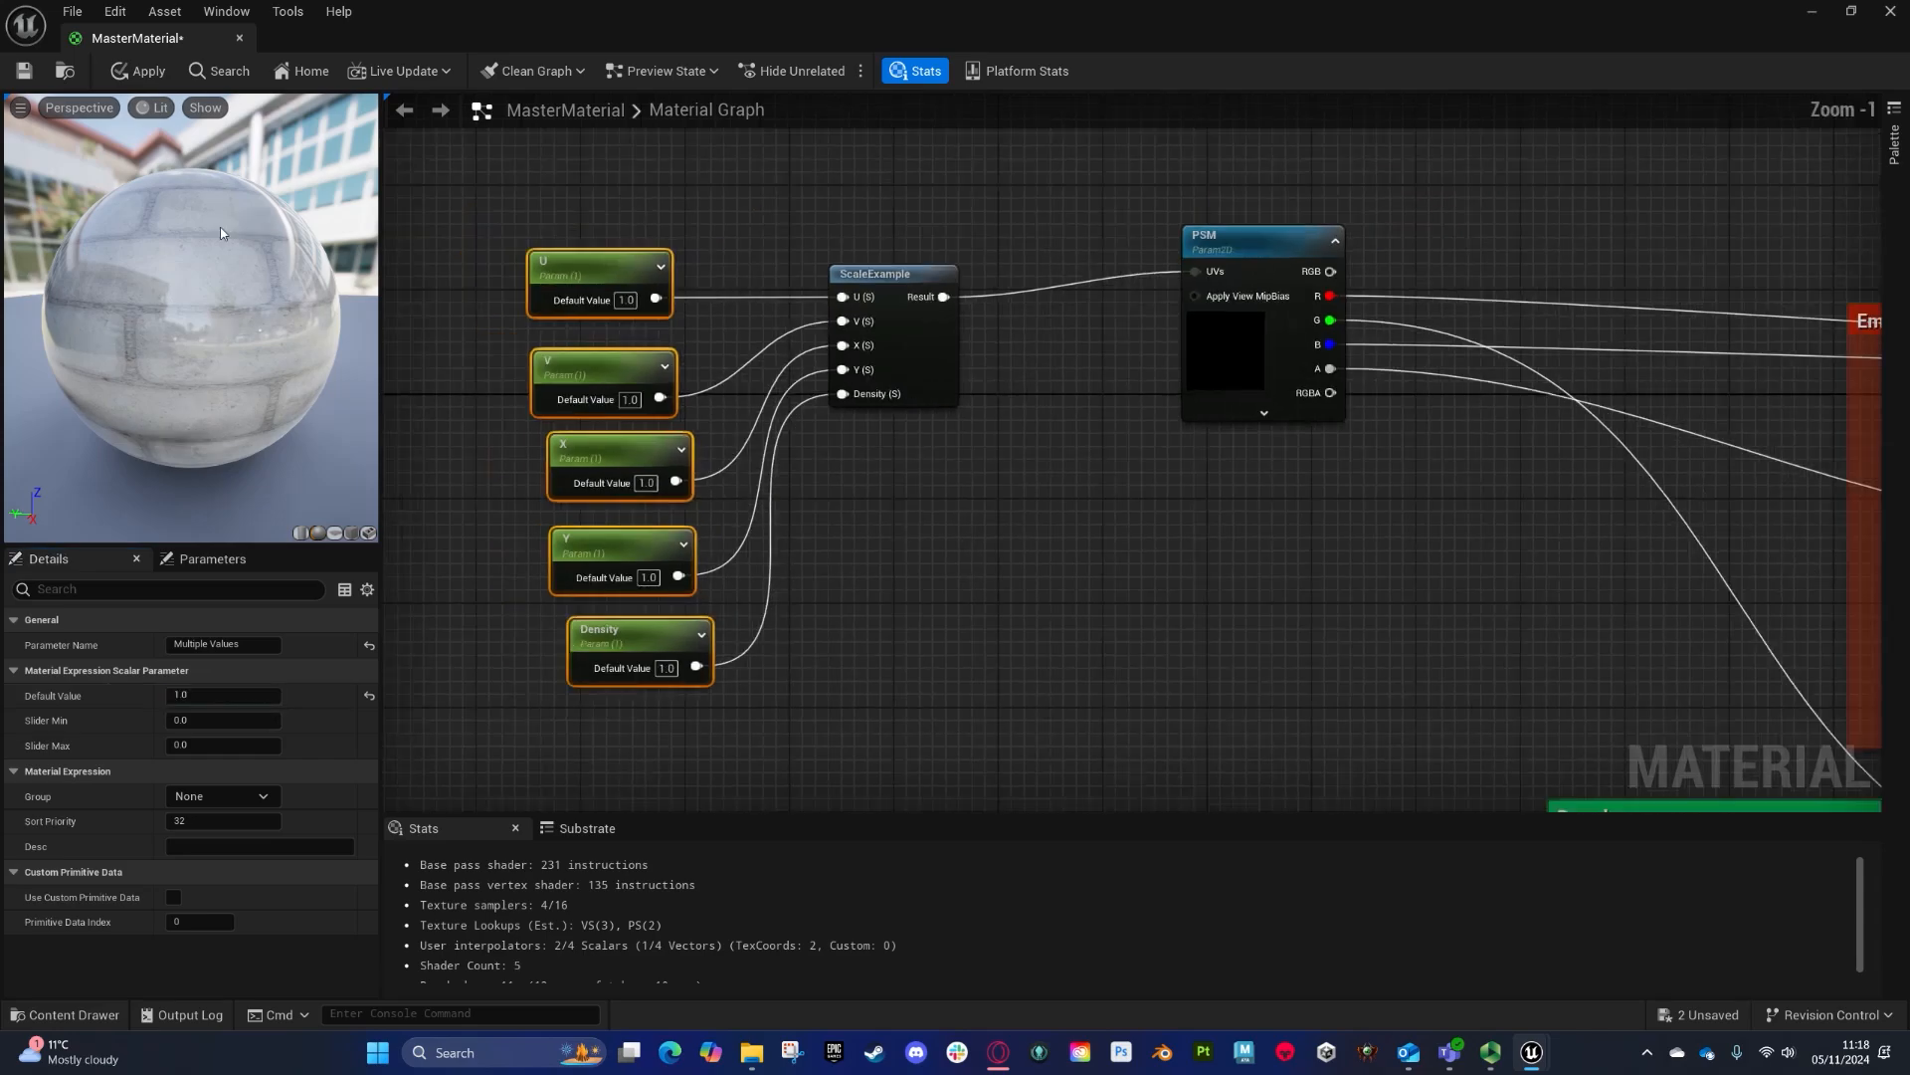
pyautogui.click(600, 364)
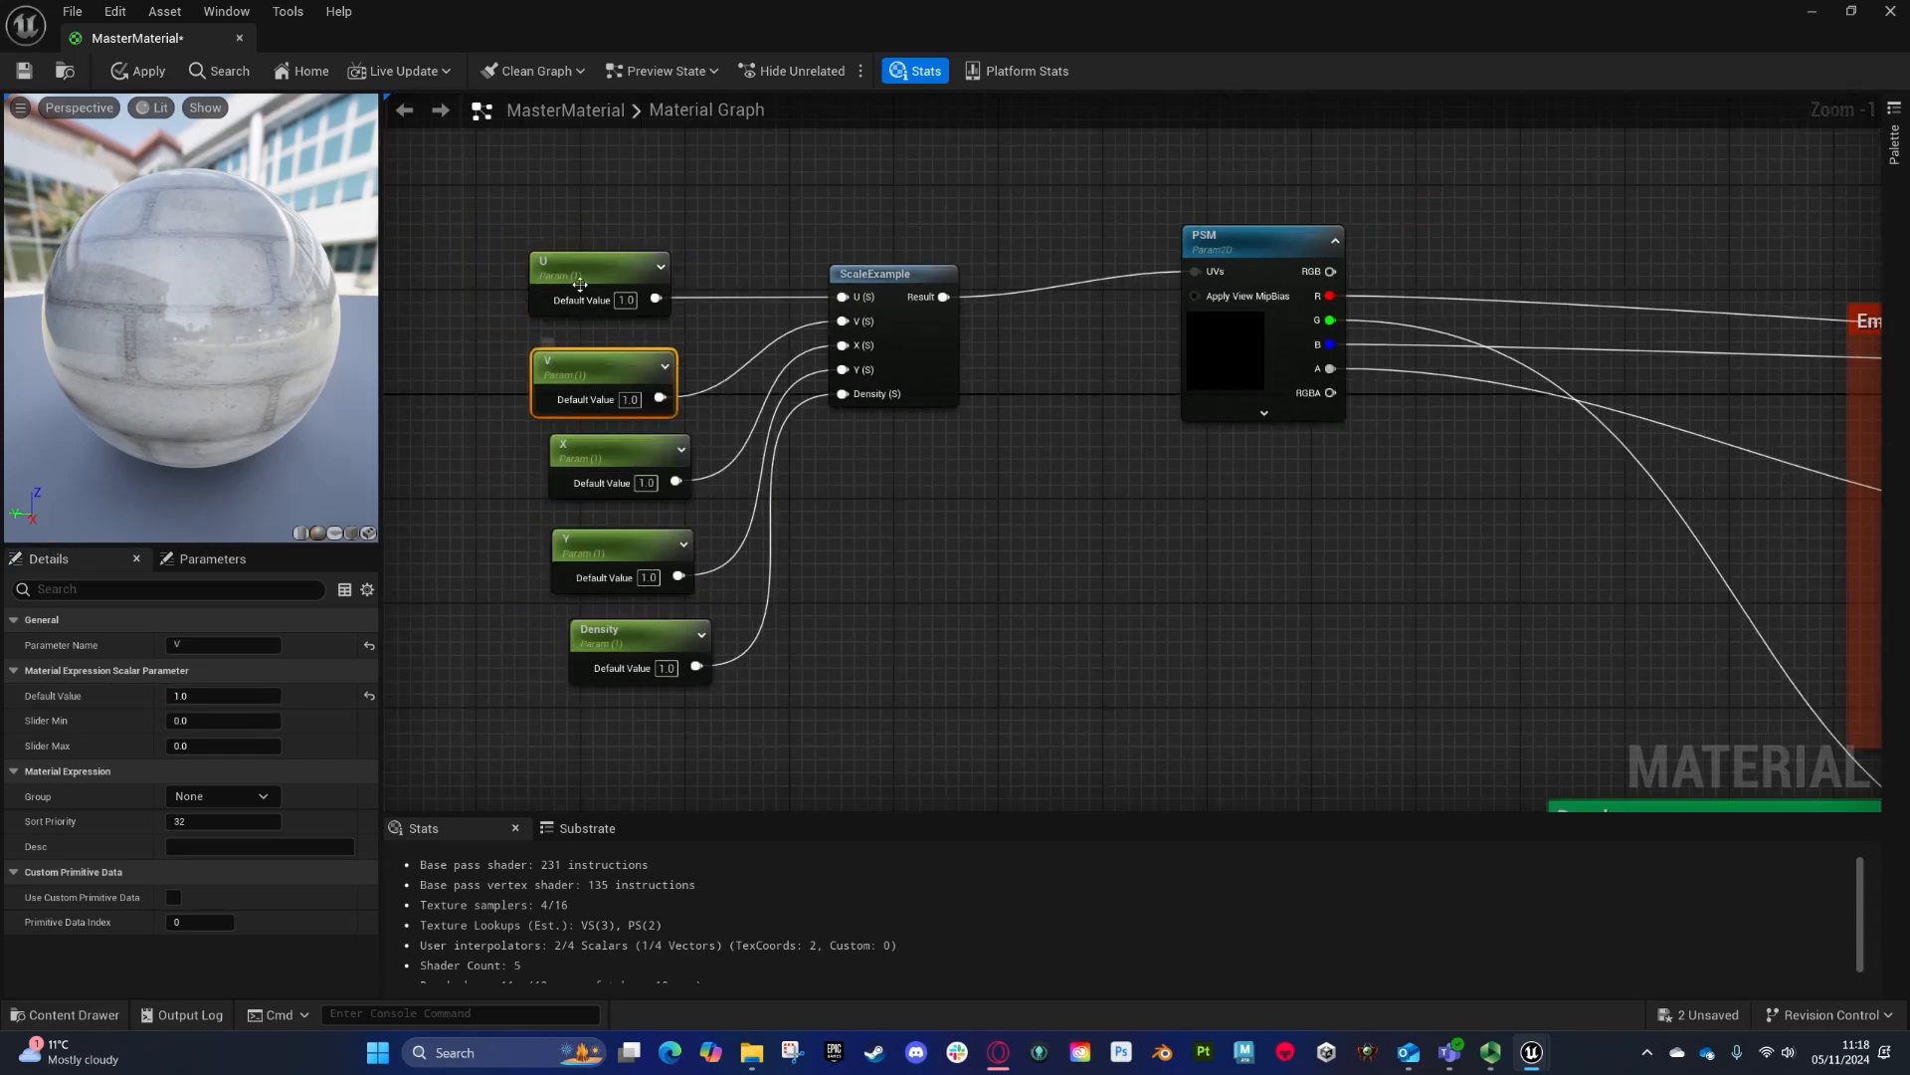
pyautogui.click(621, 635)
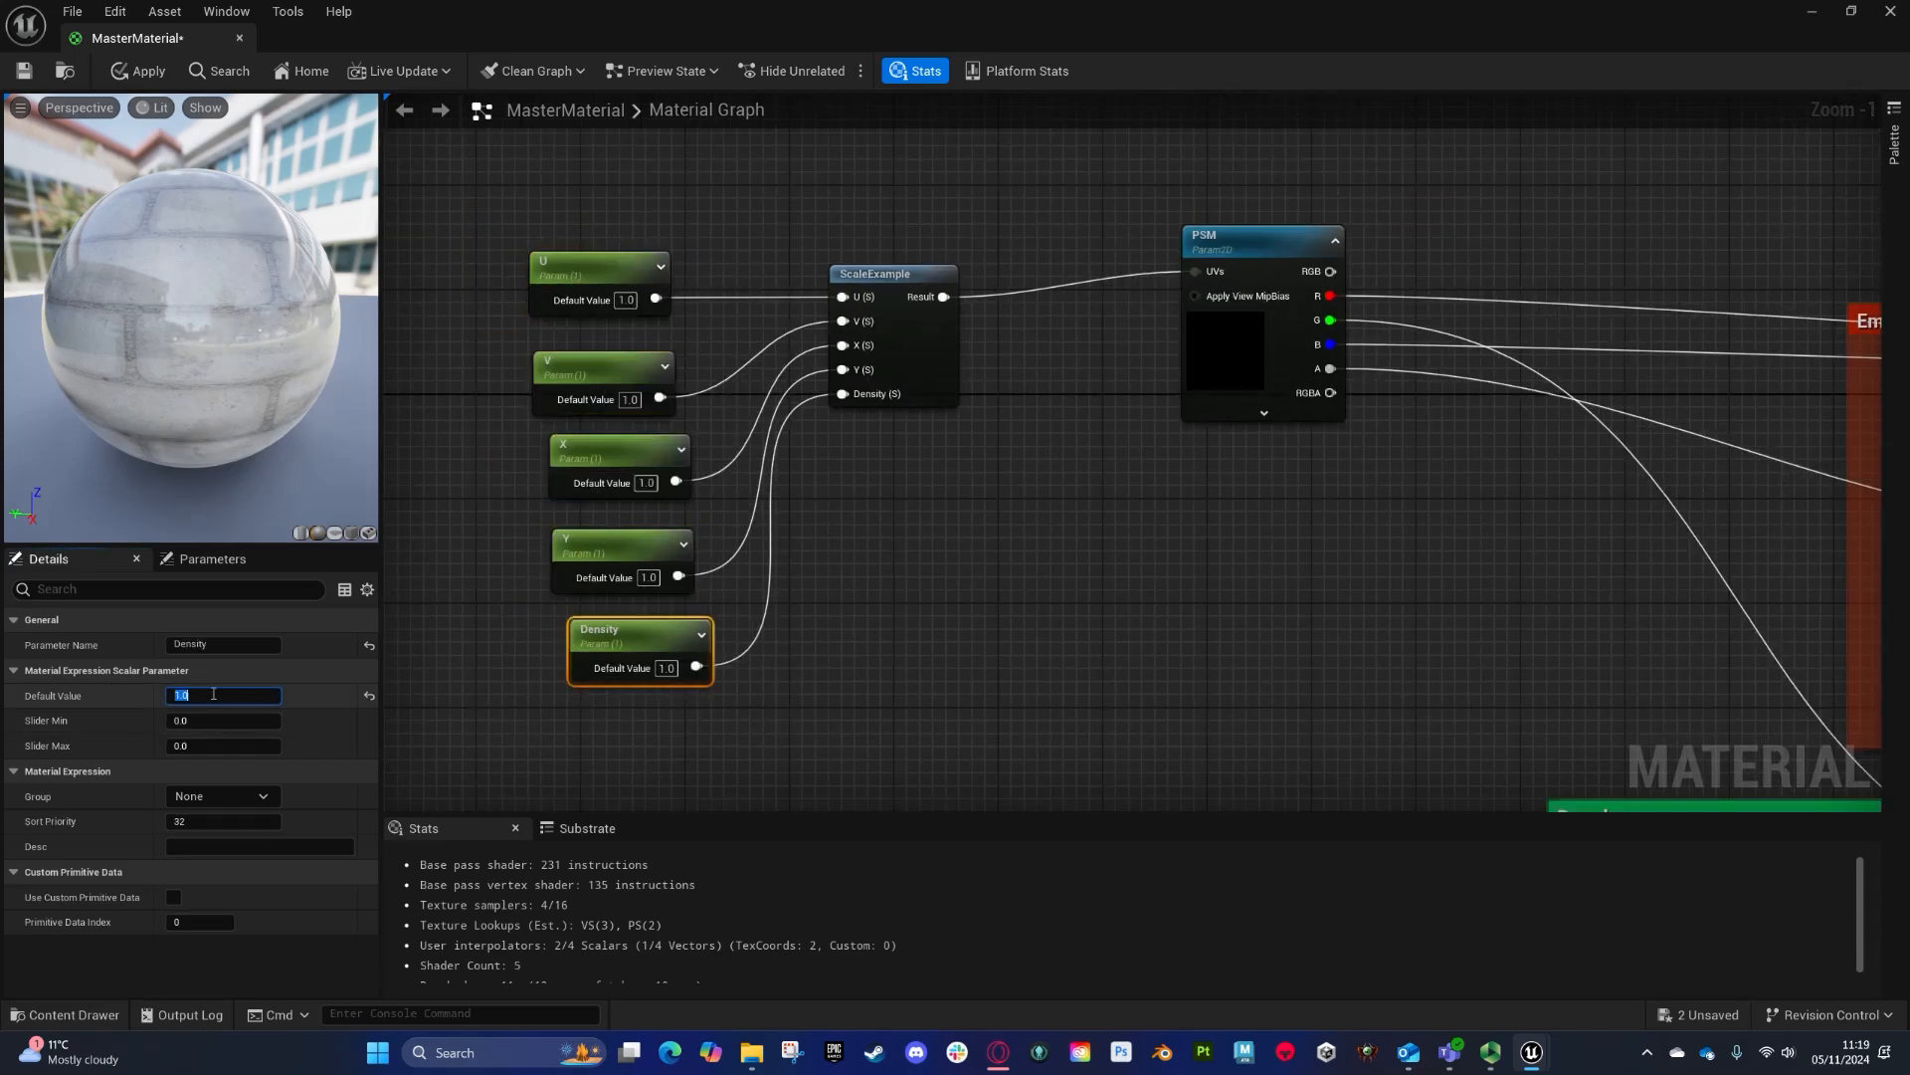
pyautogui.press('Return')
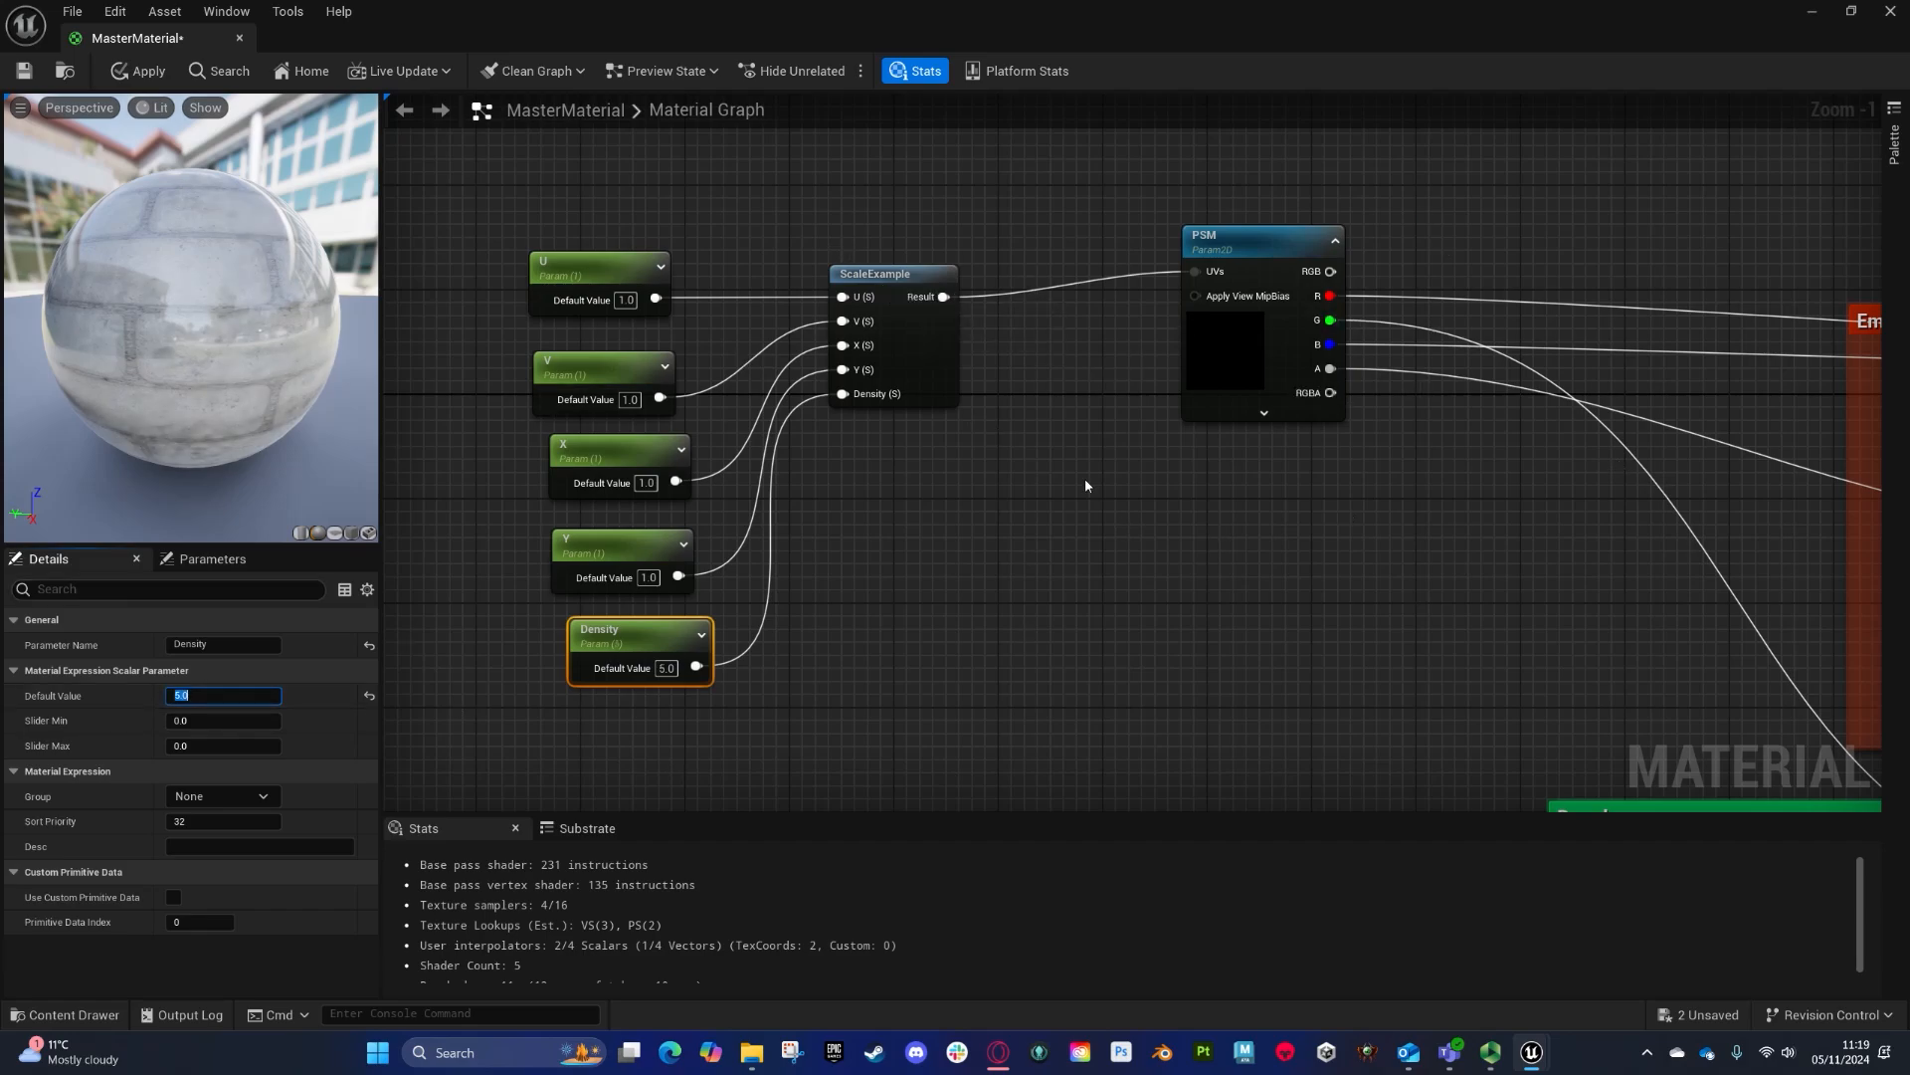
# - Add a texture sample parameter named Normal Map below the Roughness group
pyautogui.moveTo(1085, 480); pyautogui.dragTo(714, 572, button='right')
pyautogui.scroll(-1, 714, 571)
pyautogui.moveTo(720, 444); pyautogui.dragTo(549, 681, button='right')
pyautogui.moveTo(434, 651); pyautogui.dragTo(1653, 432)
pyautogui.moveTo(441, 673); pyautogui.dragTo(609, 202, button='right')
pyautogui.moveTo(600, 180); pyautogui.dragTo(928, 164)
pyautogui.moveTo(928, 165); pyautogui.dragTo(1031, 476, button='right')
pyautogui.moveTo(1088, 731); pyautogui.dragTo(576, 95, button='right')
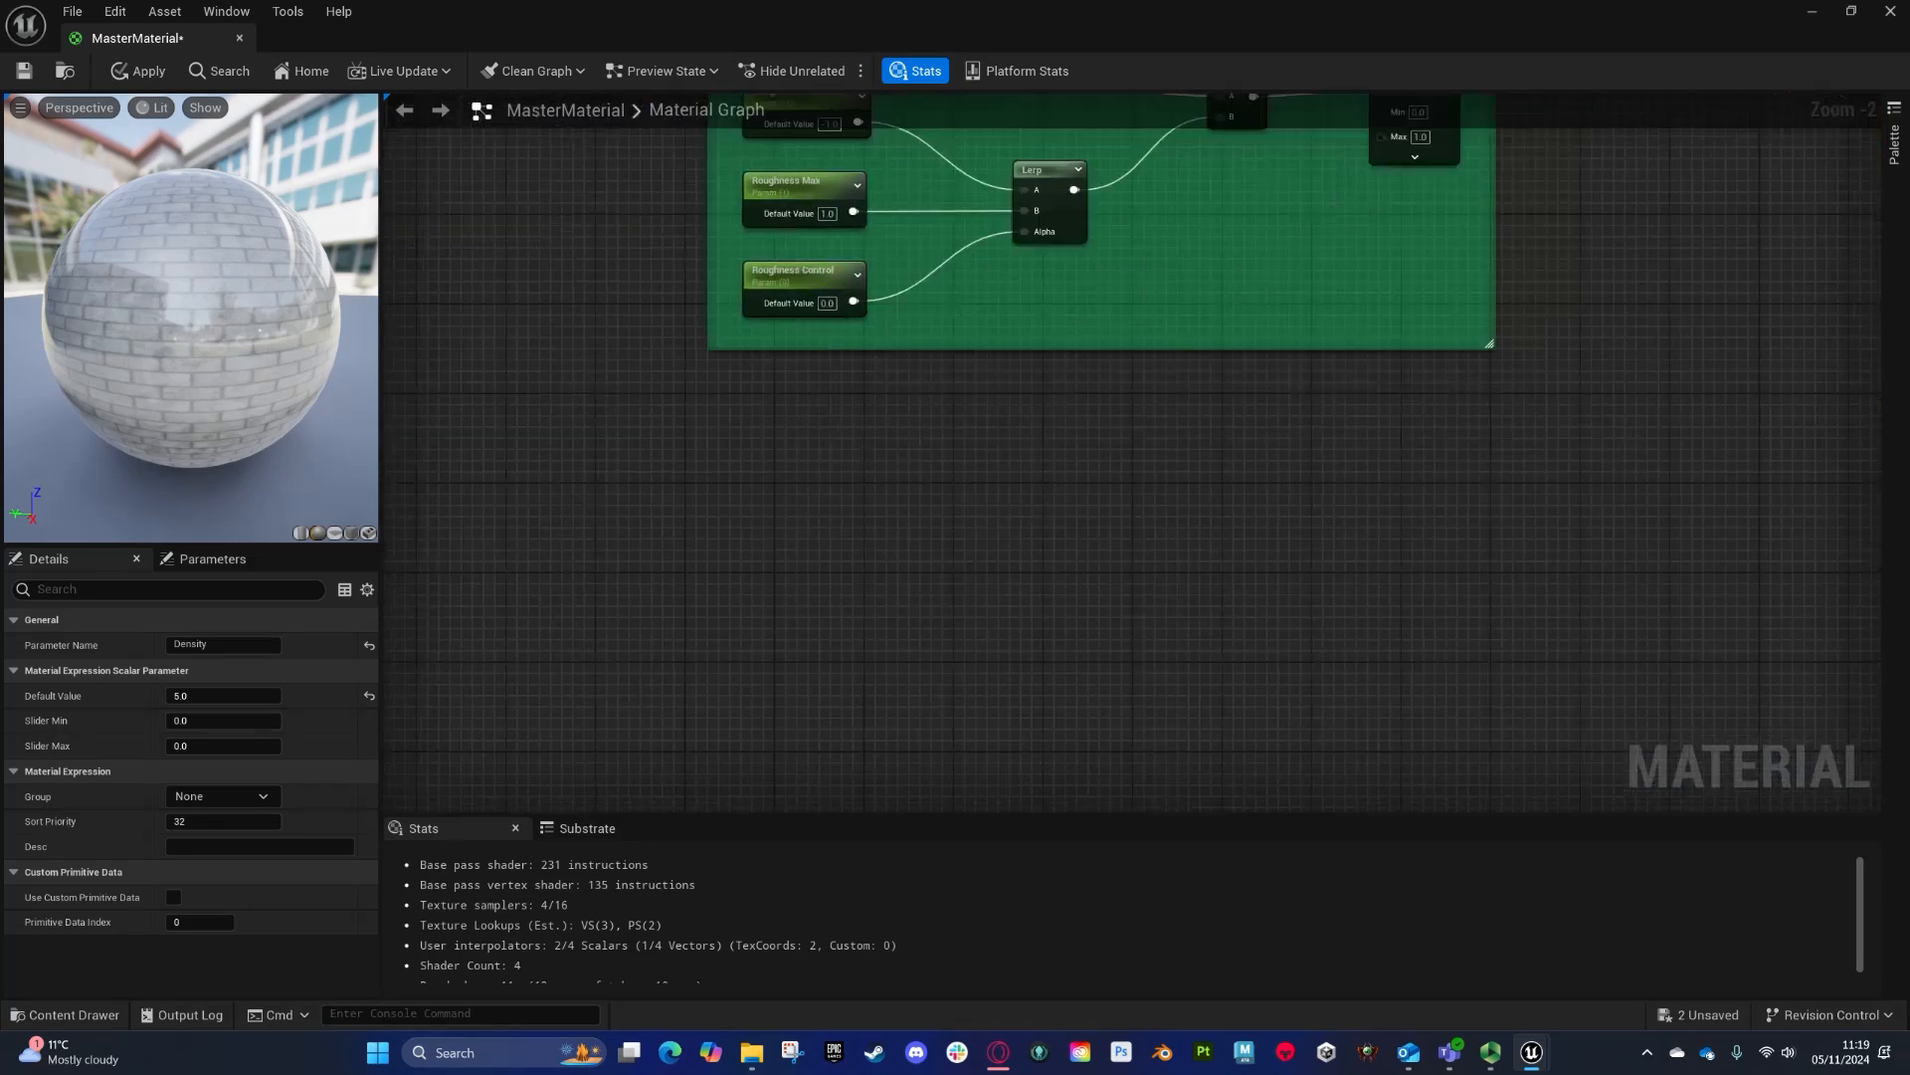
pyautogui.rightClick(1143, 483)
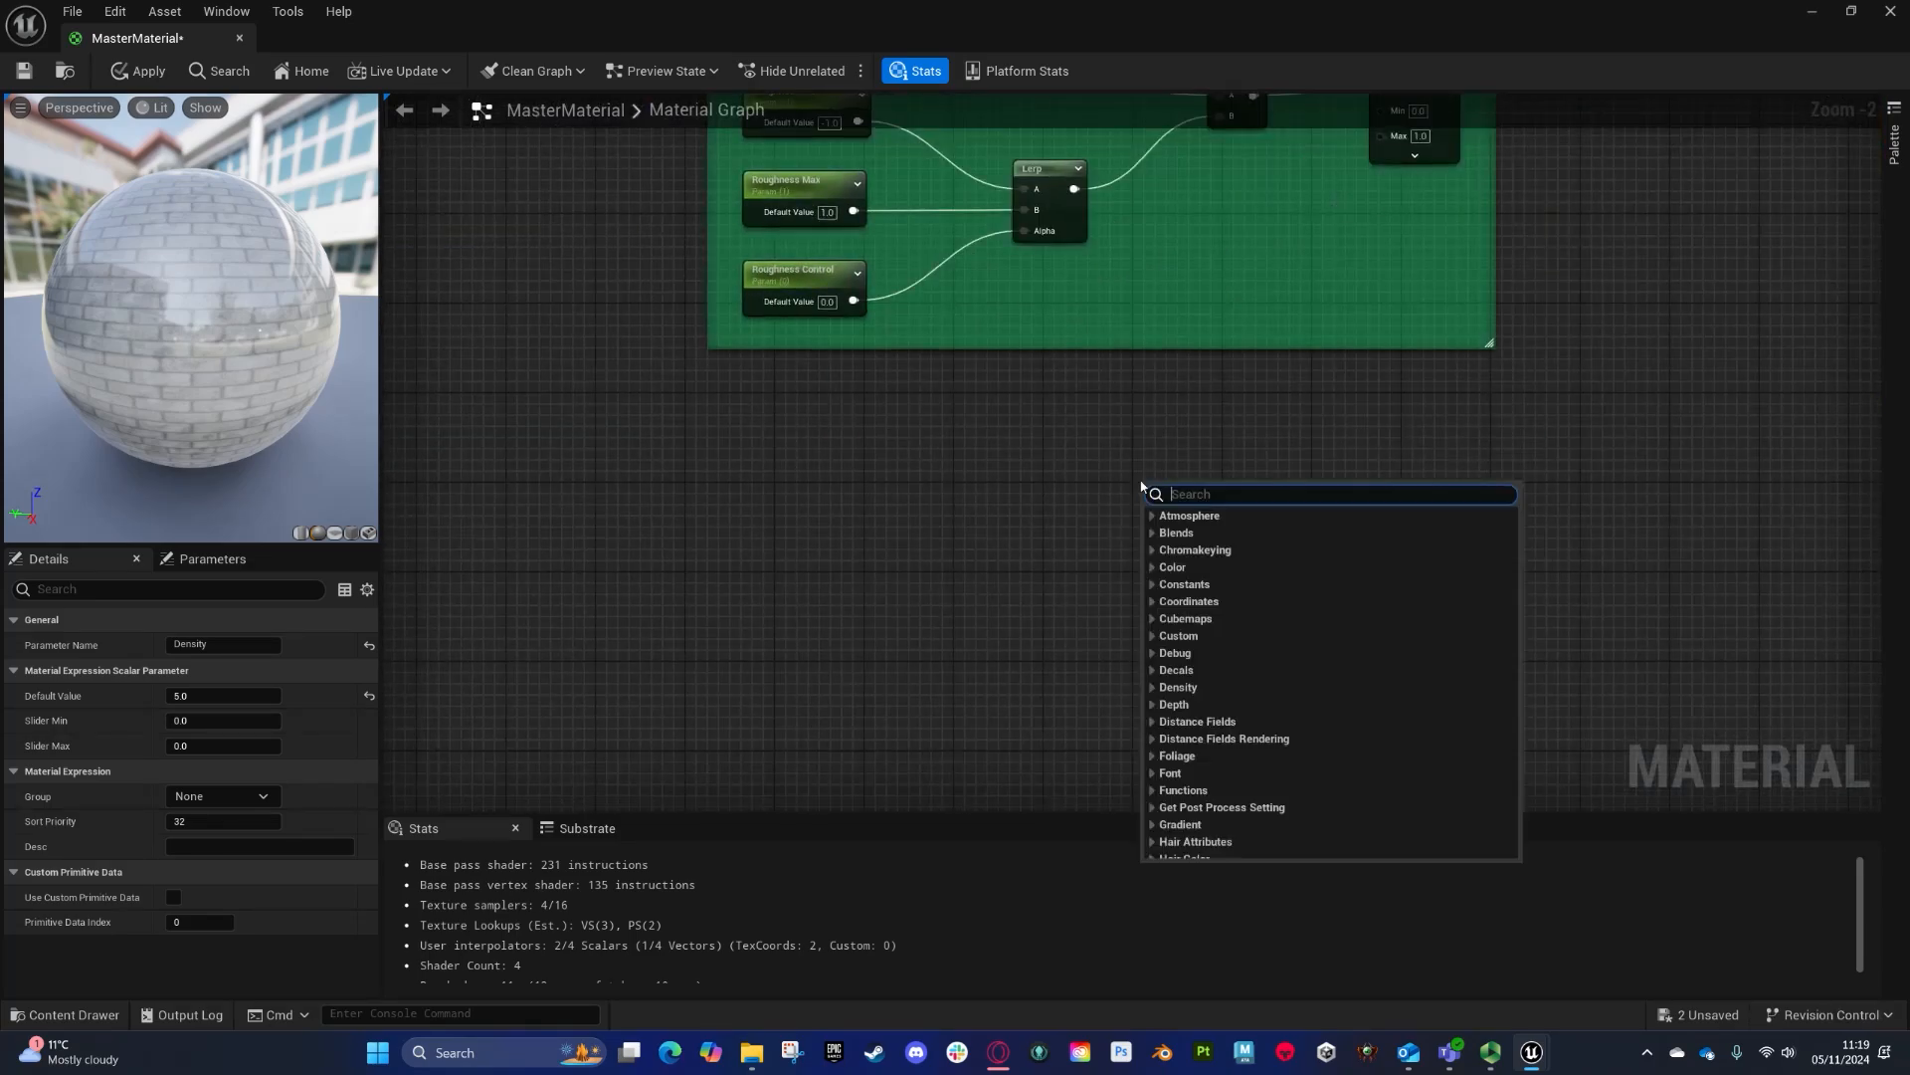
pyautogui.write('para2d')
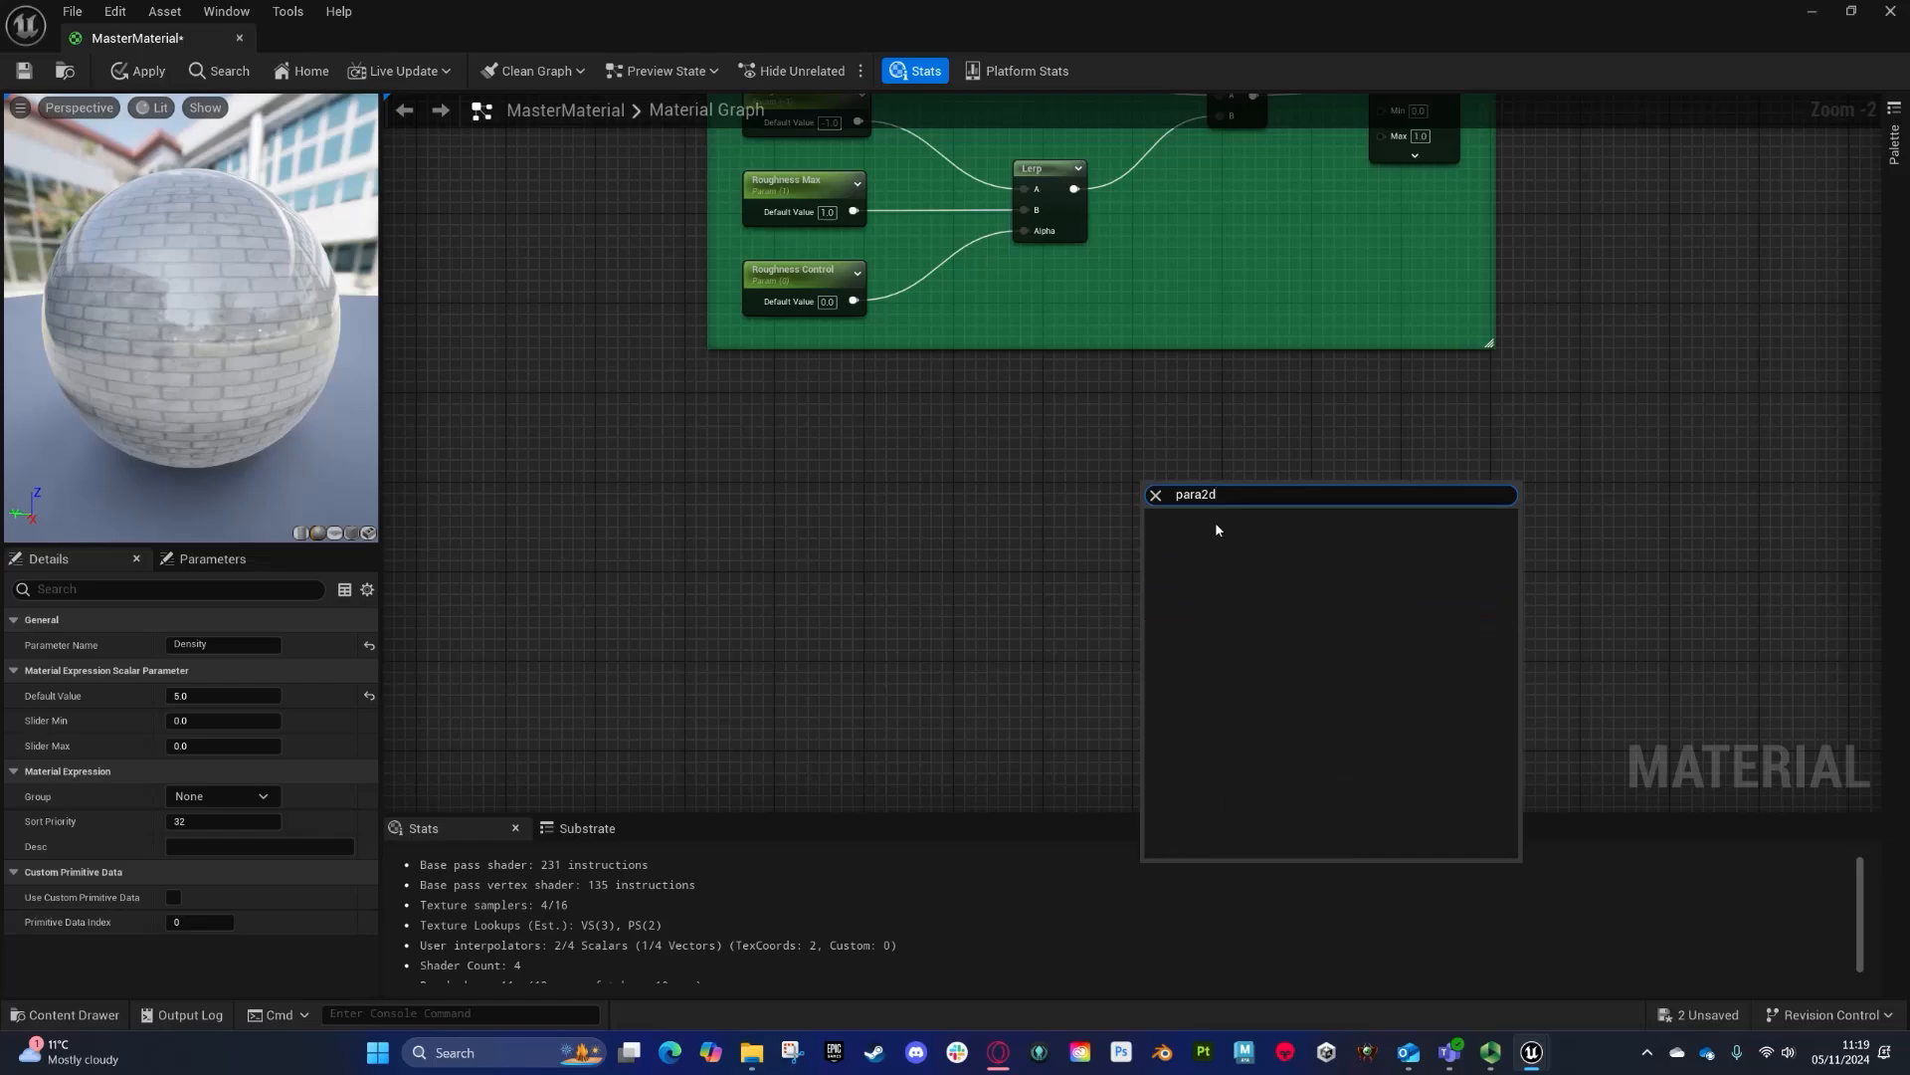
pyautogui.click(1214, 521)
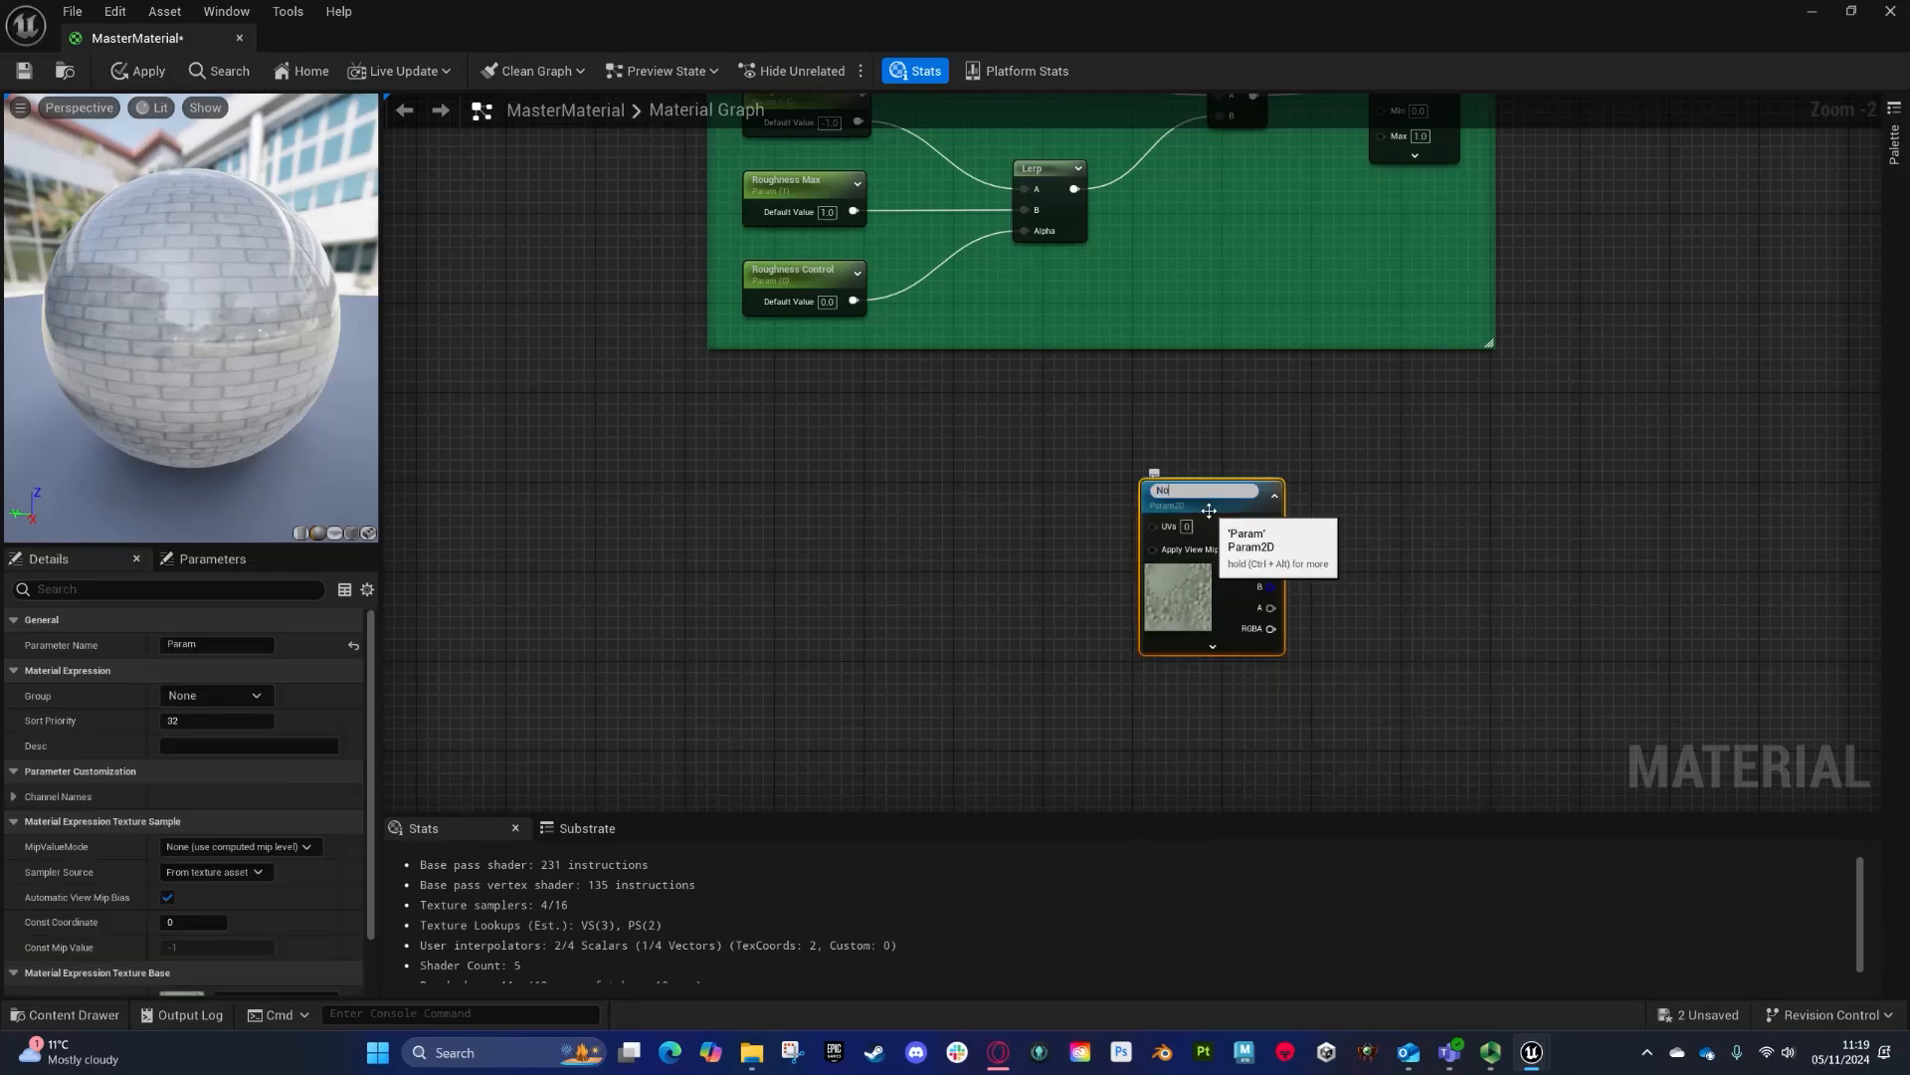
pyautogui.write('Normal Map')
pyautogui.press('Return')
# - Add a second texture sample parameter named Detail under the Normal Map node
pyautogui.moveTo(1207, 735); pyautogui.dragTo(1249, 455, button='right')
pyautogui.rightClick(1249, 456)
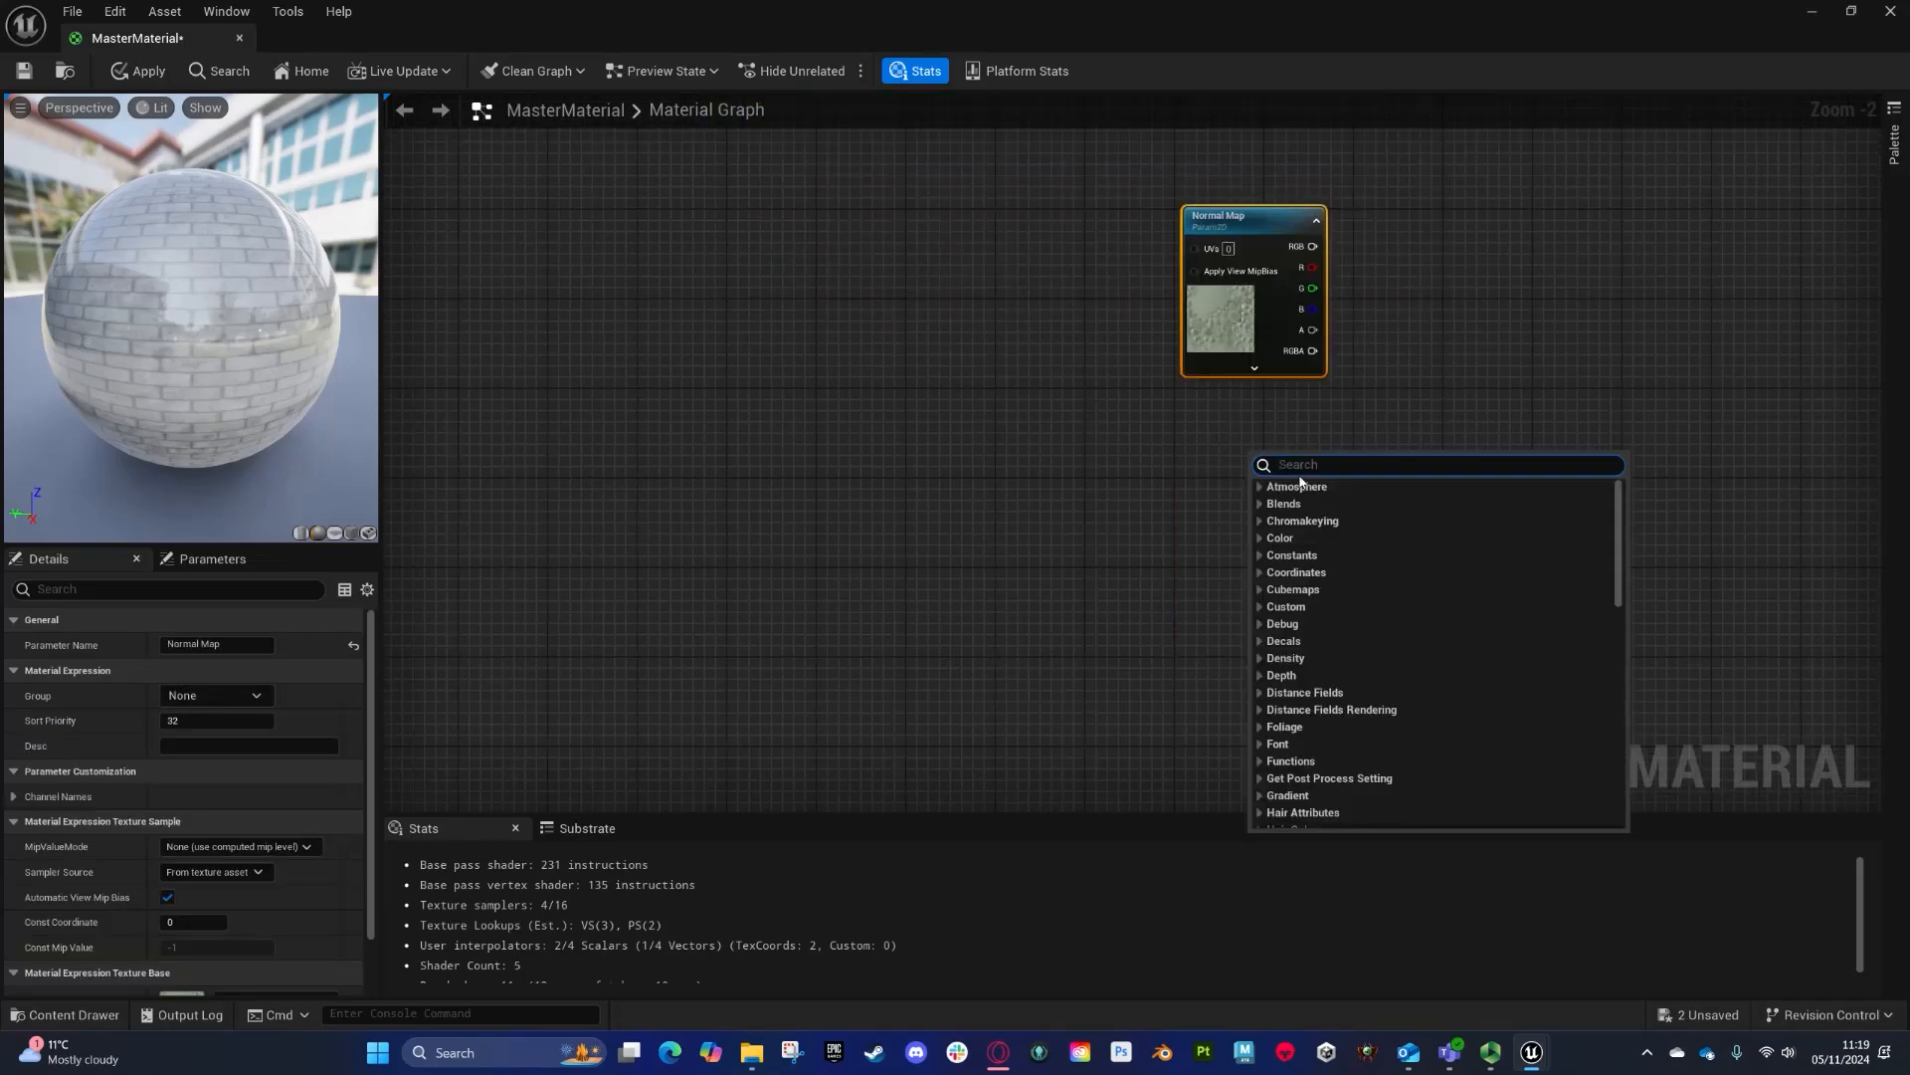
pyautogui.write('para 2d')
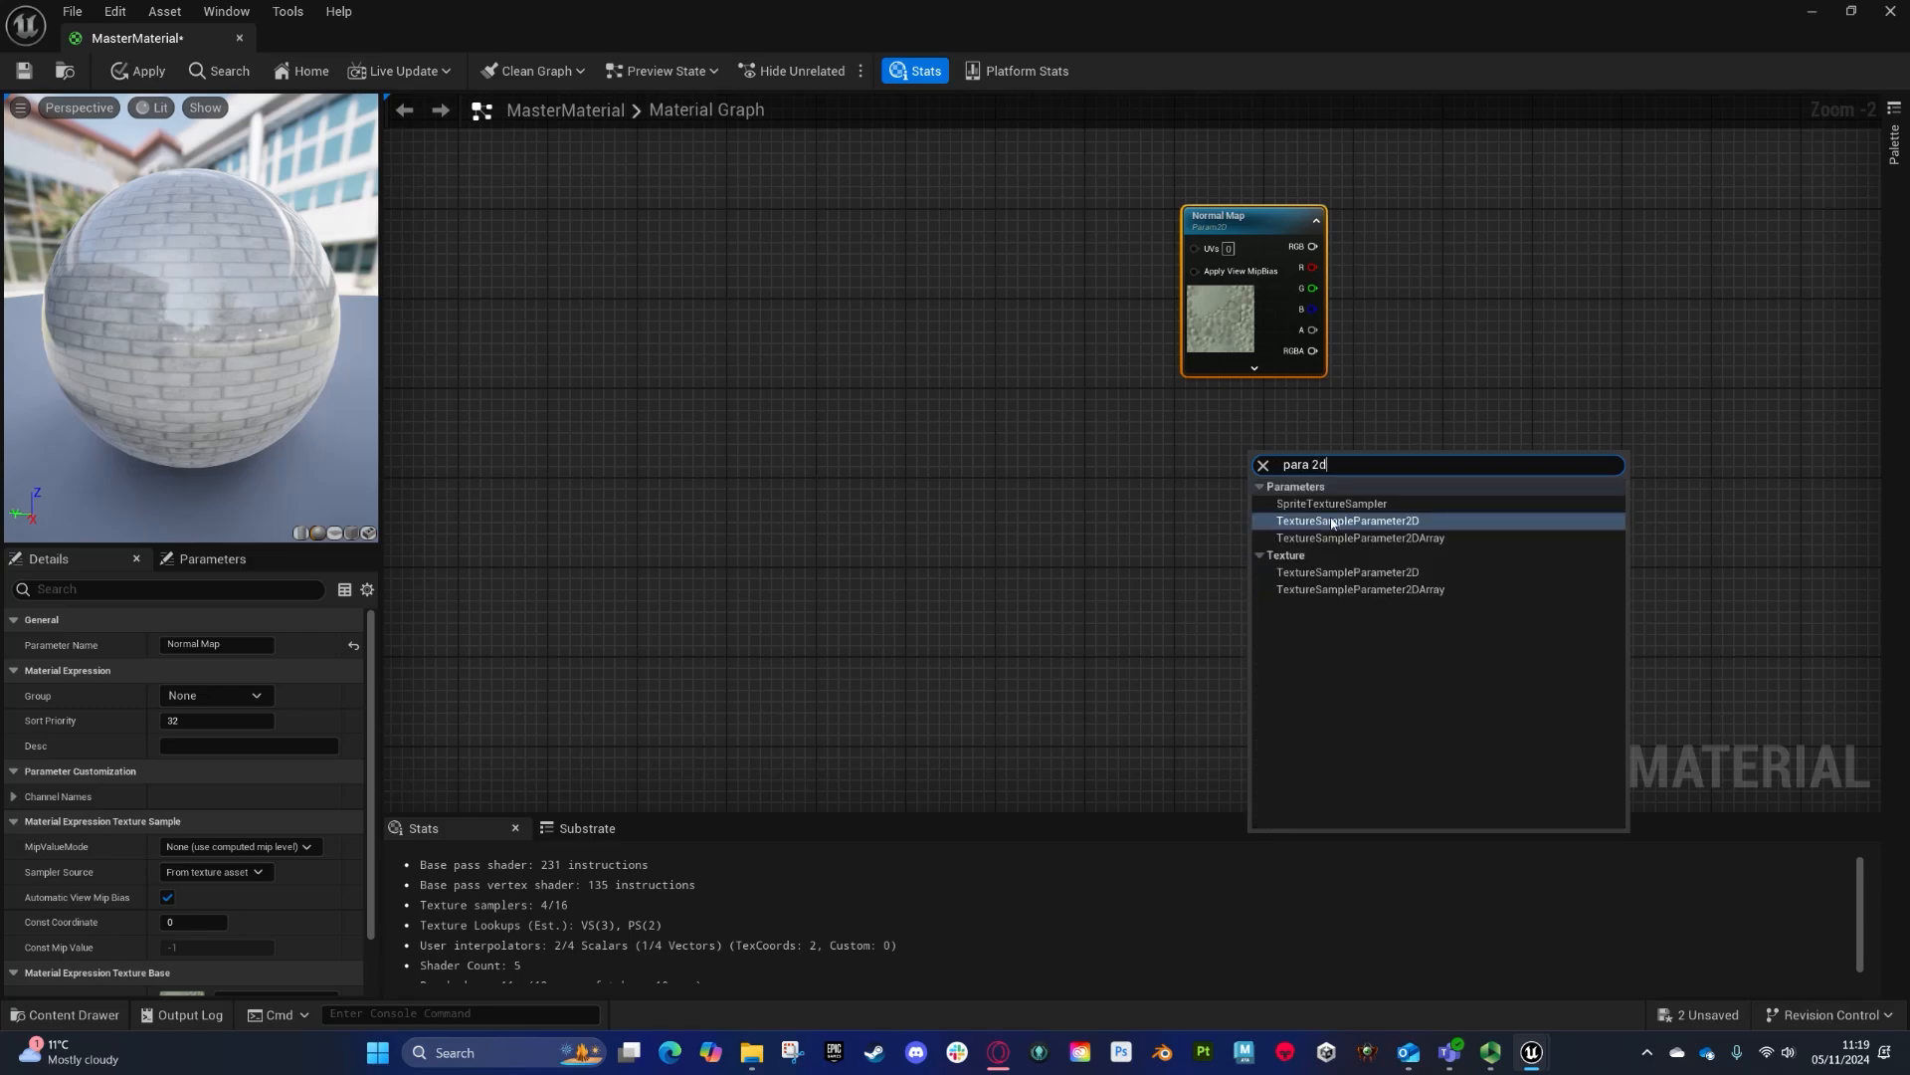
pyautogui.click(1333, 521)
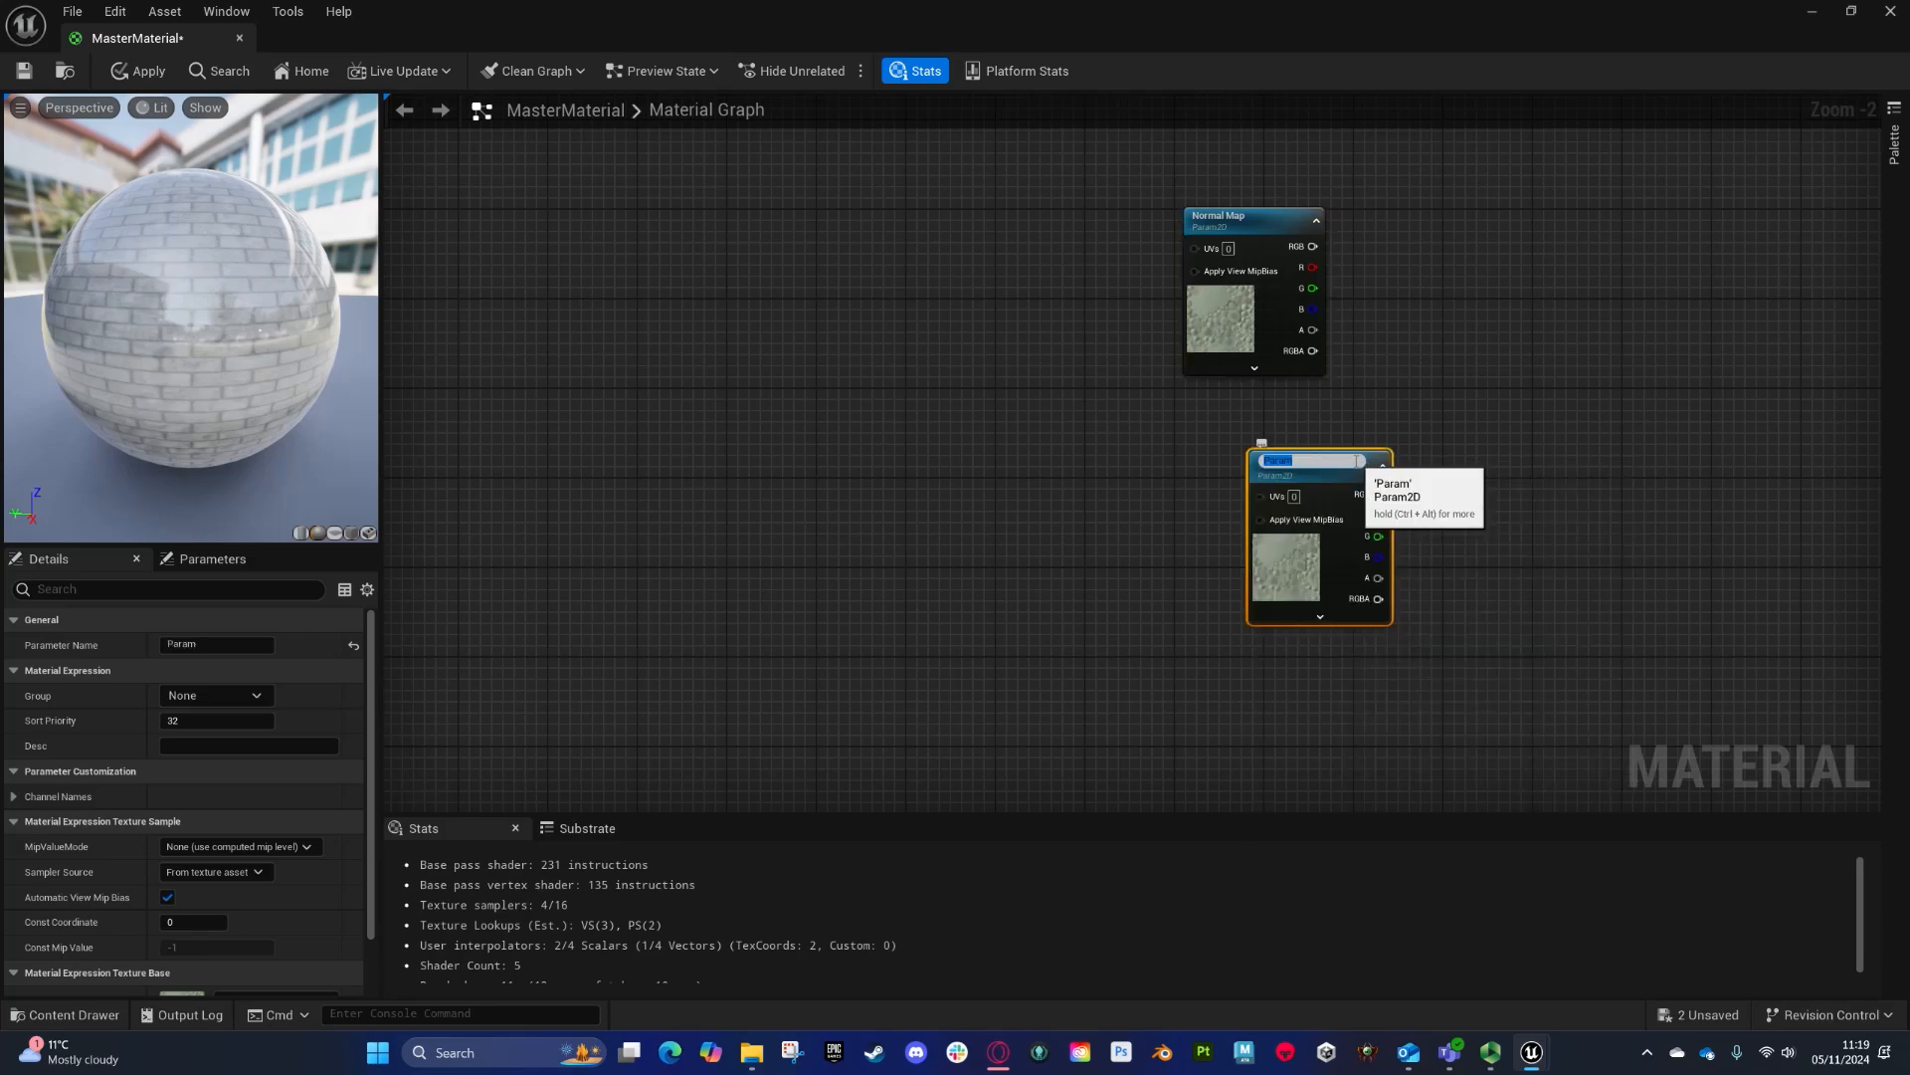
pyautogui.write('Detail')
pyautogui.press('Return')
# - Add a scalar parameter named Normal Flat below the Detail texture
pyautogui.moveTo(1349, 465); pyautogui.dragTo(1284, 426)
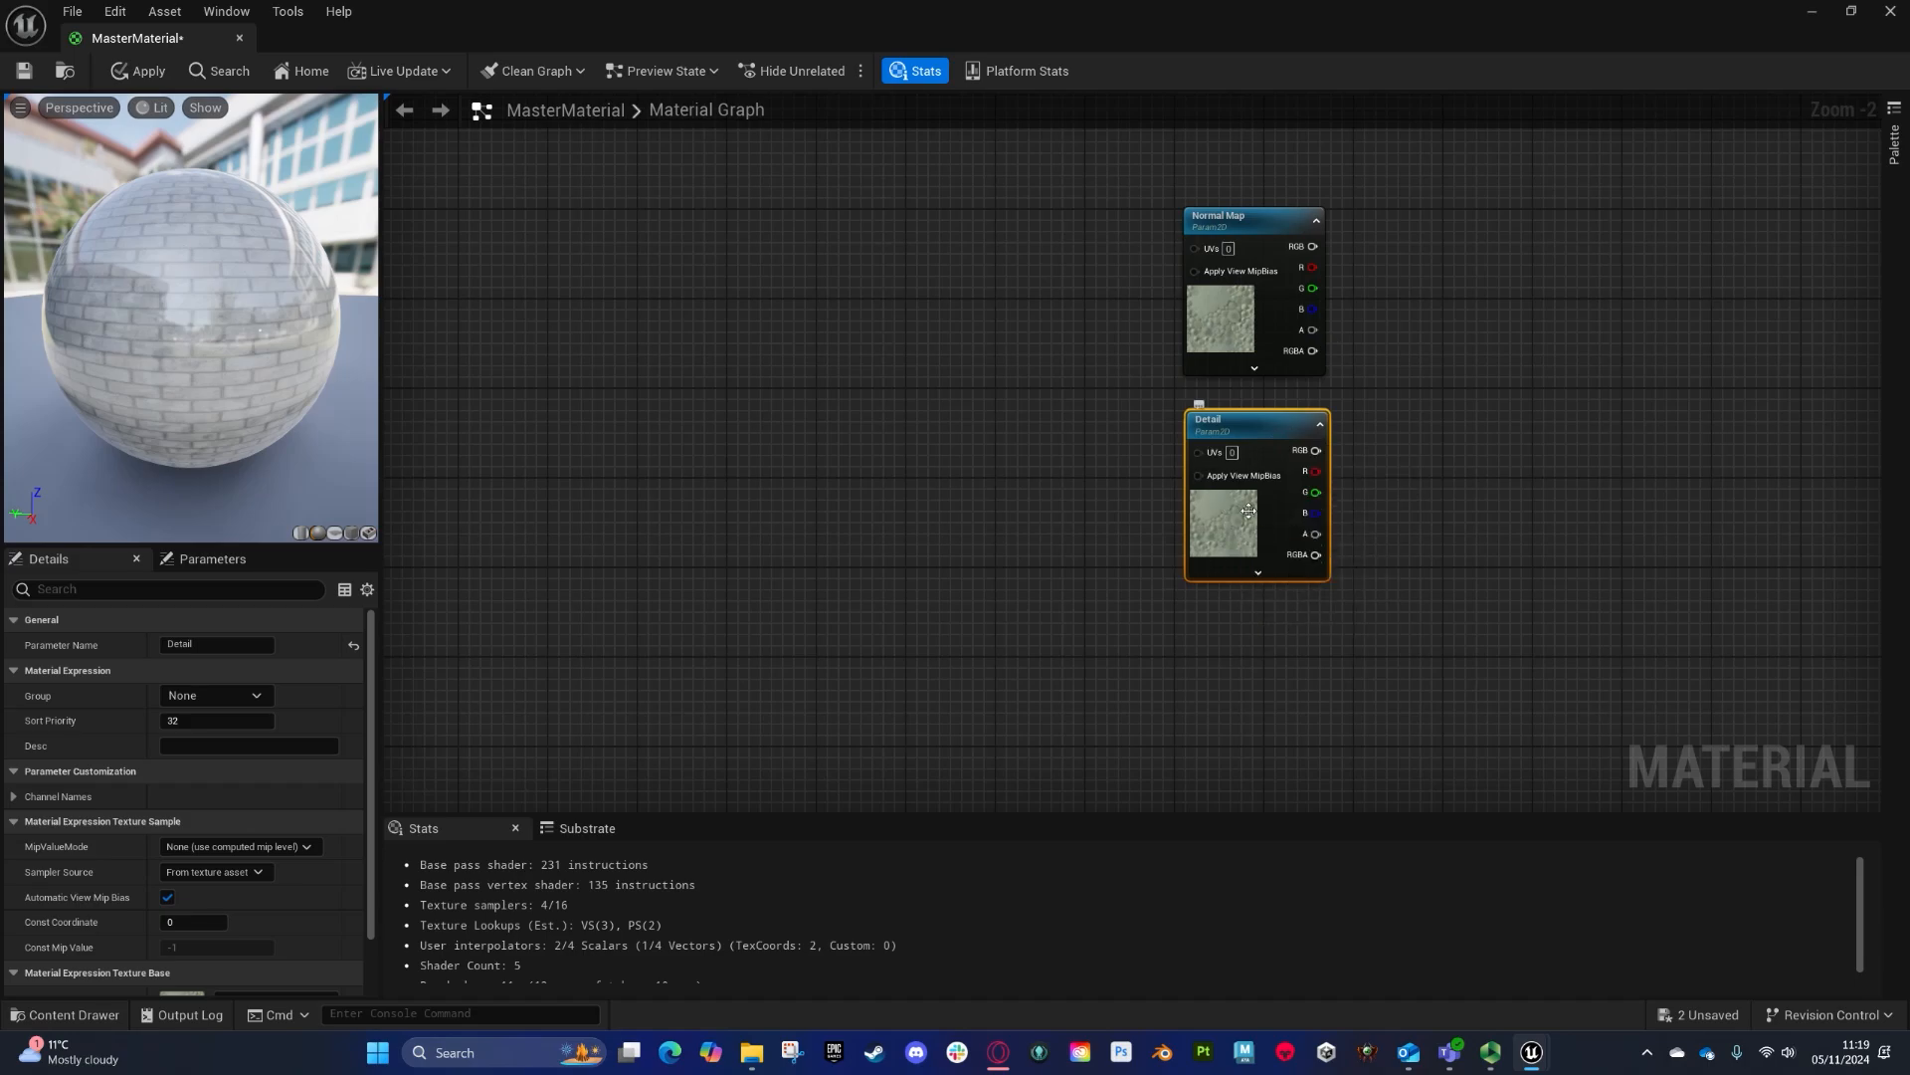
pyautogui.moveTo(1041, 337); pyautogui.dragTo(915, 485, button='right')
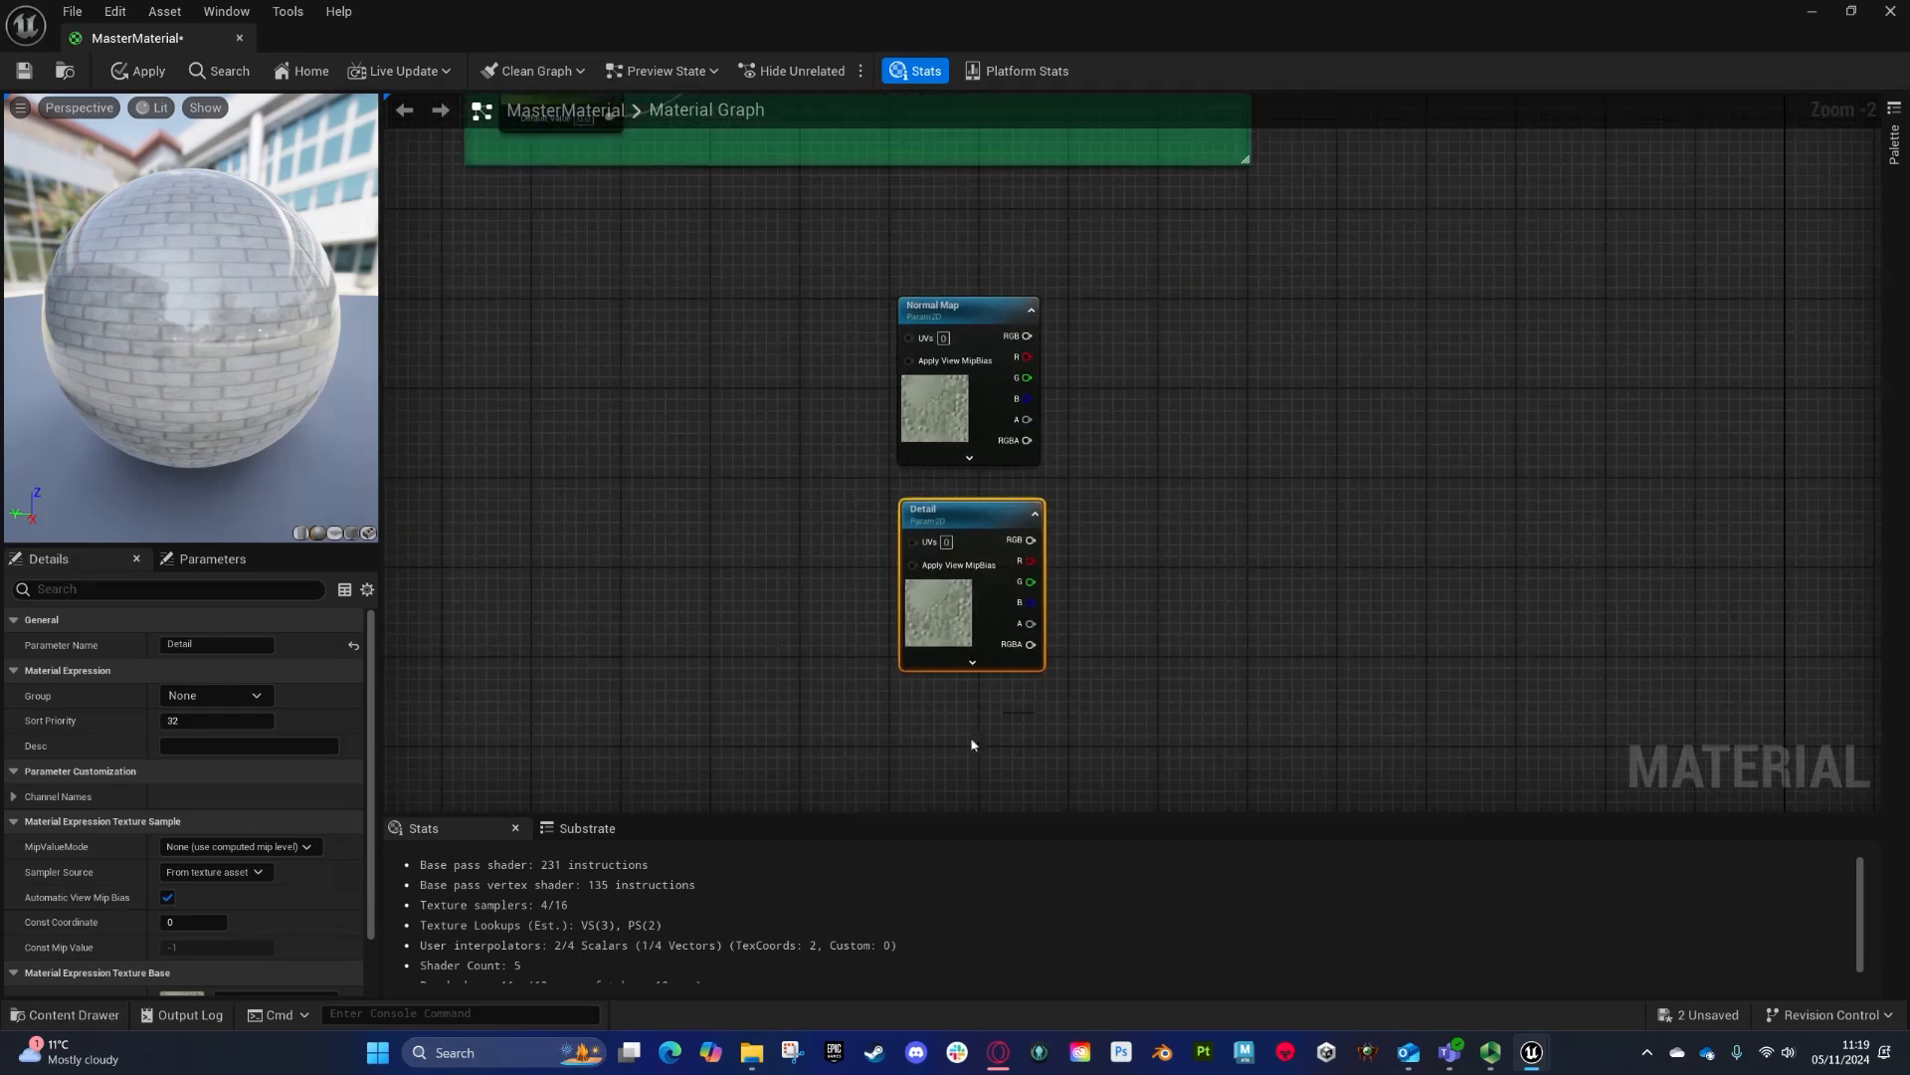
pyautogui.moveTo(972, 744); pyautogui.dragTo(970, 516, button='right')
pyautogui.rightClick(939, 540)
pyautogui.write('s')
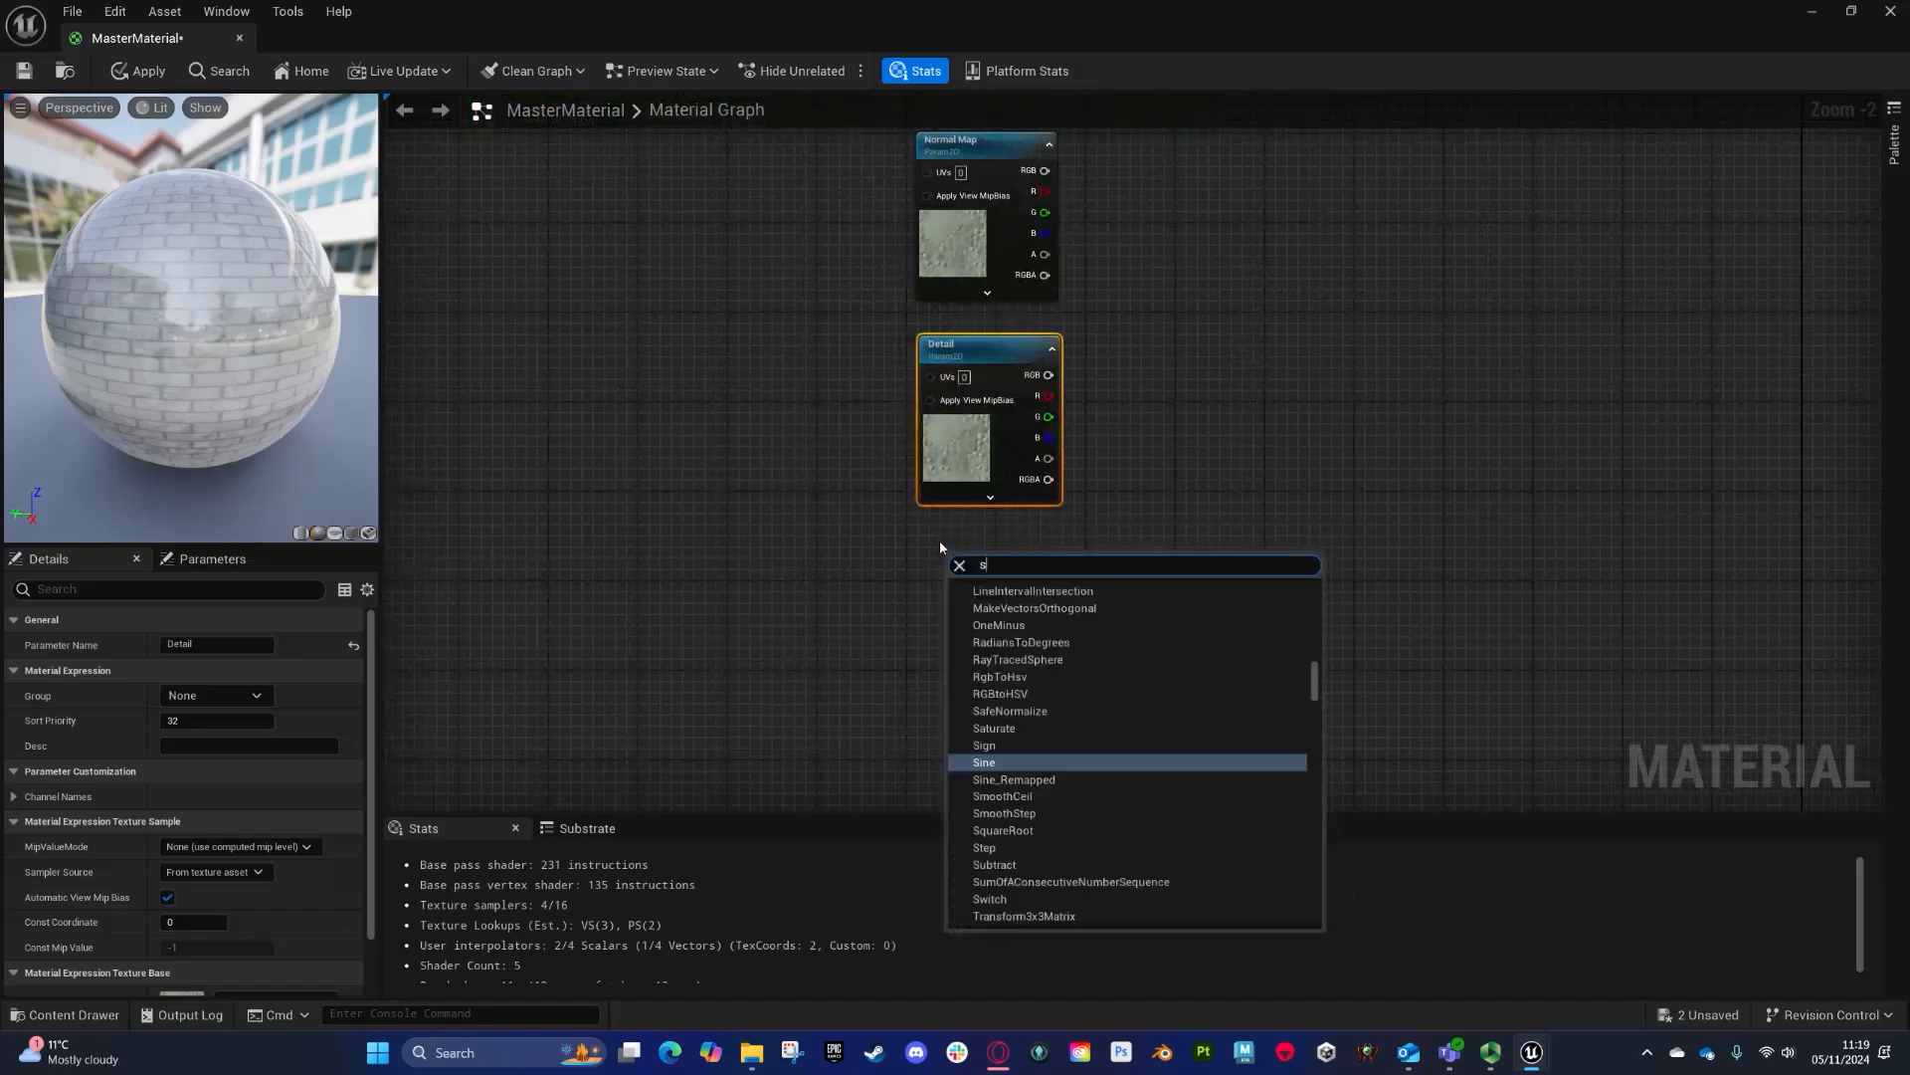
pyautogui.click(939, 540)
pyautogui.press('s')
pyautogui.click(940, 553)
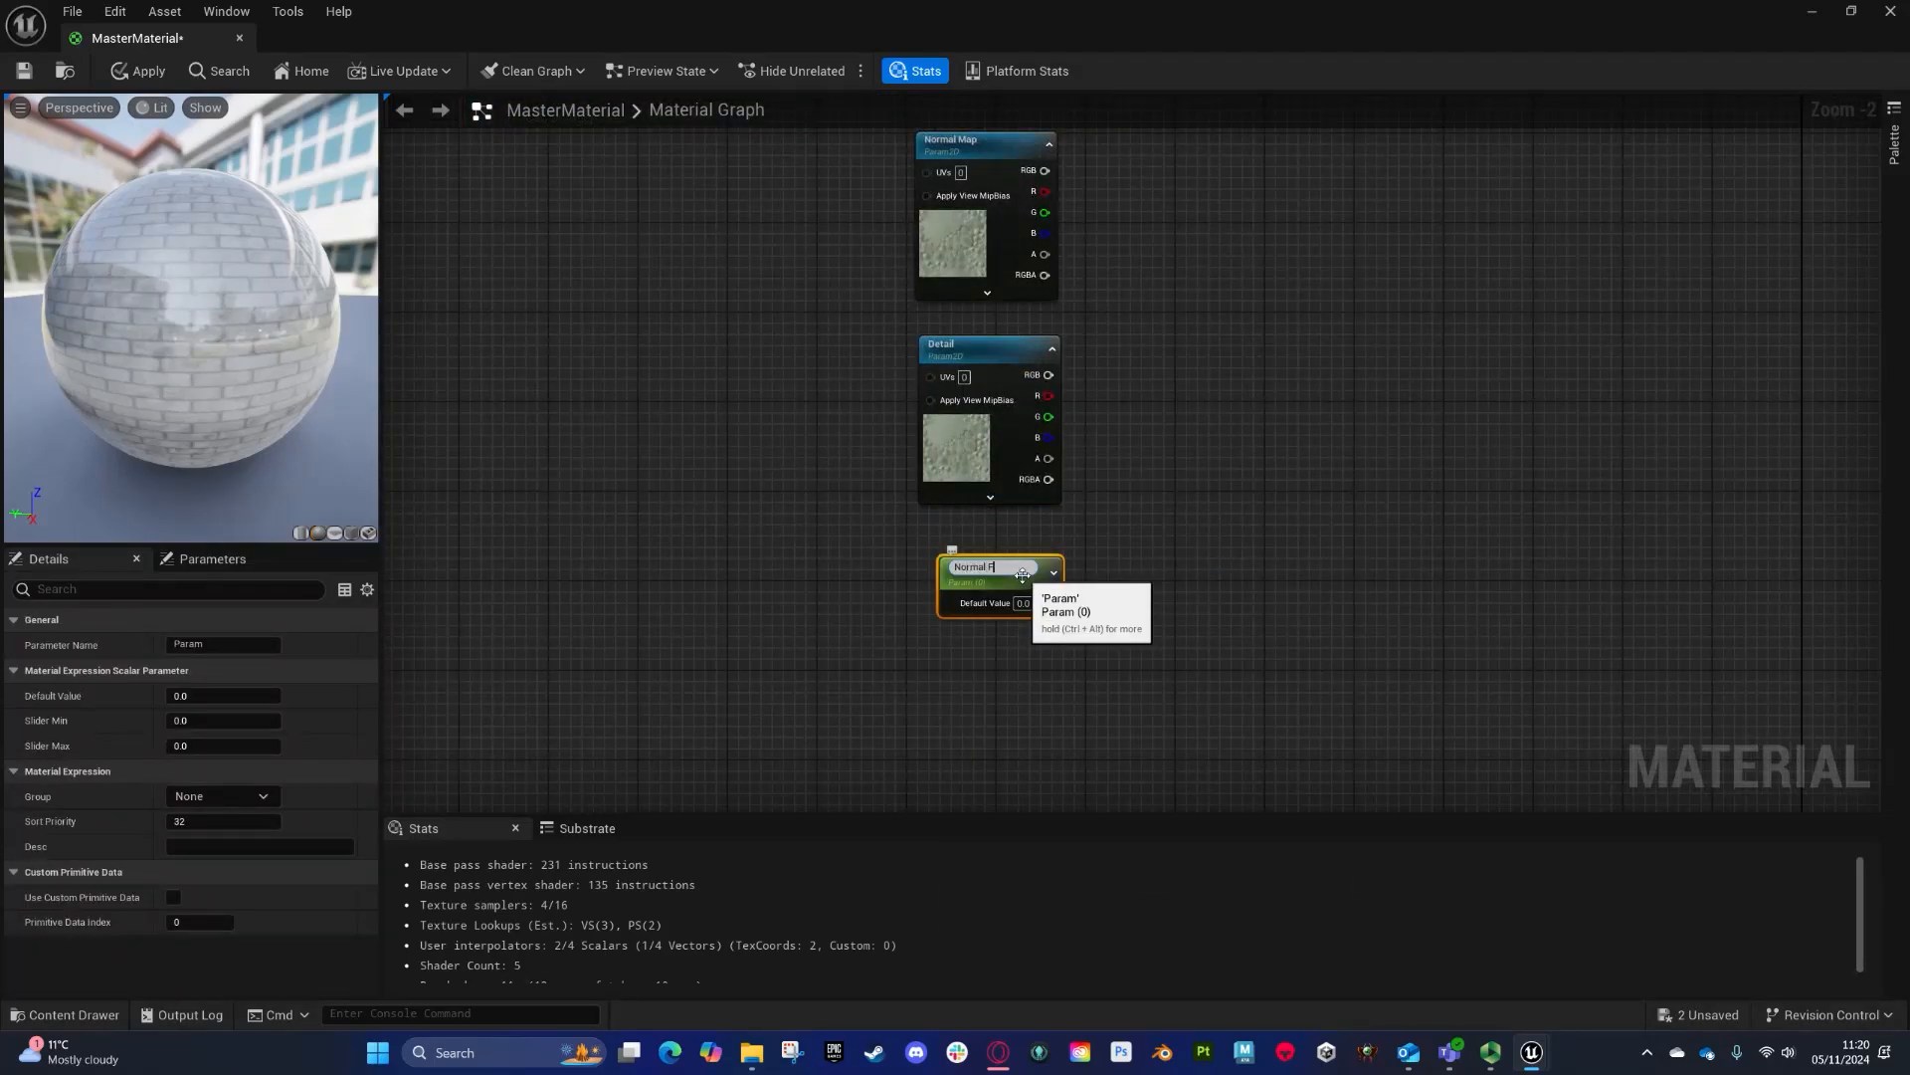
pyautogui.write('Normal Flat')
# - Add a FlattenNormal node fed by the Detail RGB output, with Normal Flat driving its flatness
pyautogui.moveTo(1048, 375); pyautogui.dragTo(1173, 380)
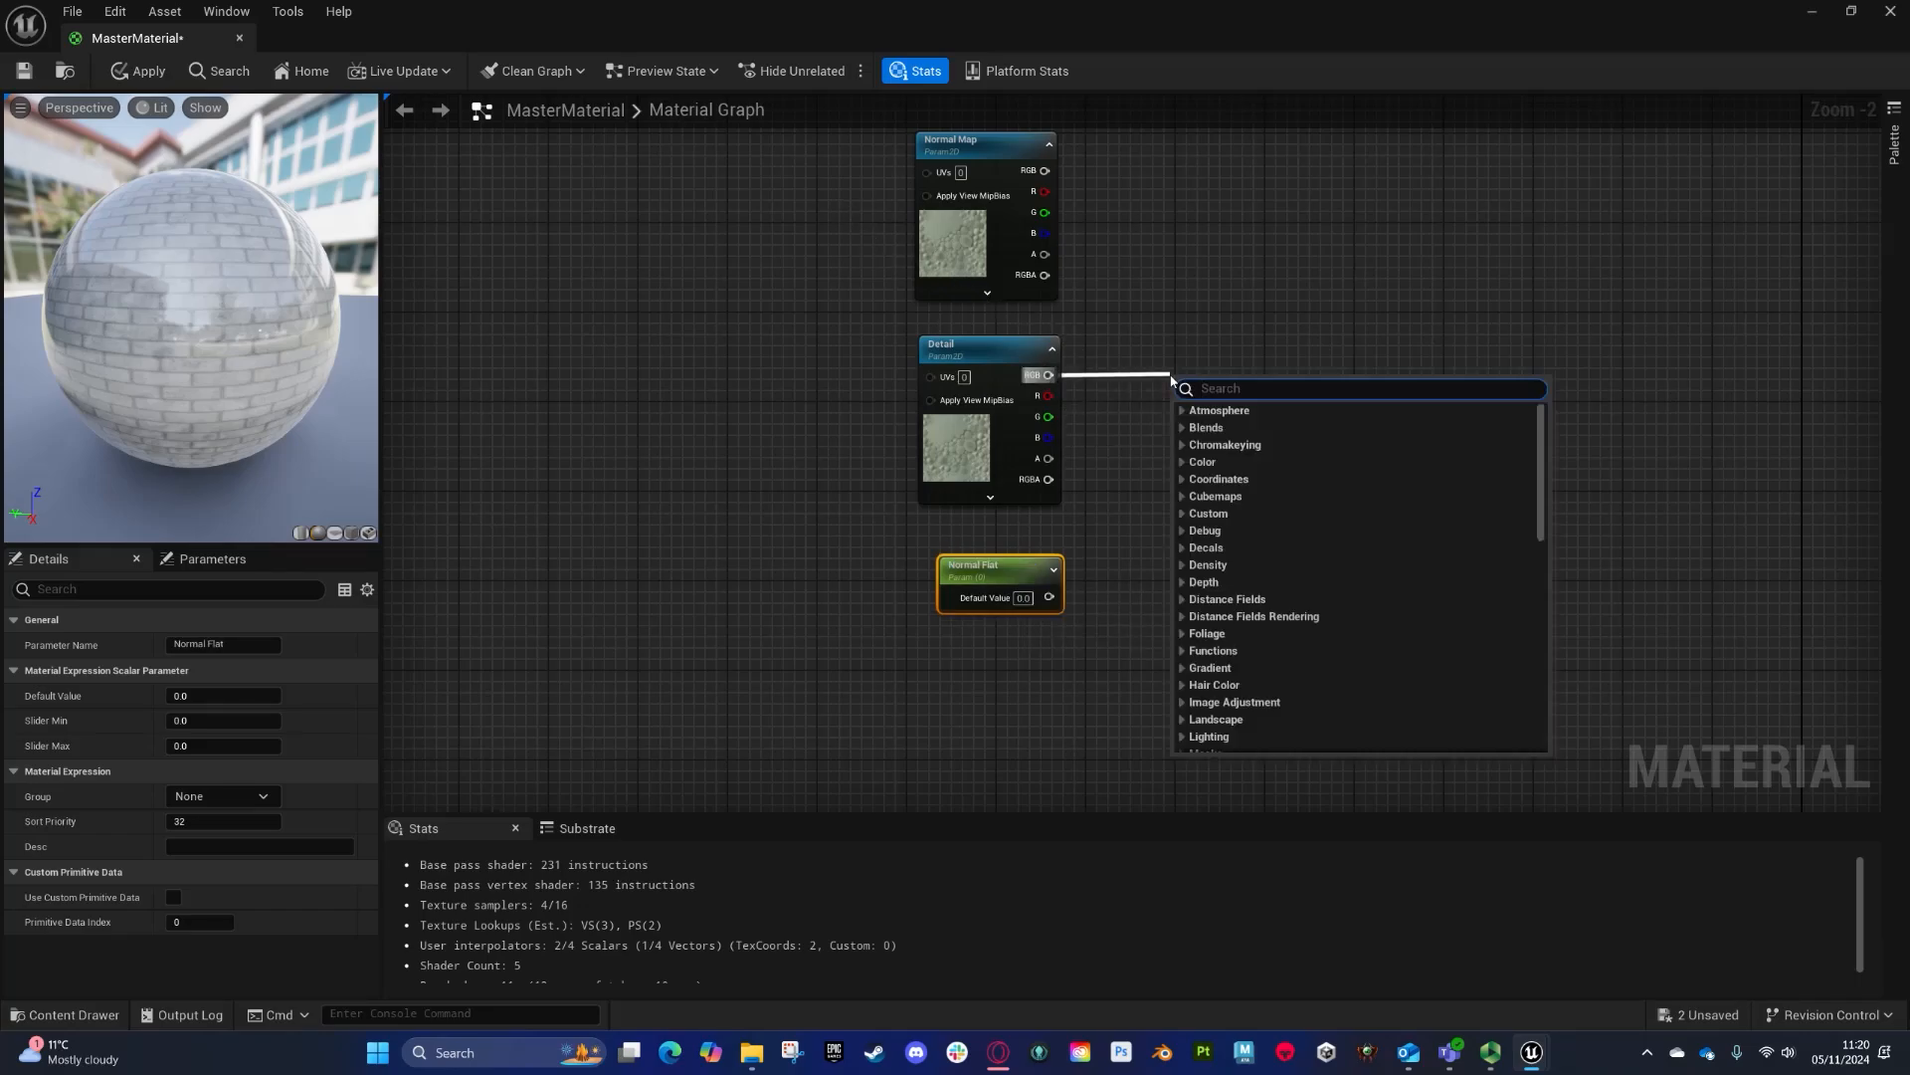
pyautogui.write('flatt')
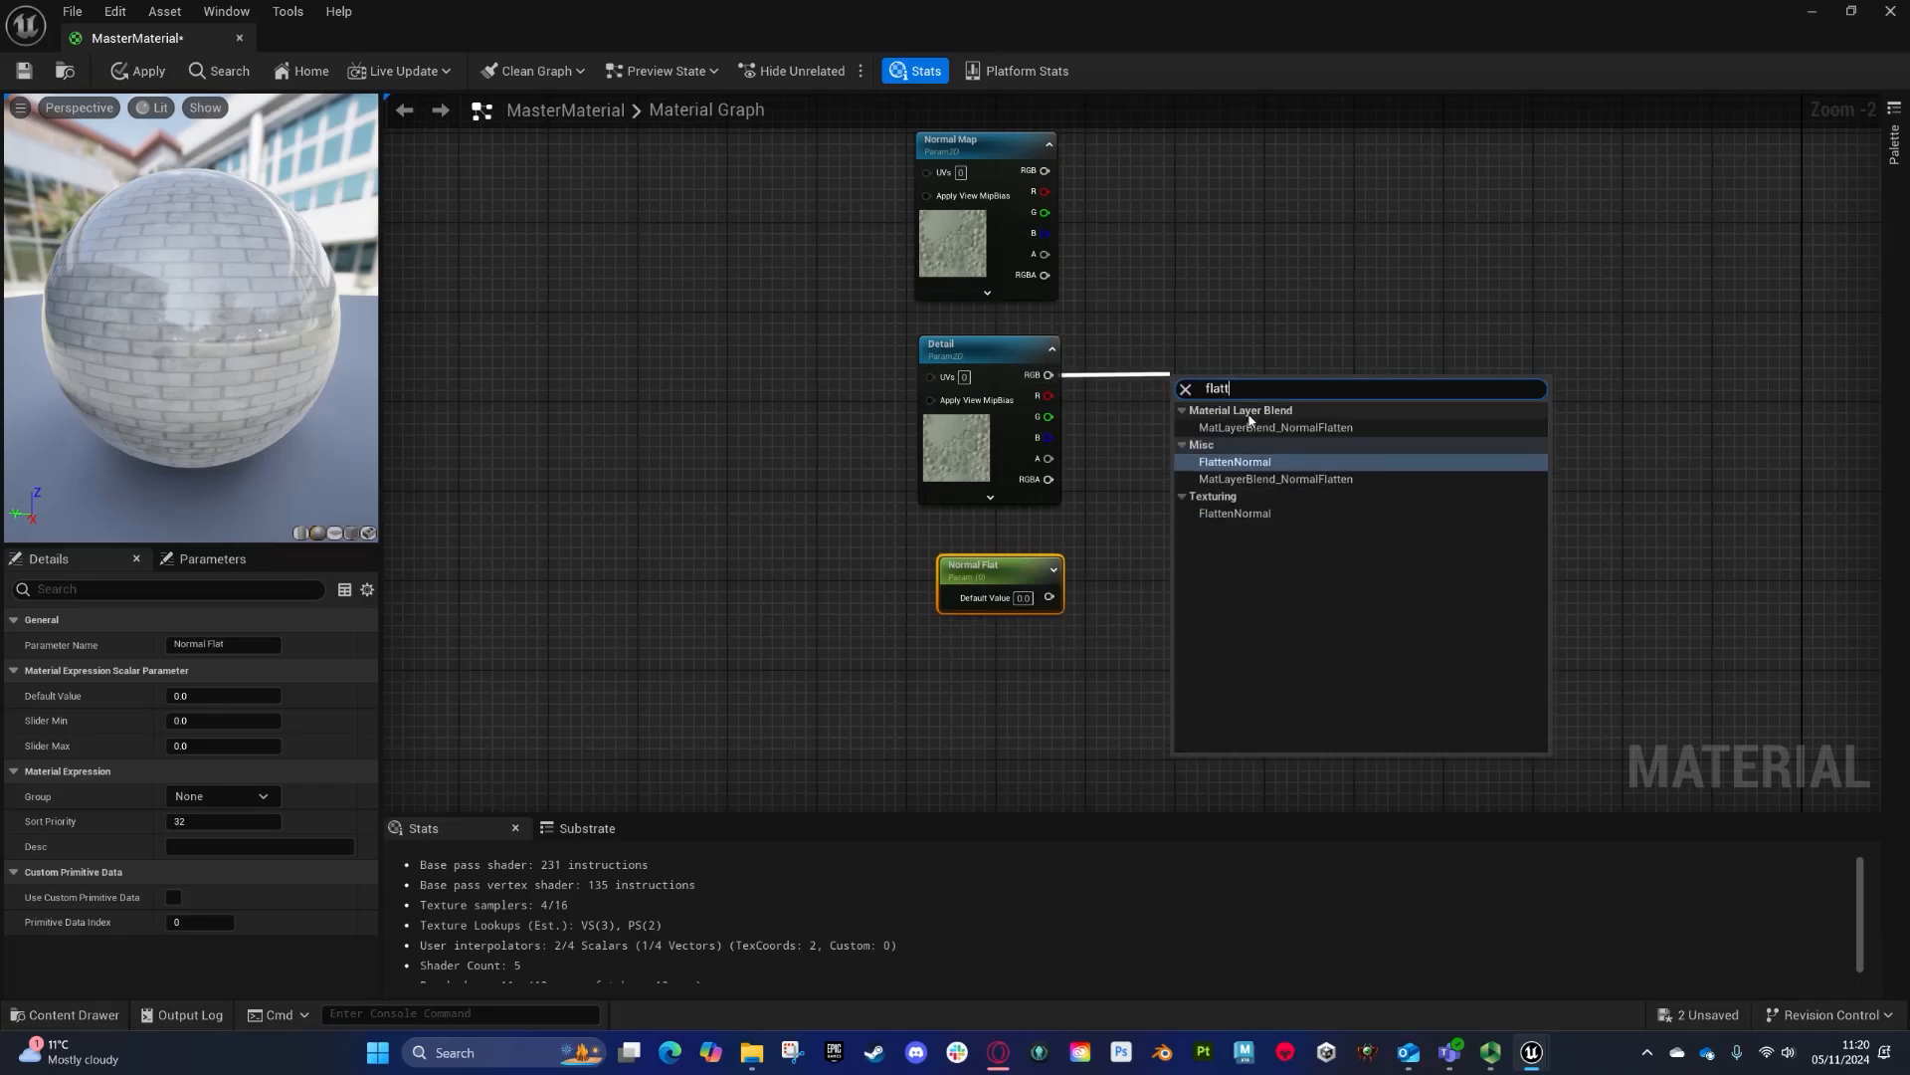
pyautogui.click(1244, 462)
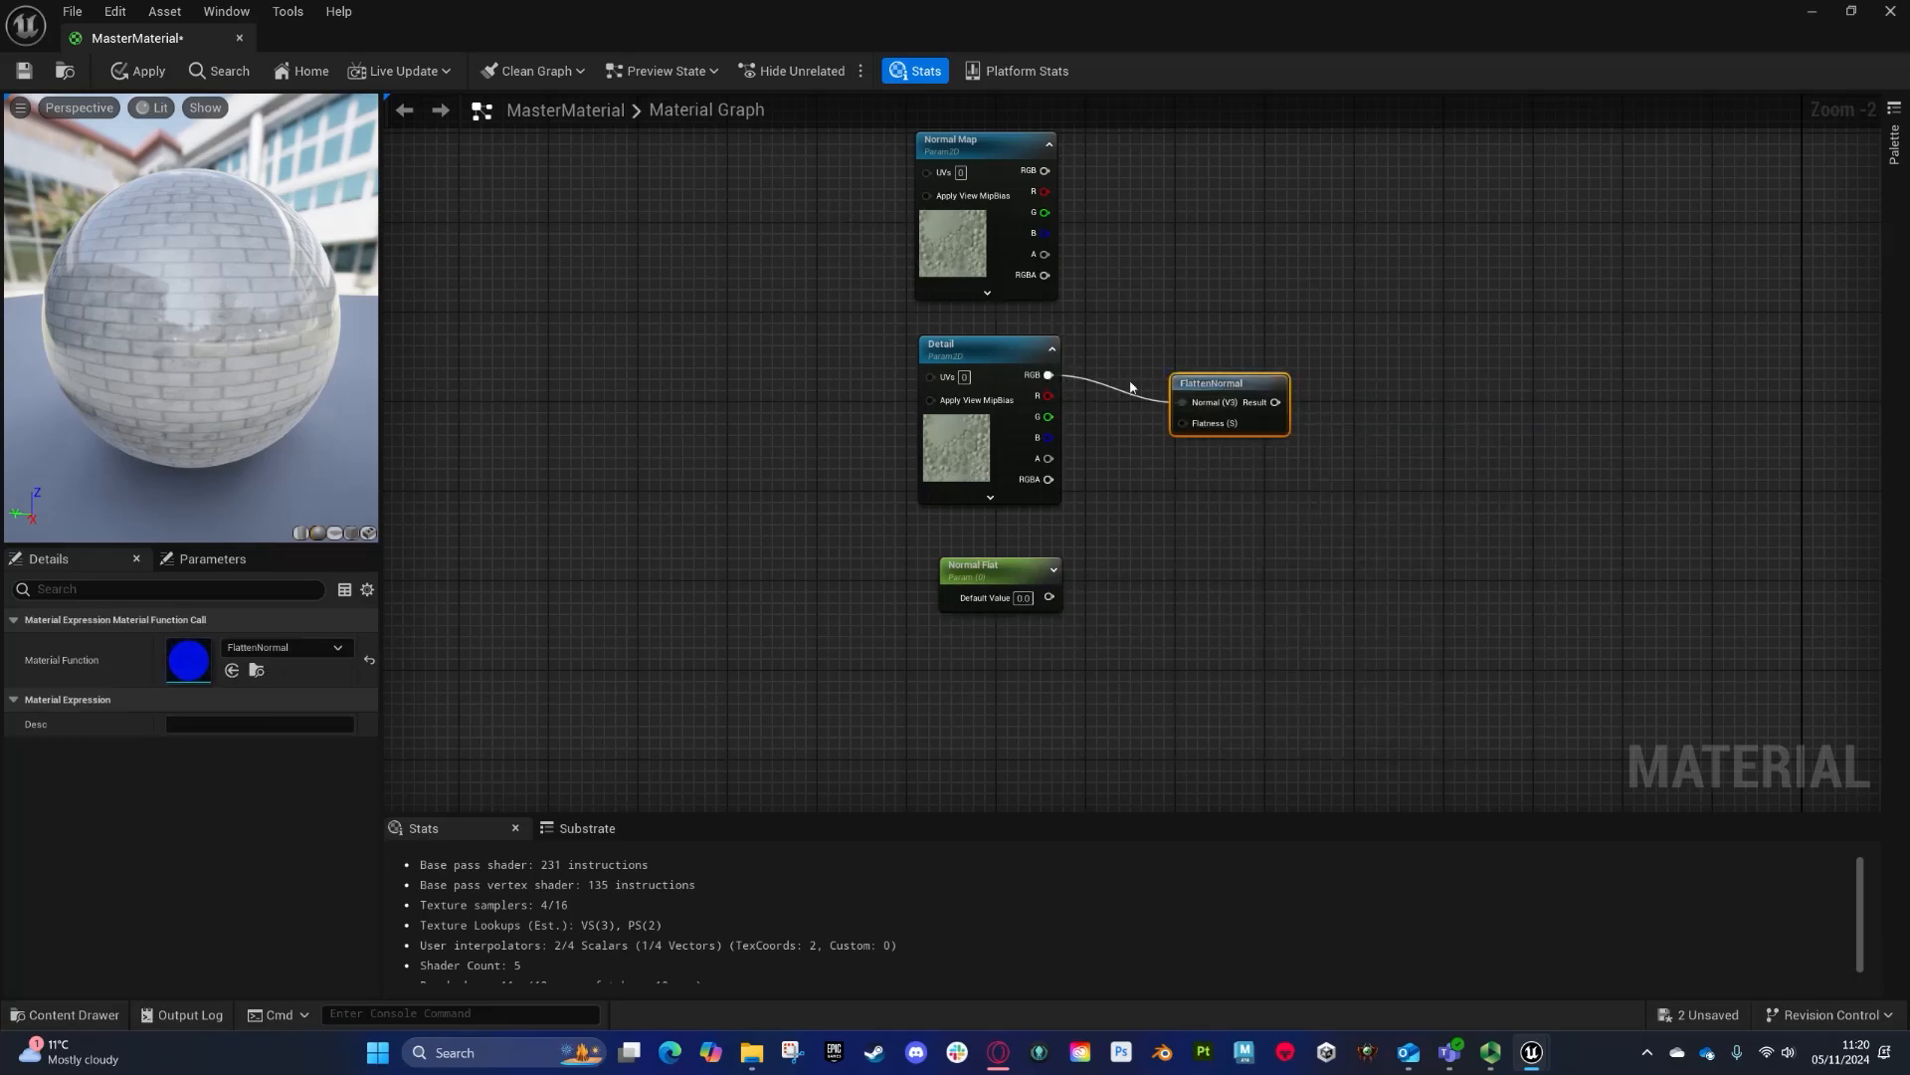
pyautogui.moveTo(1112, 516); pyautogui.dragTo(1048, 597)
pyautogui.moveTo(1162, 430); pyautogui.dragTo(1093, 581, button='right')
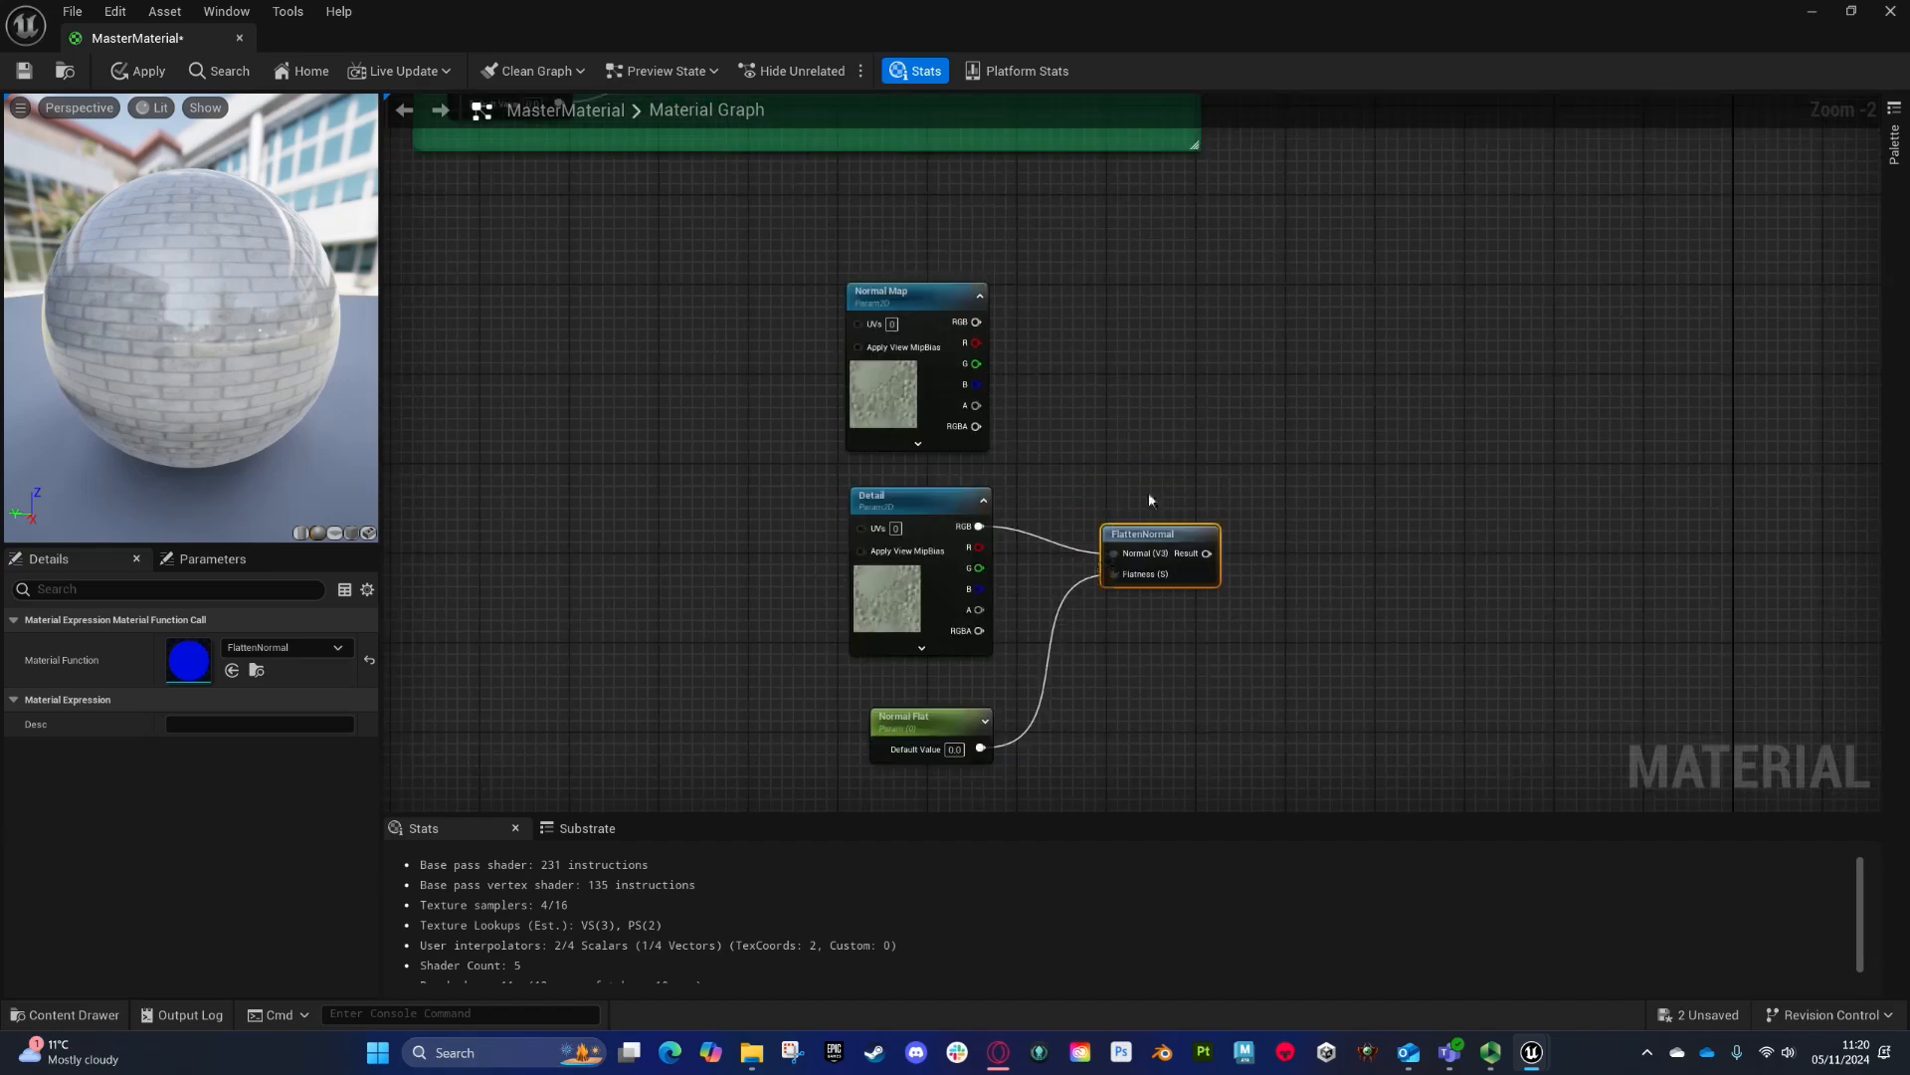
# - Blend the Normal Map with the flattened detail normal using a BlendAngleCorrectedNormals node
pyautogui.moveTo(976, 322); pyautogui.dragTo(1209, 299)
pyautogui.write('bl;e')
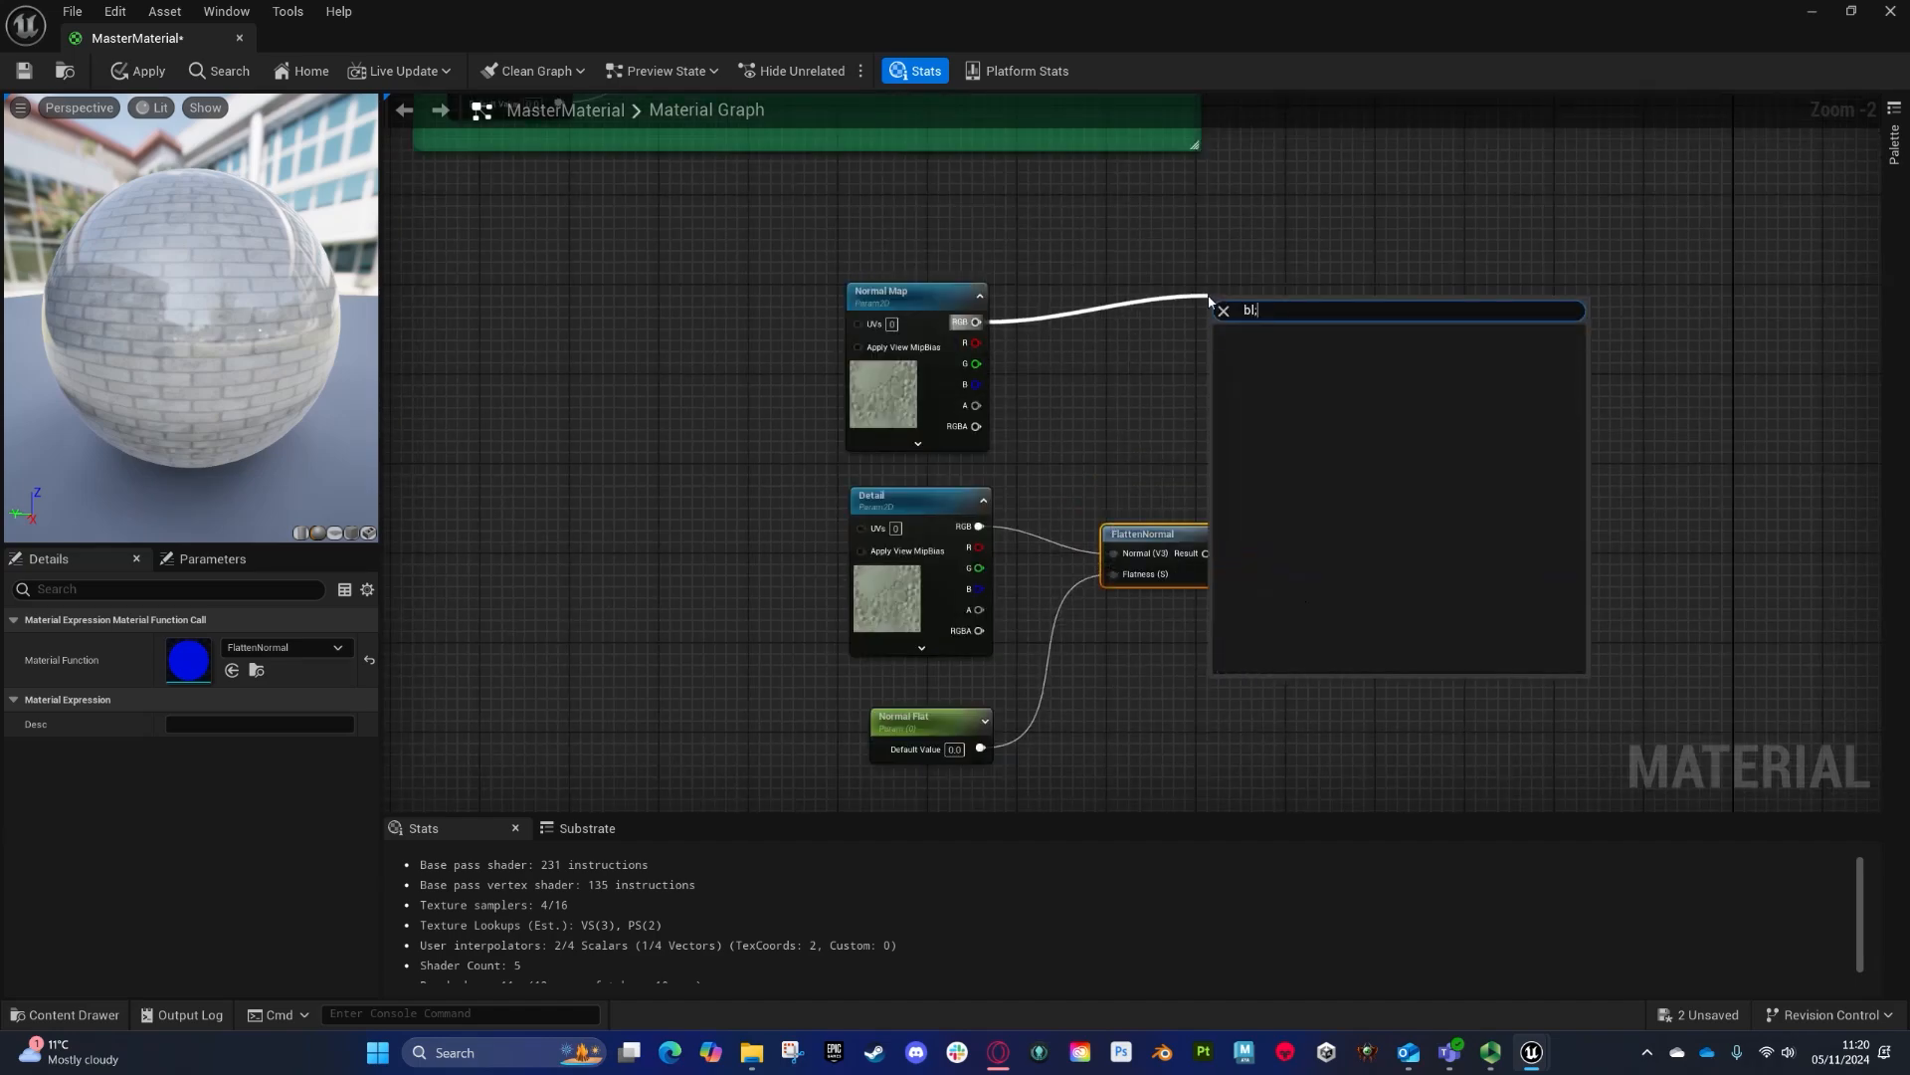
pyautogui.press('BackSpace')
pyautogui.write('end angl')
pyautogui.click(1371, 385)
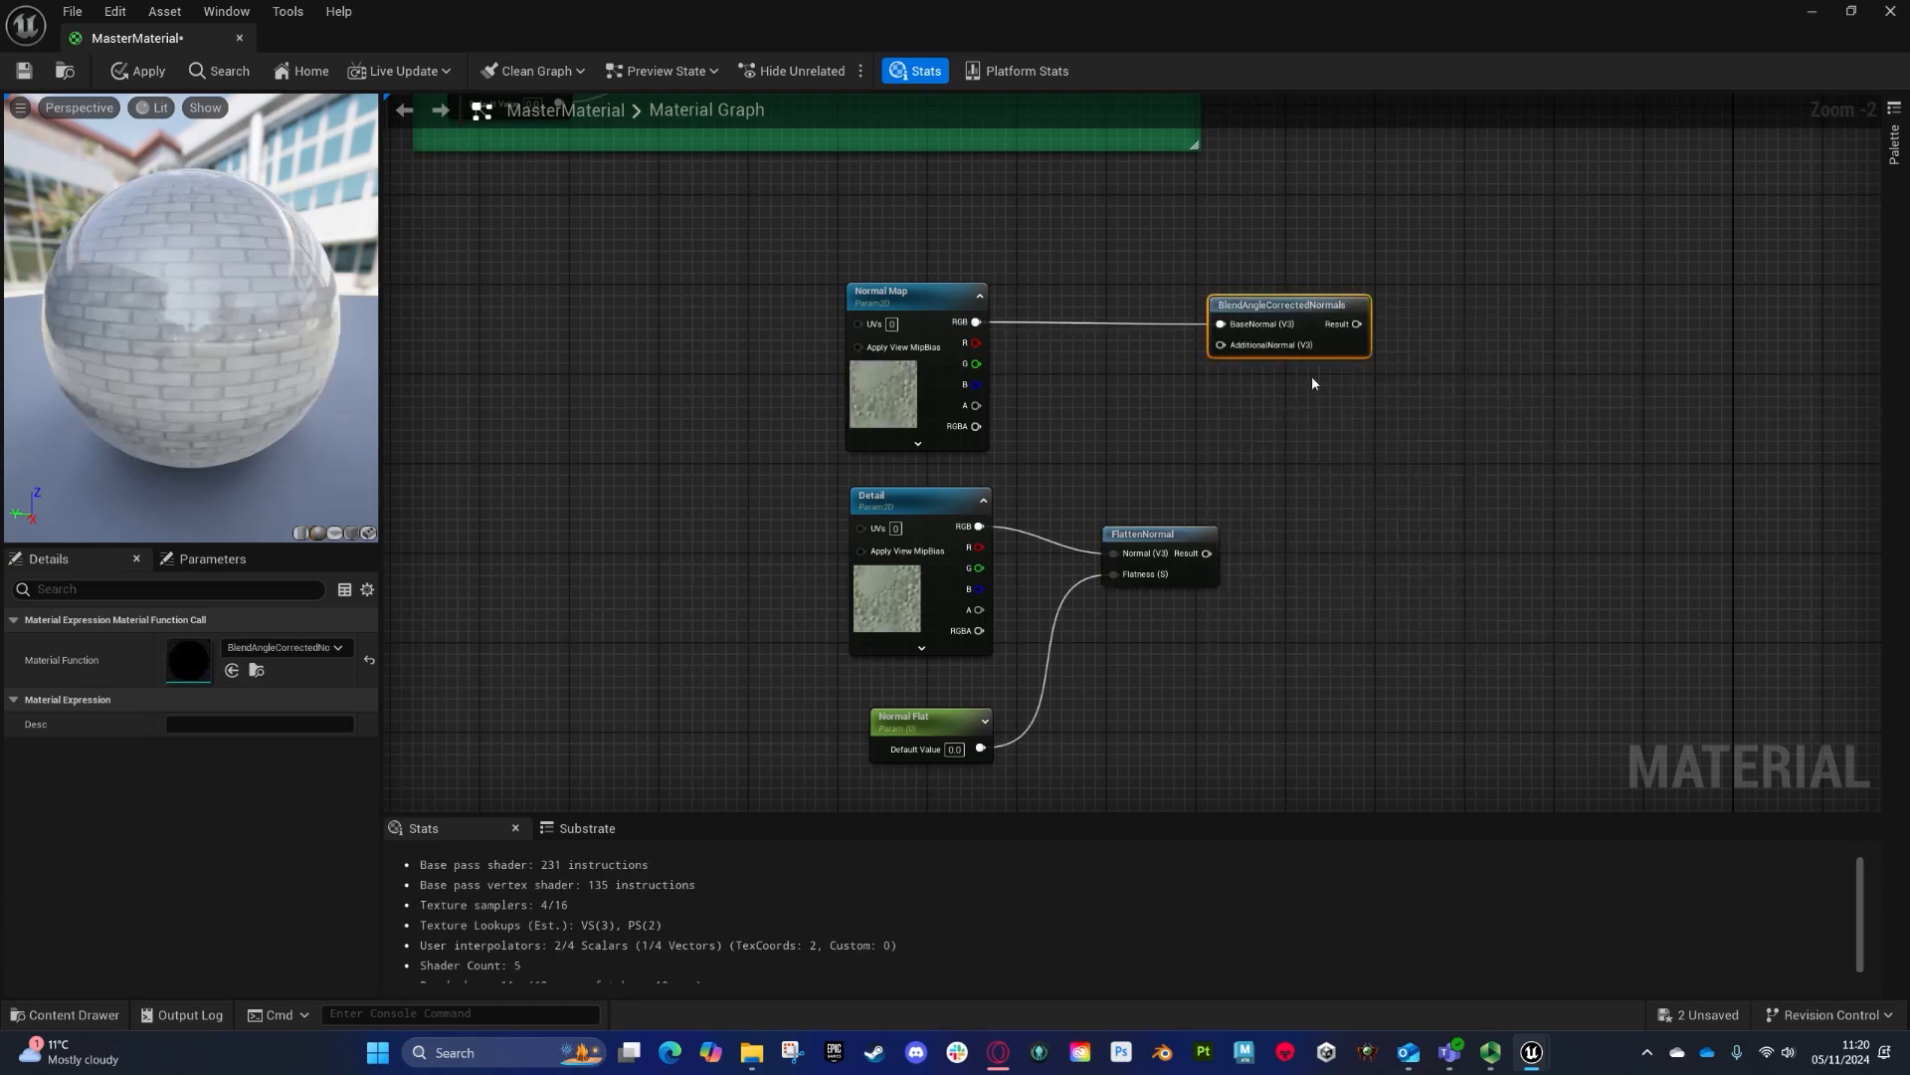
pyautogui.moveTo(1207, 553); pyautogui.dragTo(1221, 345)
# - Connect the blended normal result to the material's Normal input and rotate the preview sphere
pyautogui.moveTo(1324, 343); pyautogui.dragTo(1161, 580, button='right')
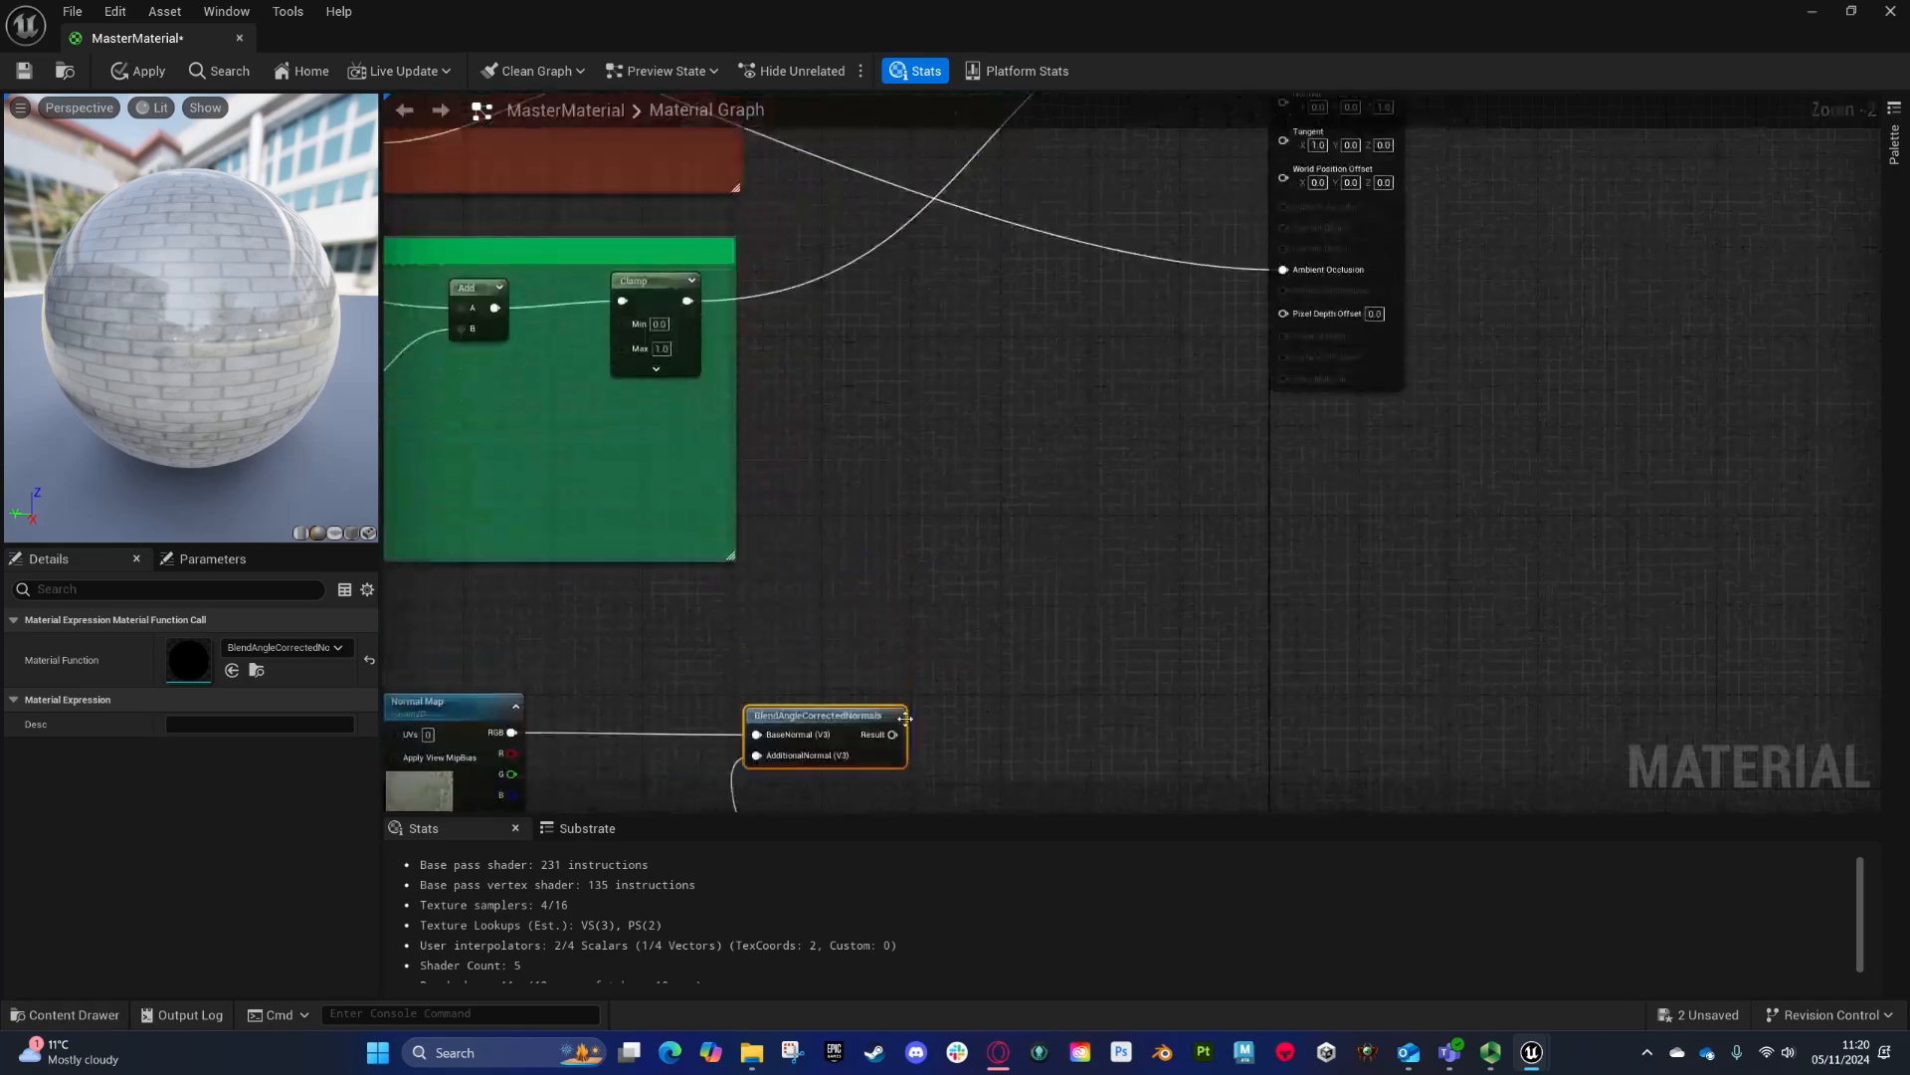
pyautogui.moveTo(899, 734); pyautogui.dragTo(1295, 338)
pyautogui.moveTo(1071, 542); pyautogui.dragTo(1453, 100, button='right')
pyautogui.click(840, 363)
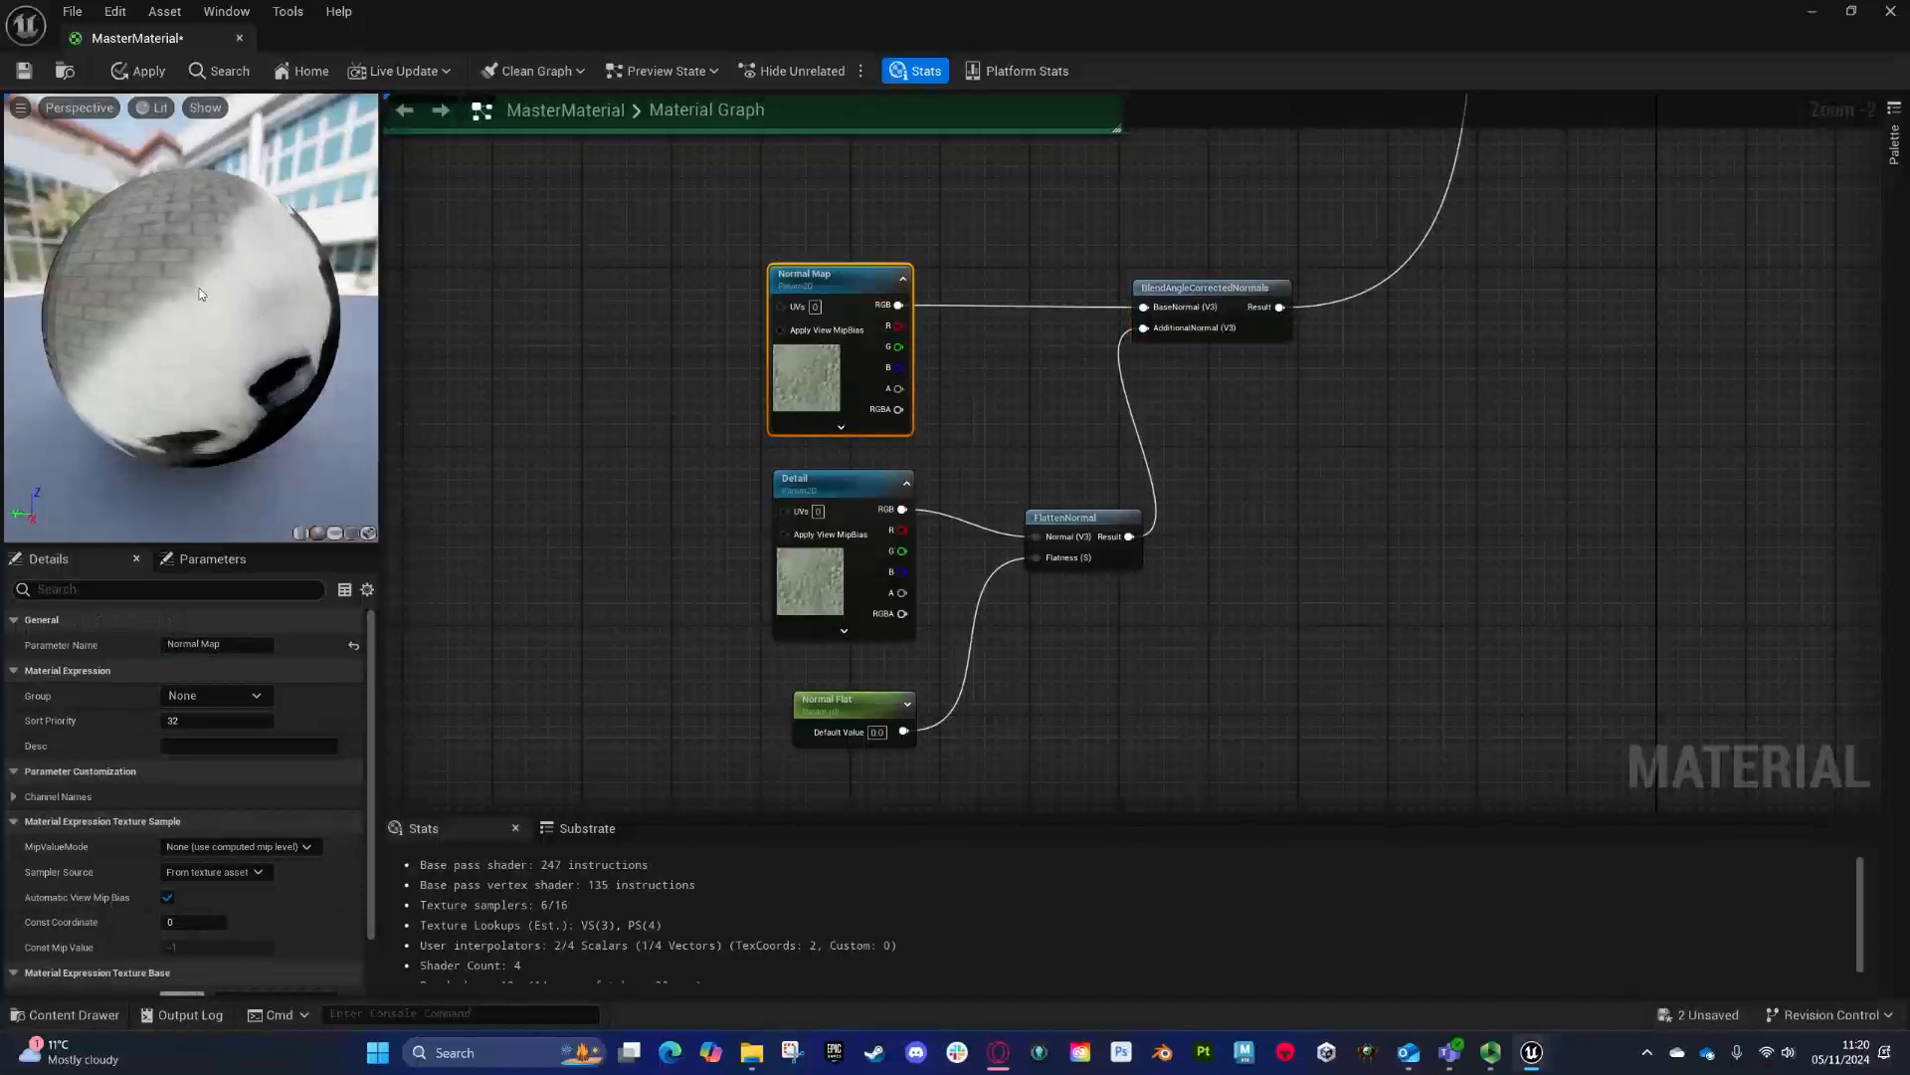
pyautogui.moveTo(202, 280); pyautogui.dragTo(319, 288)
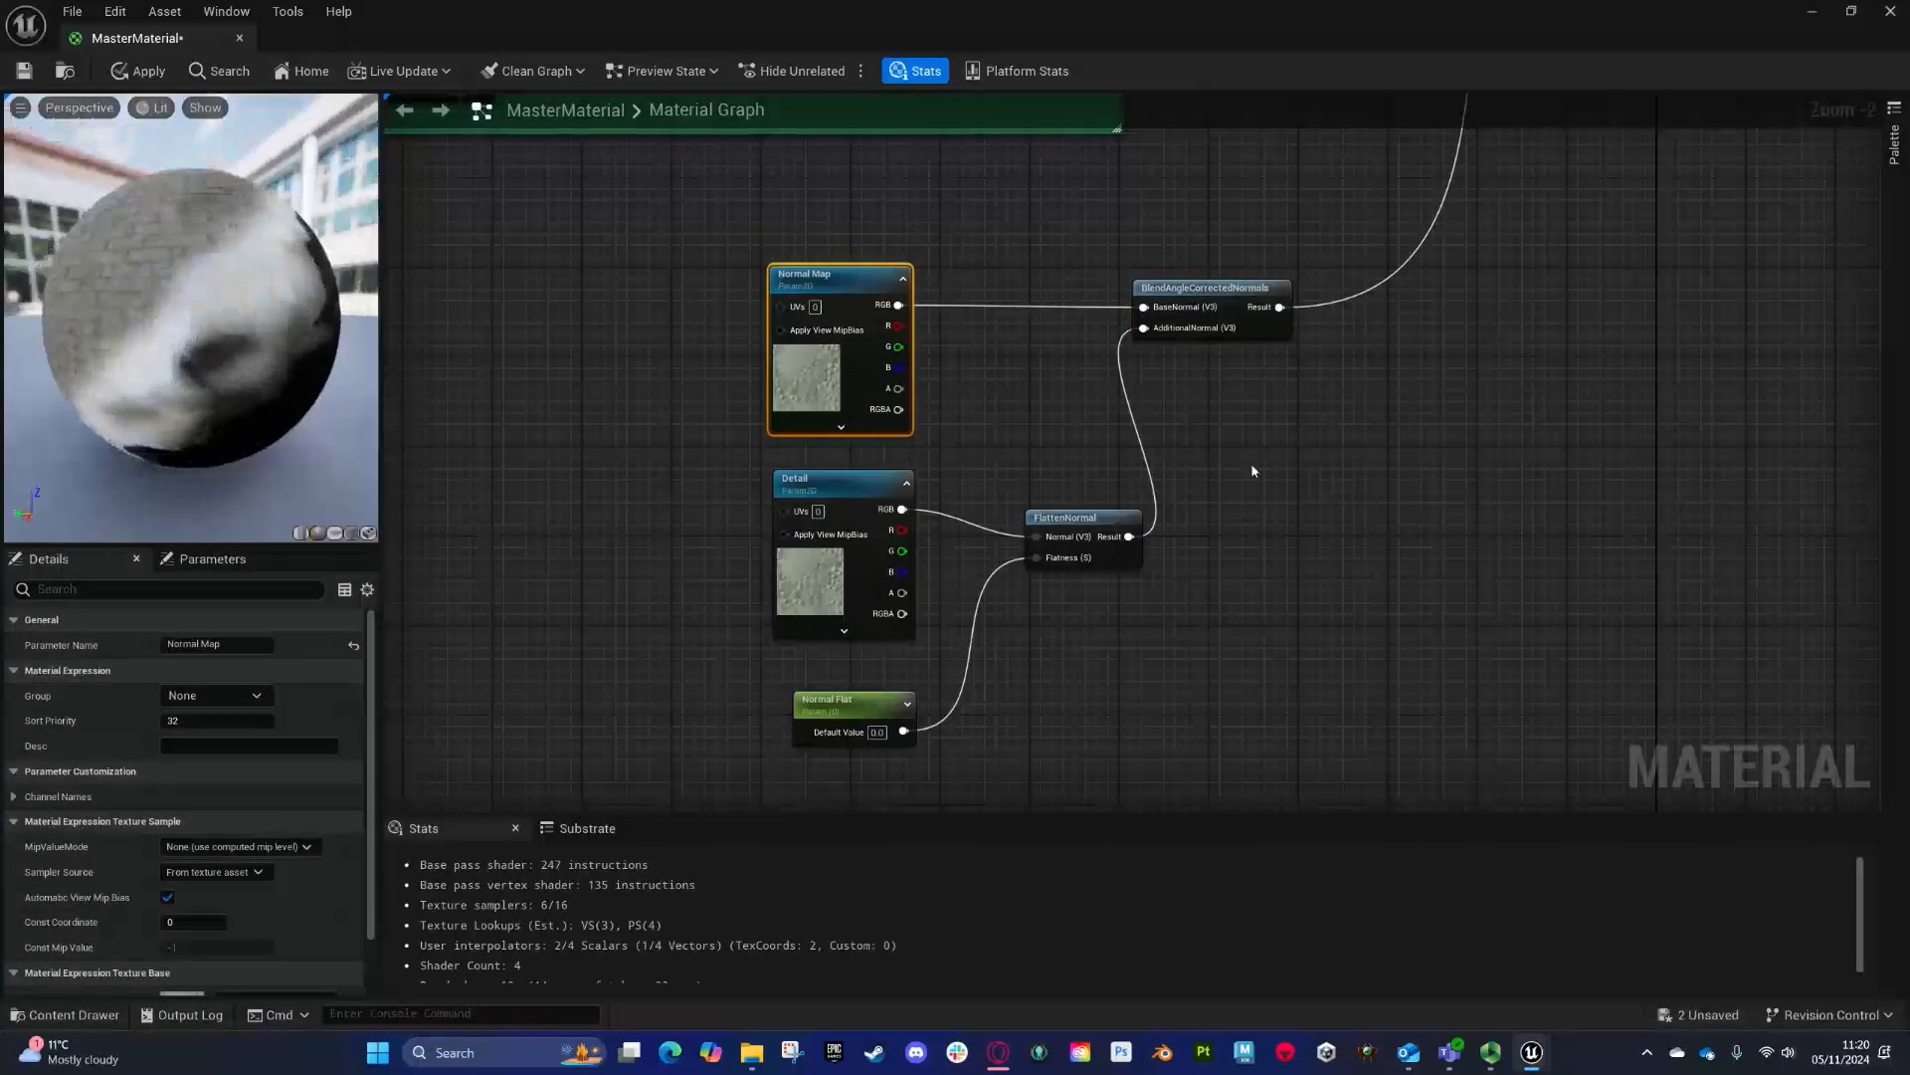
# - Set the Normal Map parameter's default texture to PlainNormalMap
pyautogui.scroll(-2, 249, 876)
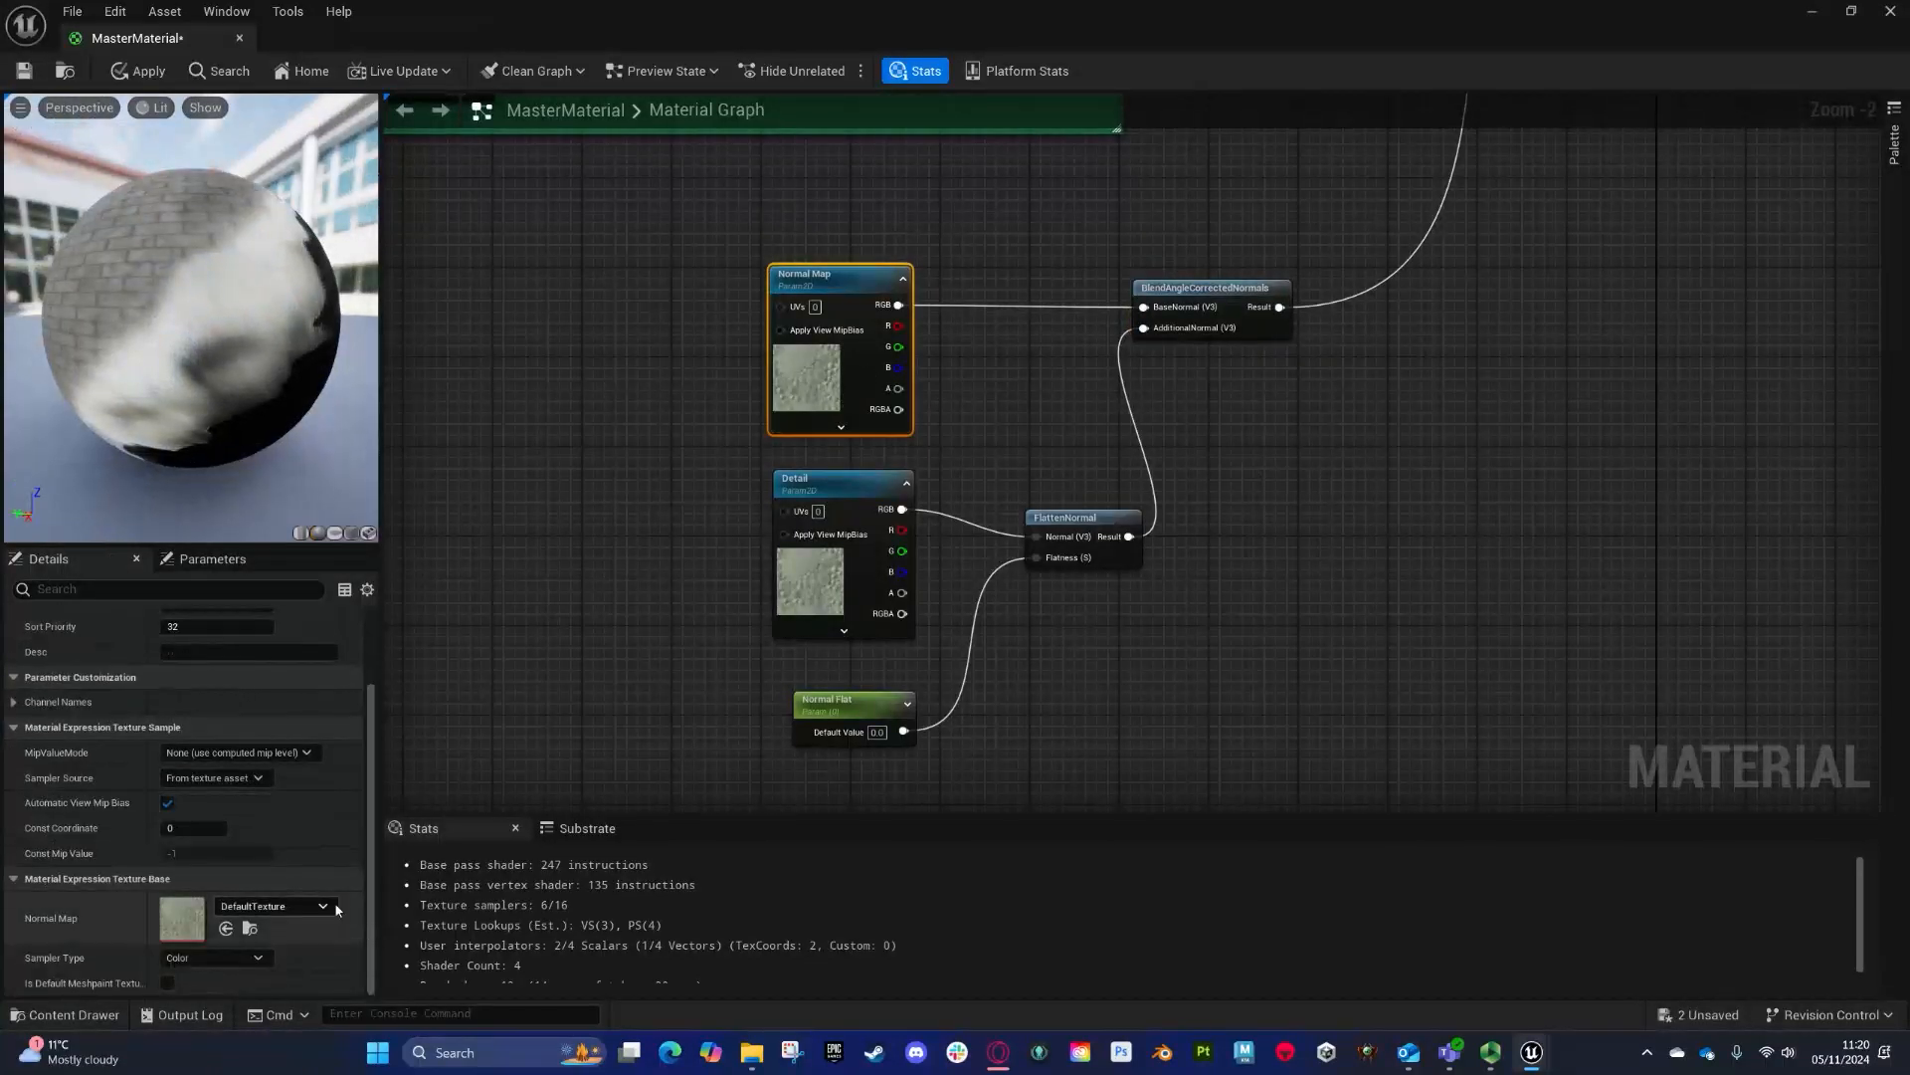
pyautogui.click(329, 903)
pyautogui.write('plain')
pyautogui.click(366, 696)
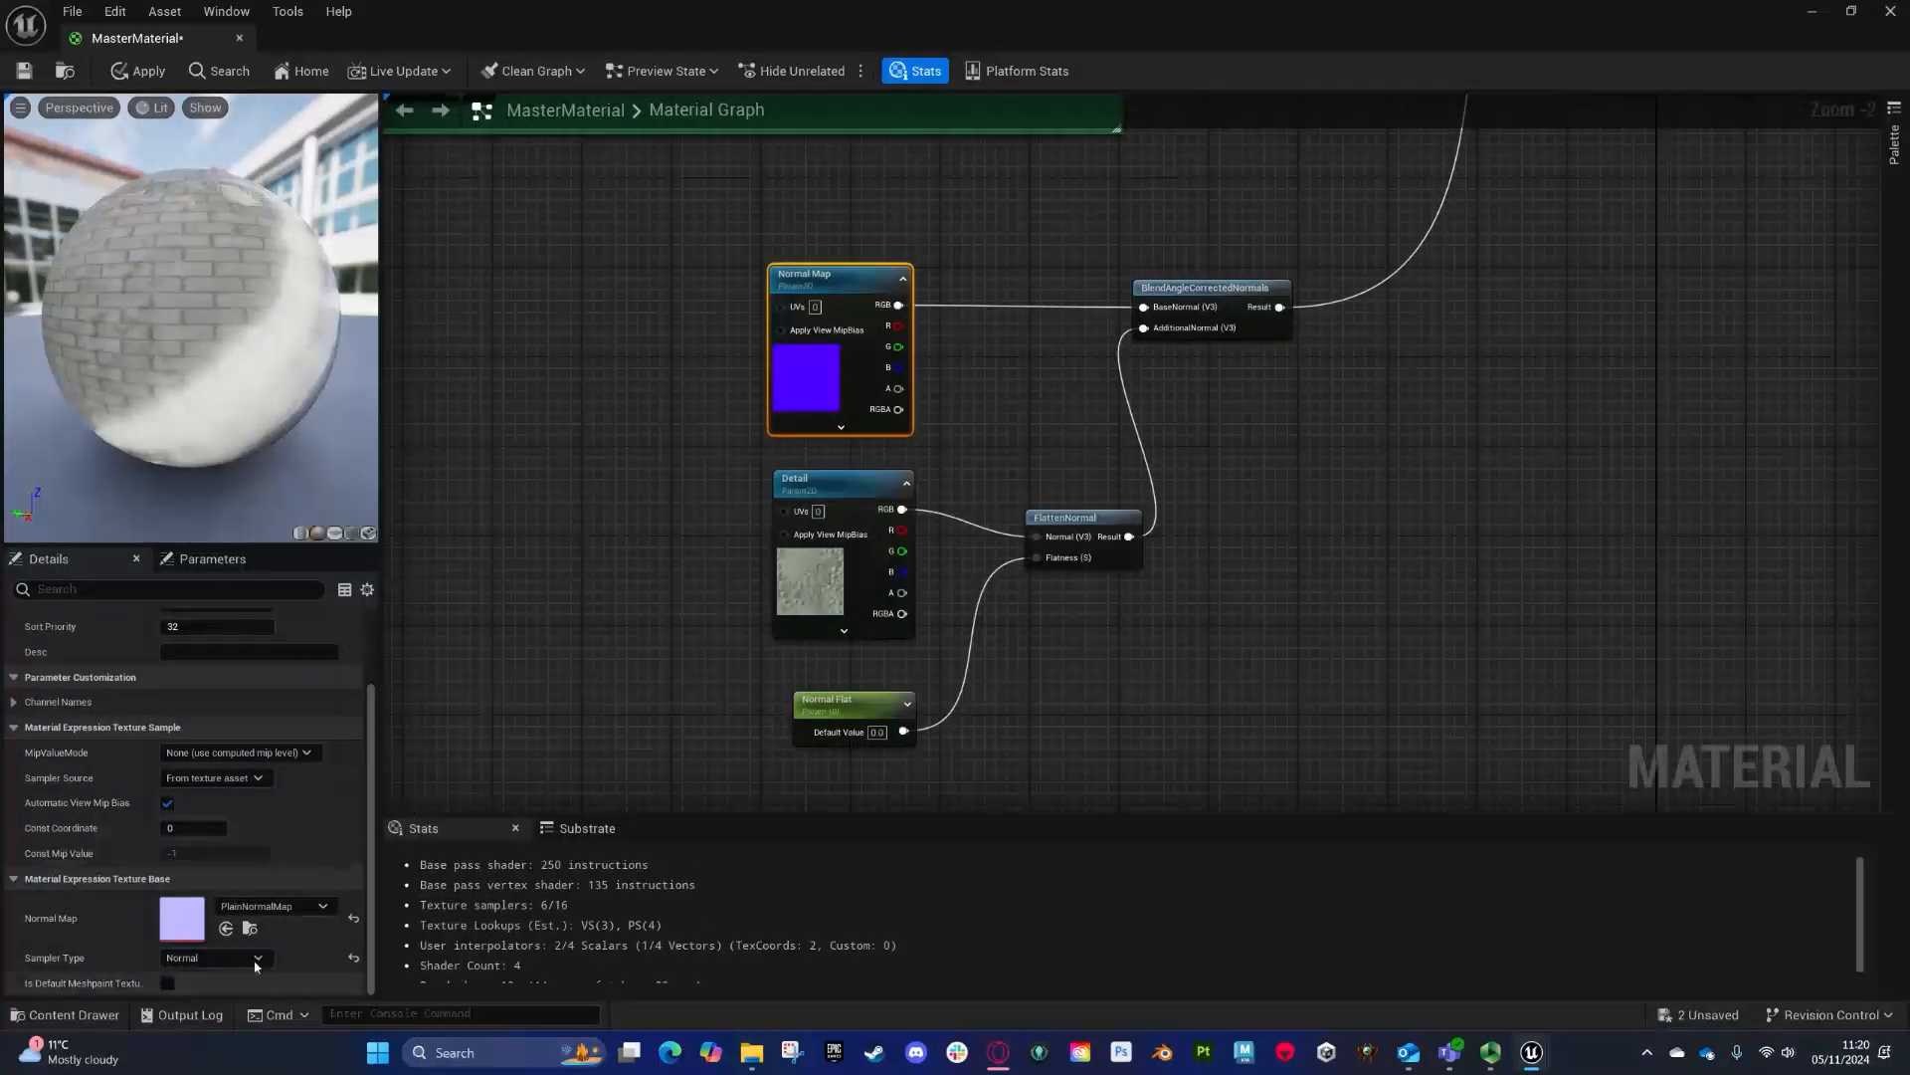
# - Set the Normal Map parameter's texture to the brick normal map and the Detail parameter's texture to PlainNormalMap
pyautogui.click(273, 906)
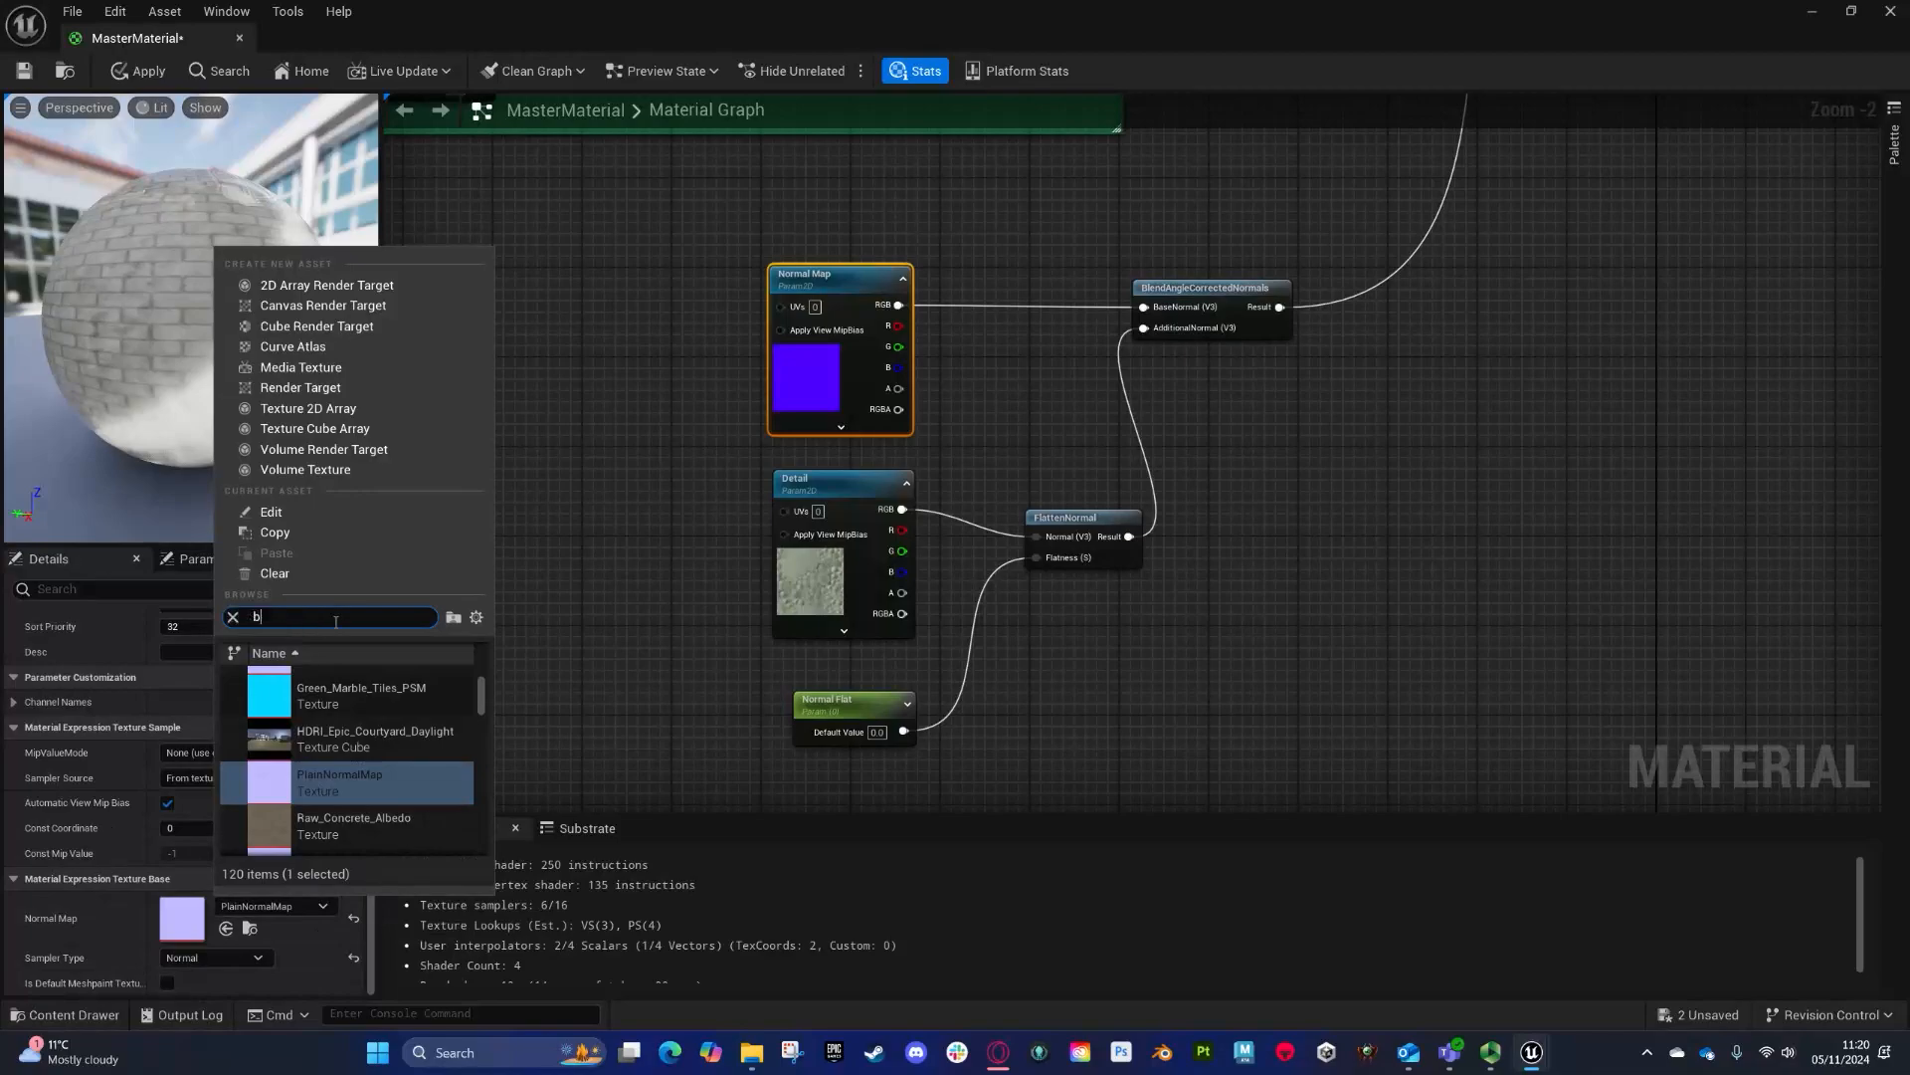
pyautogui.click(383, 718)
pyautogui.click(840, 485)
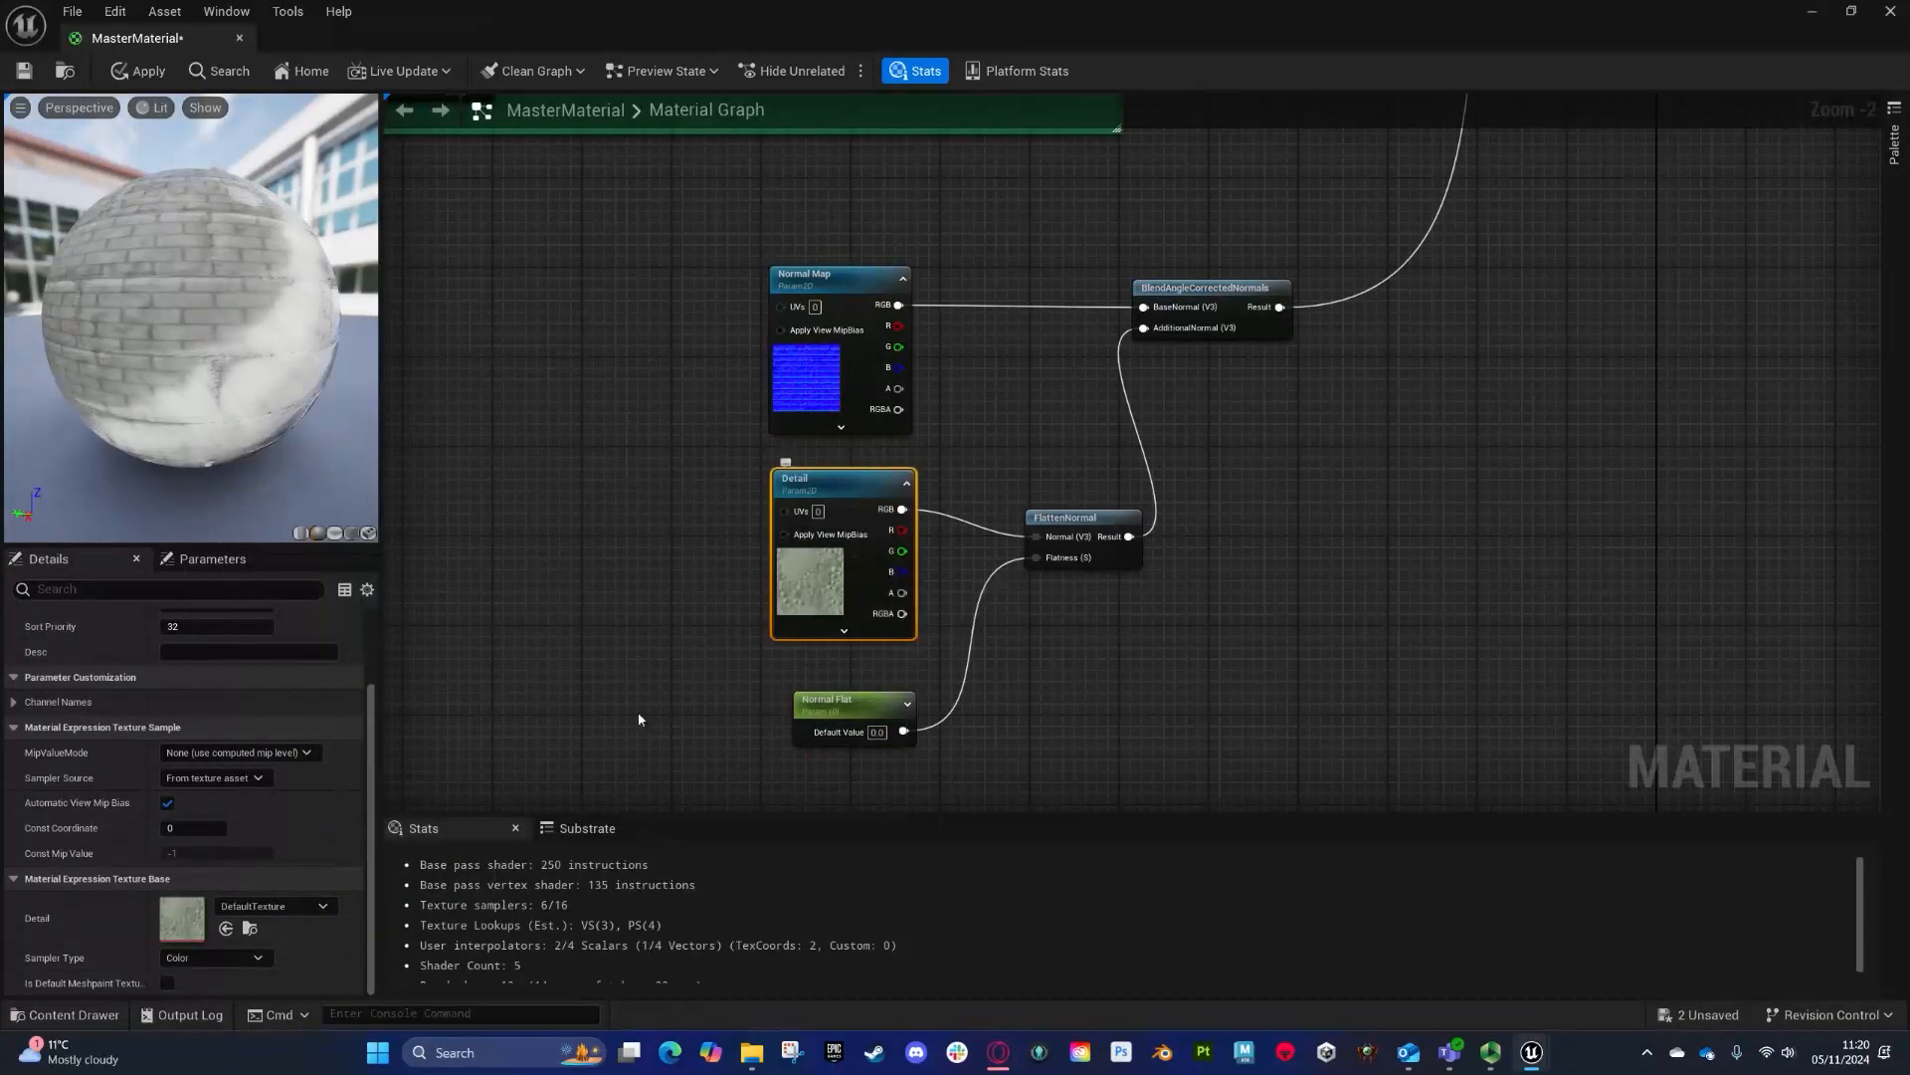
pyautogui.click(273, 905)
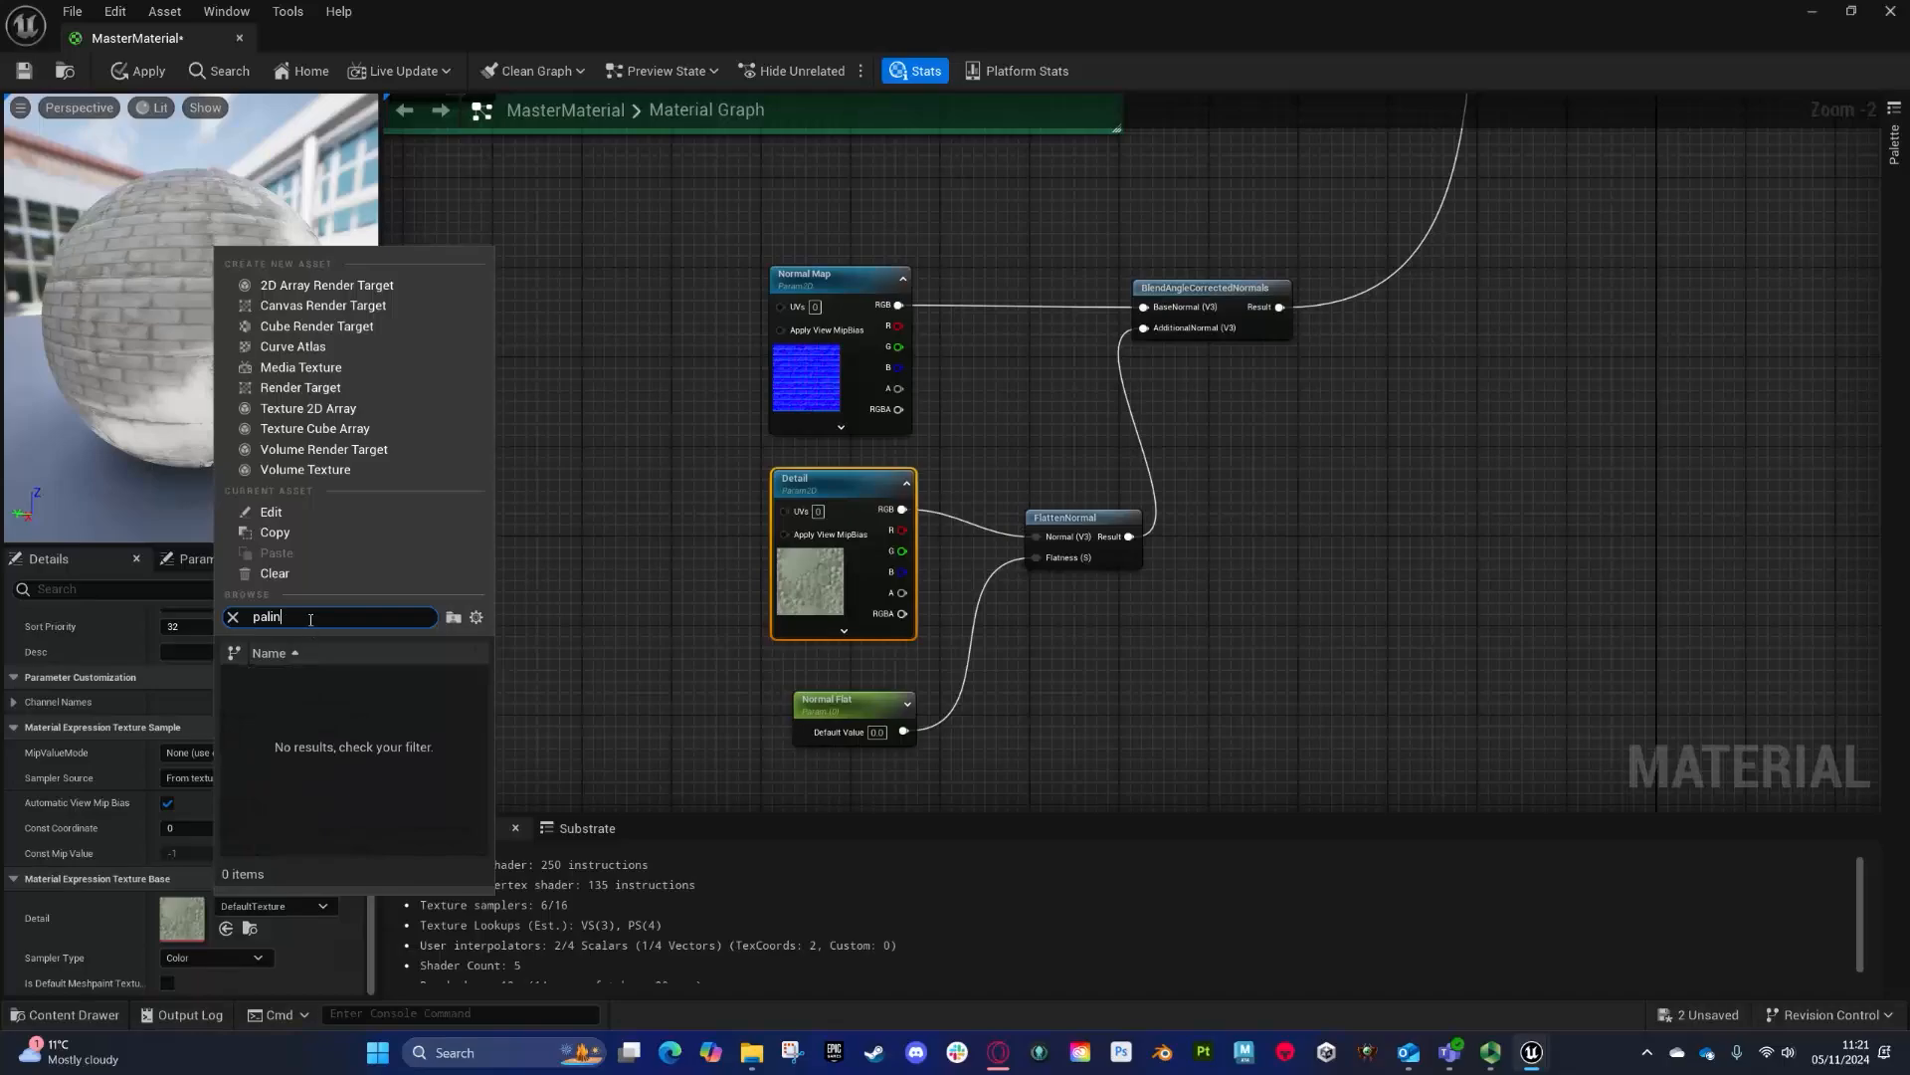
pyautogui.press('BackSpace')
pyautogui.press('BackSpace')
pyautogui.press('BackSpace')
pyautogui.press('BackSpace')
pyautogui.write('lainm')
pyautogui.press('BackSpace')
pyautogui.write('no')
pyautogui.click(326, 681)
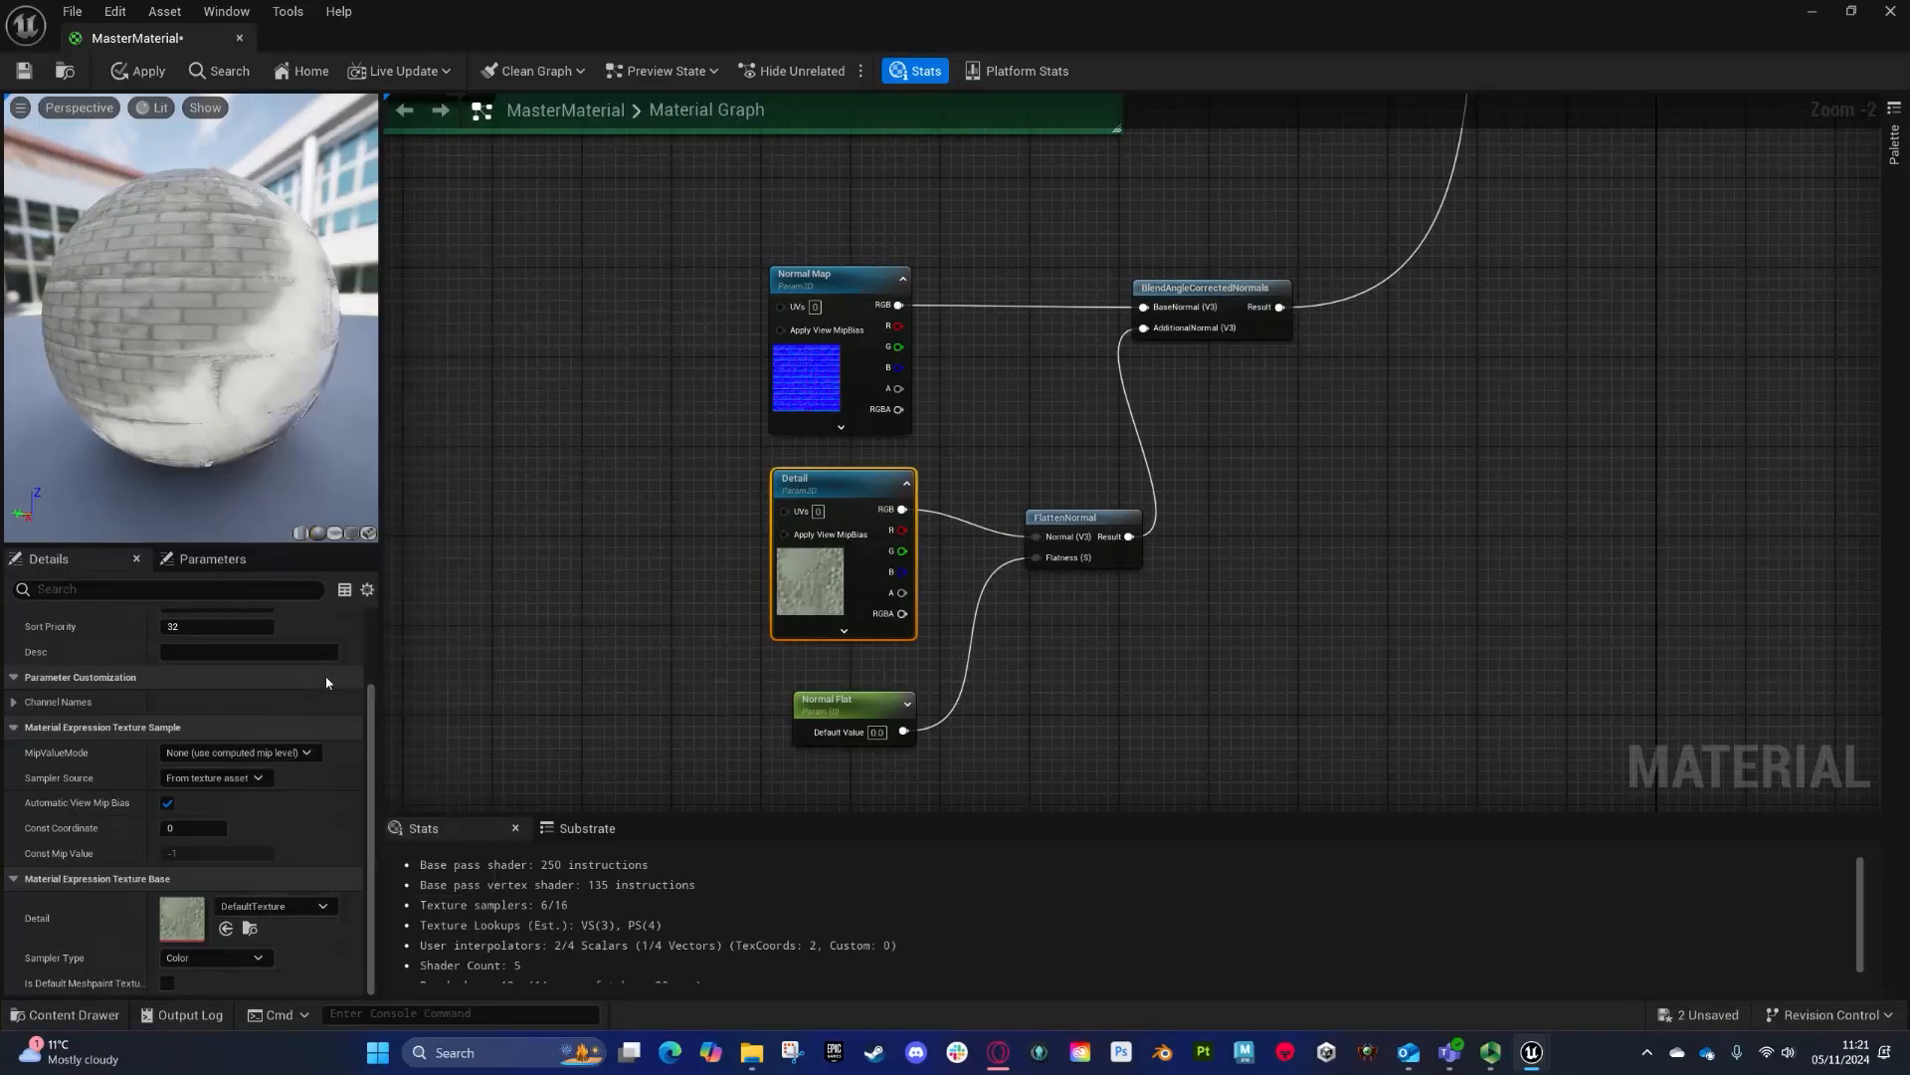
# - Wrap the UV scaling parameters and ScaleExample node in a yellow comment named Tileable
pyautogui.scroll(-5, 539, 339)
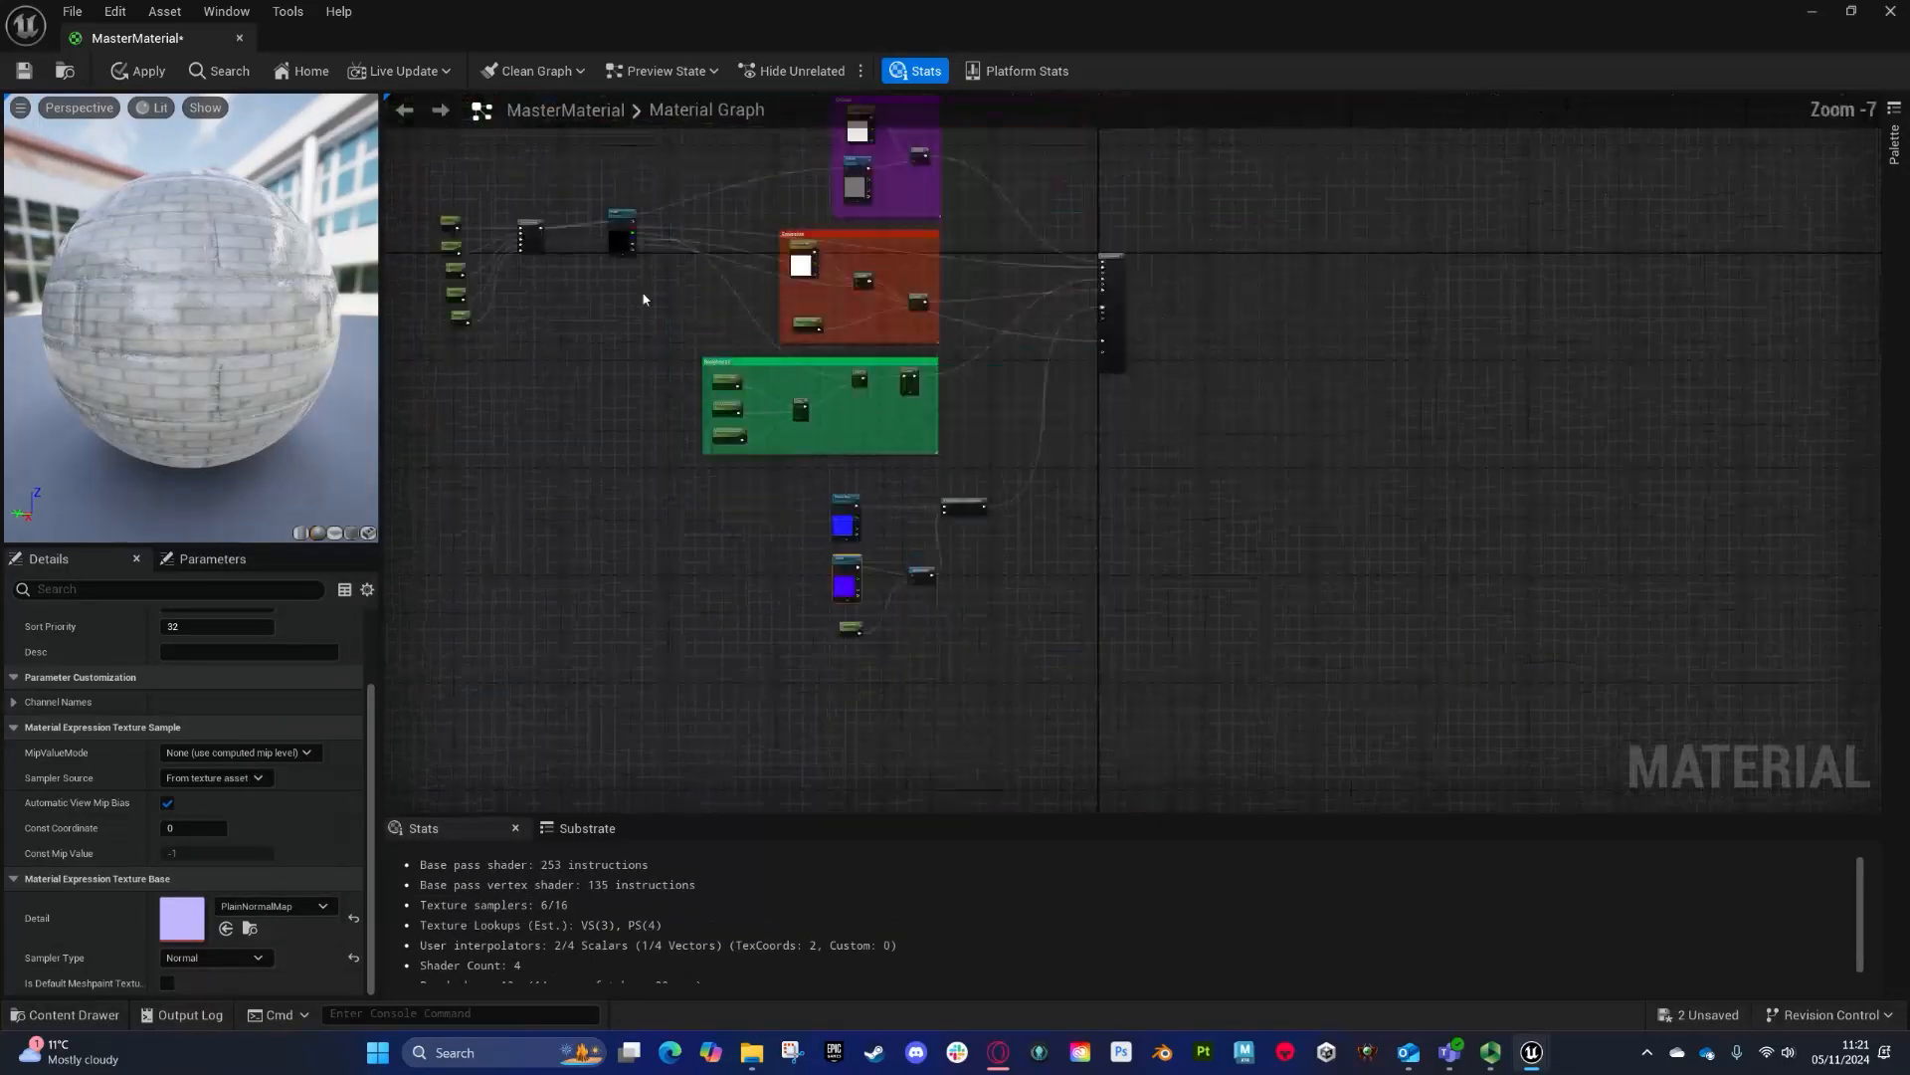
pyautogui.moveTo(543, 256); pyautogui.dragTo(647, 288)
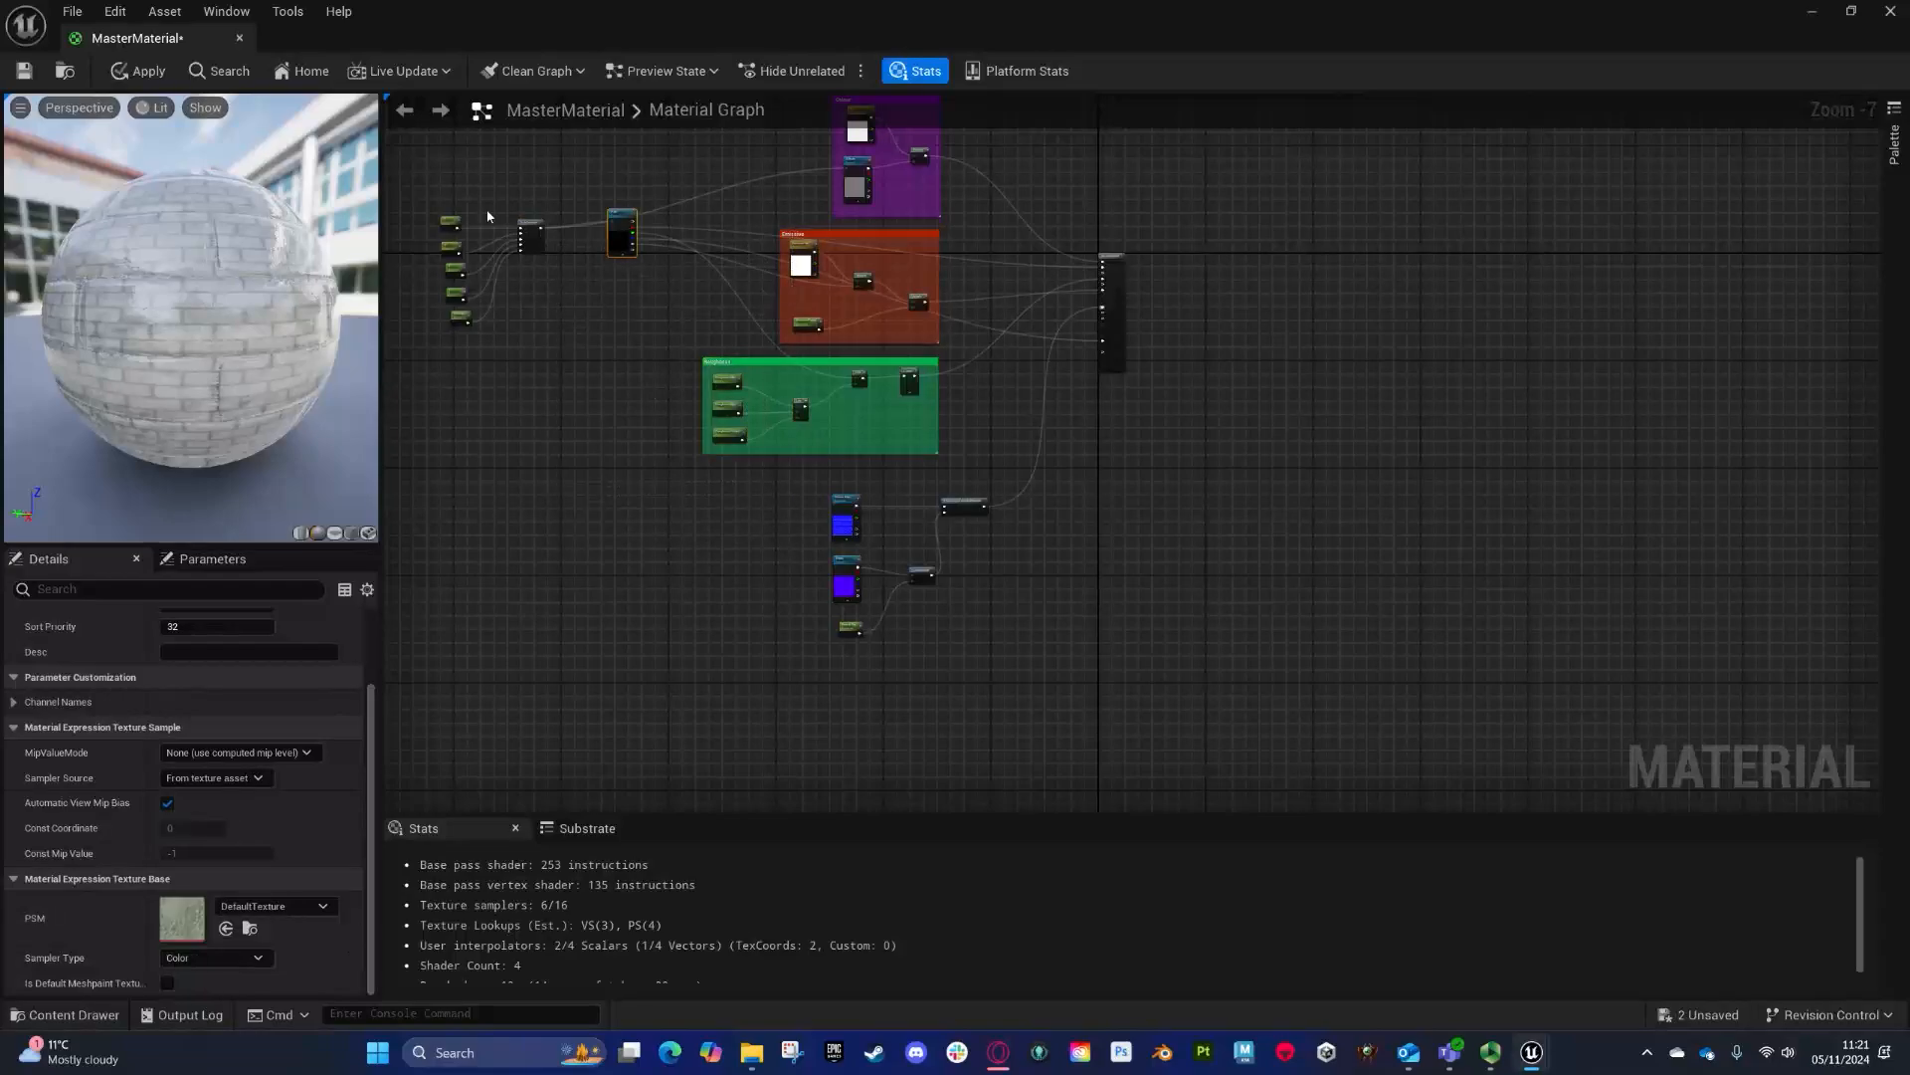
pyautogui.click(540, 232)
pyautogui.scroll(4, 542, 235)
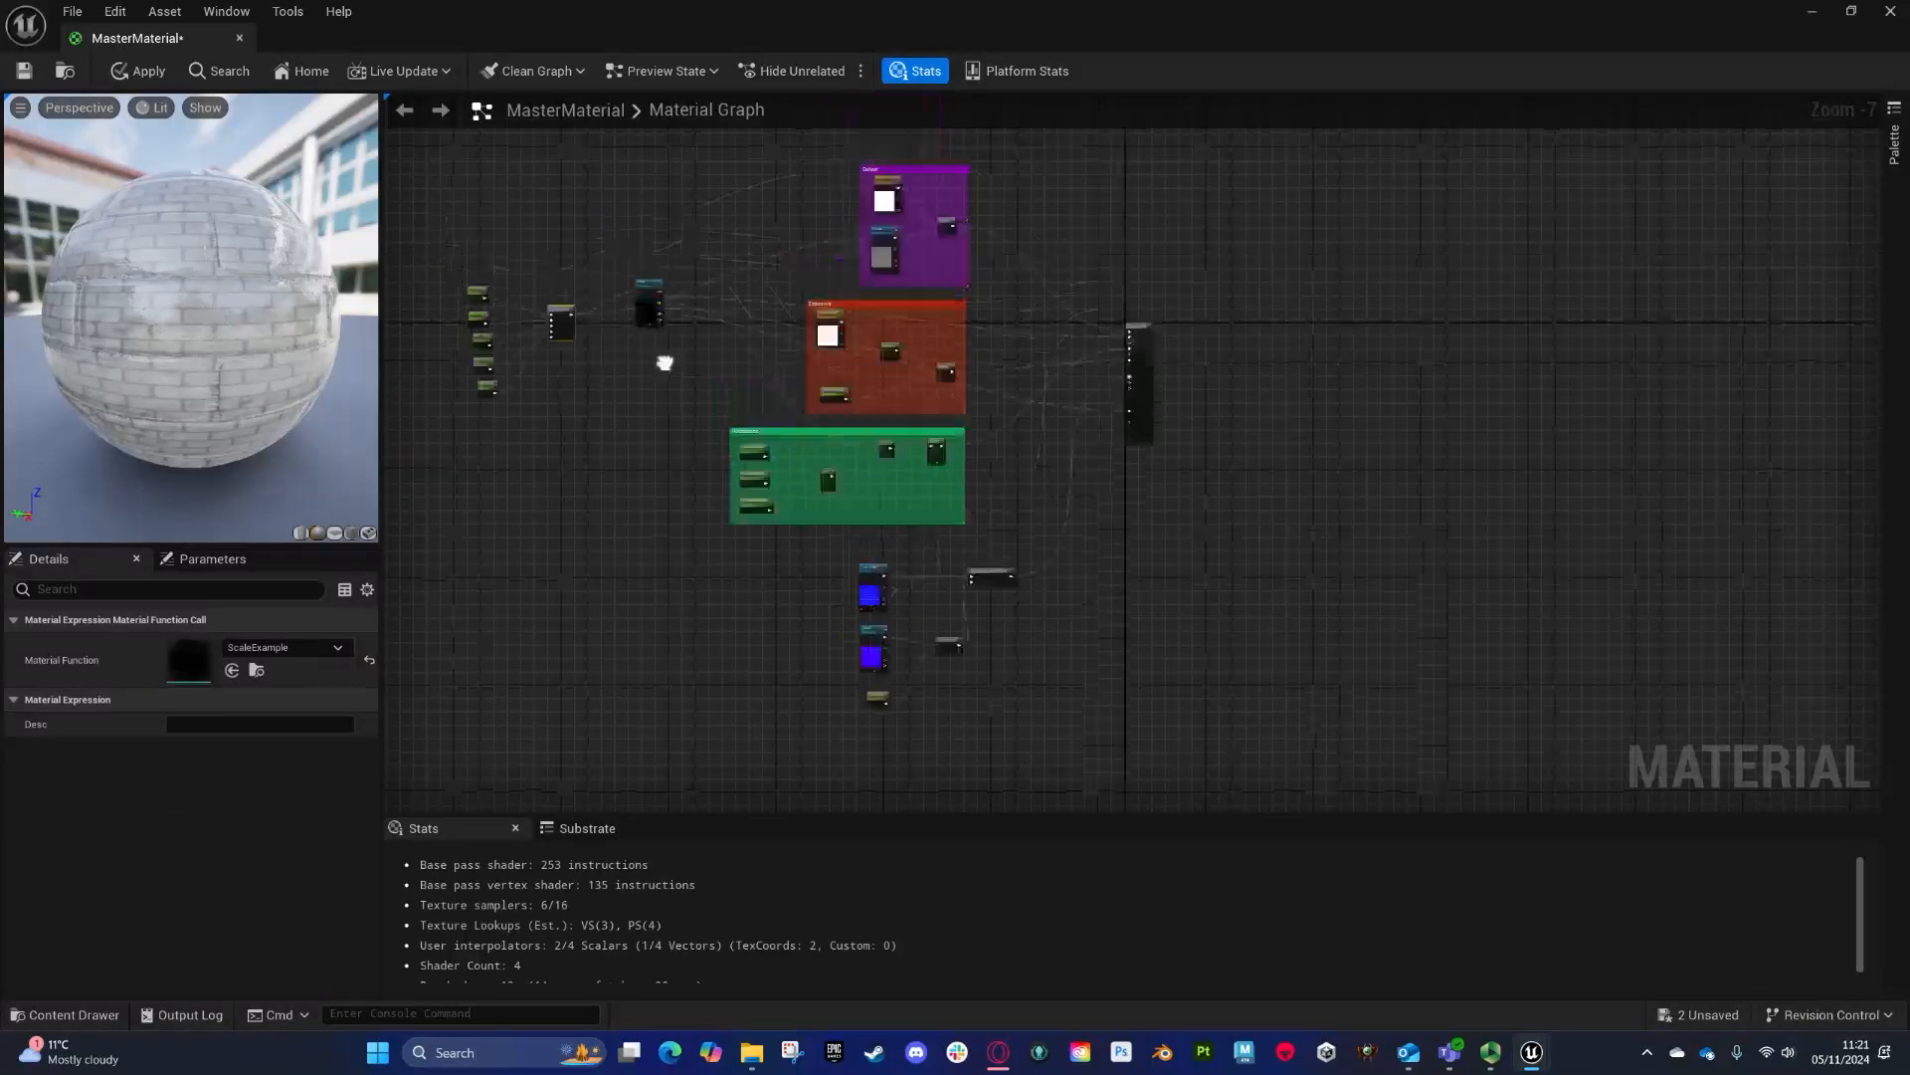
pyautogui.moveTo(591, 348); pyautogui.dragTo(1461, 211)
pyautogui.moveTo(888, 239); pyautogui.dragTo(1062, 804, button='right')
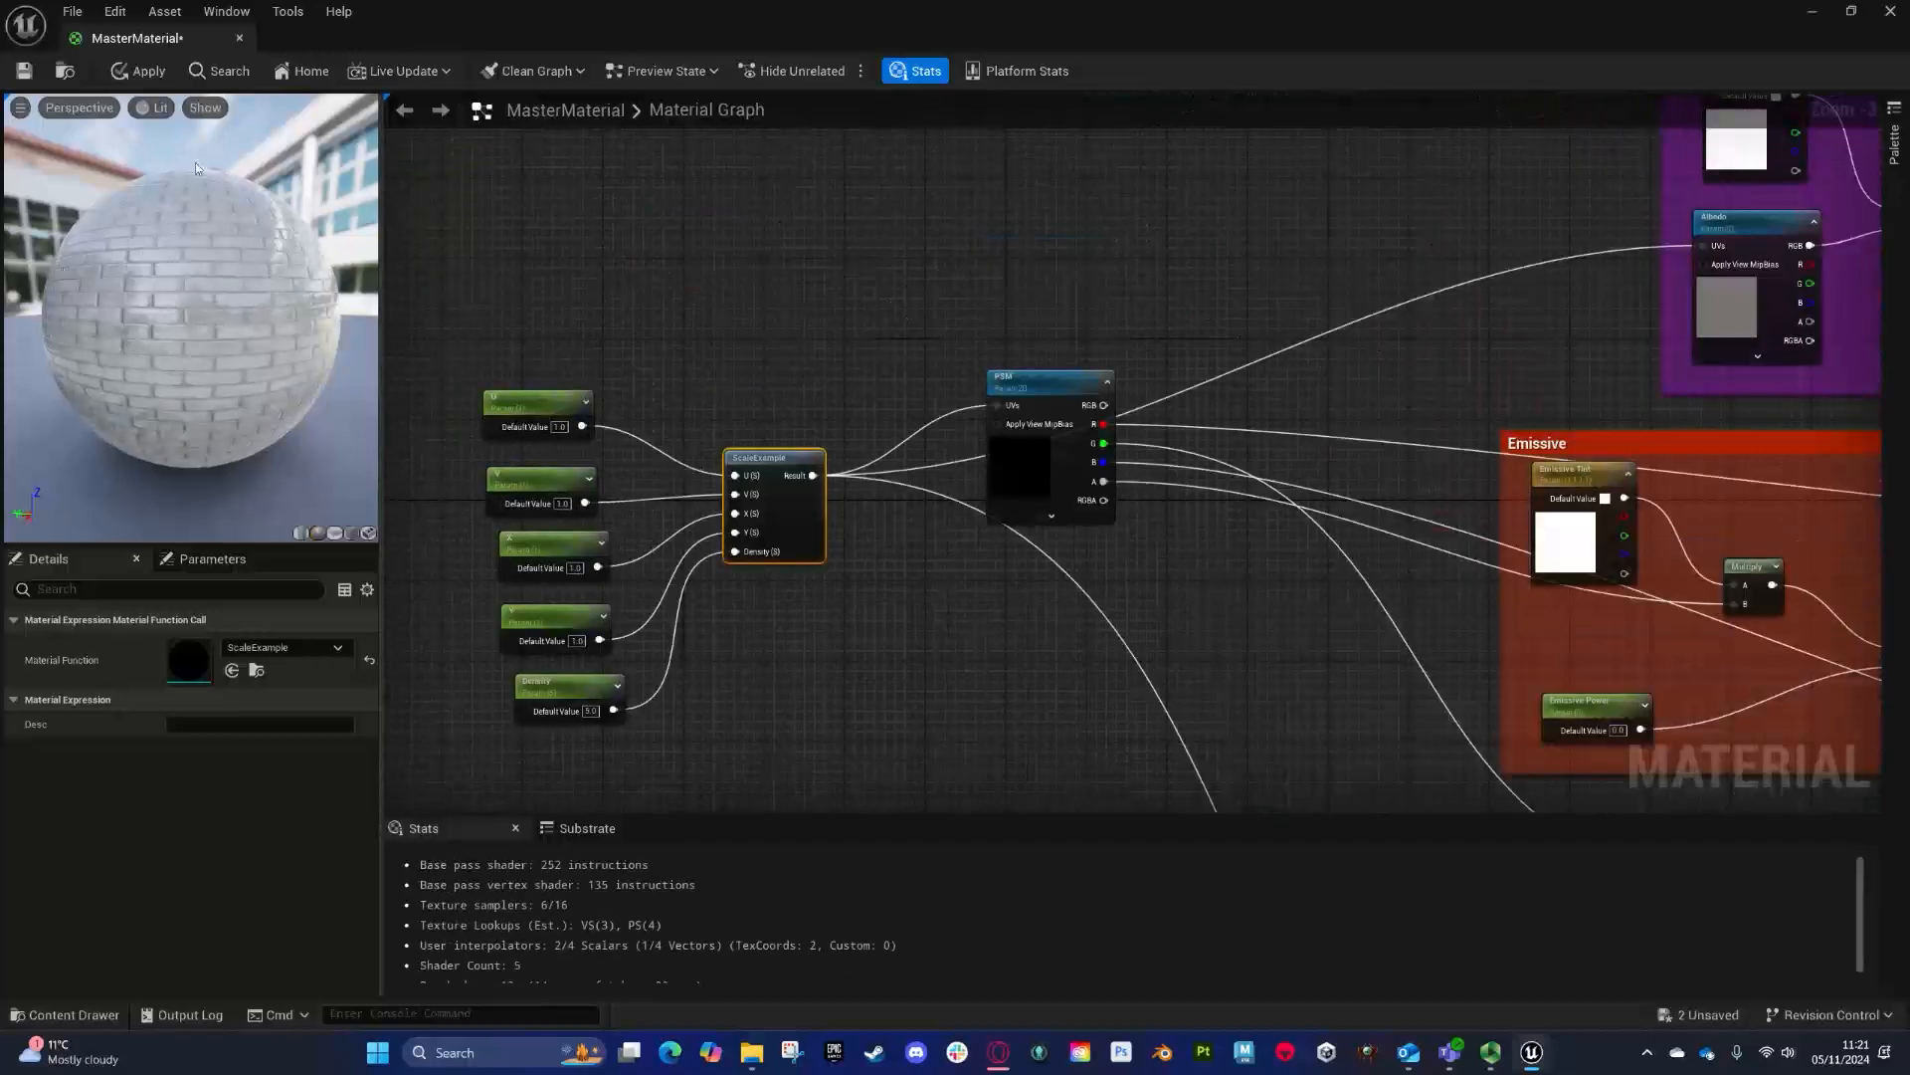
pyautogui.moveTo(234, 420); pyautogui.dragTo(537, 418)
pyautogui.scroll(4, 235, 420)
pyautogui.moveTo(1177, 639); pyautogui.dragTo(844, 474, button='right')
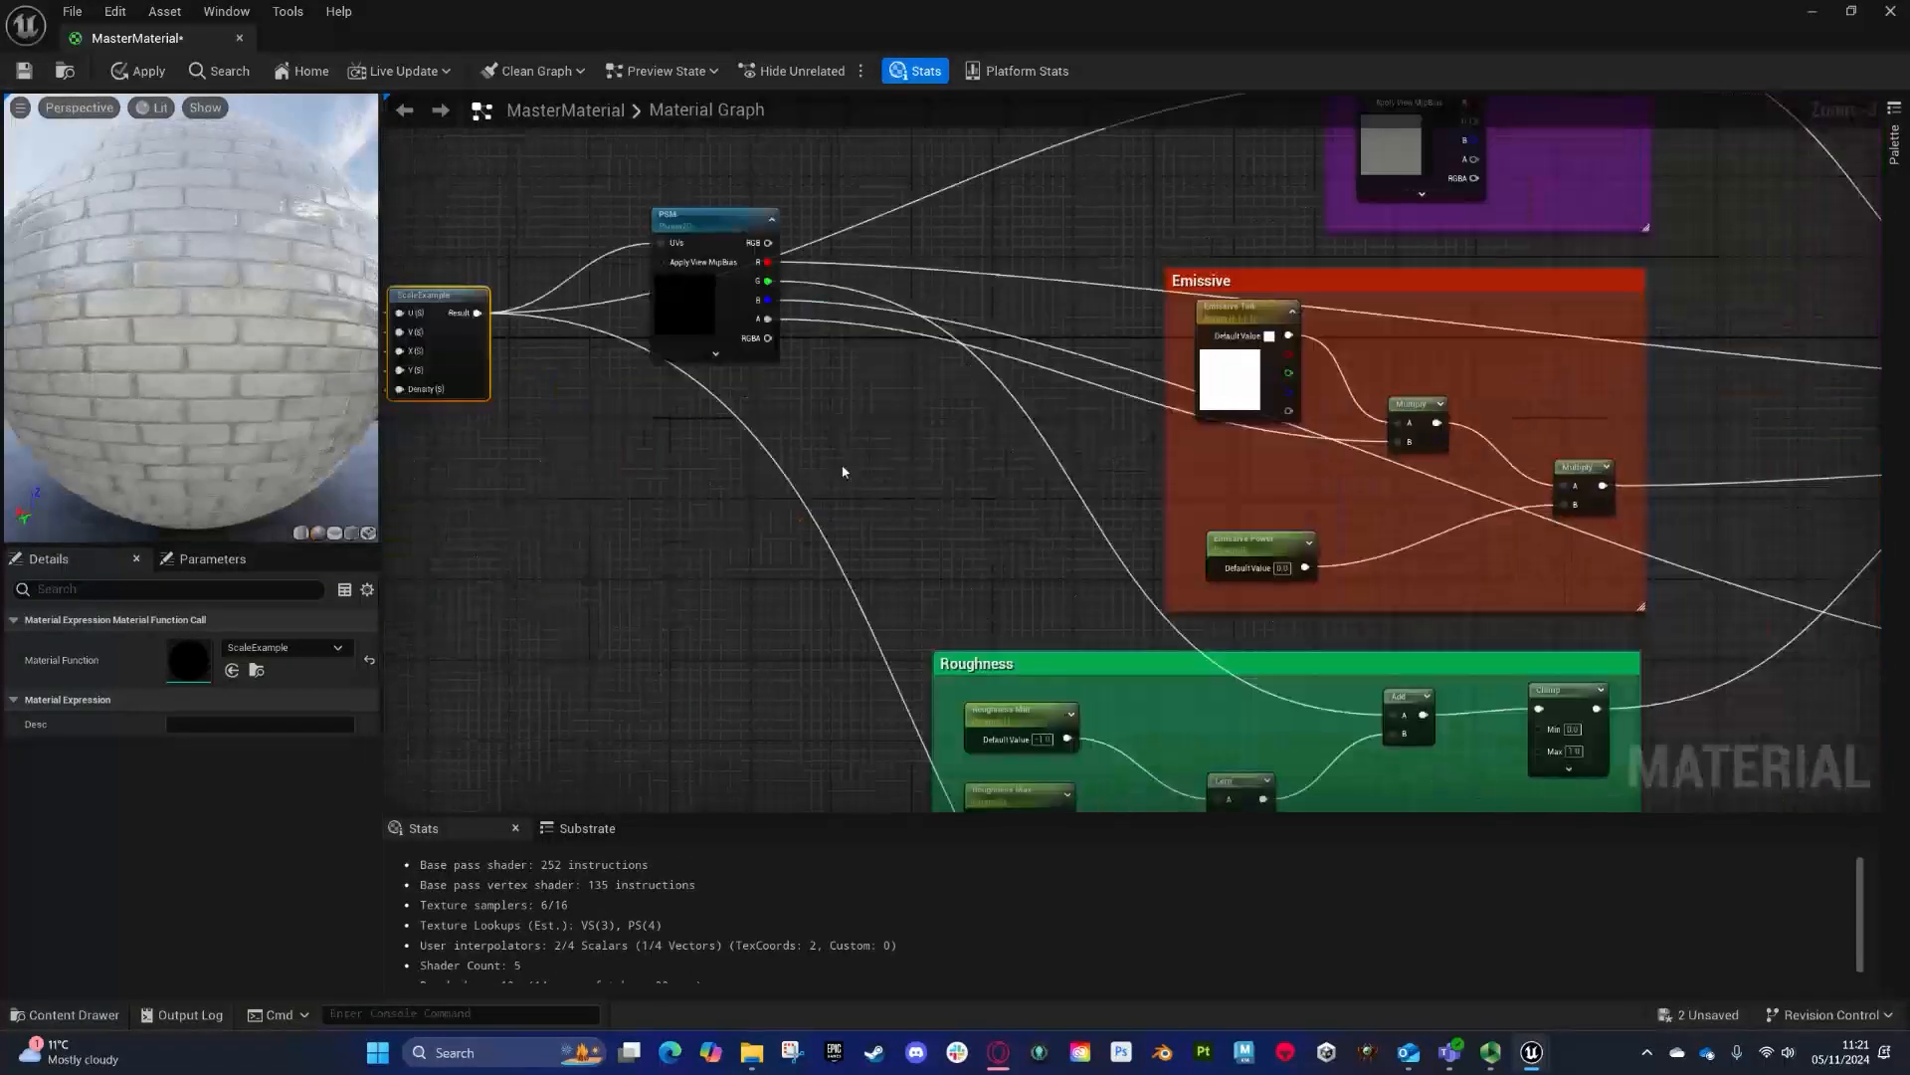
pyautogui.moveTo(591, 460); pyautogui.dragTo(825, 509, button='right')
pyautogui.moveTo(726, 416); pyautogui.dragTo(980, 369, button='right')
pyautogui.moveTo(612, 159); pyautogui.dragTo(970, 632)
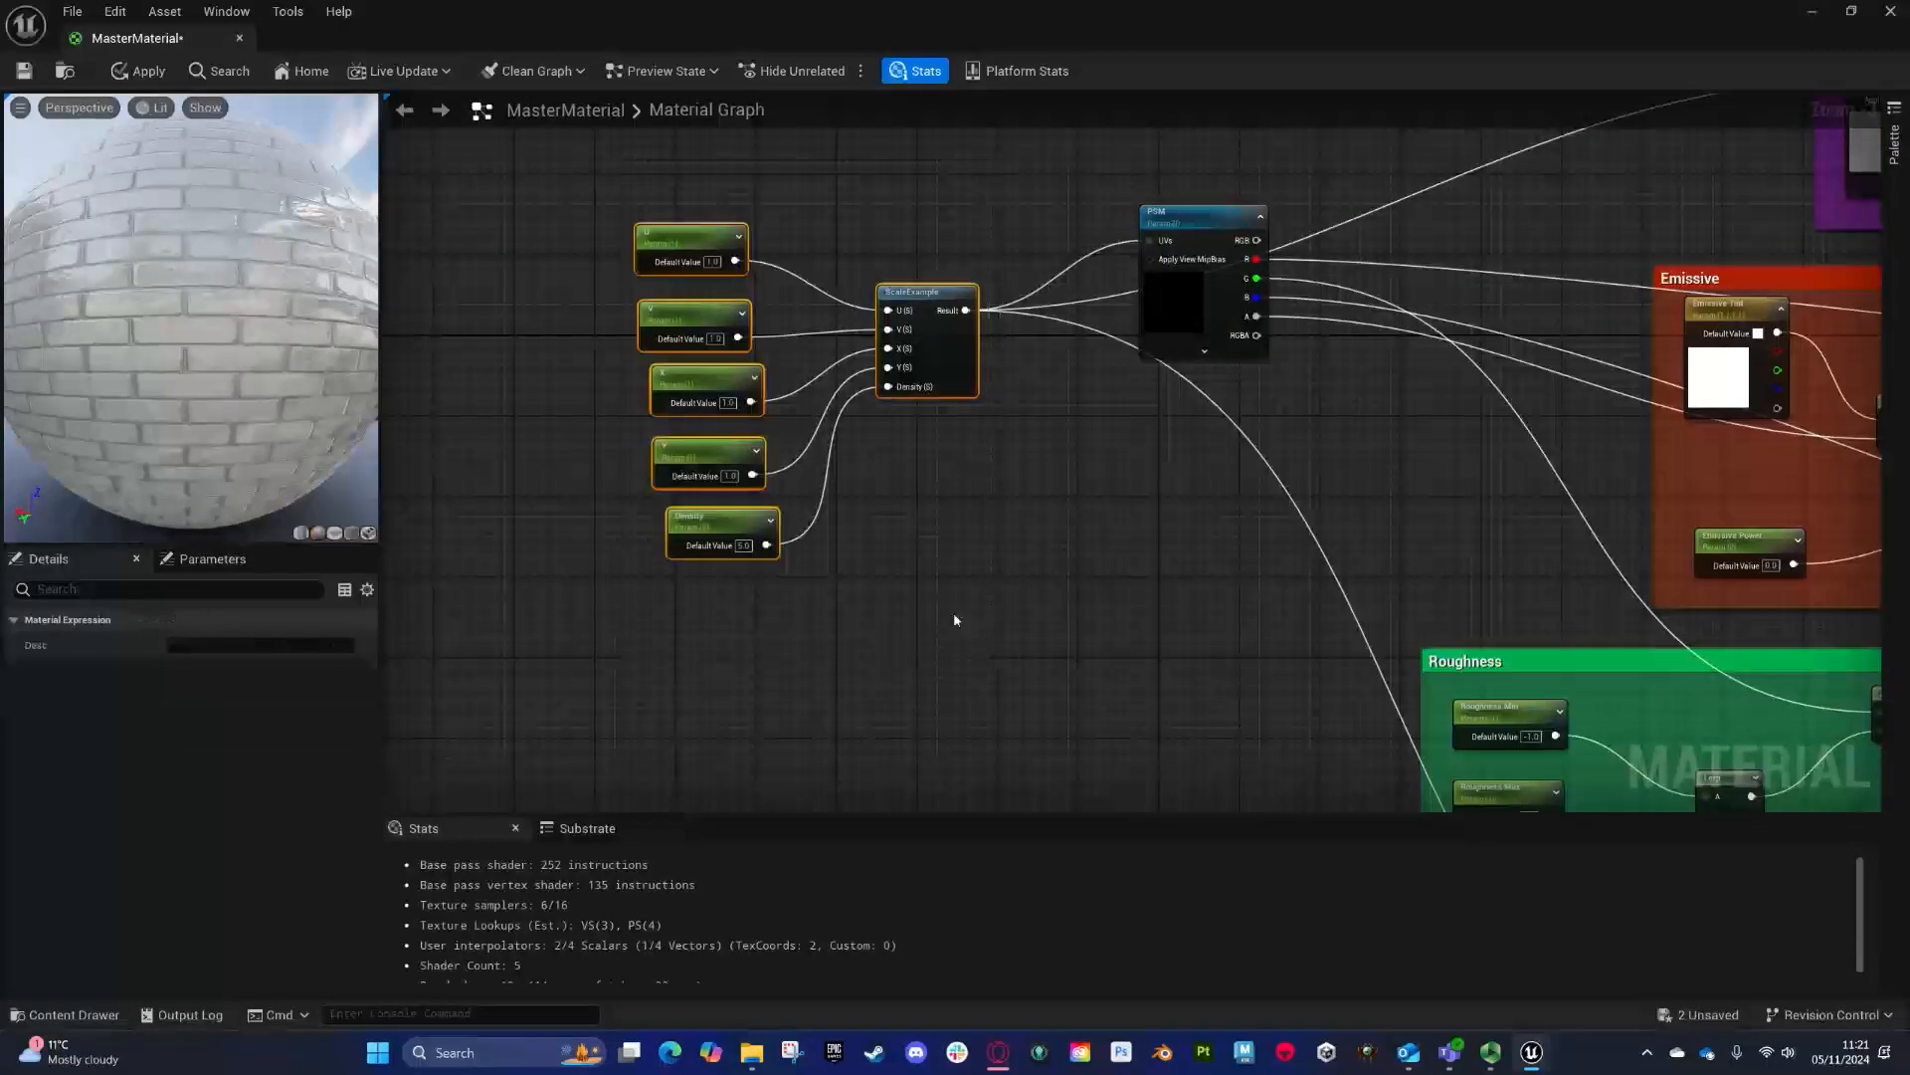
pyautogui.write('c')
pyautogui.write('T')
pyautogui.write('ileable')
pyautogui.press('Return')
pyautogui.click(263, 671)
pyautogui.moveTo(378, 687); pyautogui.dragTo(431, 768)
# - Wrap the normal map, detail and flatten nodes in a blue comment named Normal
pyautogui.moveTo(1186, 694); pyautogui.dragTo(758, 151, button='right')
pyautogui.moveTo(1084, 504); pyautogui.dragTo(699, 304, button='right')
pyautogui.moveTo(846, 270); pyautogui.dragTo(1430, 758)
pyautogui.press('c')
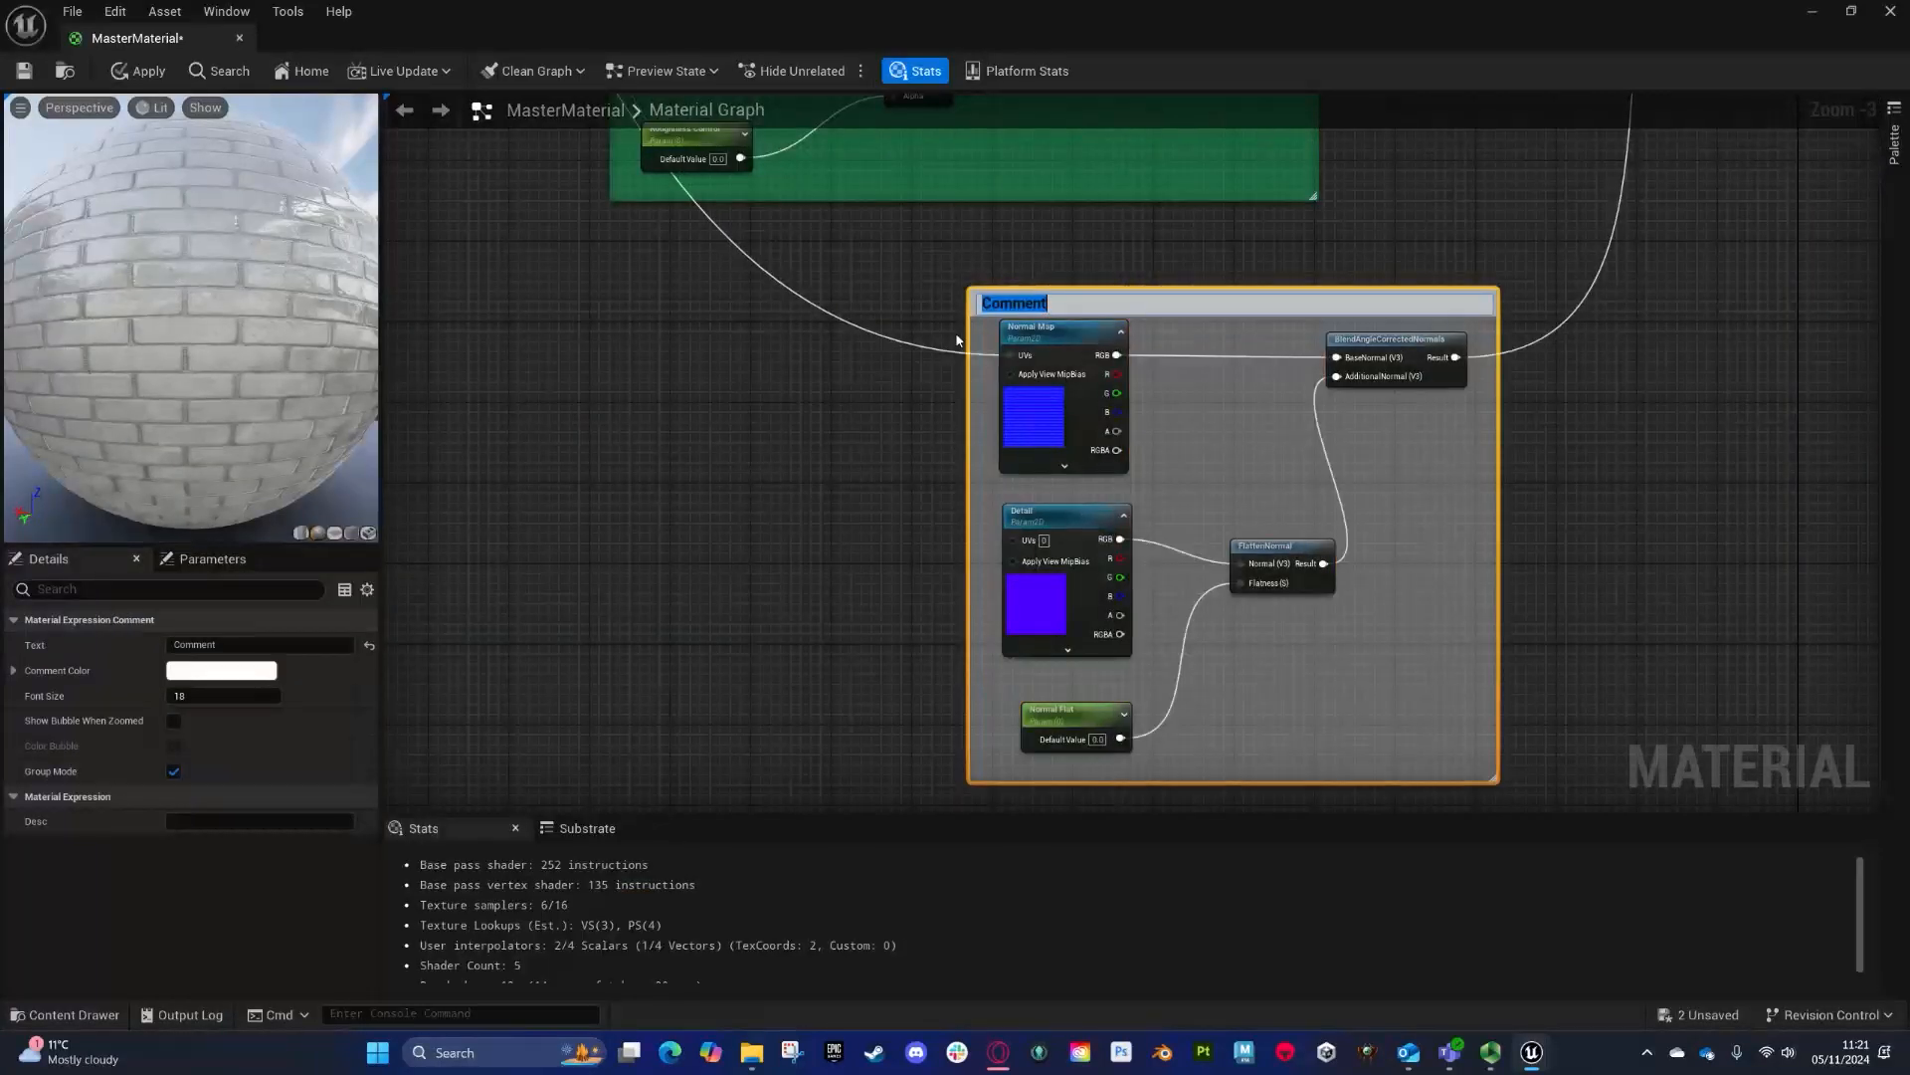
pyautogui.write('Normal')
pyautogui.press('Return')
pyautogui.click(221, 671)
pyautogui.click(297, 617)
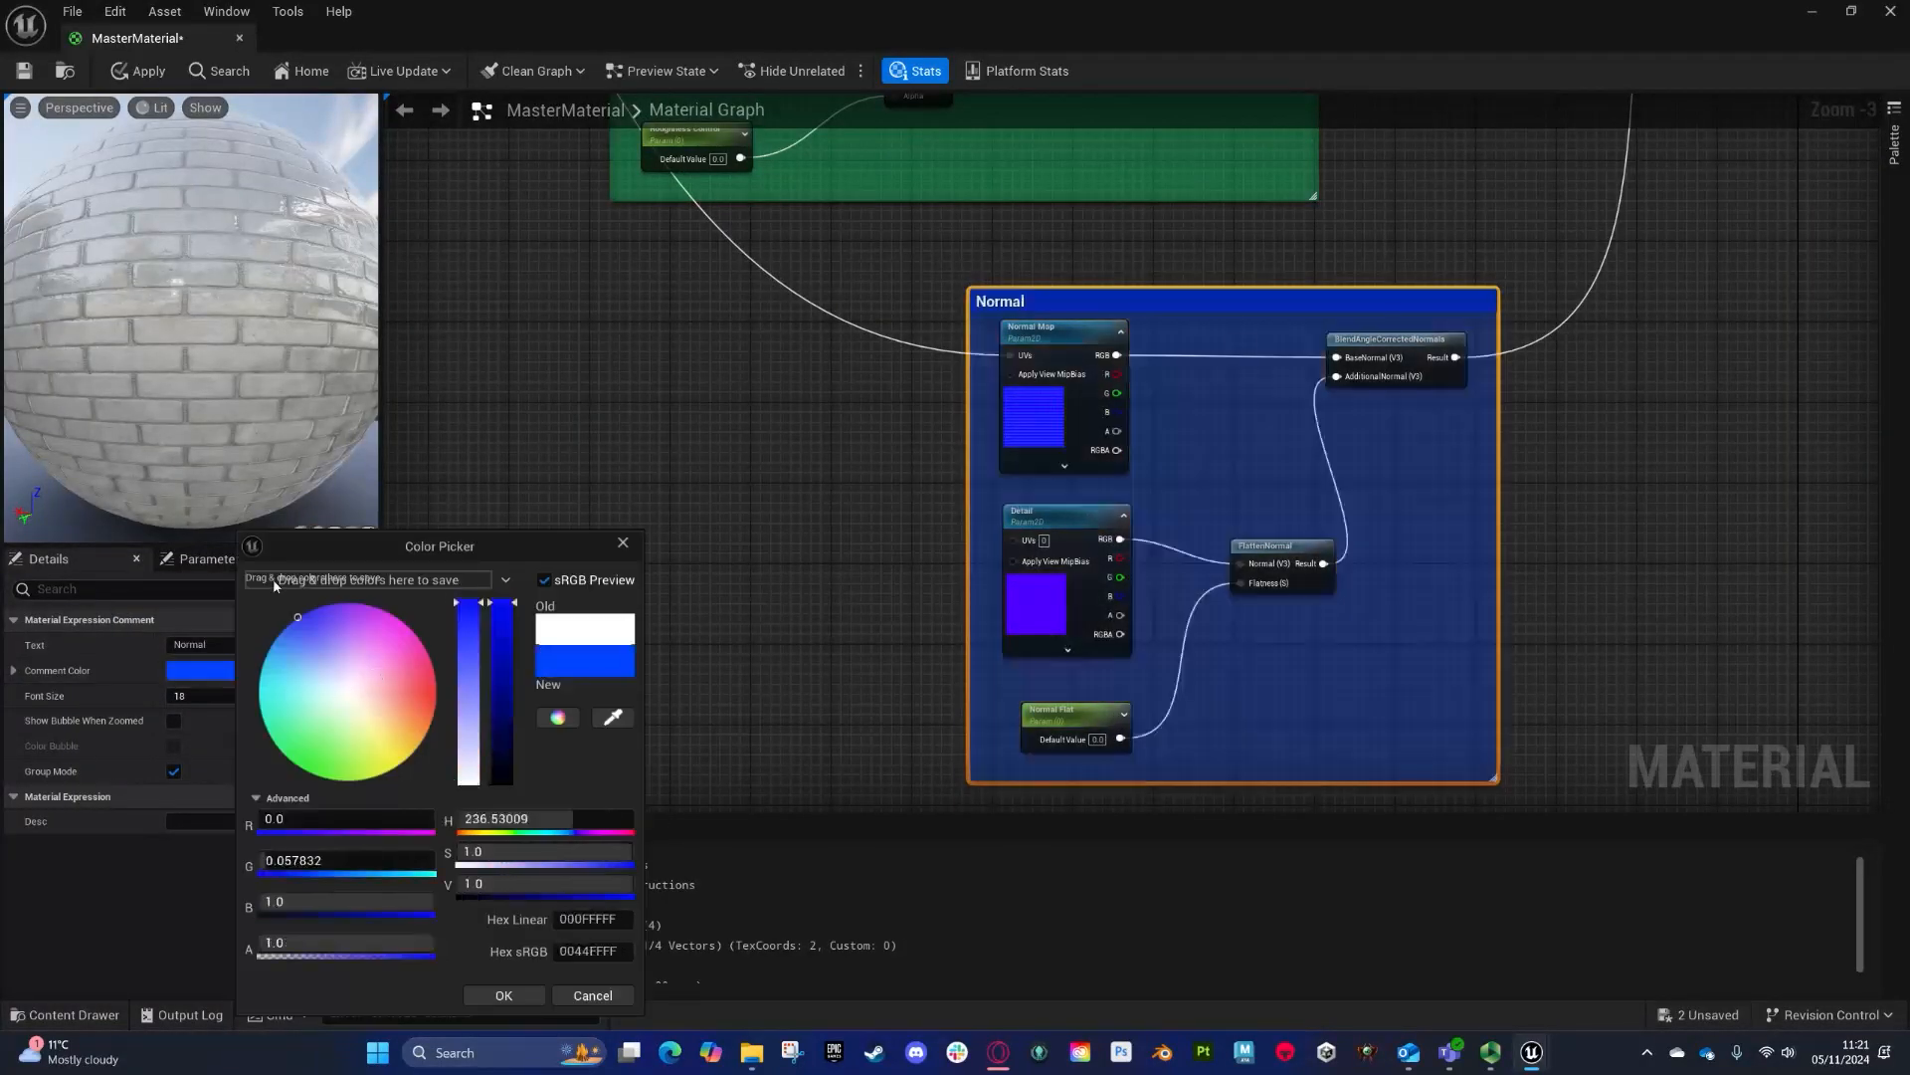
pyautogui.click(766, 493)
# - Add a Material Function Call node set to ScaleExample beside the Normal comment
pyautogui.scroll(-5, 768, 491)
pyautogui.moveTo(776, 457); pyautogui.dragTo(935, 498, button='right')
pyautogui.scroll(6, 1063, 391)
pyautogui.moveTo(1058, 531); pyautogui.dragTo(1154, 100, button='right')
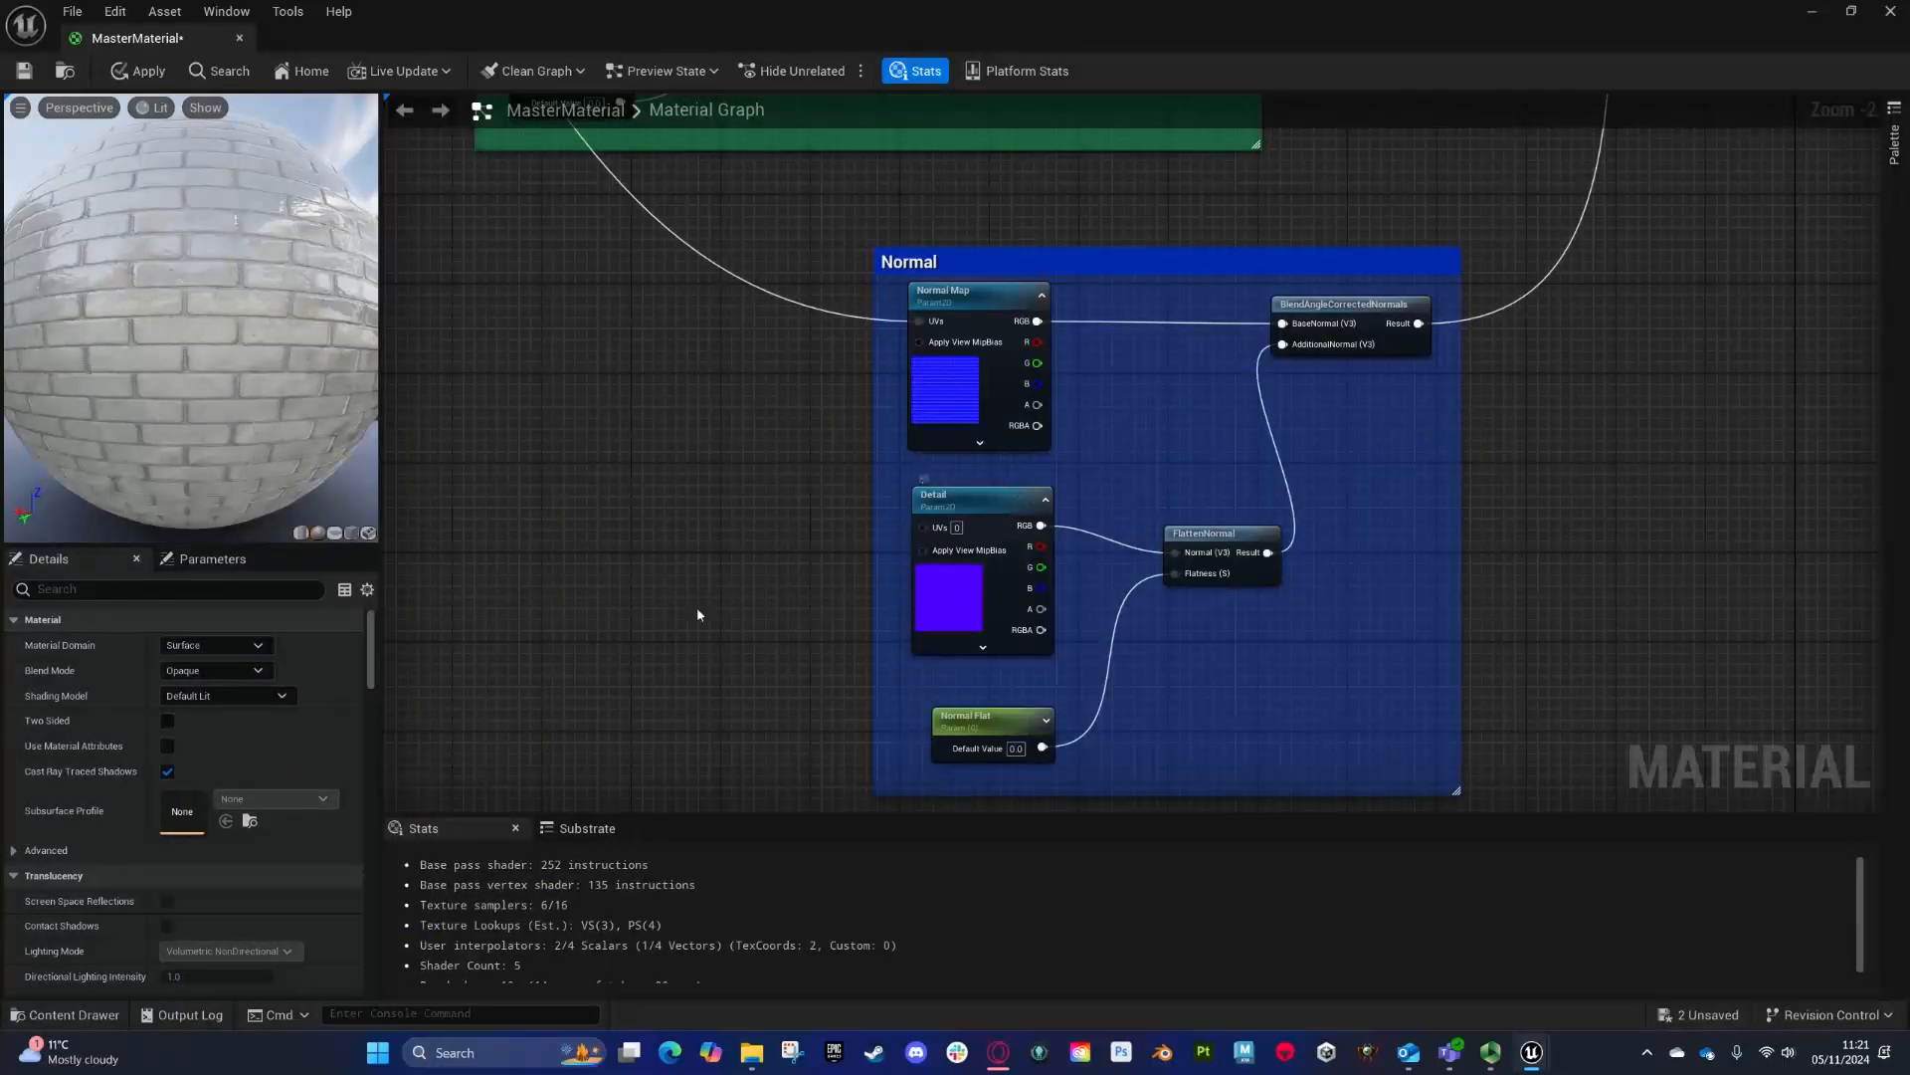
pyautogui.moveTo(698, 614); pyautogui.dragTo(726, 374, button='right')
pyautogui.rightClick(732, 379)
pyautogui.write('materialfunction')
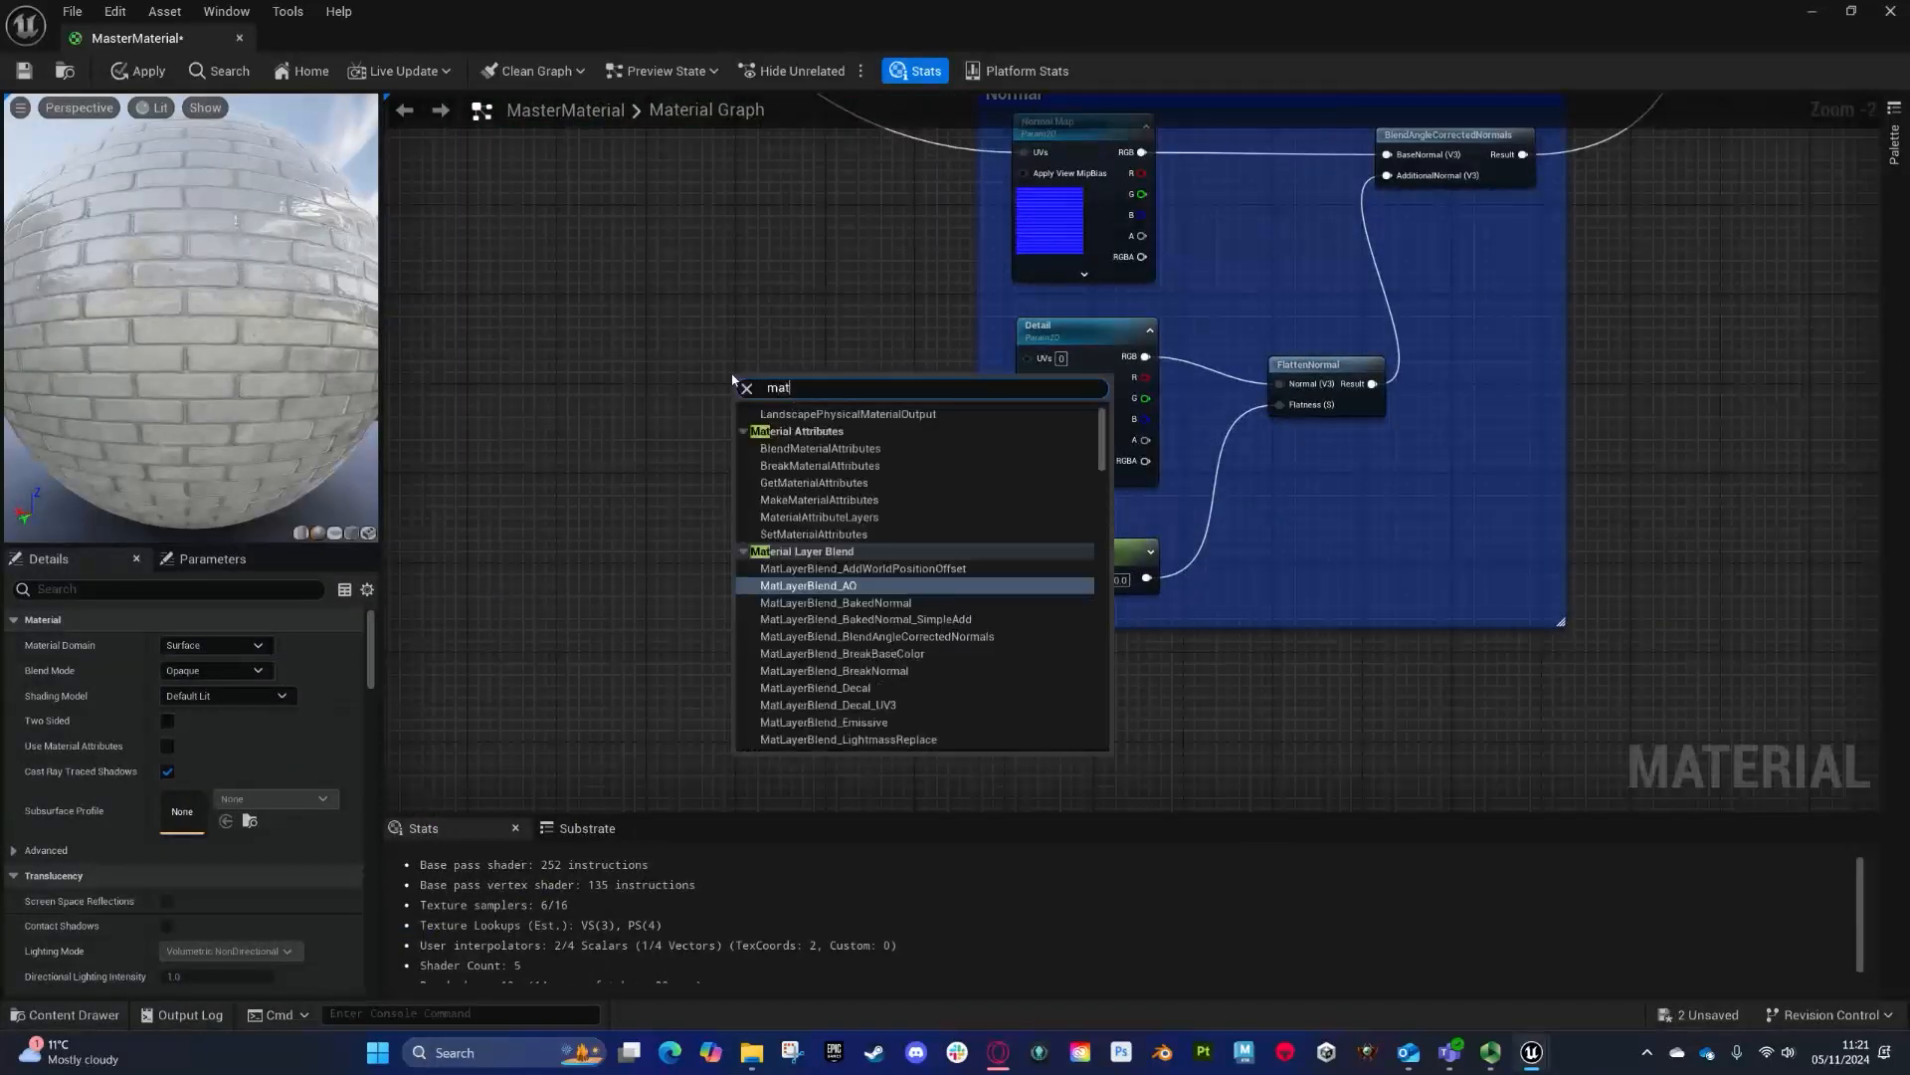
pyautogui.press('Return')
pyautogui.click(287, 648)
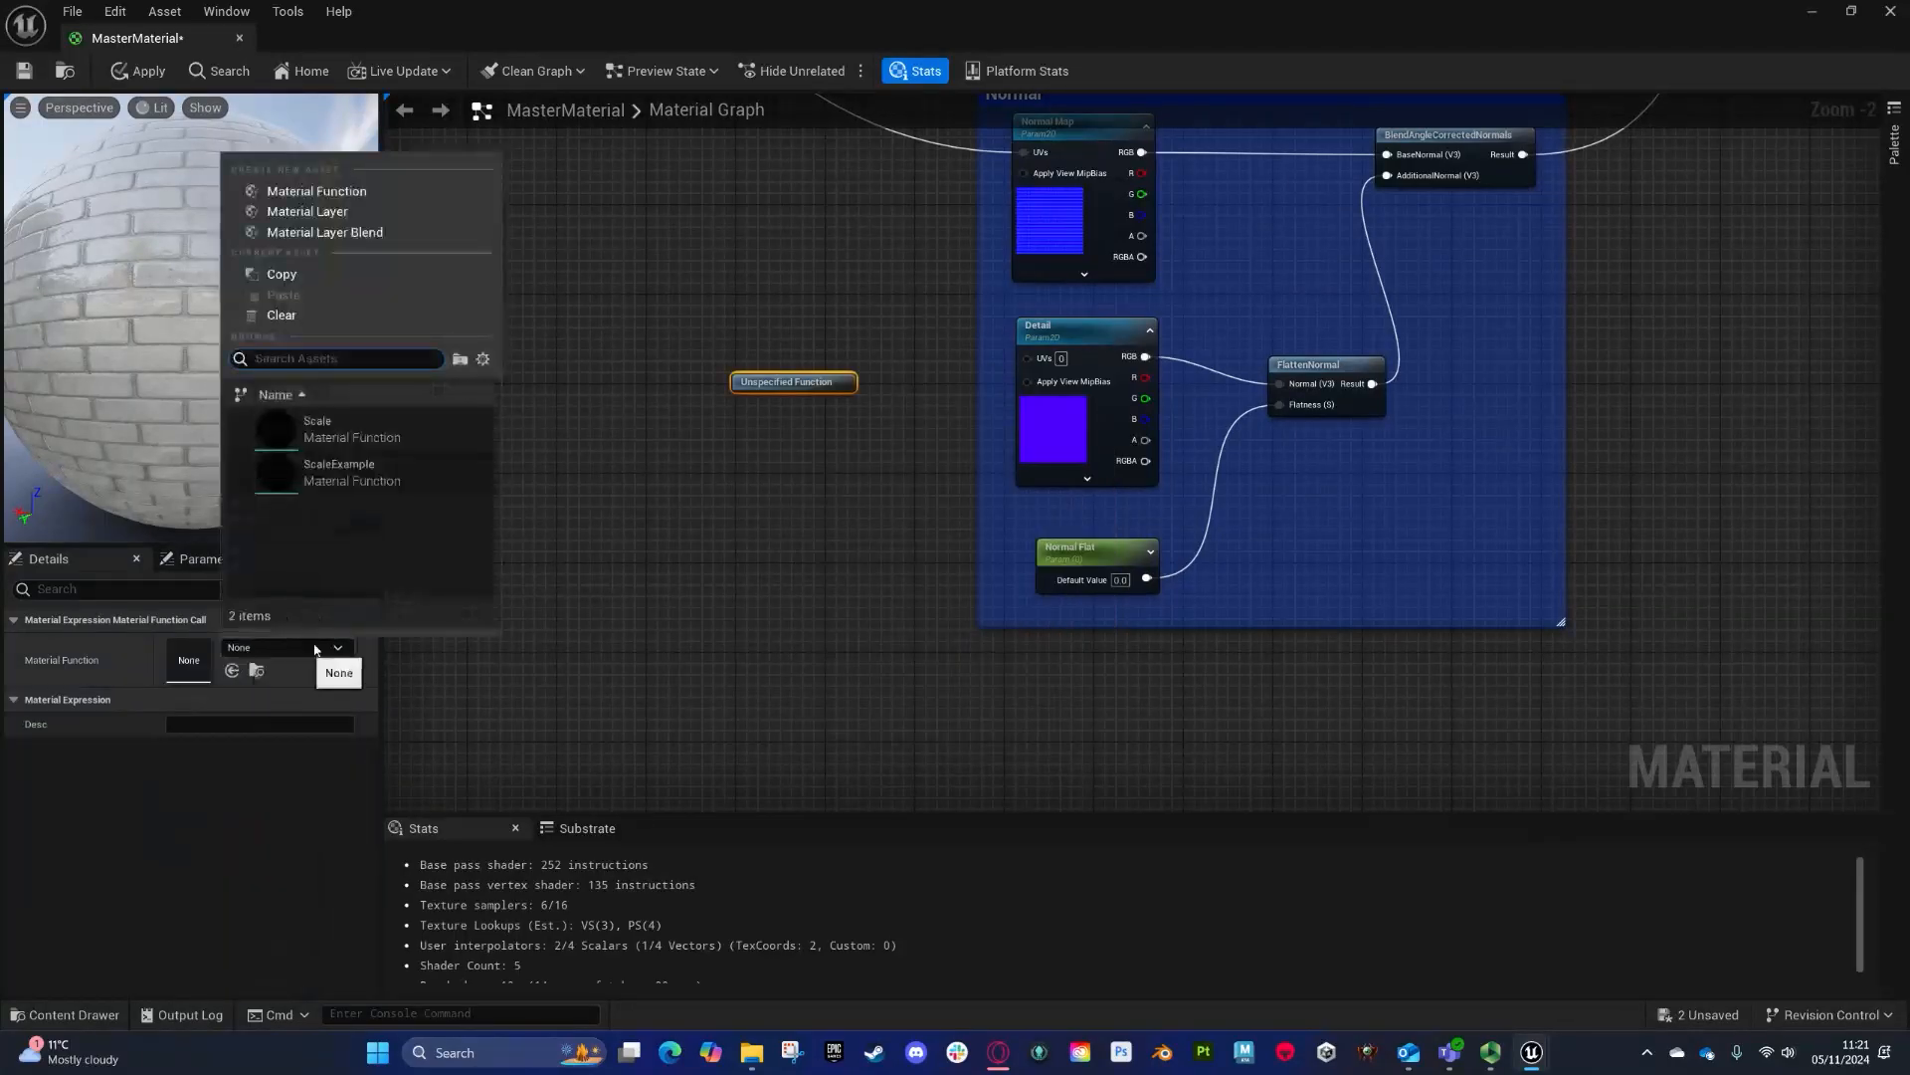
pyautogui.click(349, 477)
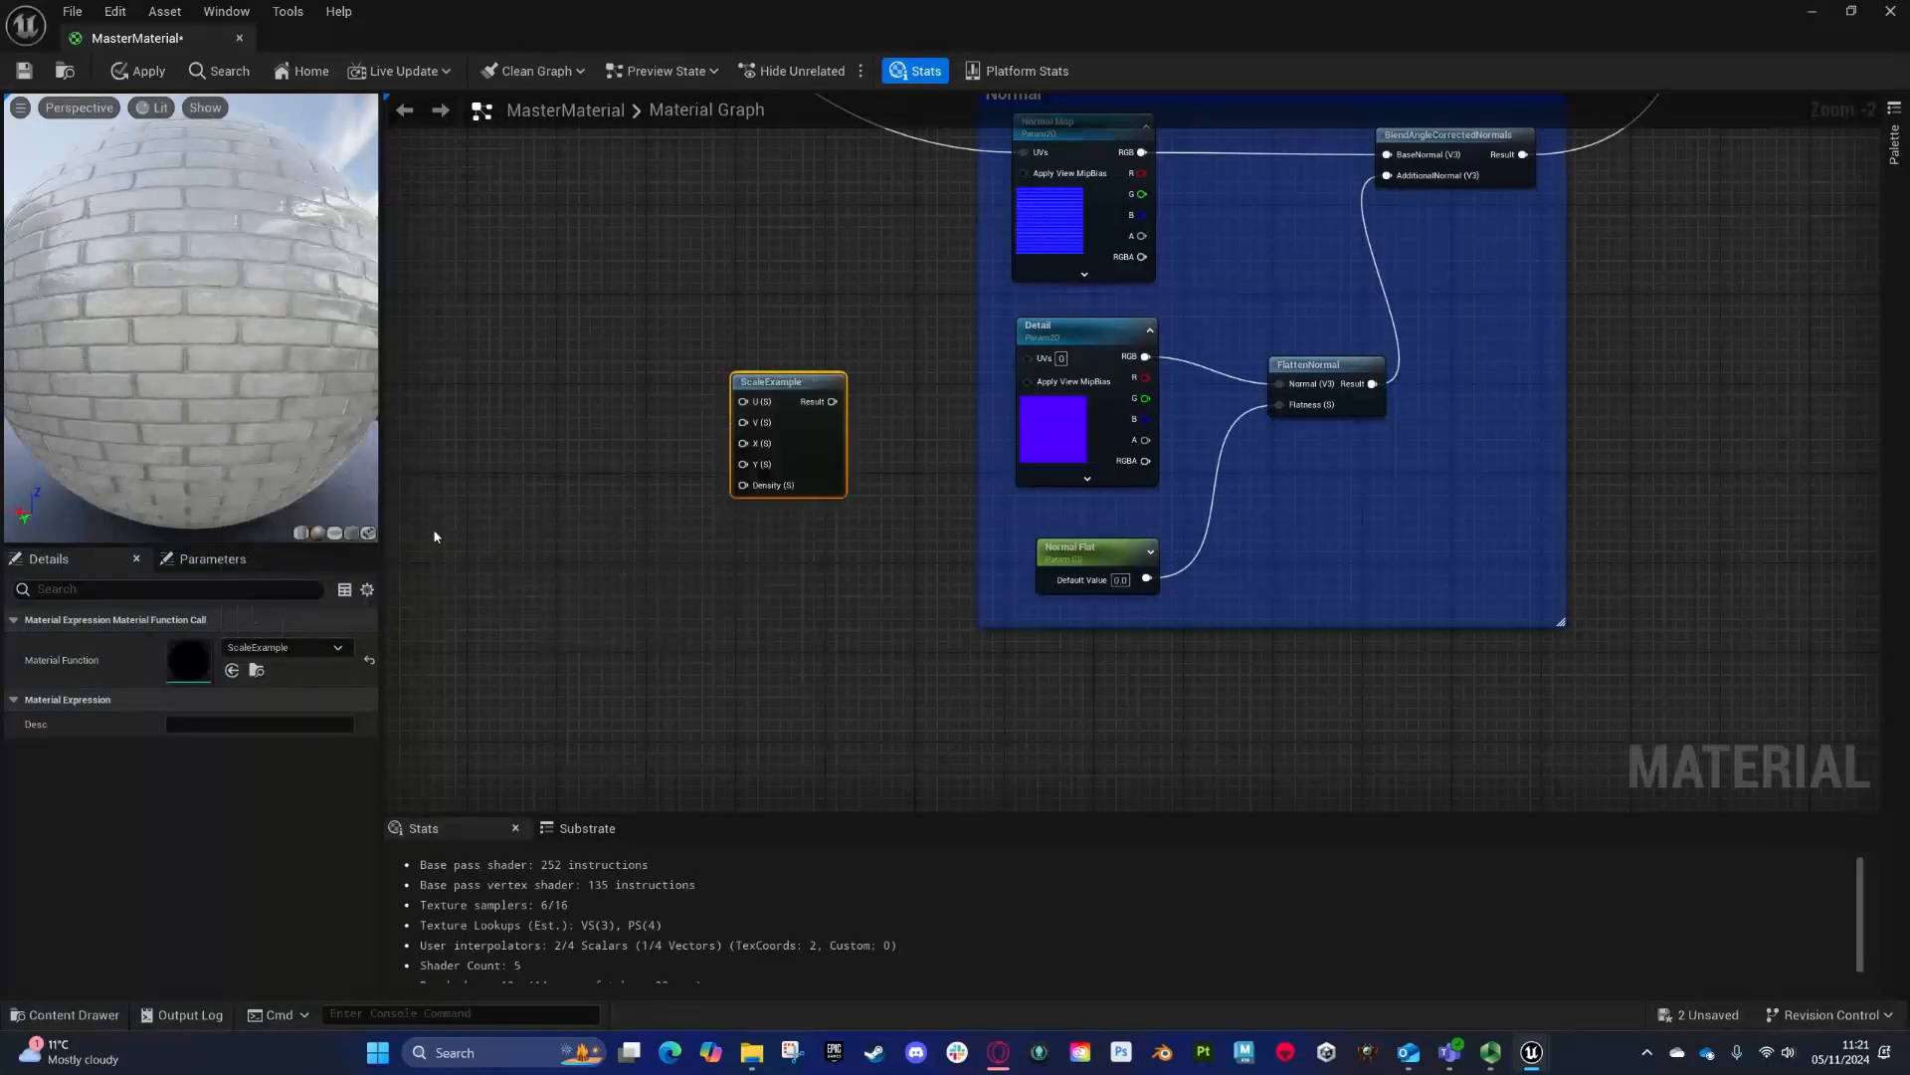
# - Add scalar parameters U, V, X, Y and Density for the new ScaleExample node's inputs
pyautogui.moveTo(623, 439); pyautogui.dragTo(787, 435, button='right')
pyautogui.press('s')
pyautogui.click(786, 409)
pyautogui.write('ssssssssss')
pyautogui.click(800, 495)
pyautogui.write('sssssssssssssss')
# - Rename the new parameters Normal U, Normal V, Normal X, Normal Y and Normal Density
pyautogui.moveTo(227, 645); pyautogui.dragTo(95, 631)
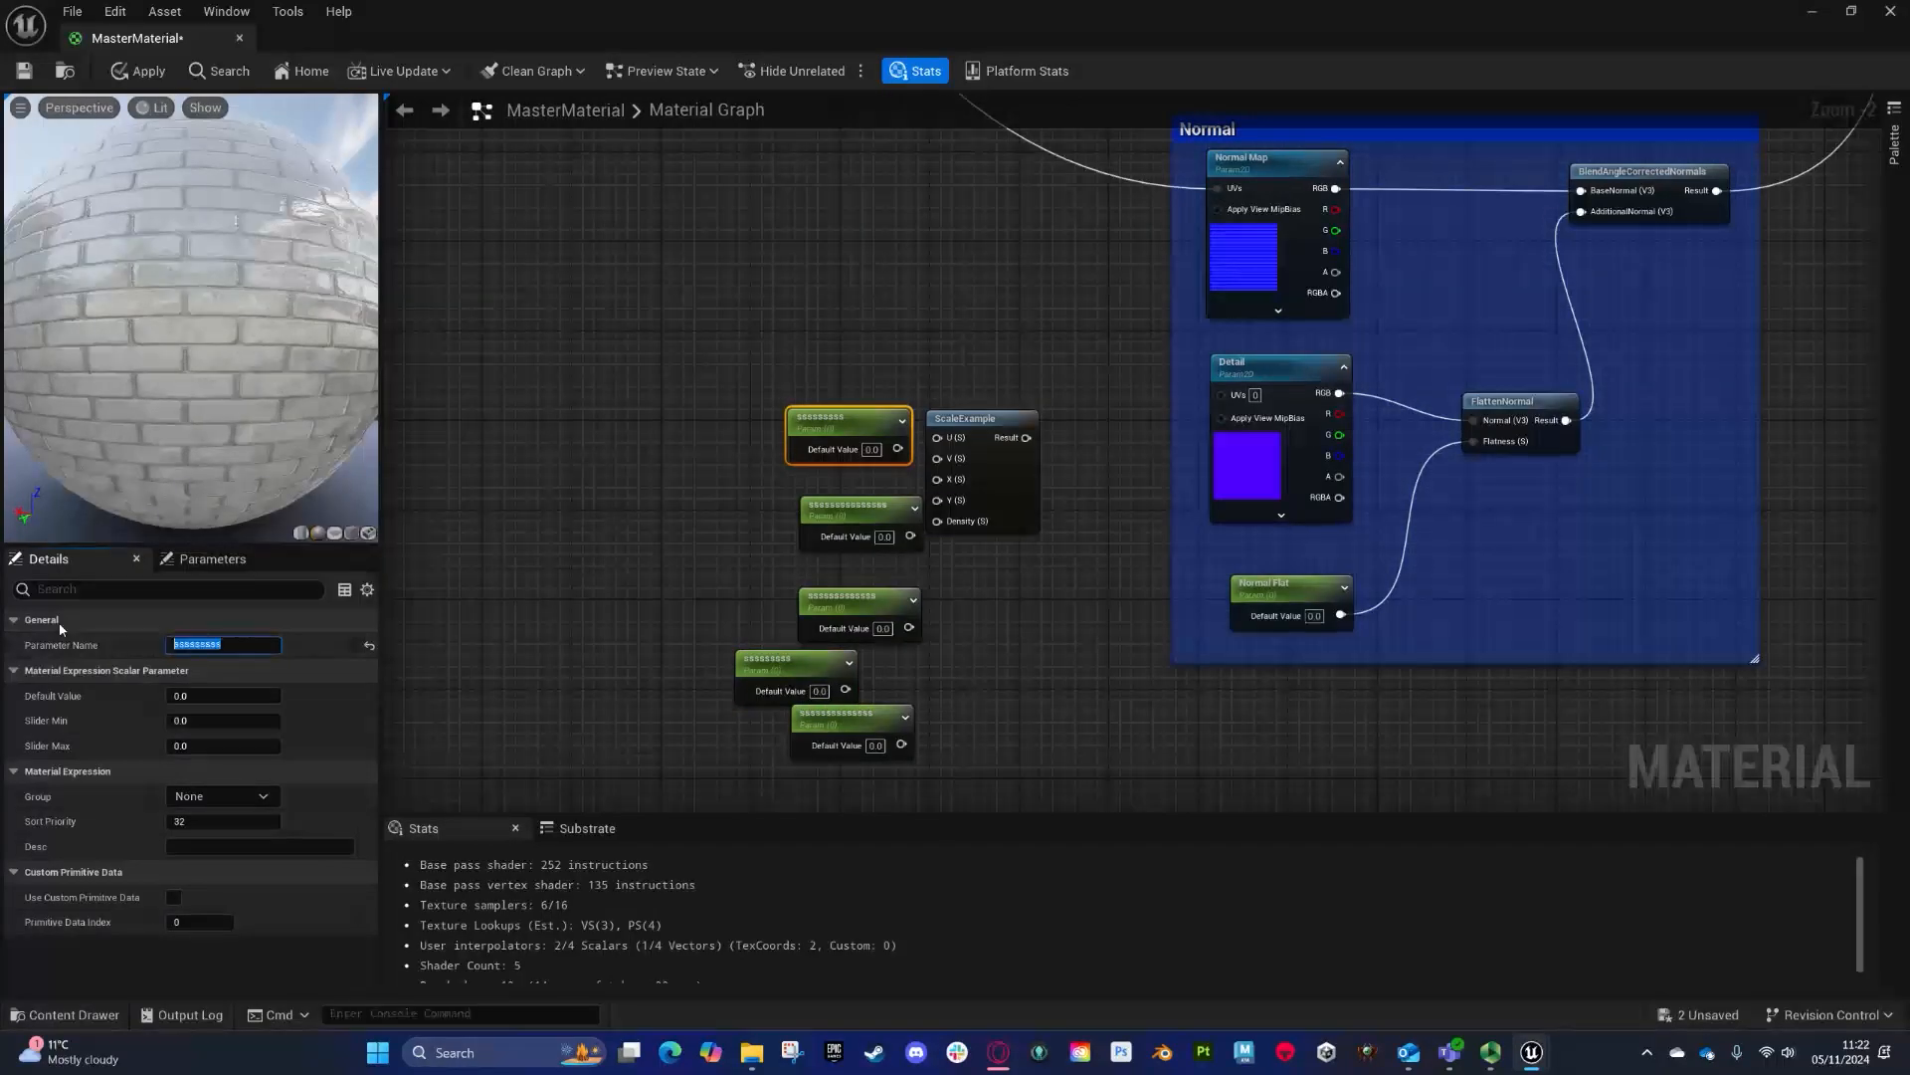
pyautogui.write('U')
pyautogui.press('Return')
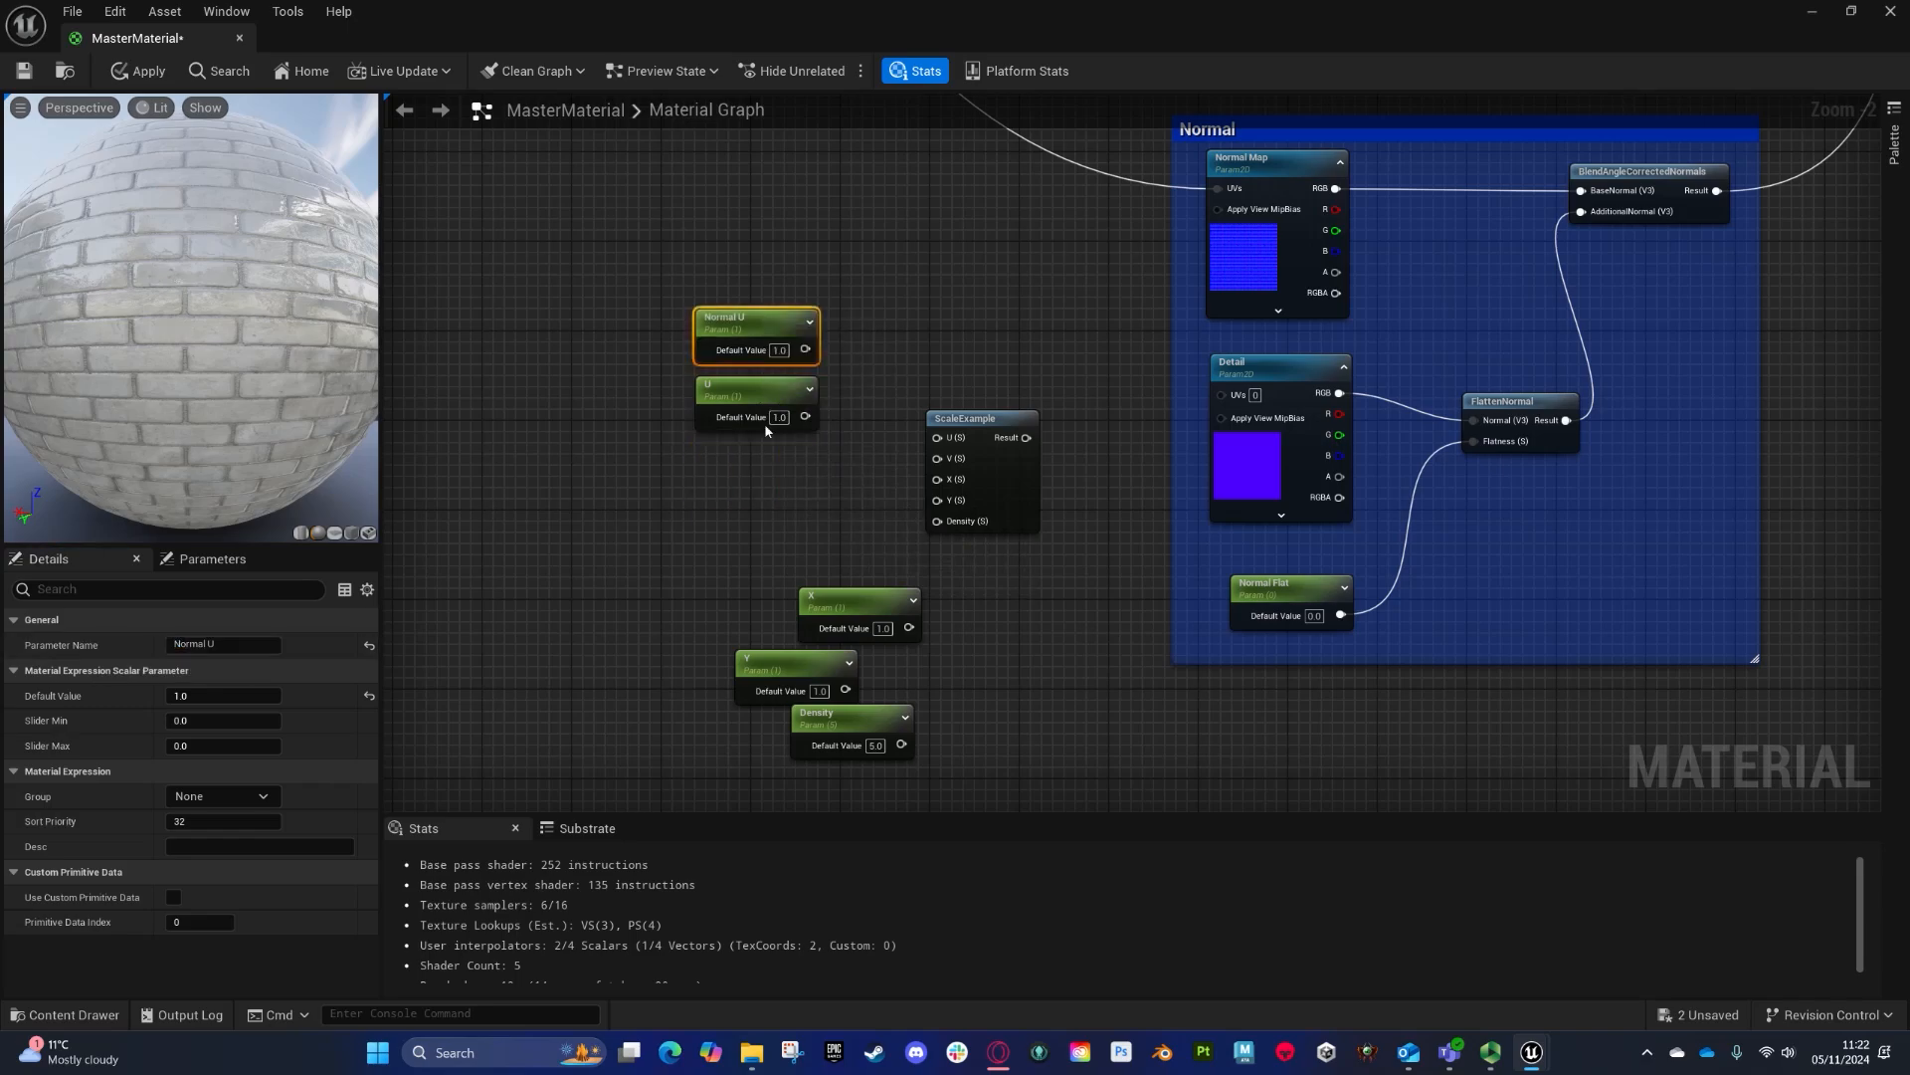
pyautogui.click(764, 418)
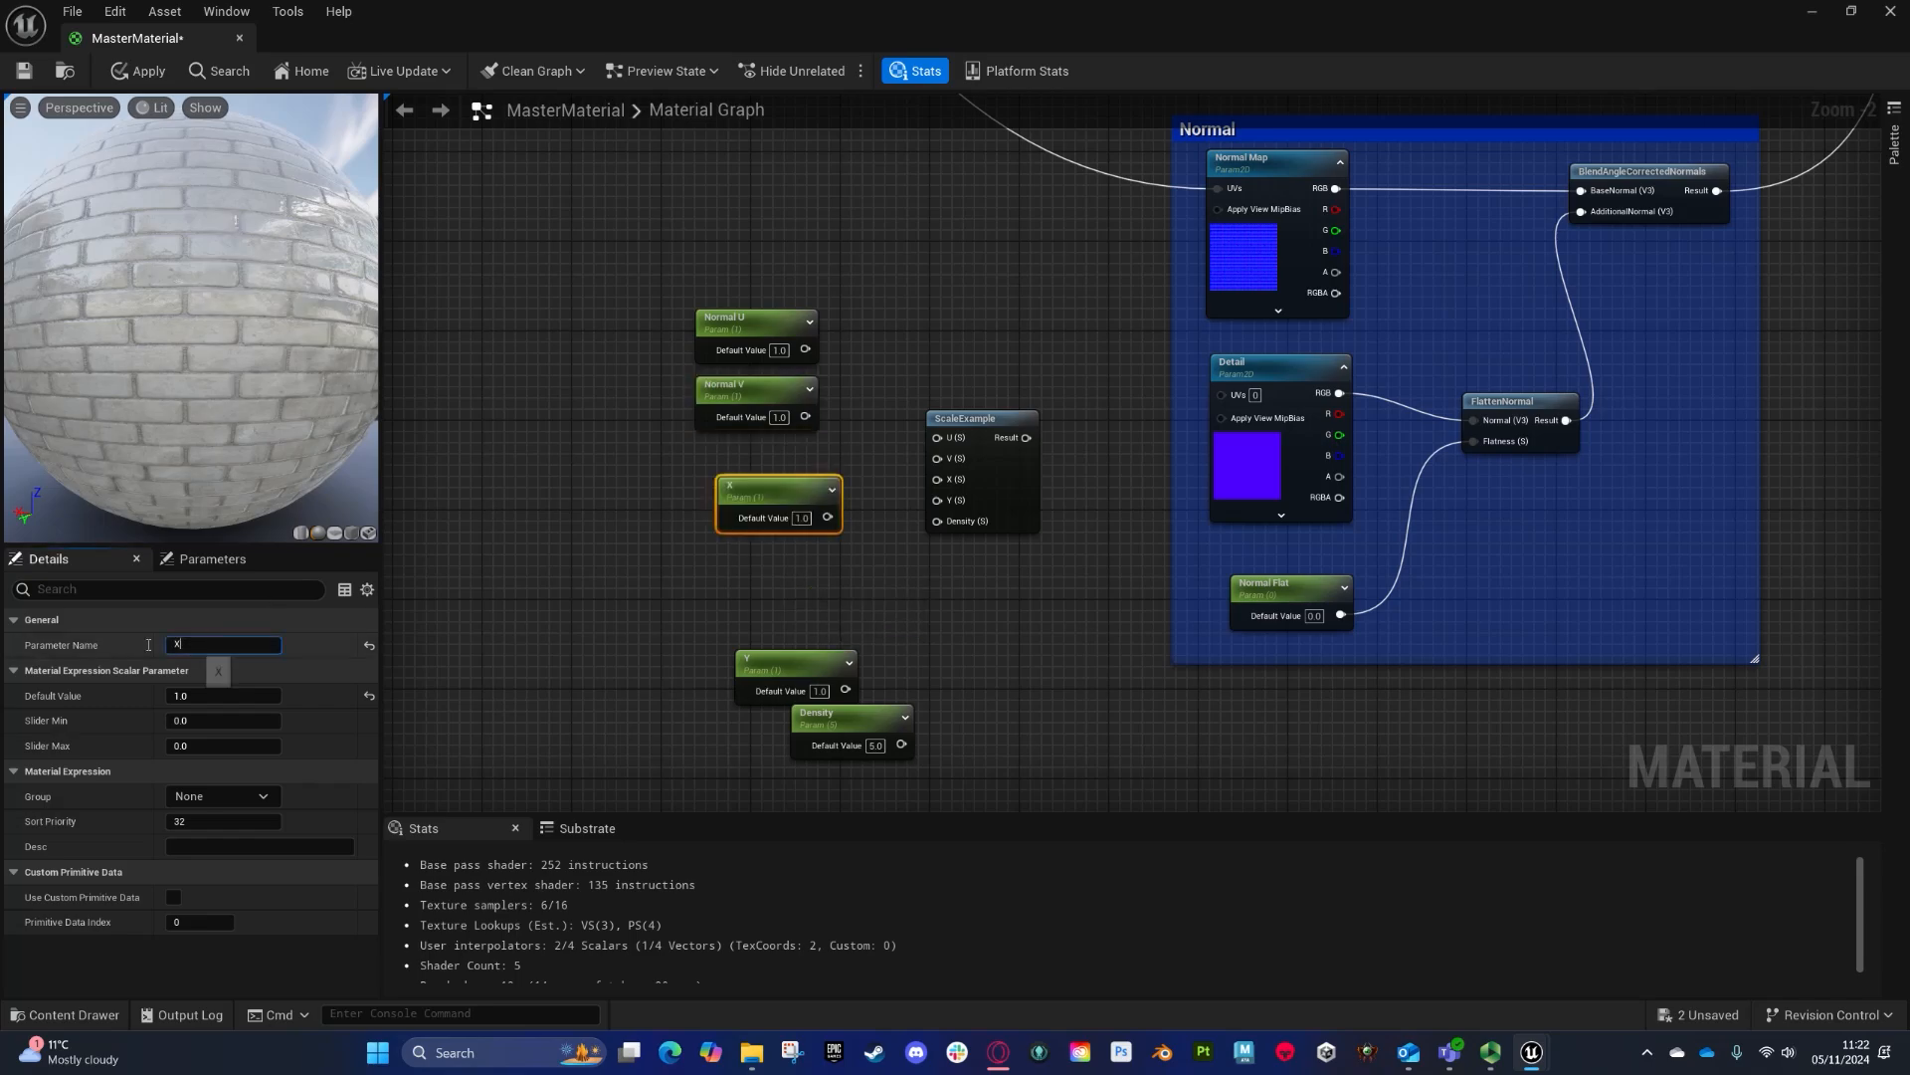
pyautogui.moveTo(148, 644); pyautogui.dragTo(139, 645)
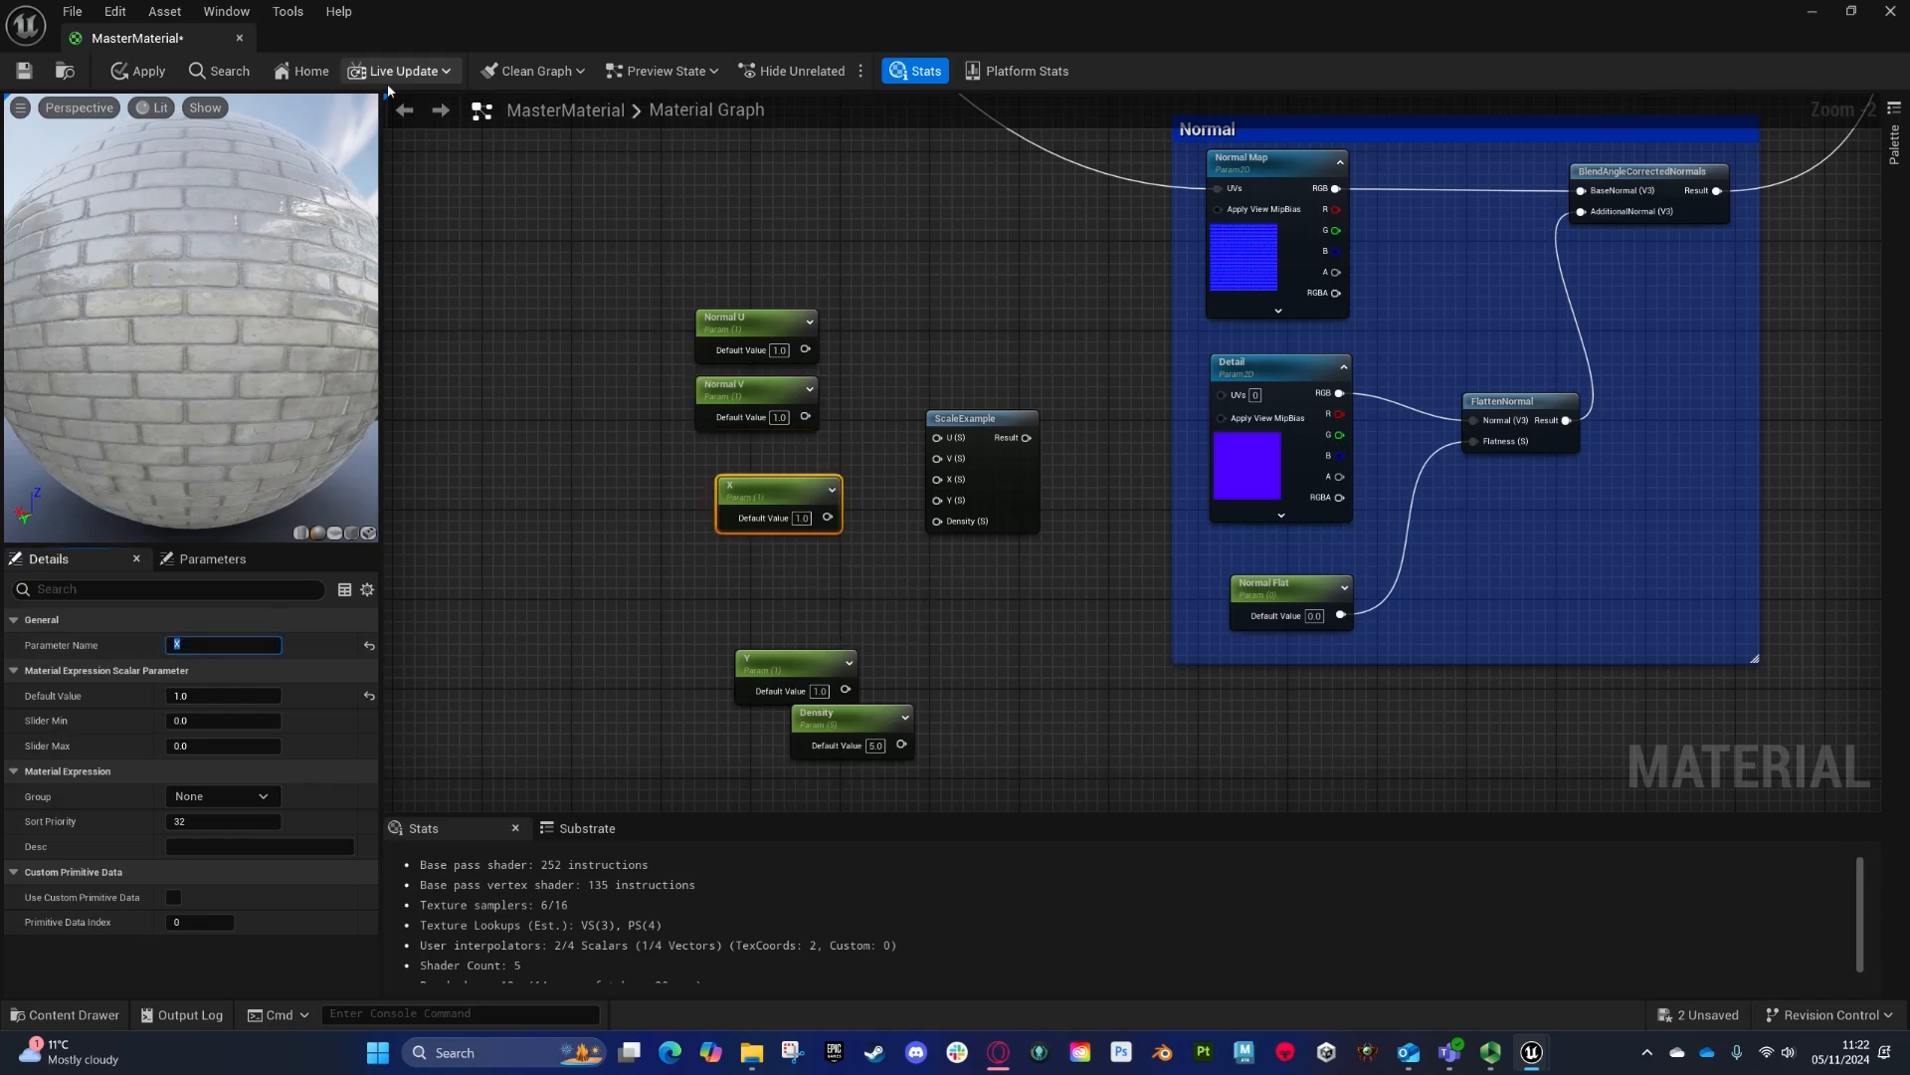
pyautogui.write('Normal X')
pyautogui.press('Return')
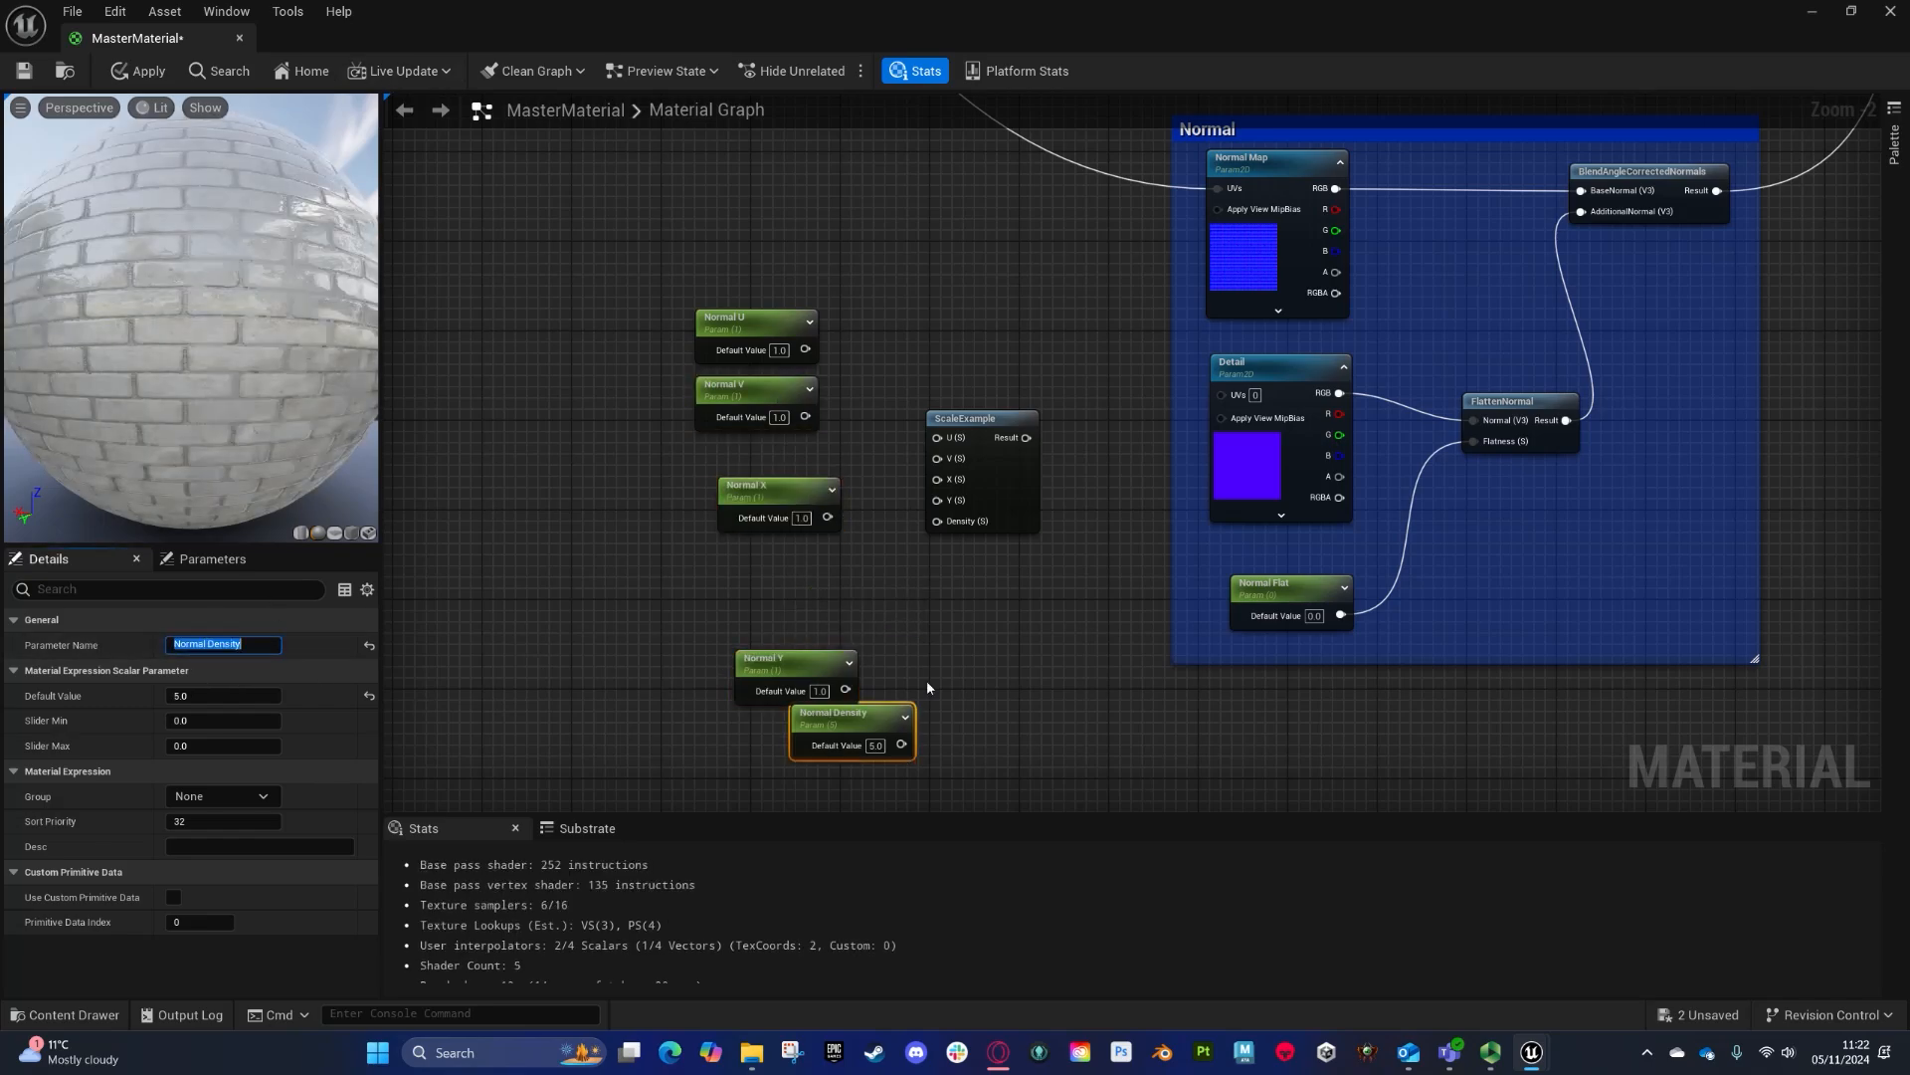
# - Connect Normal Y and Normal Density to ScaleExample's Y and Density inputs
pyautogui.moveTo(784, 675); pyautogui.dragTo(777, 569)
pyautogui.moveTo(879, 724); pyautogui.dragTo(936, 520)
pyautogui.moveTo(839, 585); pyautogui.dragTo(936, 499)
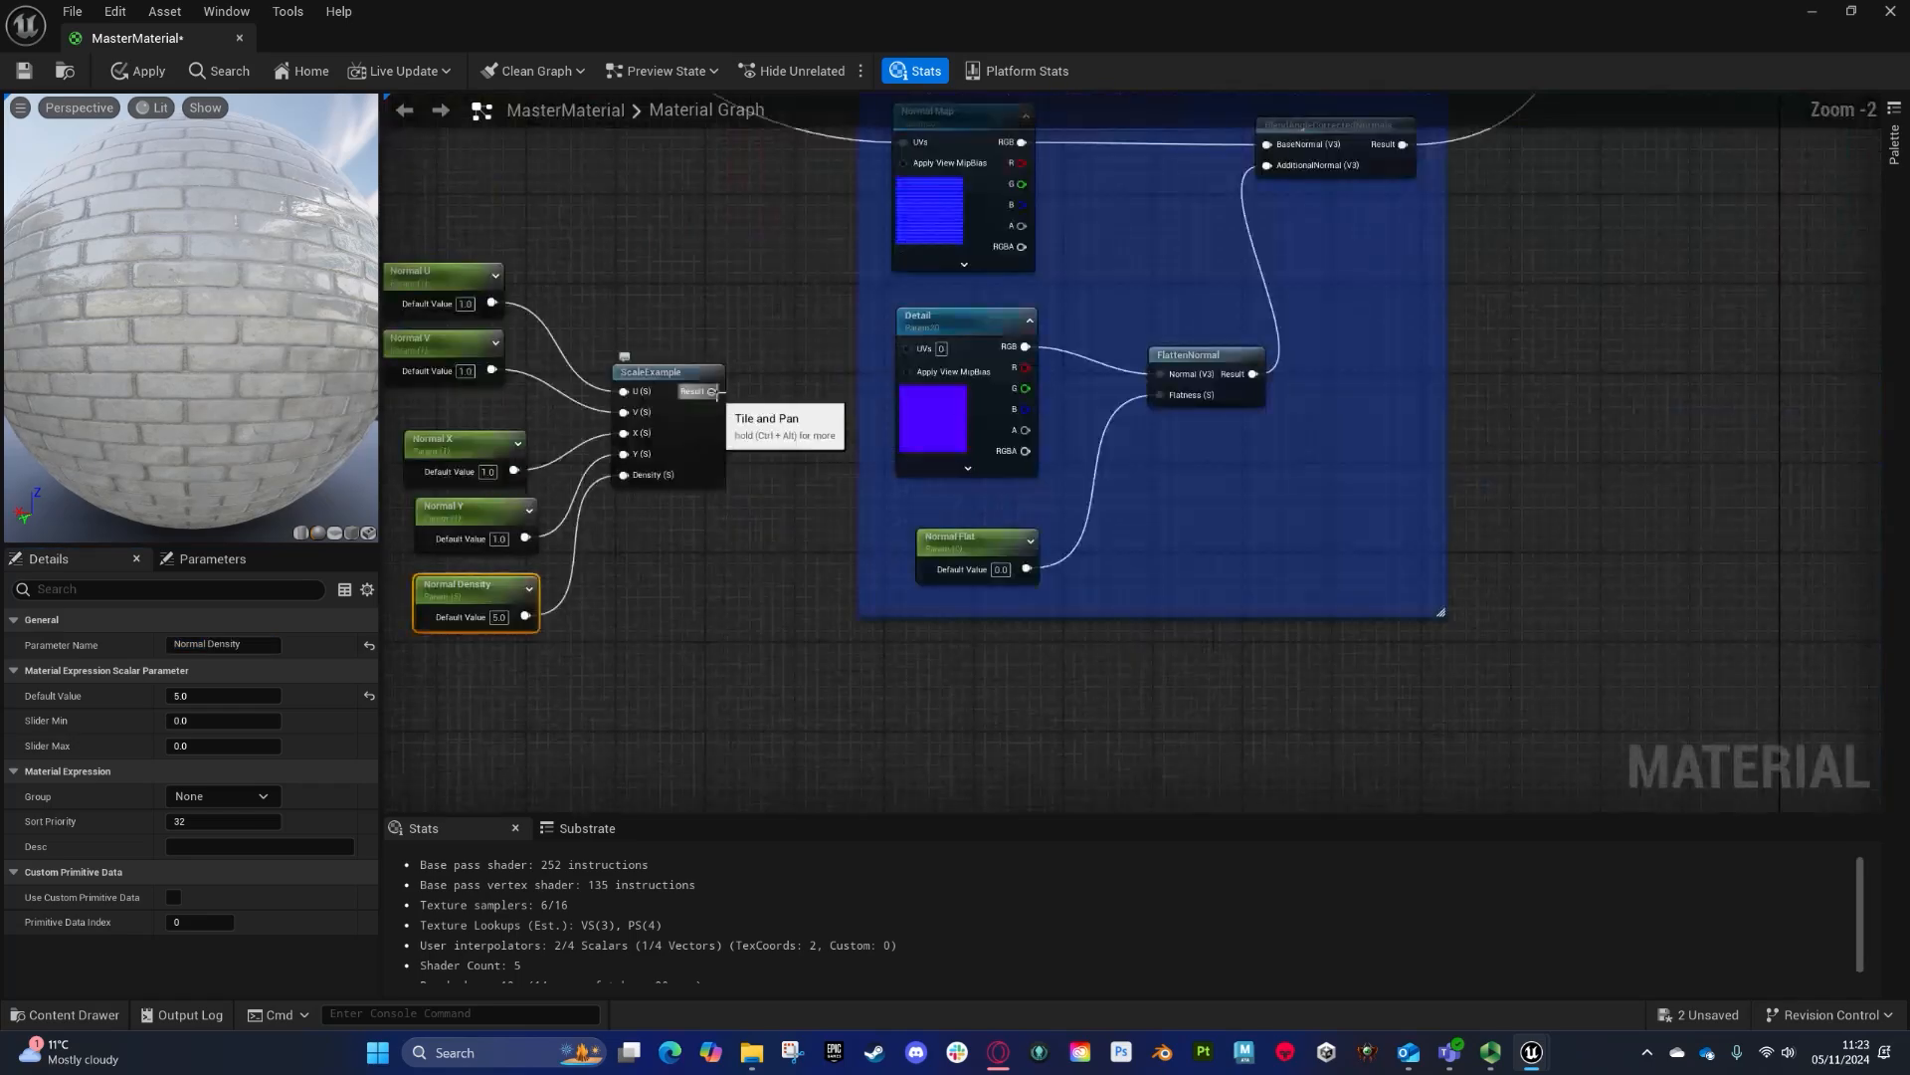
# - Connect Normal U and Normal V to ScaleExample and feed its result into the Detail texture's UVs
pyautogui.moveTo(715, 396); pyautogui.dragTo(307, 360)
pyautogui.moveTo(590, 693); pyautogui.dragTo(761, 786, button='right')
pyautogui.moveTo(559, 321); pyautogui.dragTo(748, 794)
pyautogui.moveTo(702, 181); pyautogui.dragTo(771, 431, button='right')
pyautogui.moveTo(692, 450); pyautogui.dragTo(718, 372)
pyautogui.moveTo(941, 401); pyautogui.dragTo(921, 573, button='right')
pyautogui.scroll(-5, 921, 577)
pyautogui.scroll(4, 852, 404)
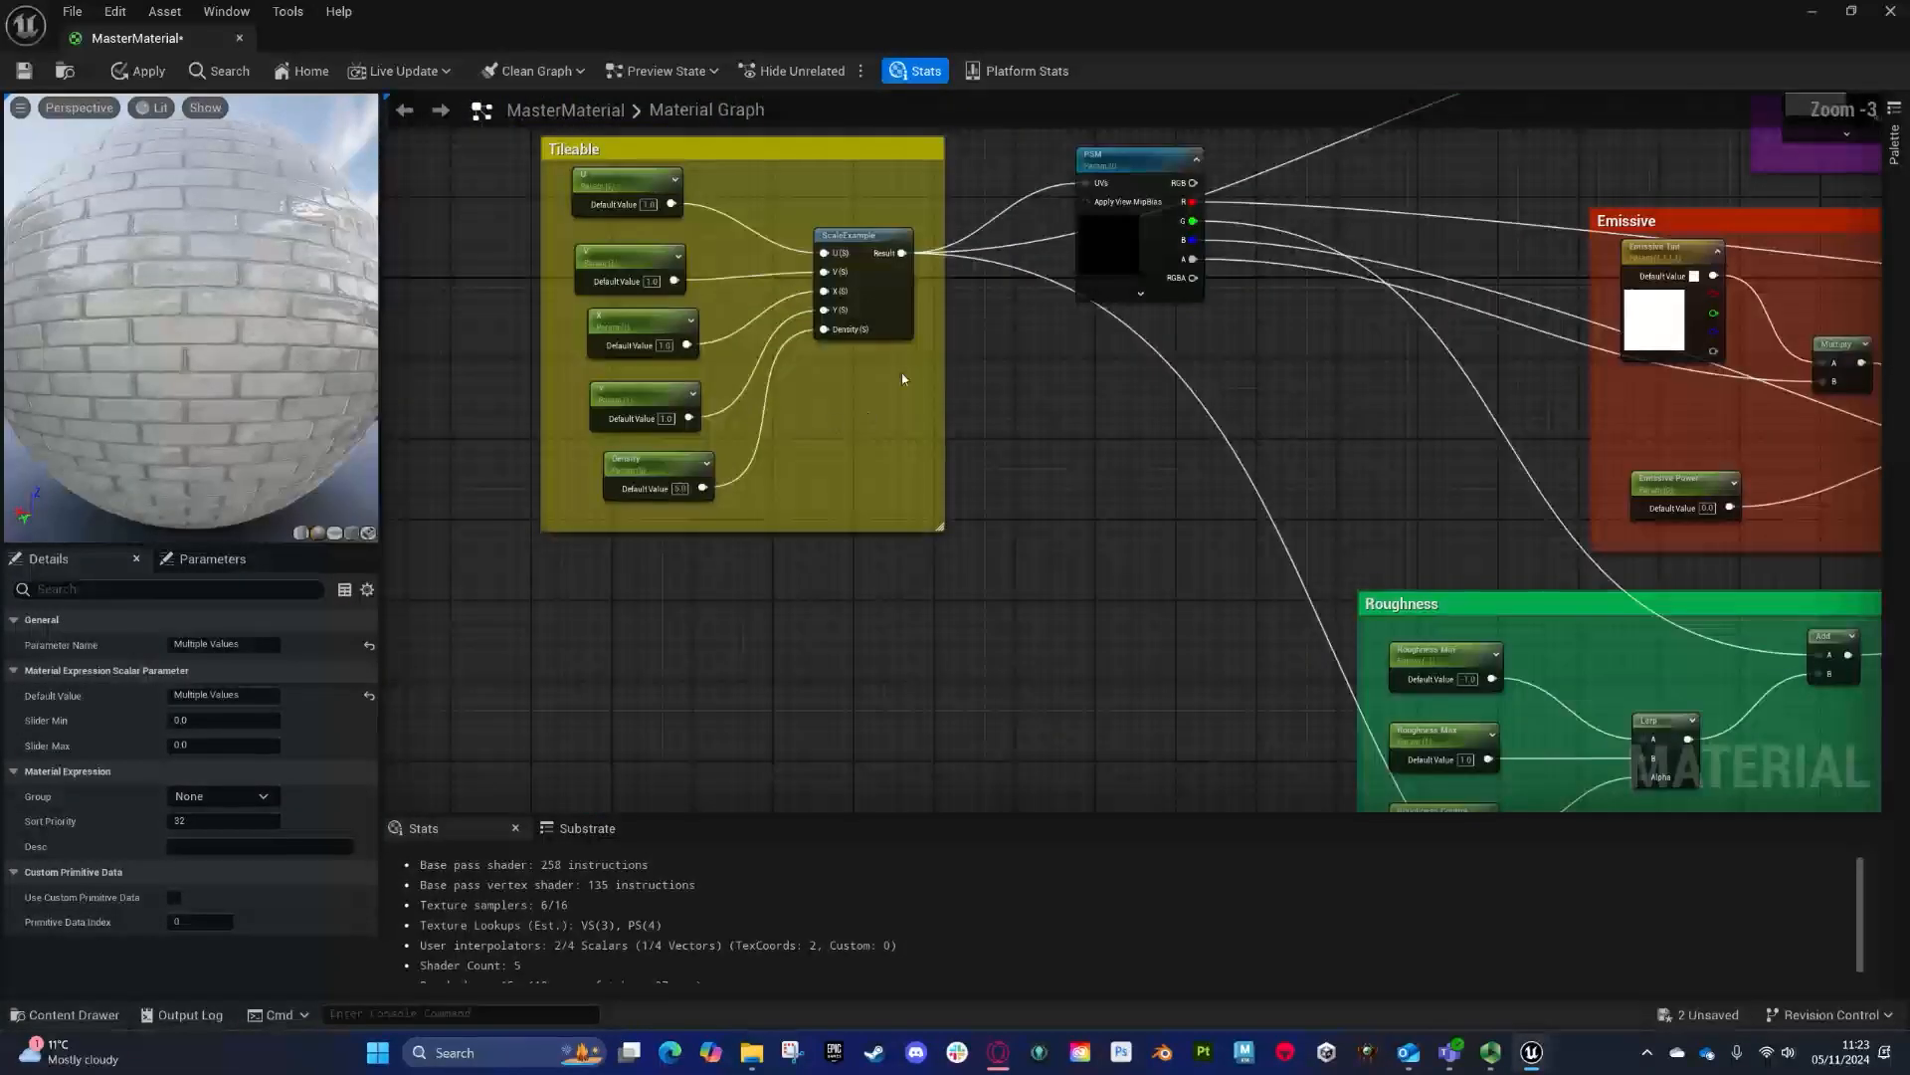
# - Assign the Colour and Emissive comment parameters to their parameter groups
pyautogui.moveTo(1385, 364); pyautogui.dragTo(418, 450, button='right')
pyautogui.moveTo(1106, 310); pyautogui.dragTo(1197, 562, button='right')
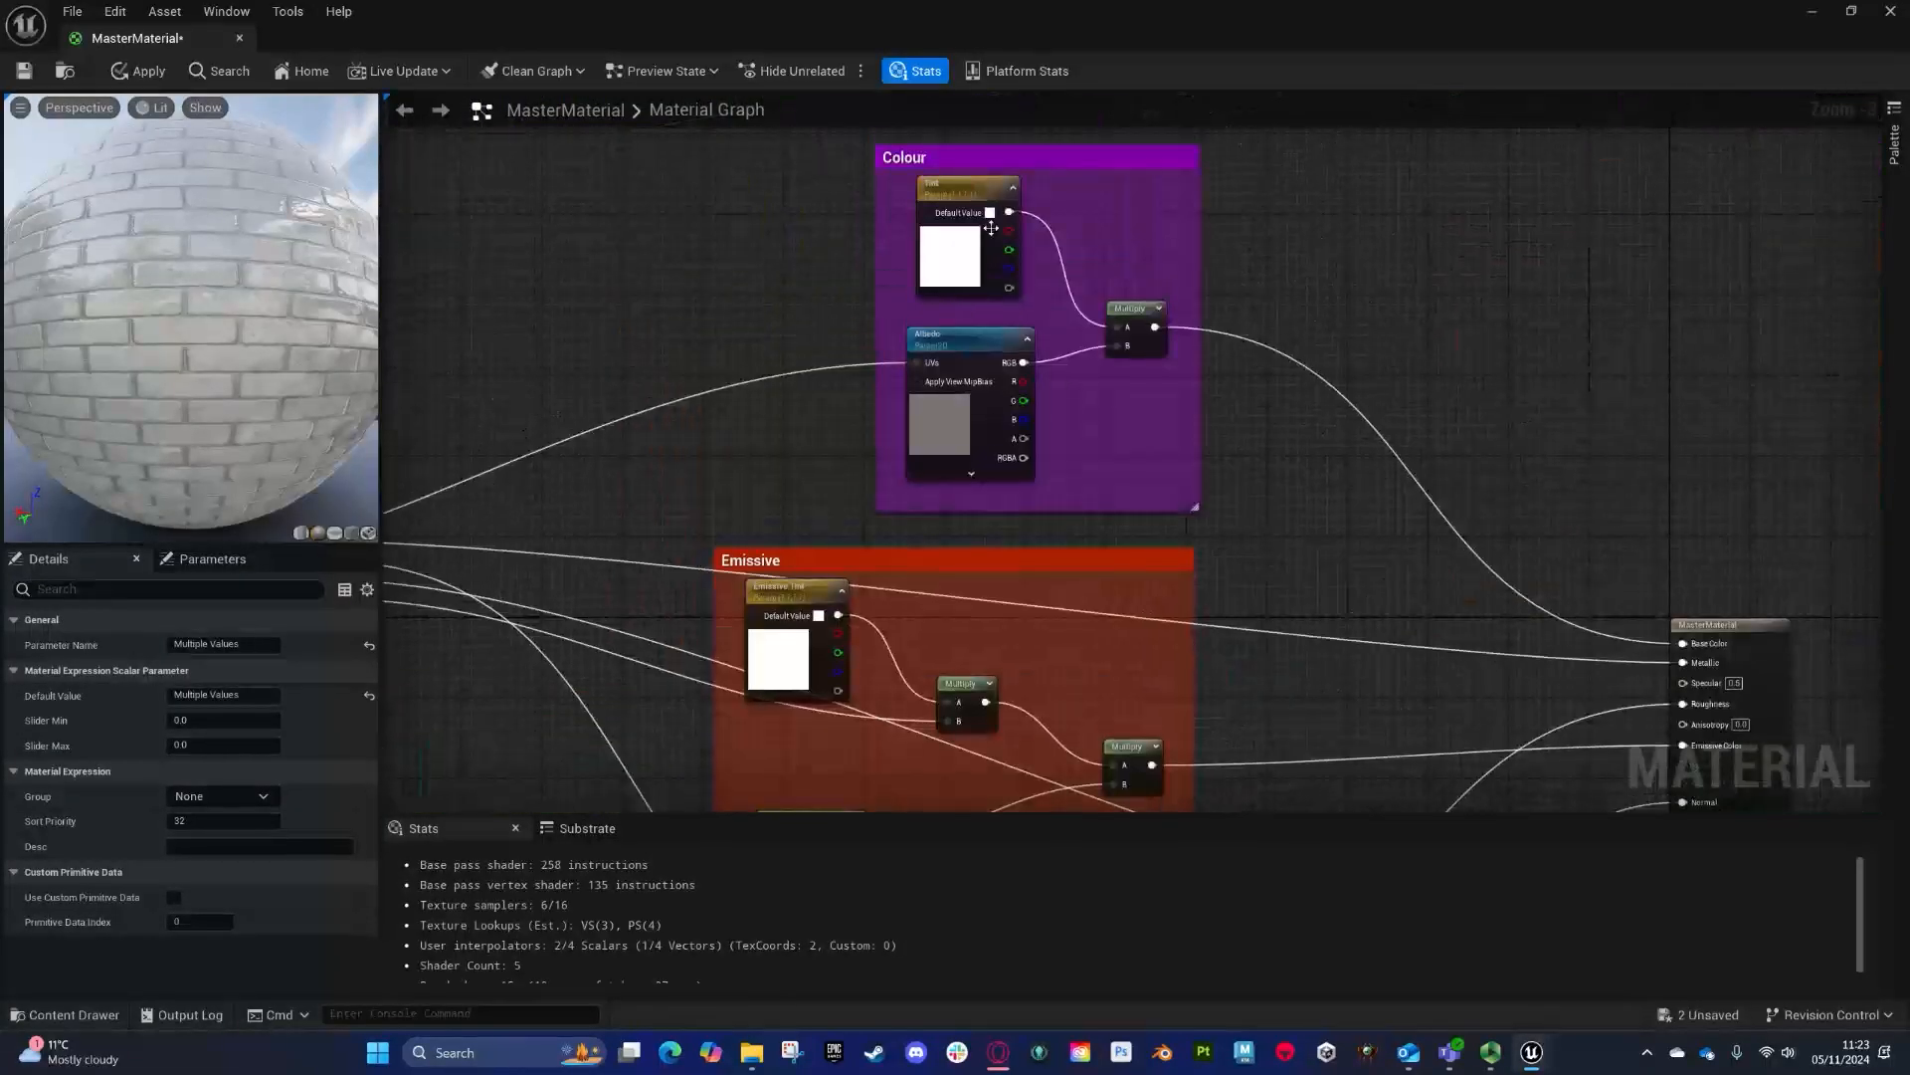
pyautogui.click(971, 205)
pyautogui.click(223, 752)
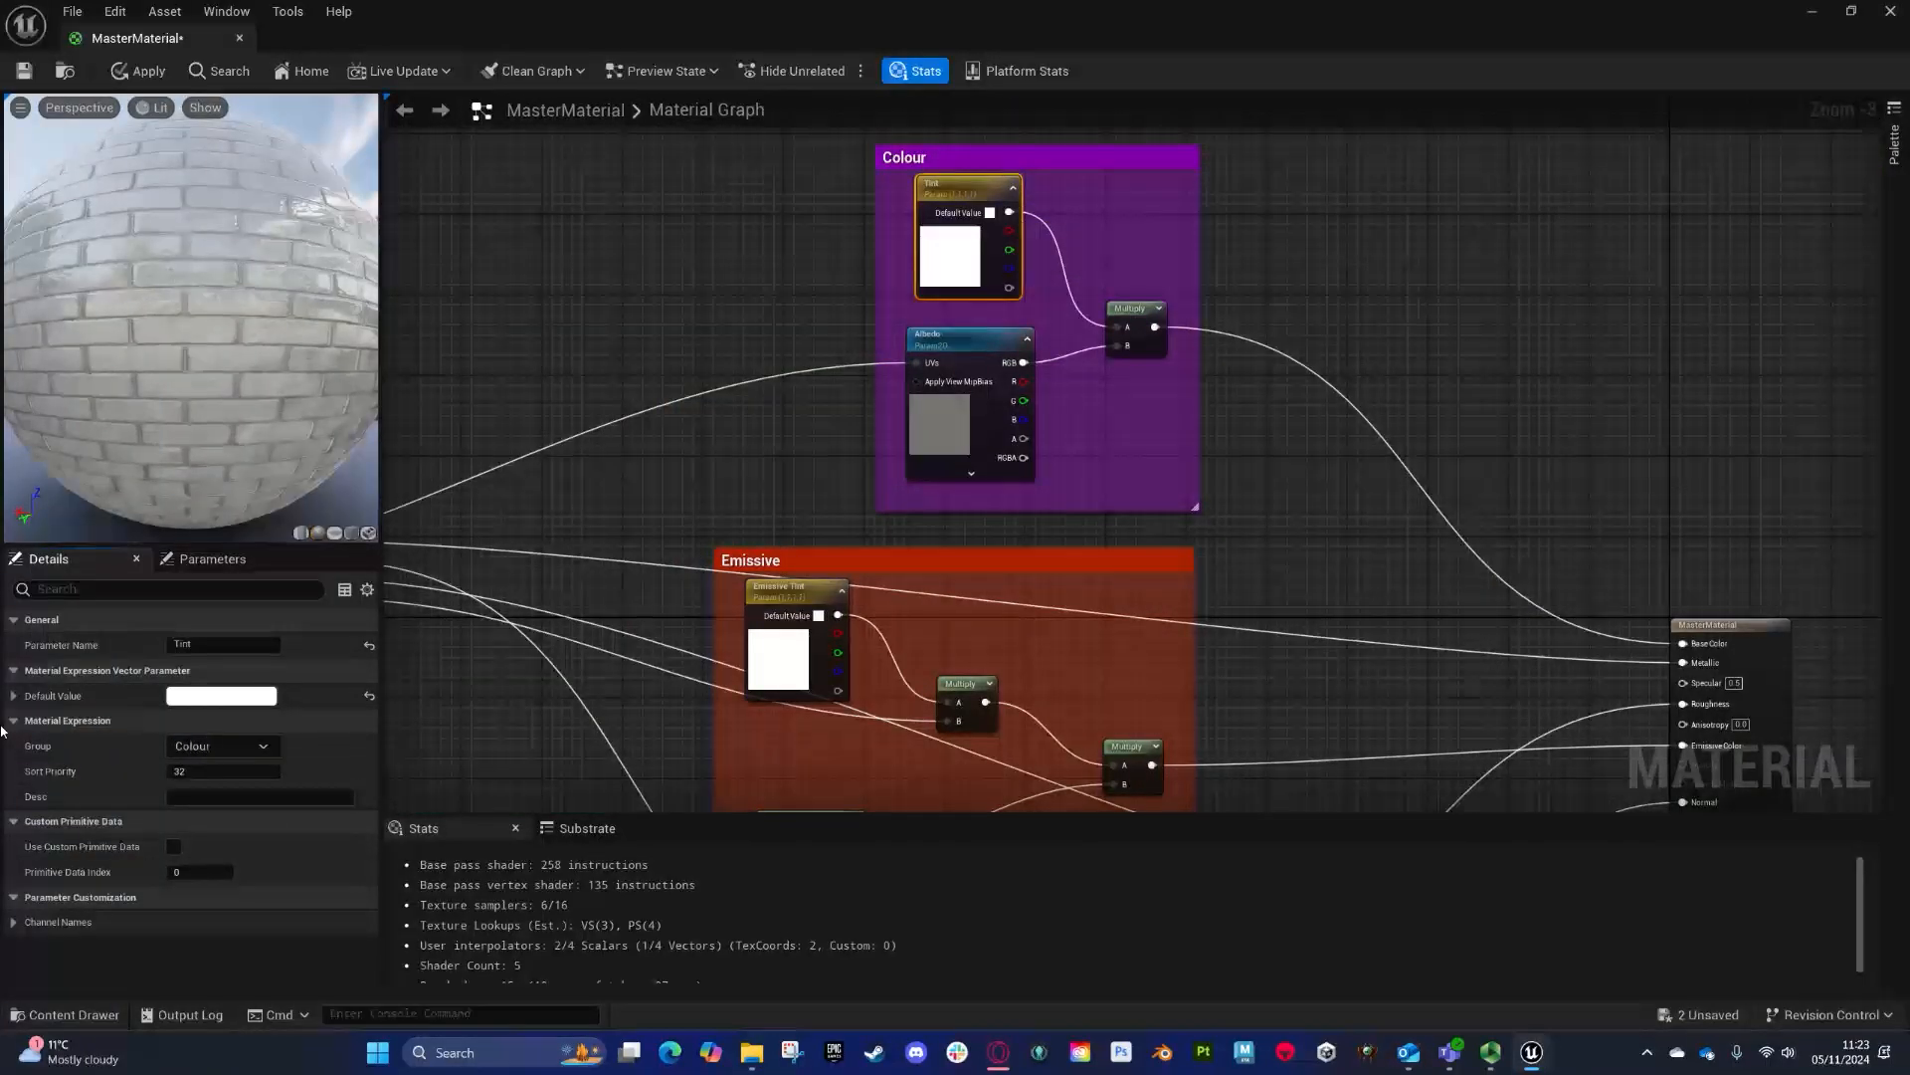
pyautogui.click(961, 339)
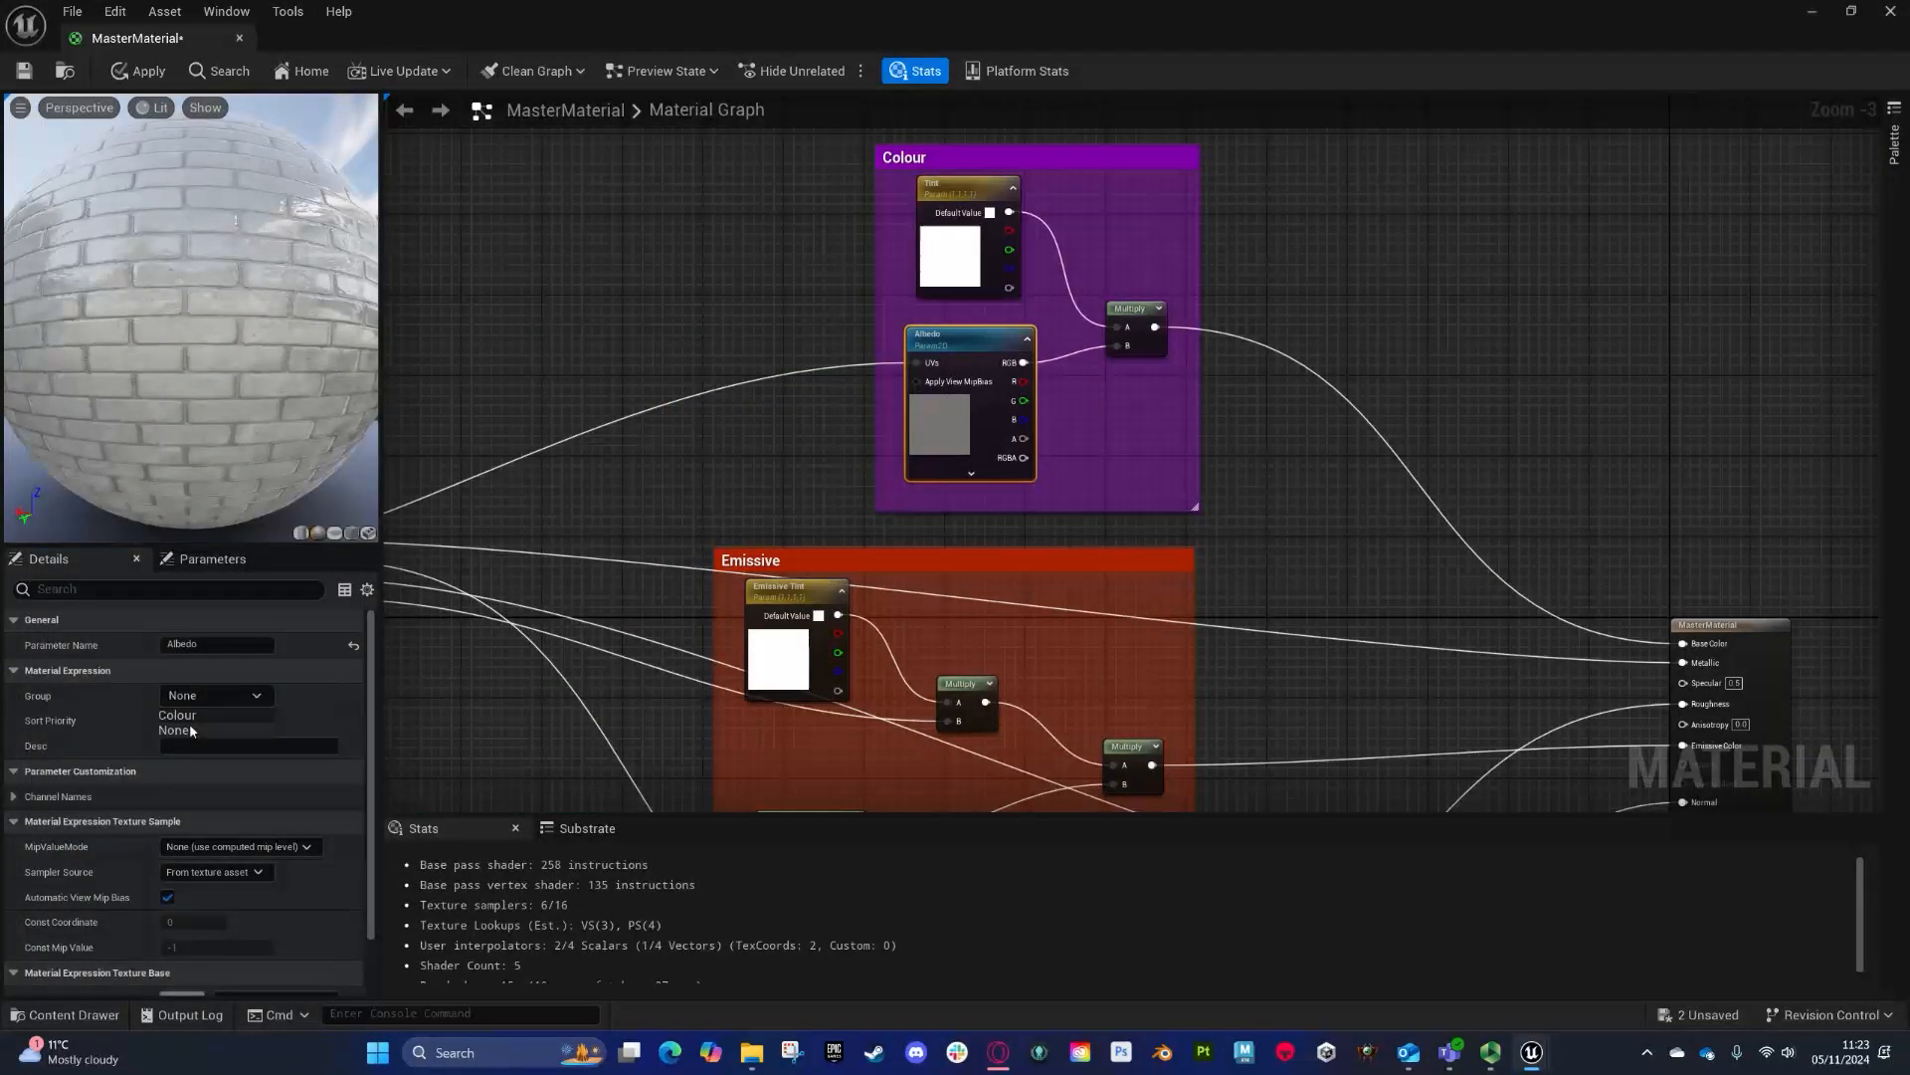
pyautogui.moveTo(644, 637); pyautogui.dragTo(576, 320, button='right')
pyautogui.click(726, 271)
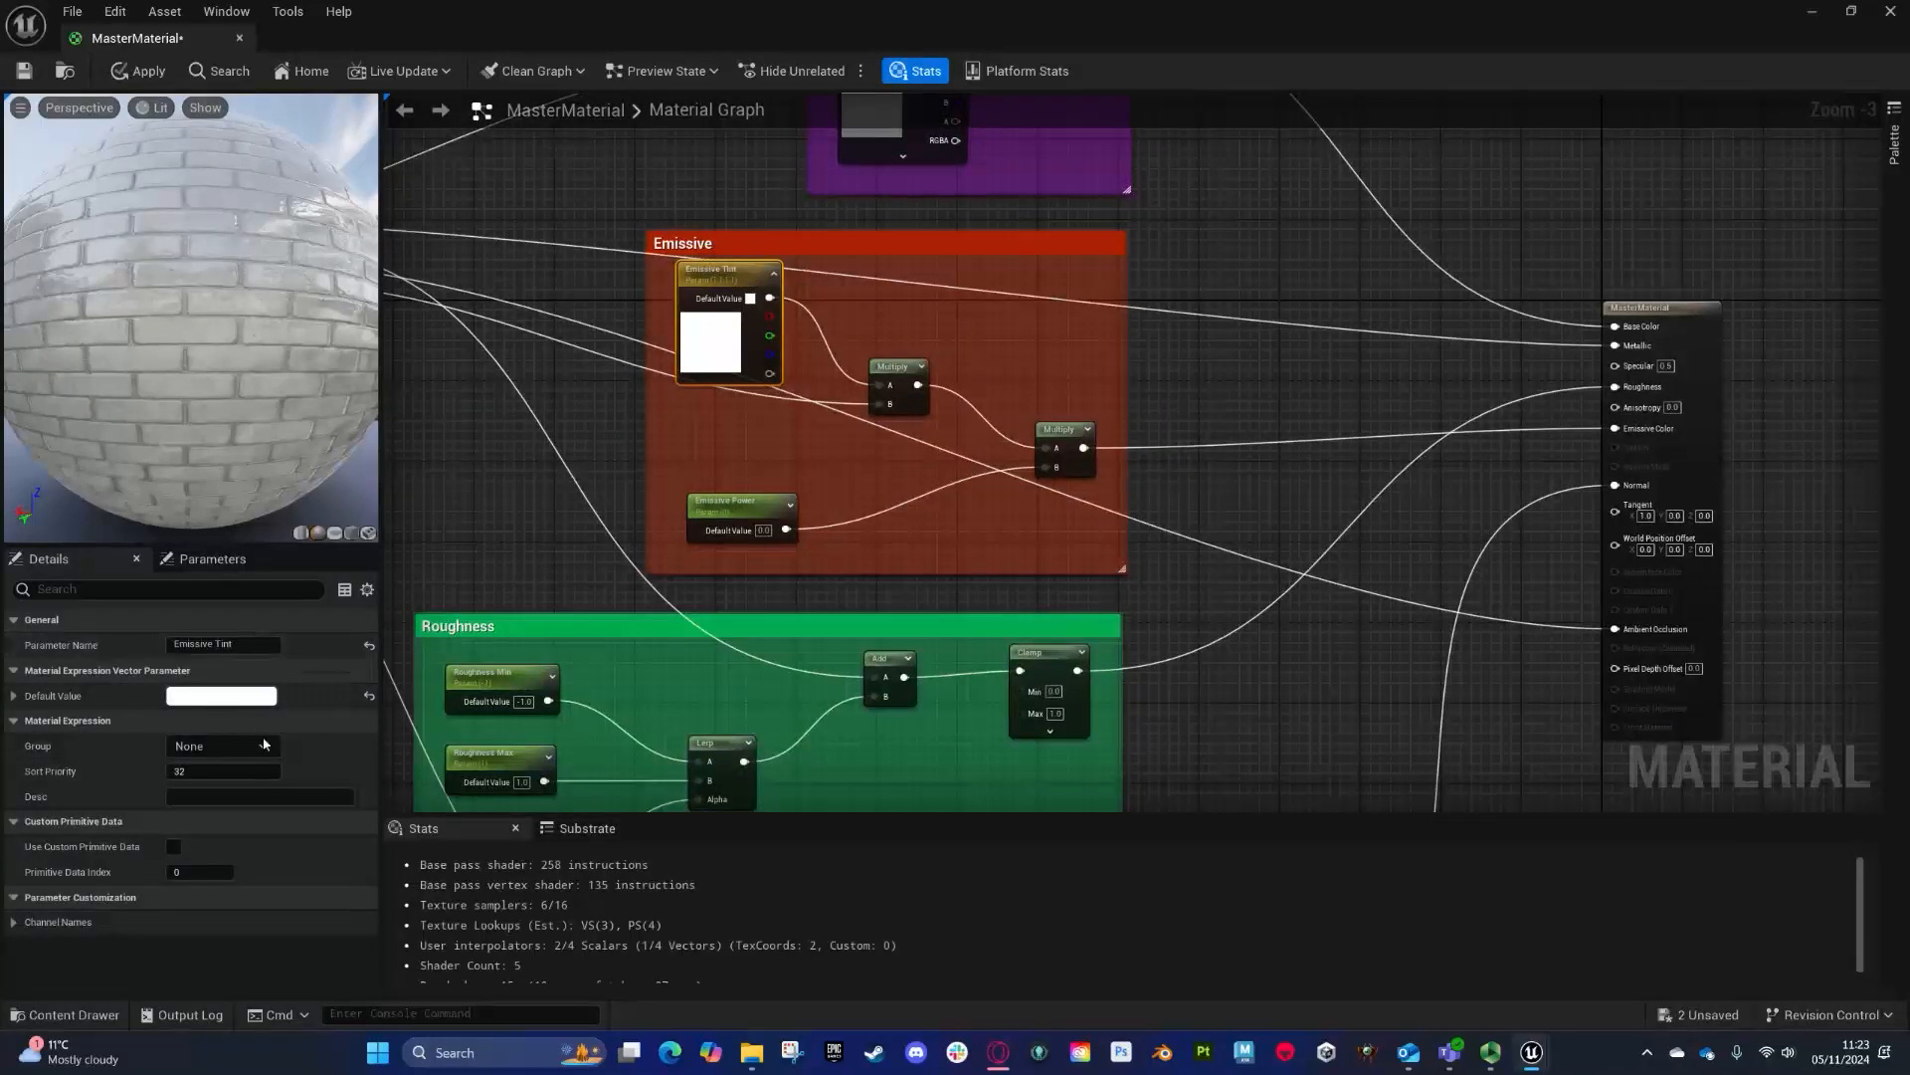
pyautogui.click(265, 747)
pyautogui.click(207, 753)
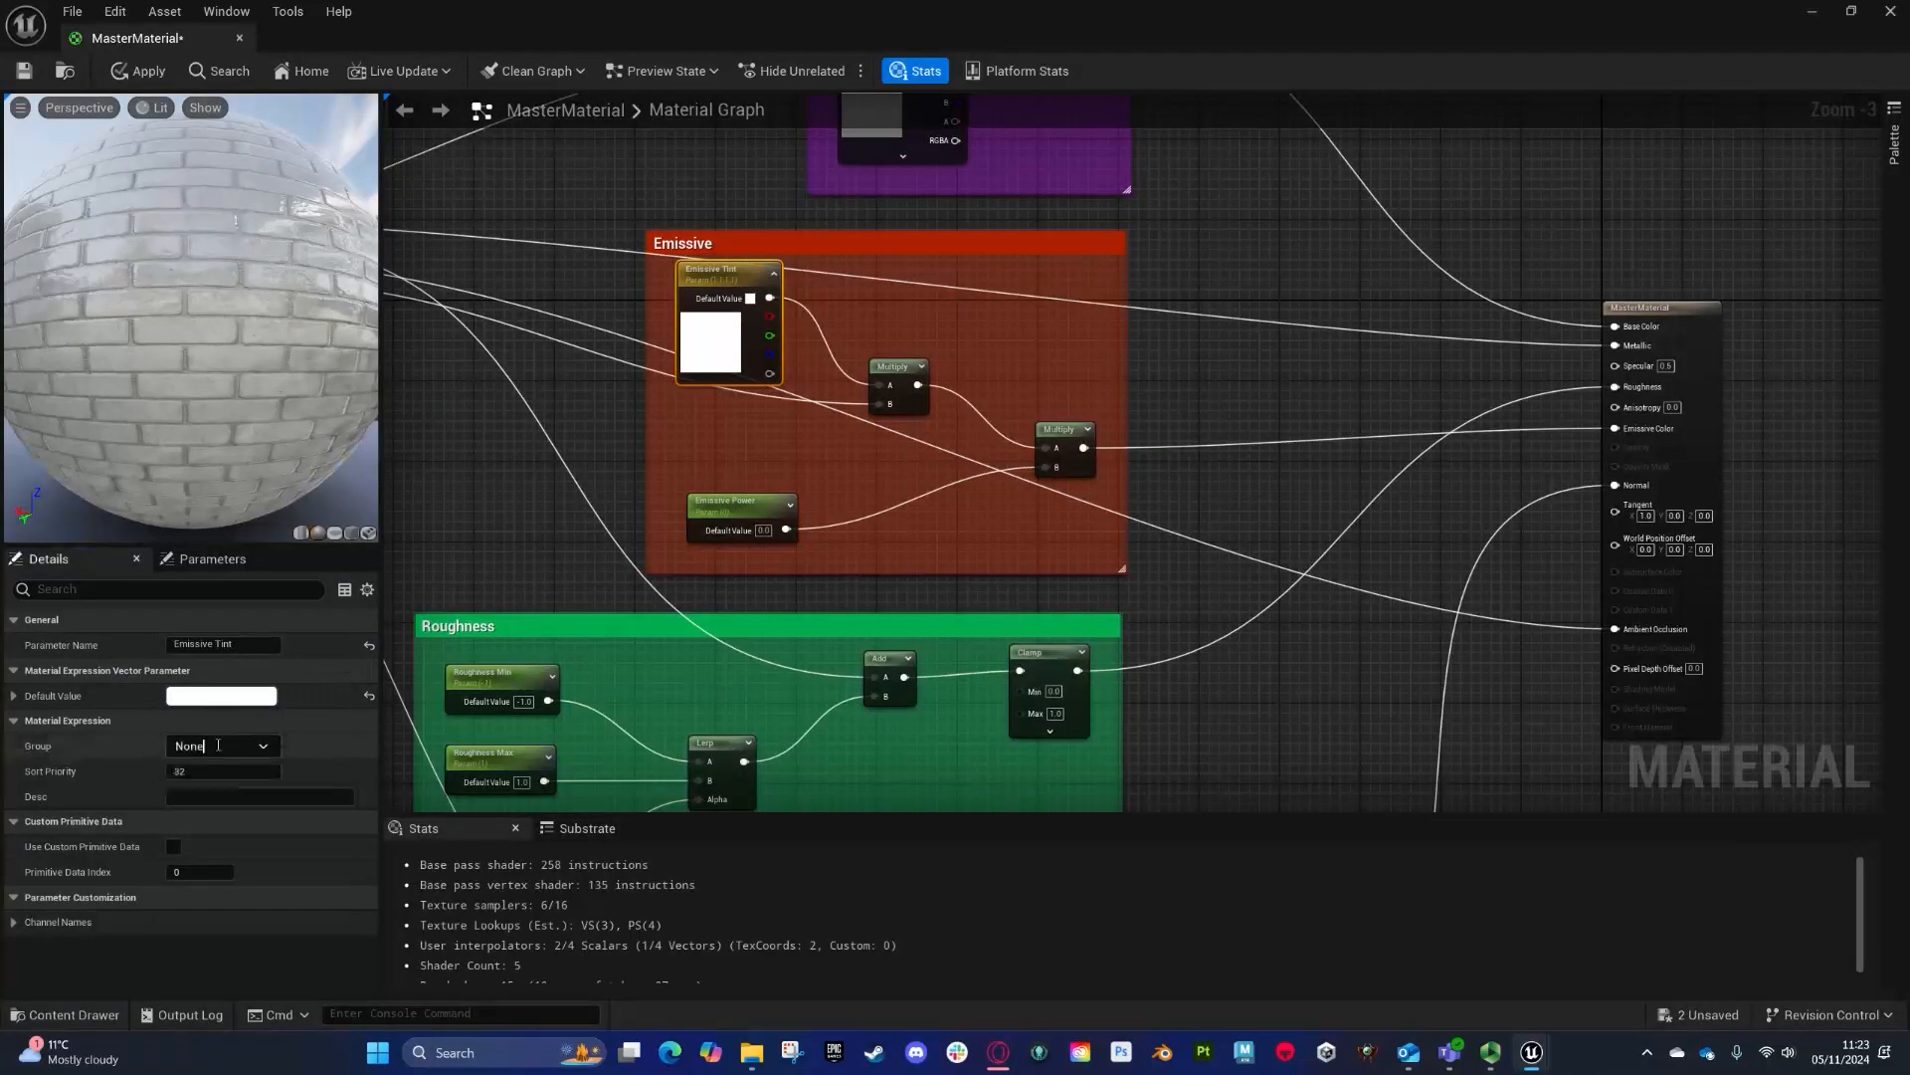
pyautogui.click(270, 796)
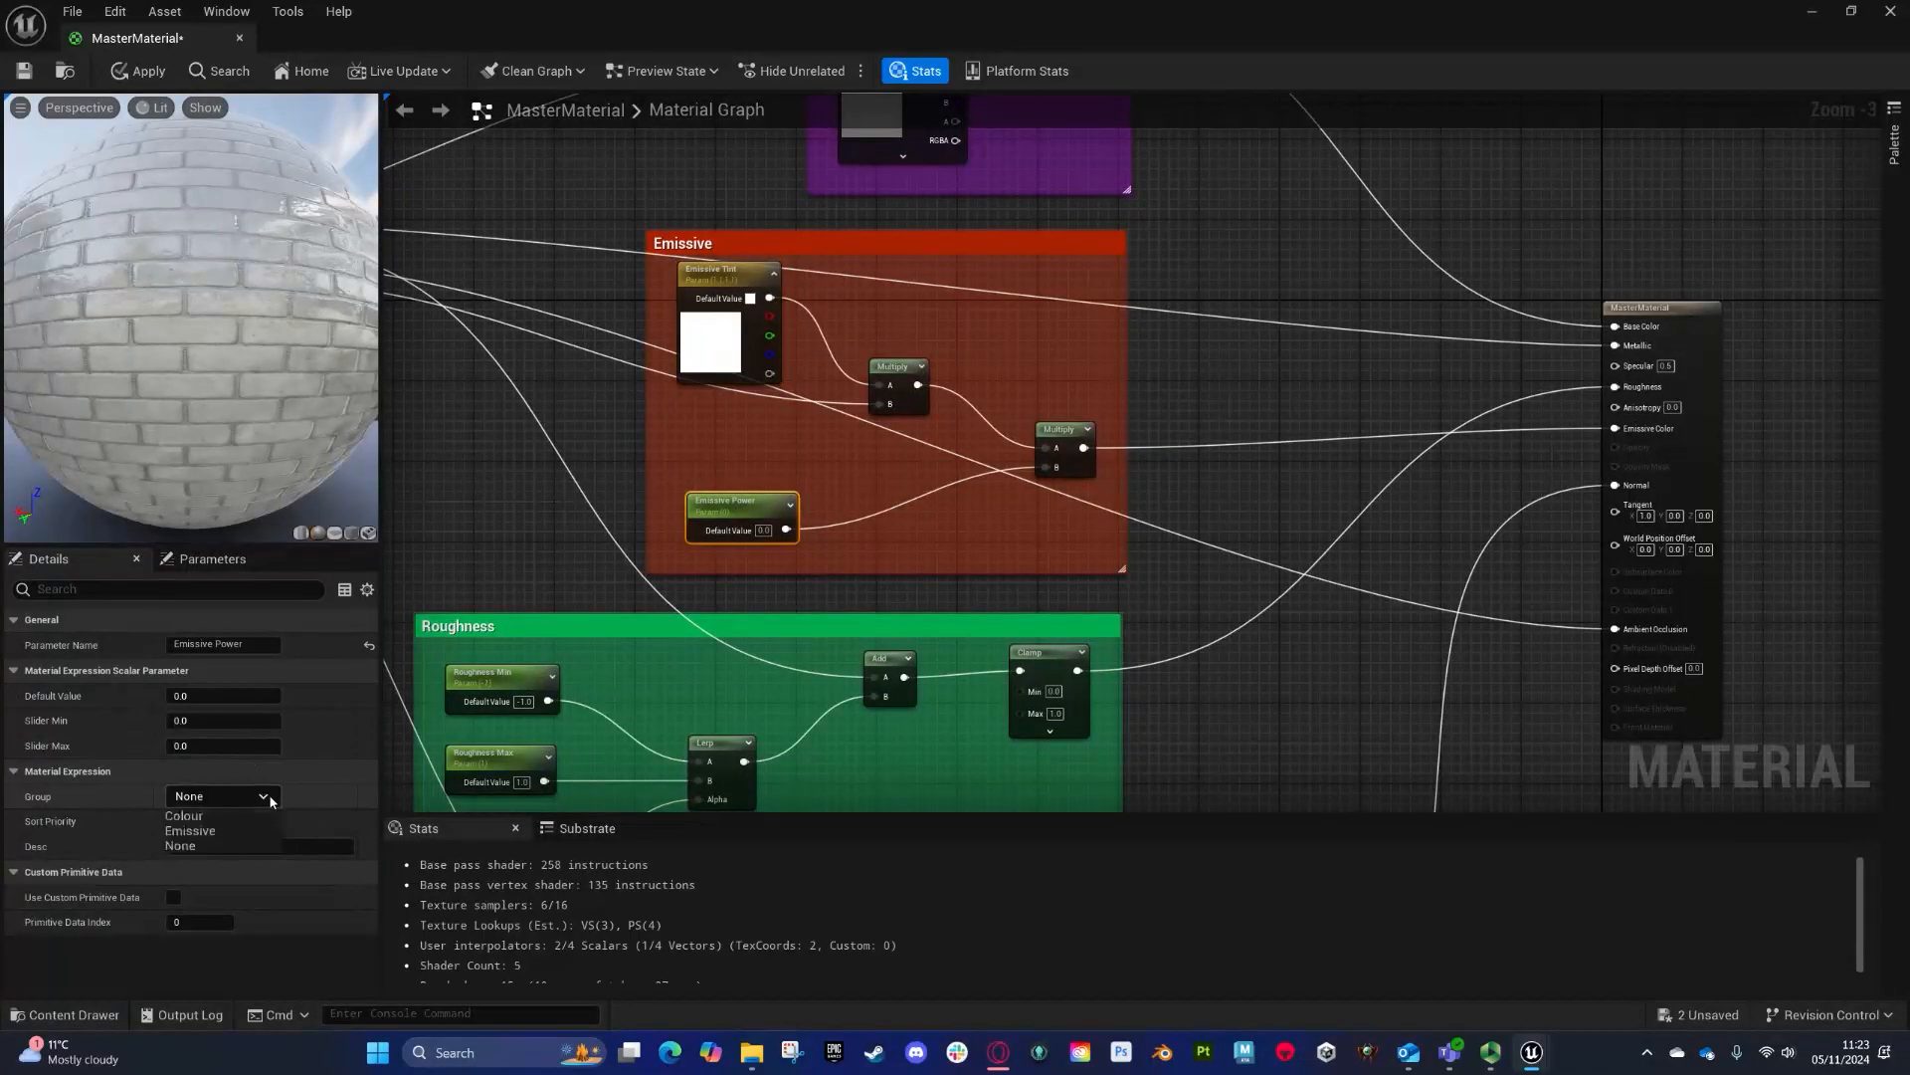
pyautogui.click(190, 829)
# - Set the parameter group of all Tileable comment scalar parameters to tileable
pyautogui.moveTo(507, 665); pyautogui.dragTo(717, 371, button='right')
pyautogui.moveTo(741, 573); pyautogui.dragTo(743, 576)
pyautogui.click(245, 796)
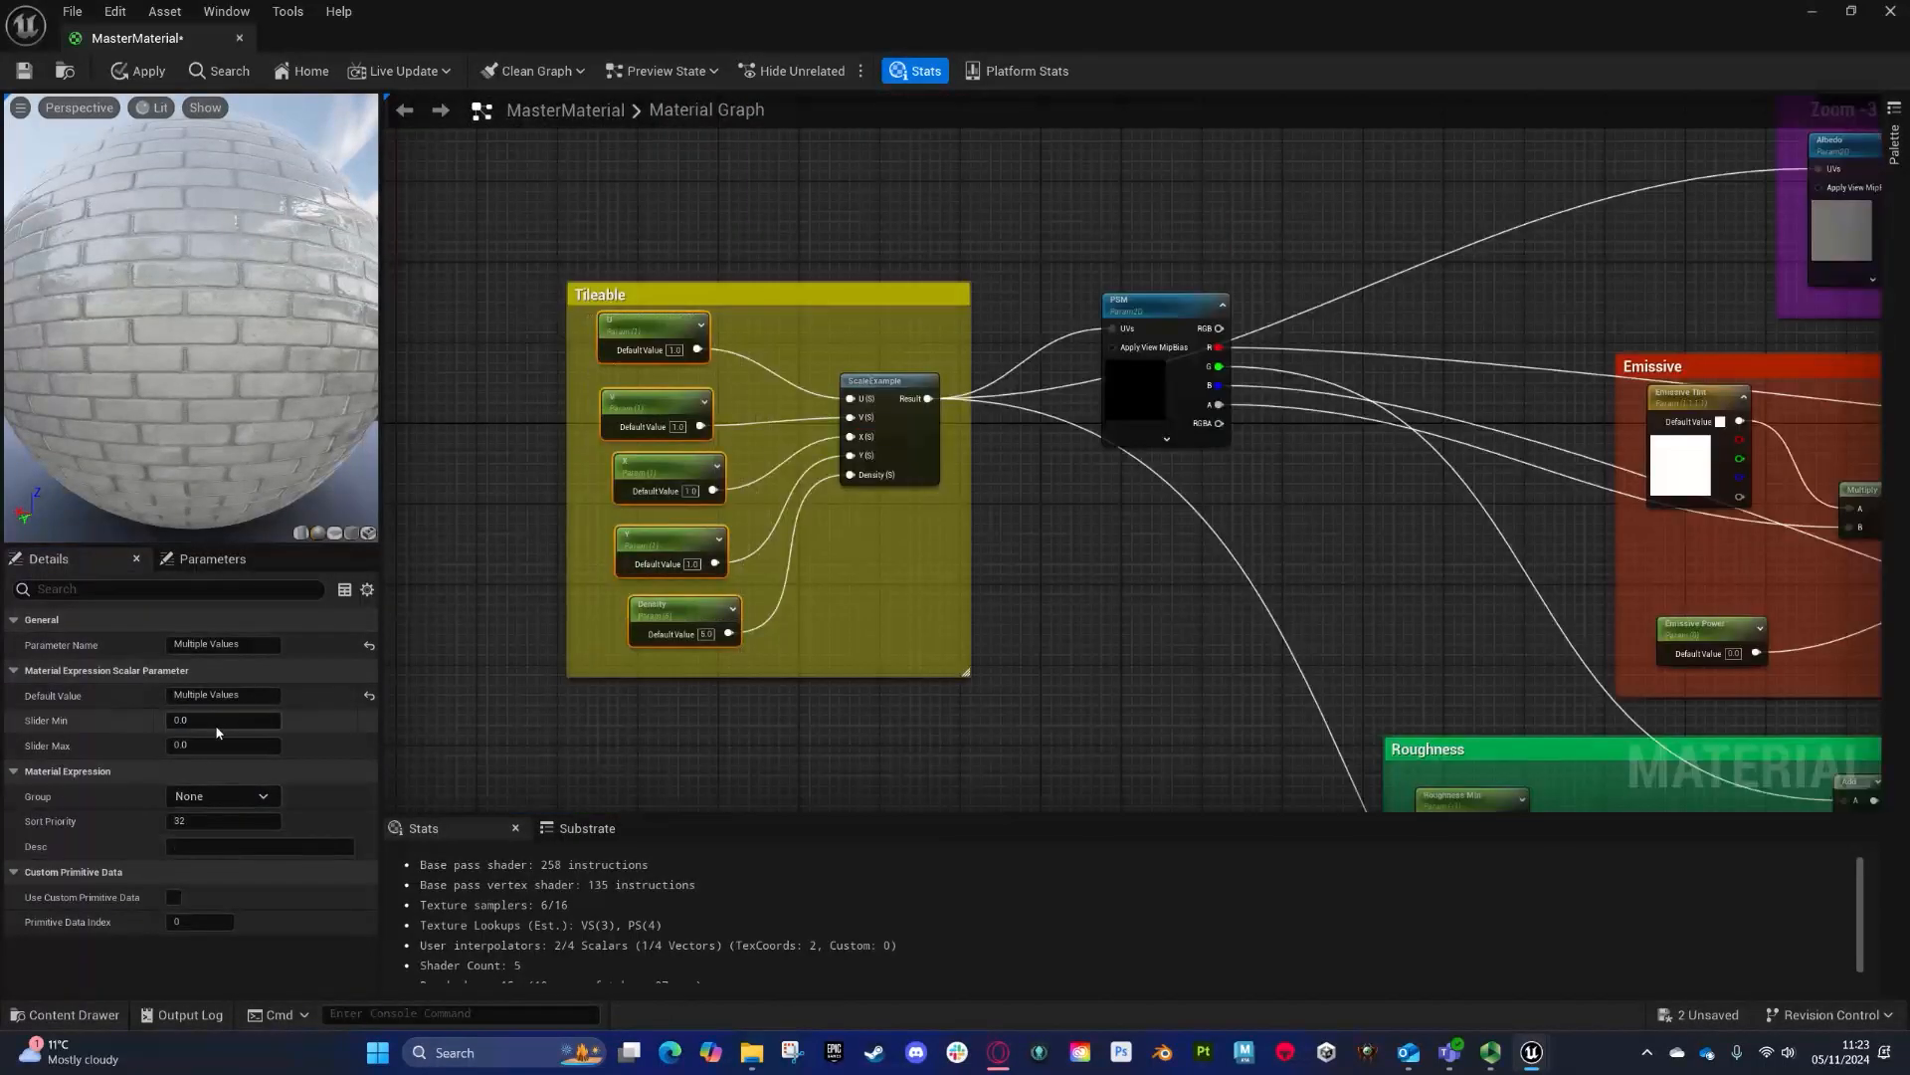
pyautogui.write('tileable')
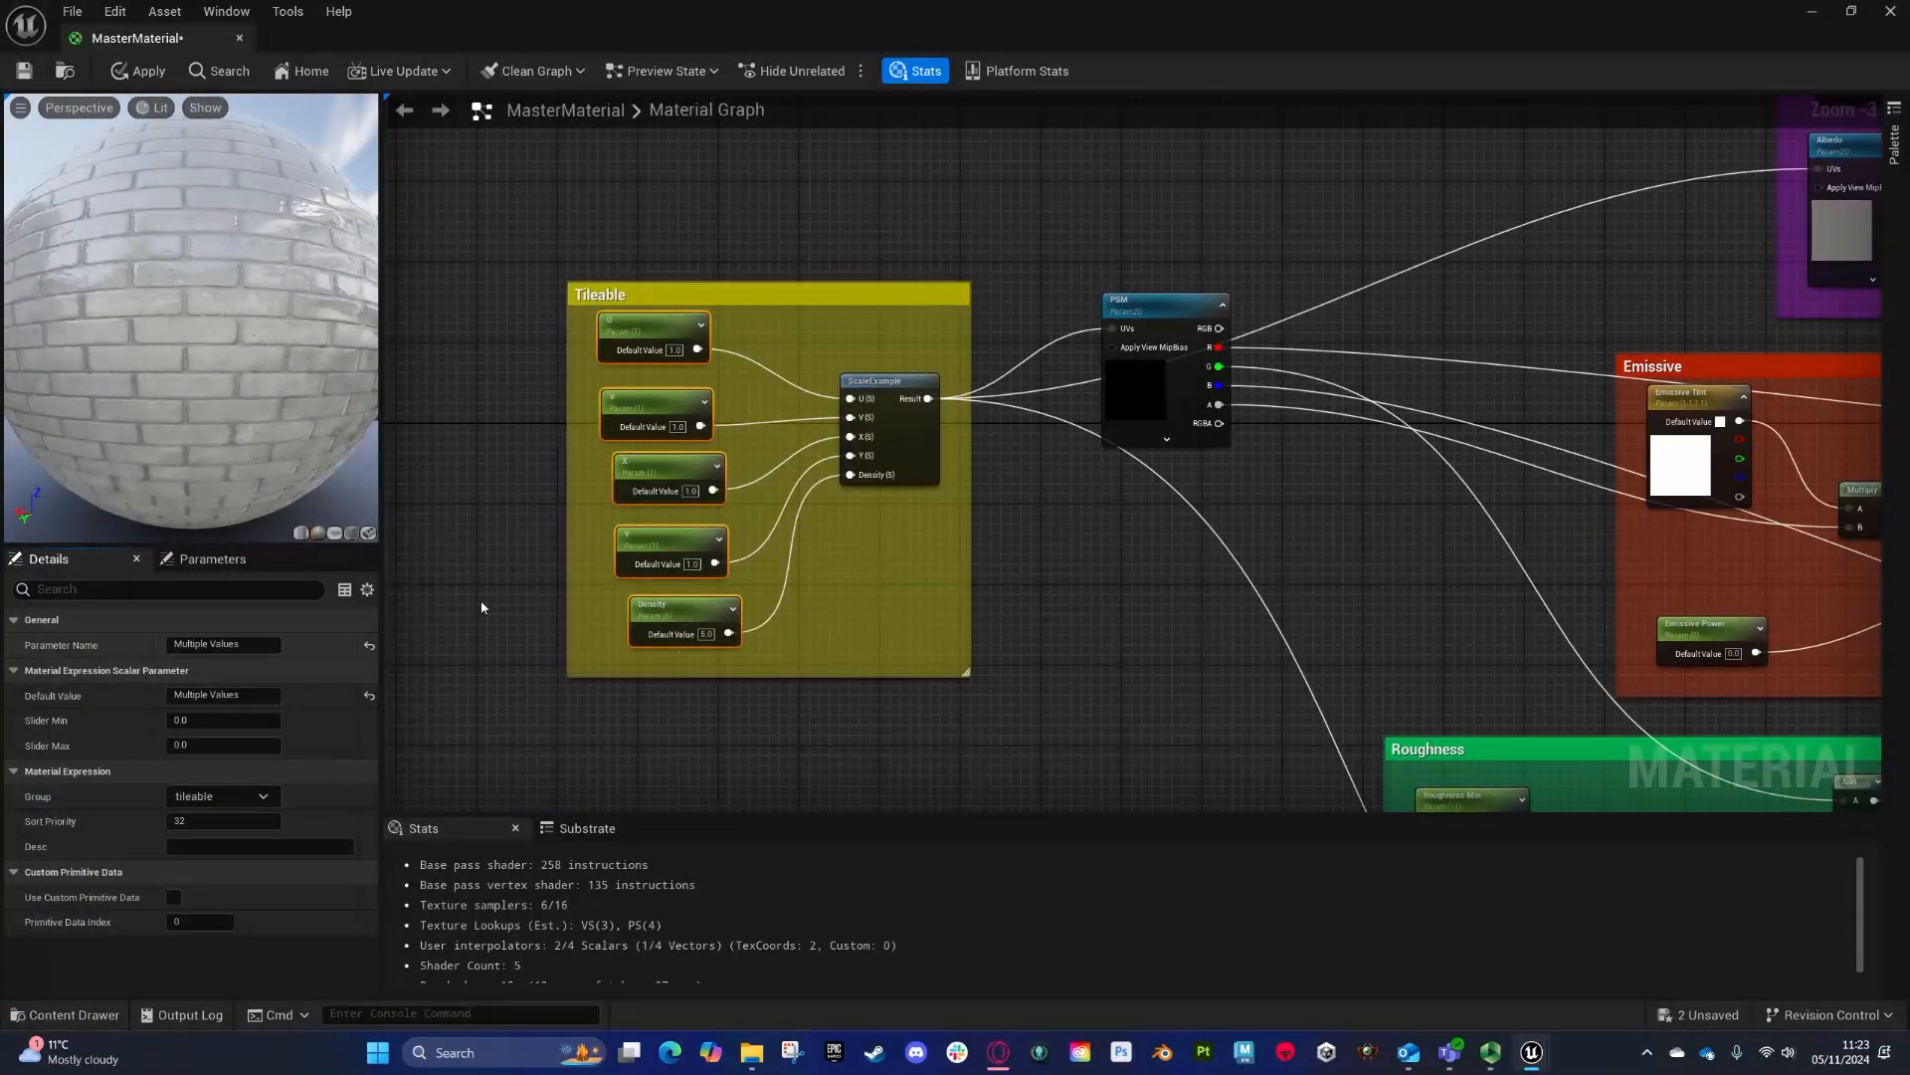
# - Set the PSM texture parameter's group to PSM
pyautogui.click(1145, 316)
pyautogui.click(211, 695)
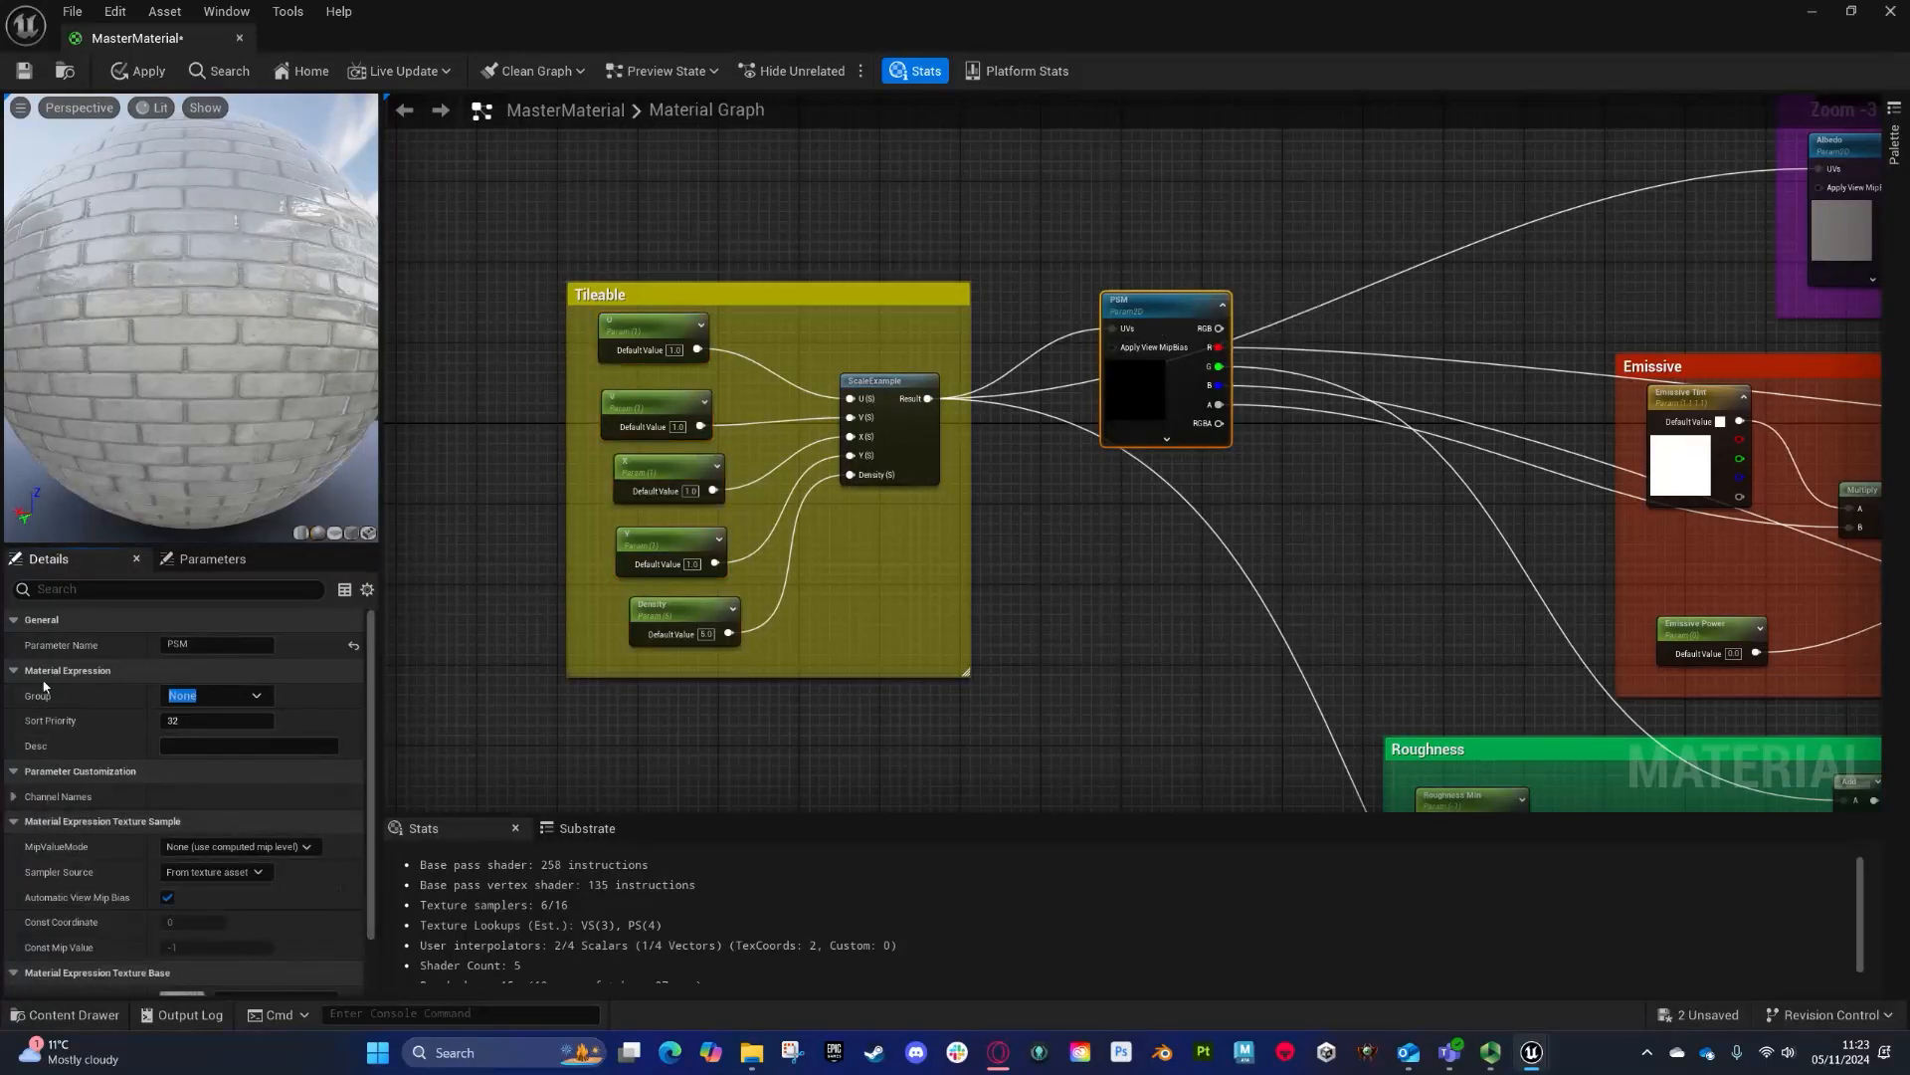
pyautogui.write('M')
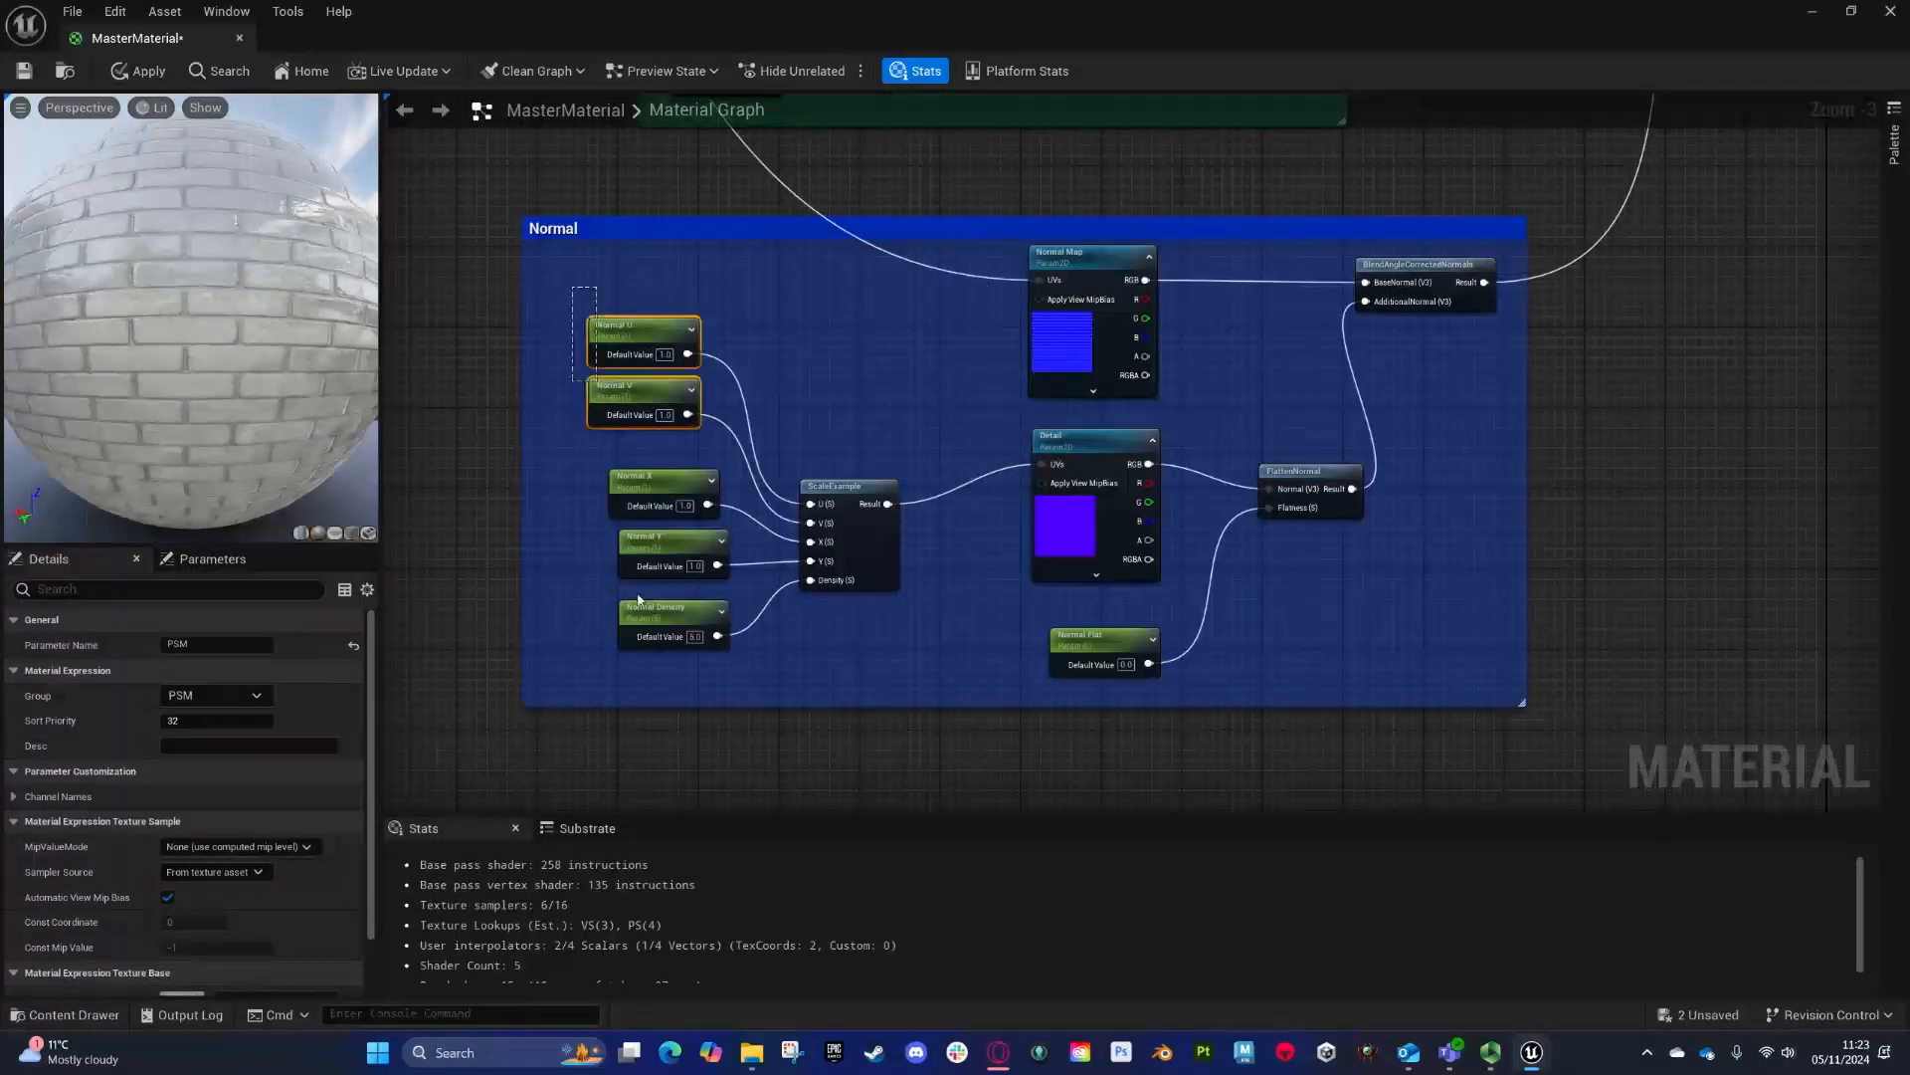
# - Set the parameter group of the Normal Map and Detail textures to Normal
pyautogui.moveTo(638, 598); pyautogui.dragTo(647, 612)
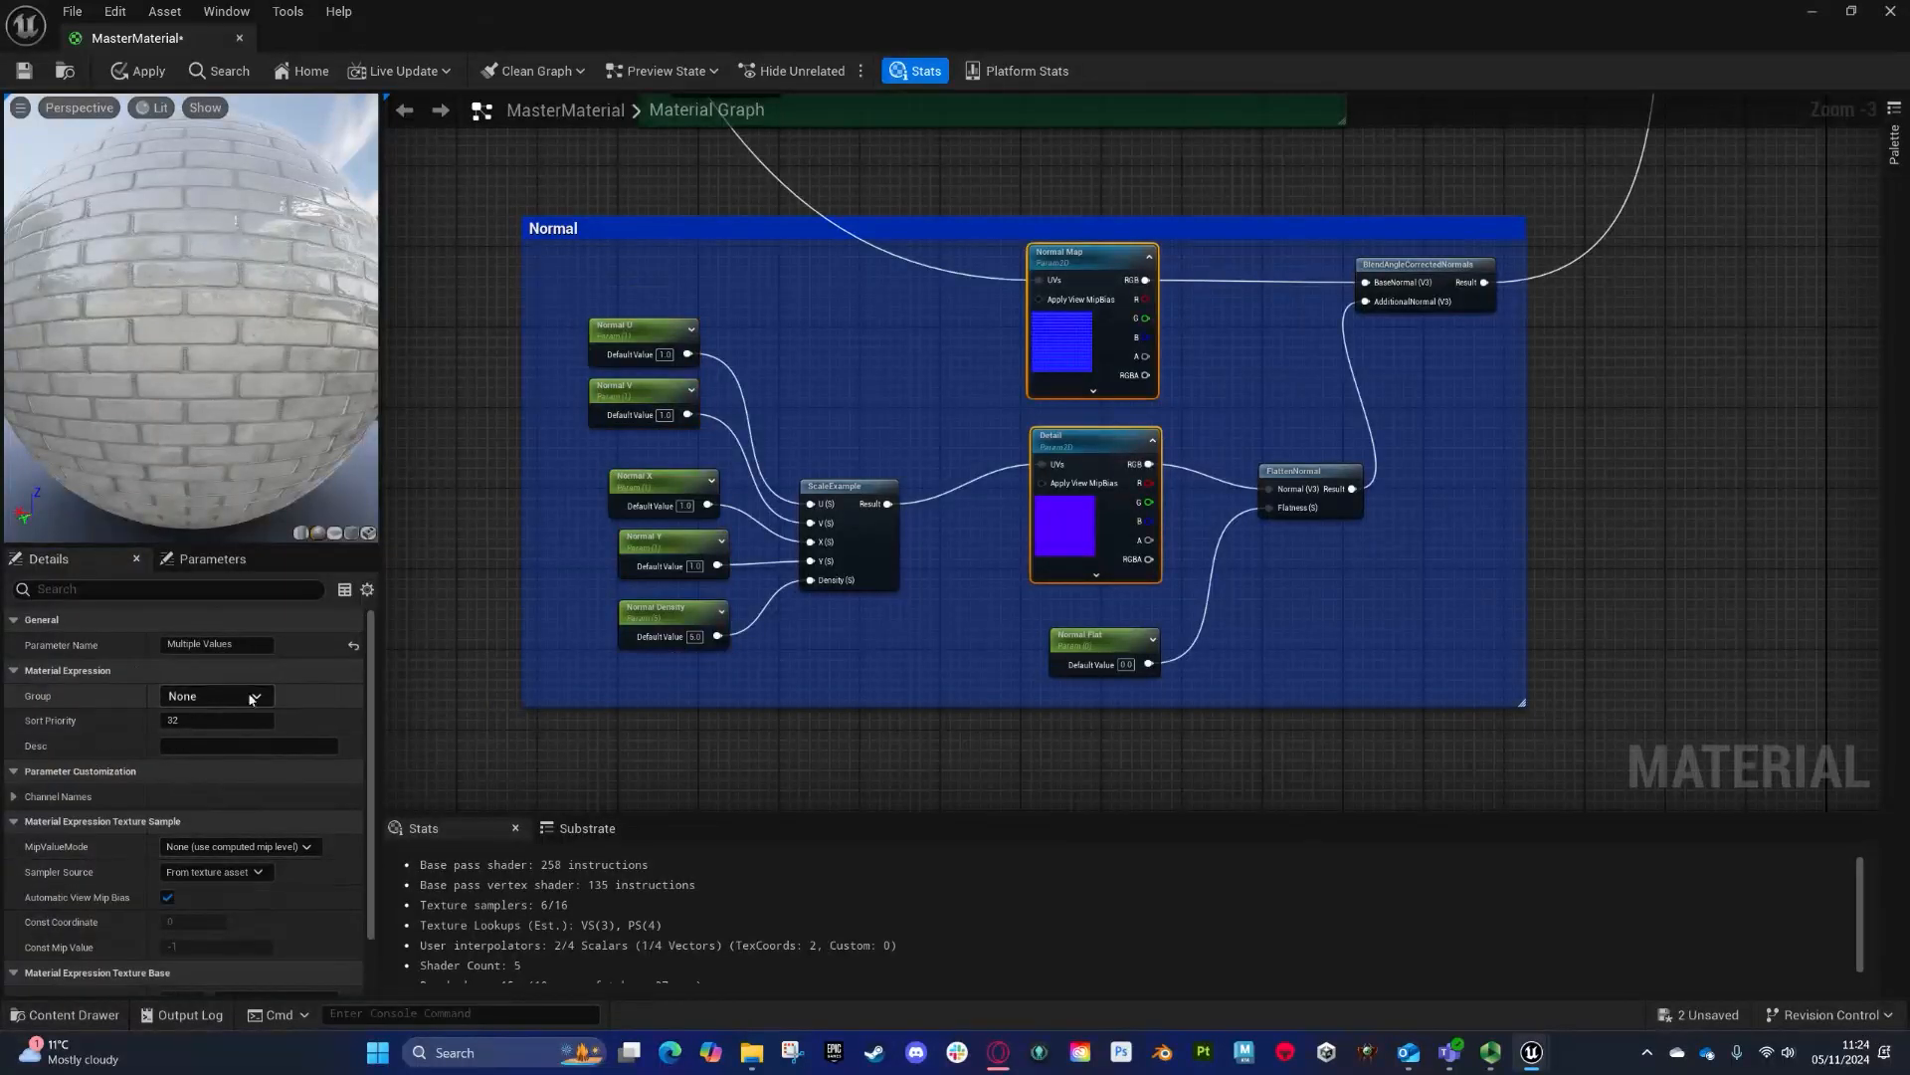
pyautogui.click(211, 696)
pyautogui.click(181, 761)
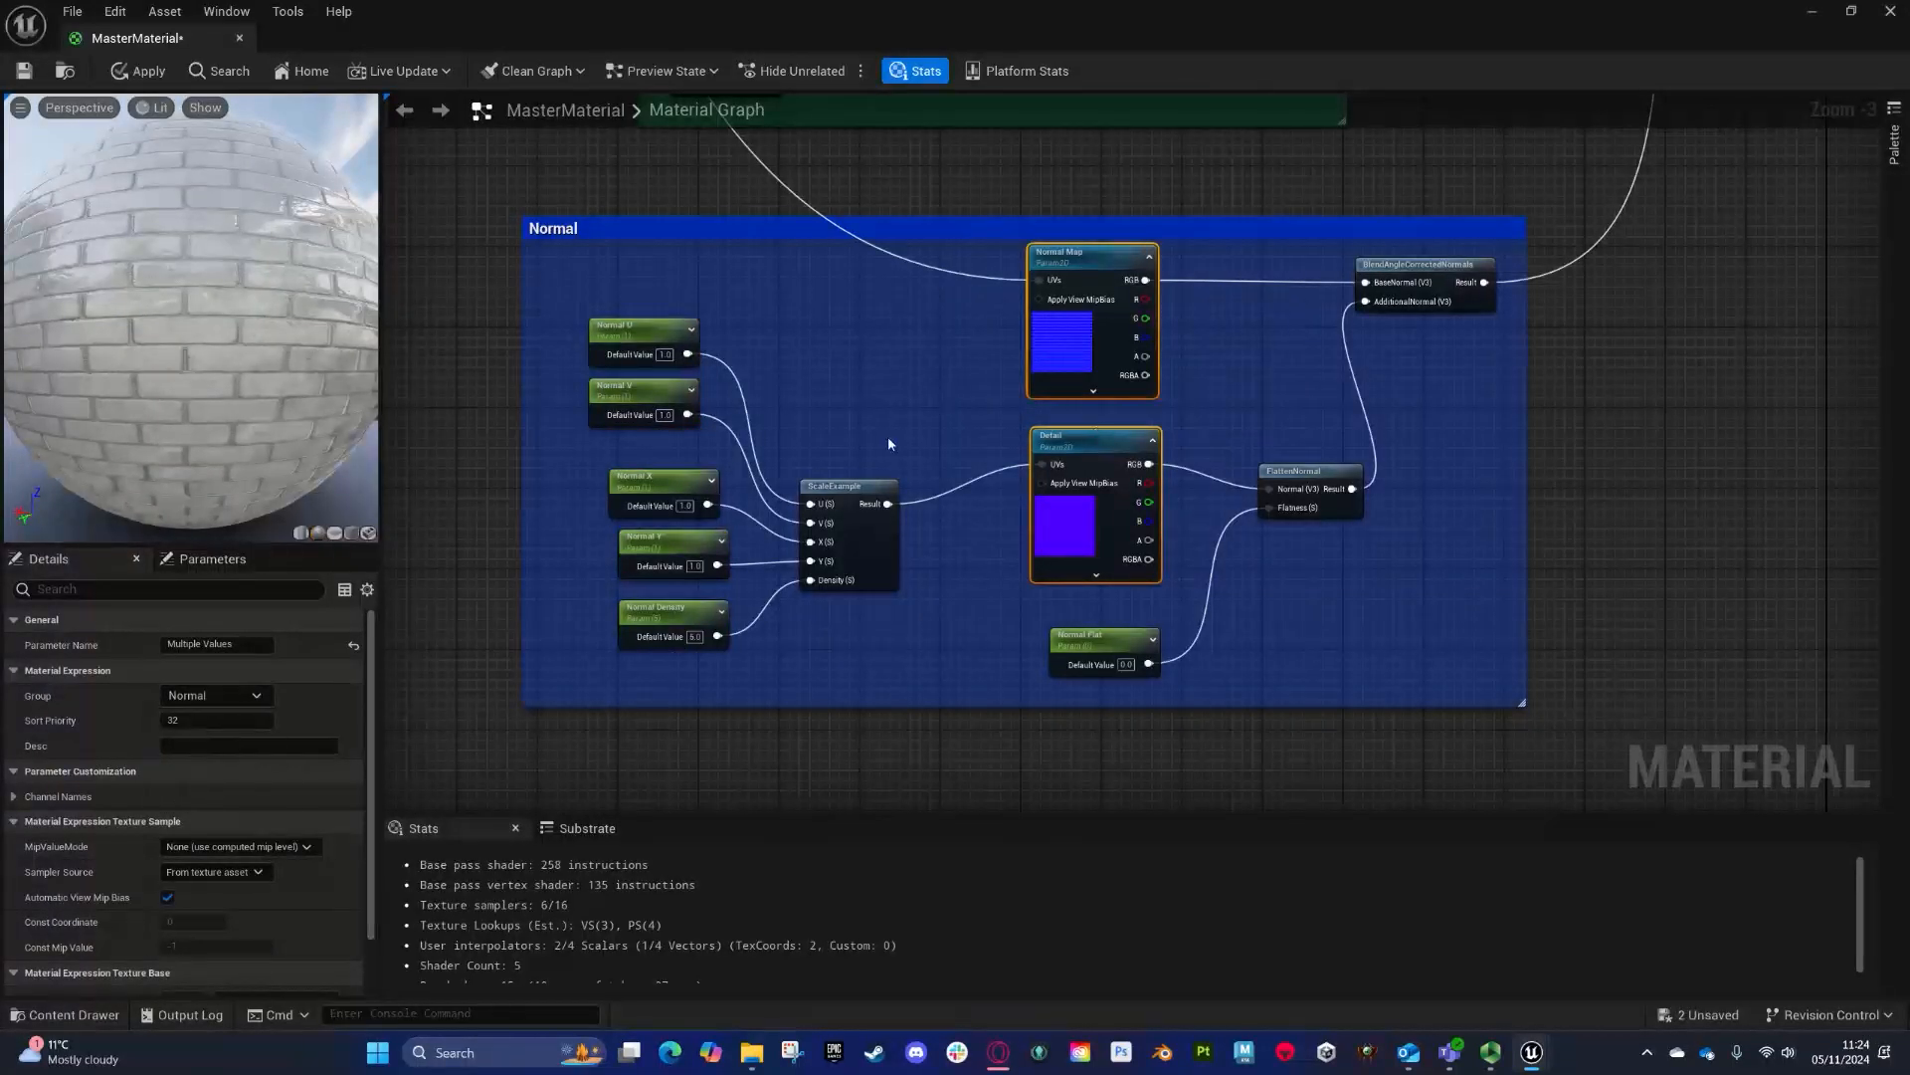
# - Set the Normal Flat parameter's group to Normal, apply the material changes and close the editor
pyautogui.moveTo(1284, 350); pyautogui.dragTo(1292, 503, button='right')
pyautogui.click(1095, 788)
pyautogui.click(256, 795)
pyautogui.click(262, 795)
pyautogui.click(194, 820)
pyautogui.click(24, 71)
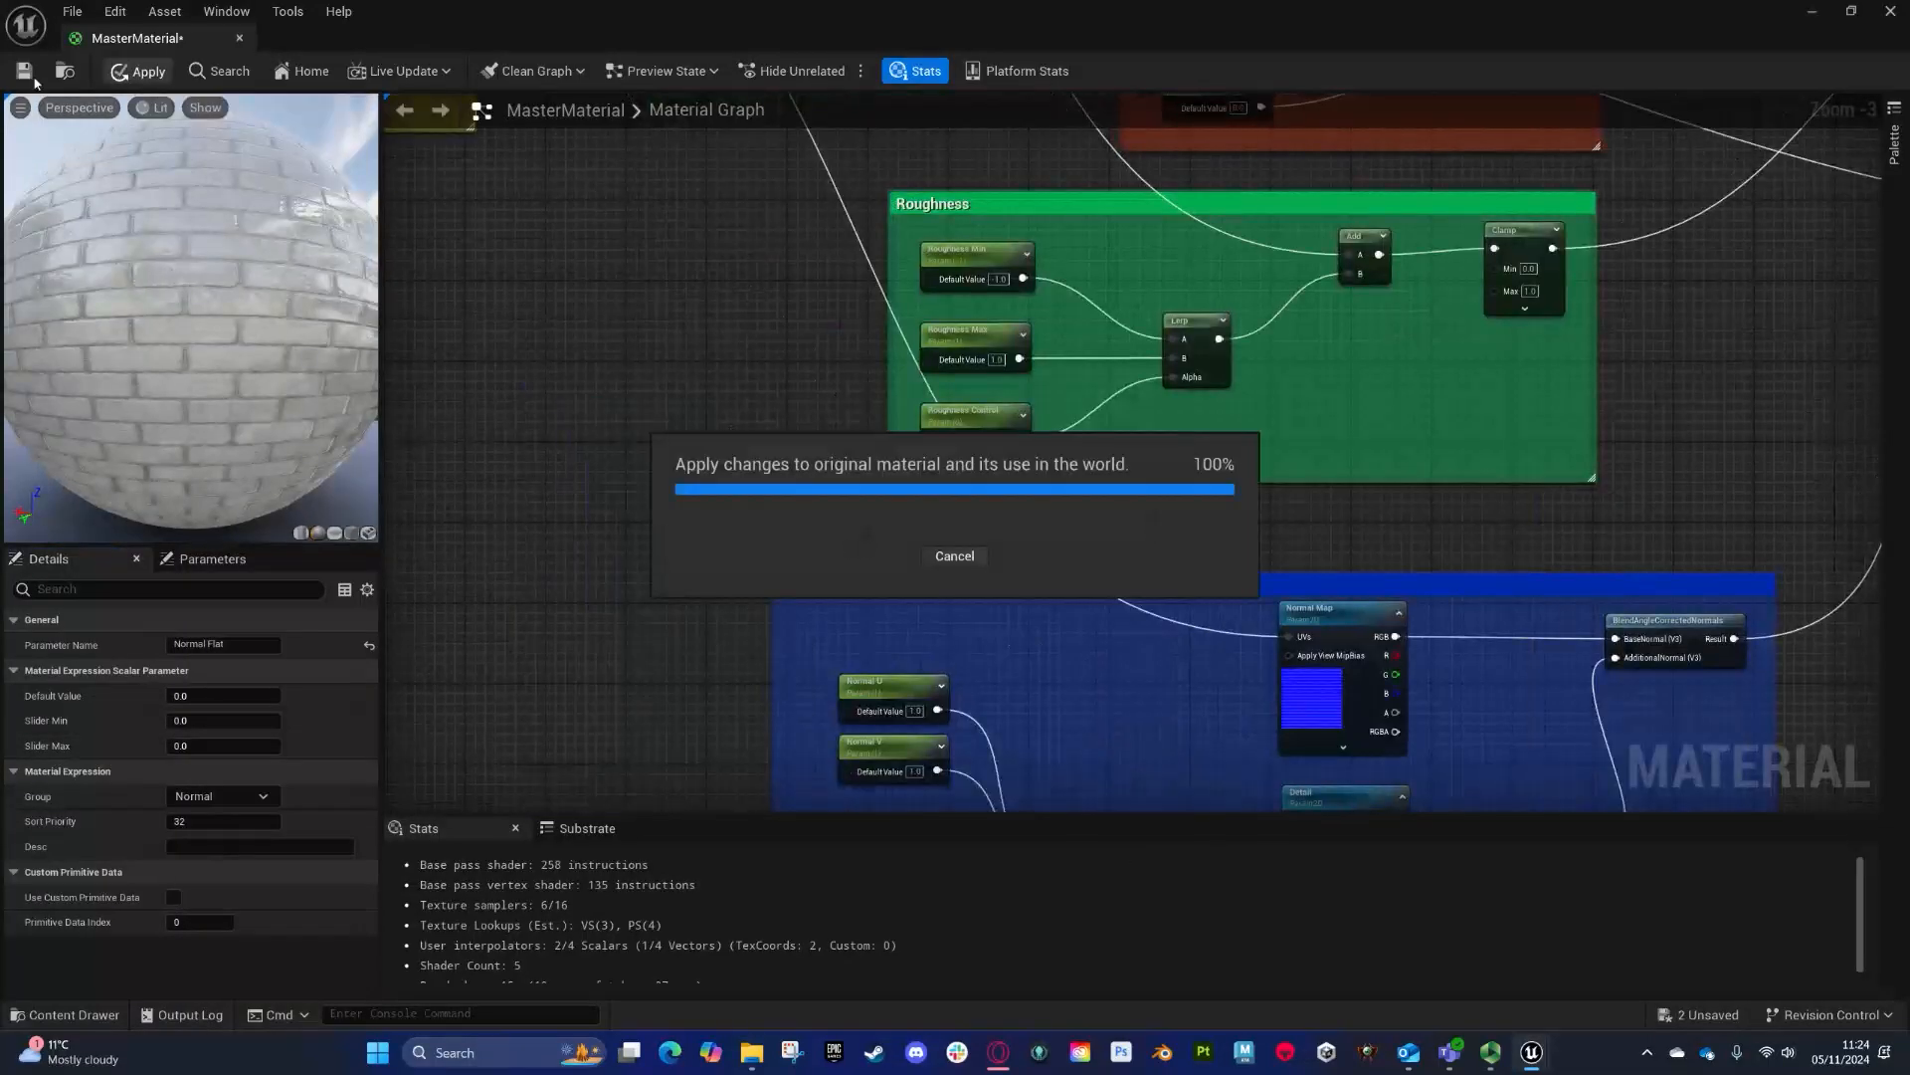
pyautogui.click(239, 37)
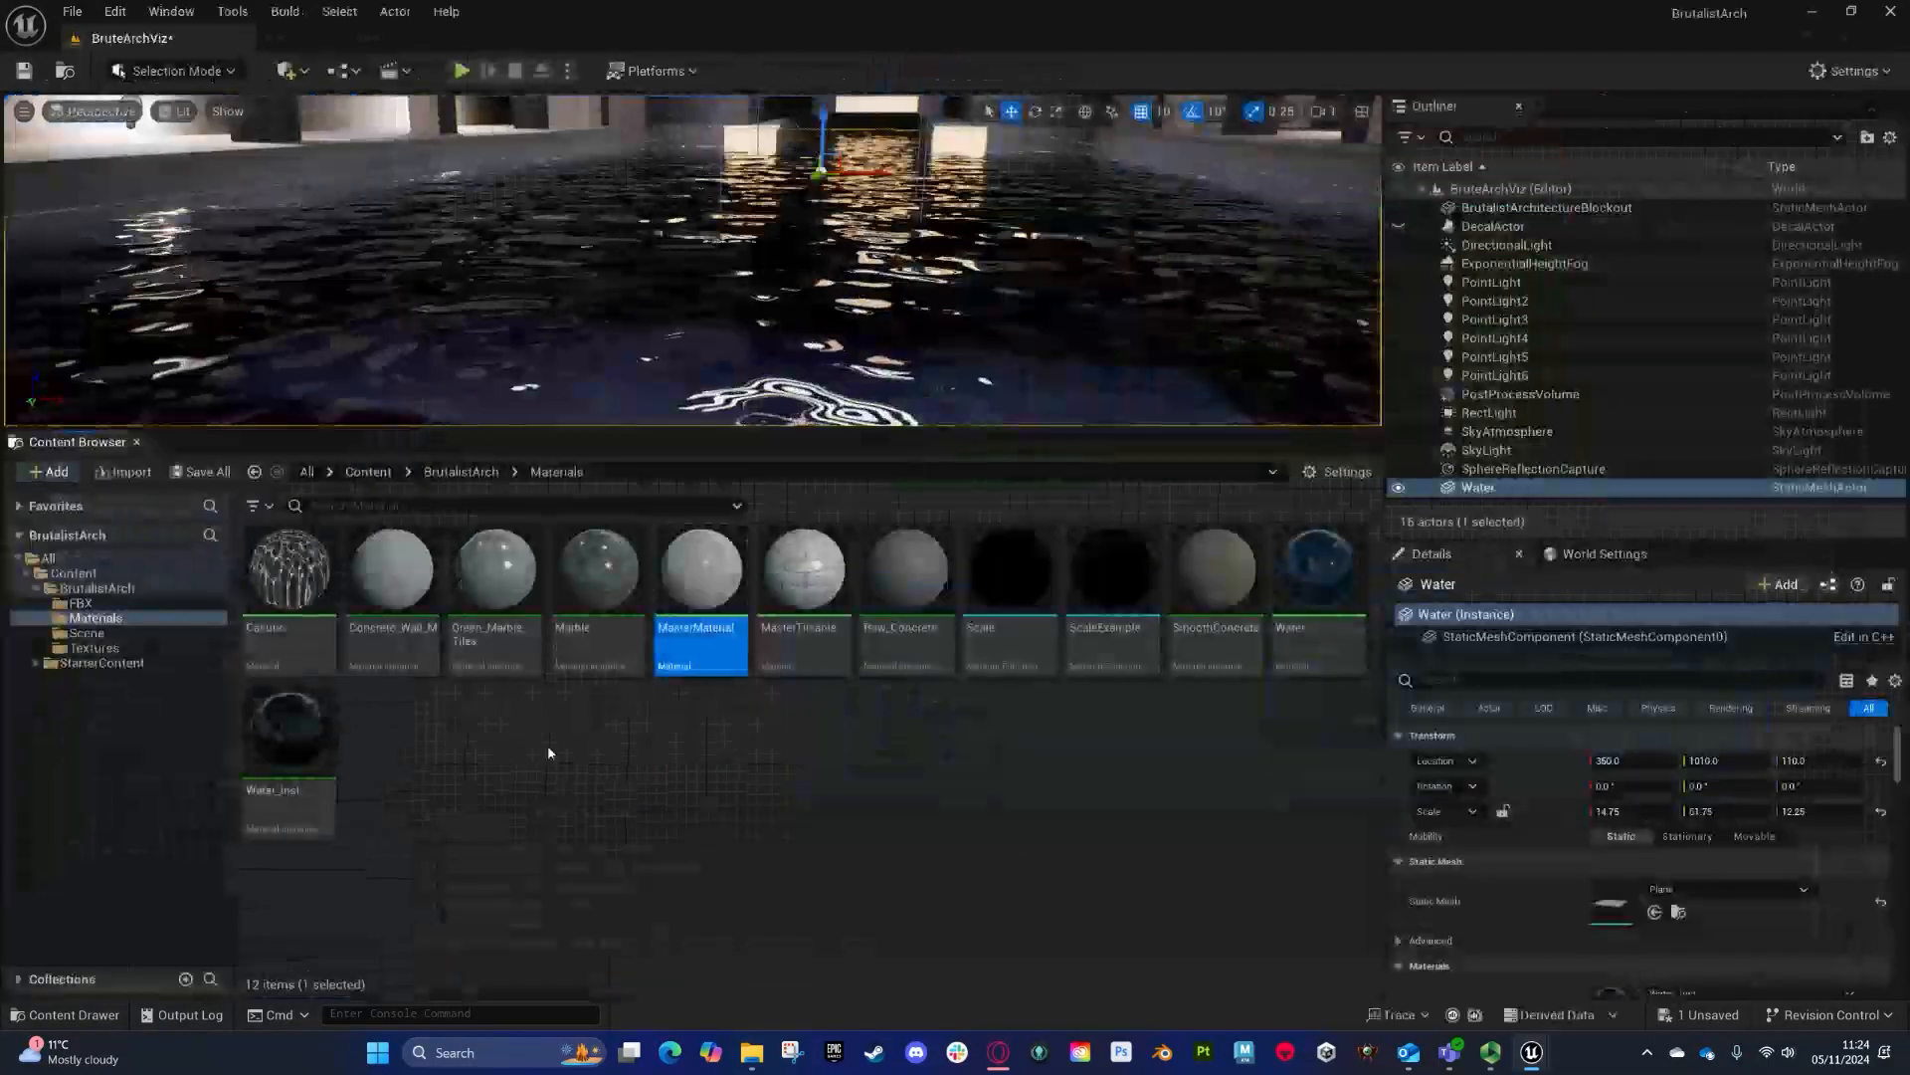
# - Open MasterMaterial, set the selected parameter's value to 1, apply the changes and close the editor
pyautogui.rightClick(685, 598)
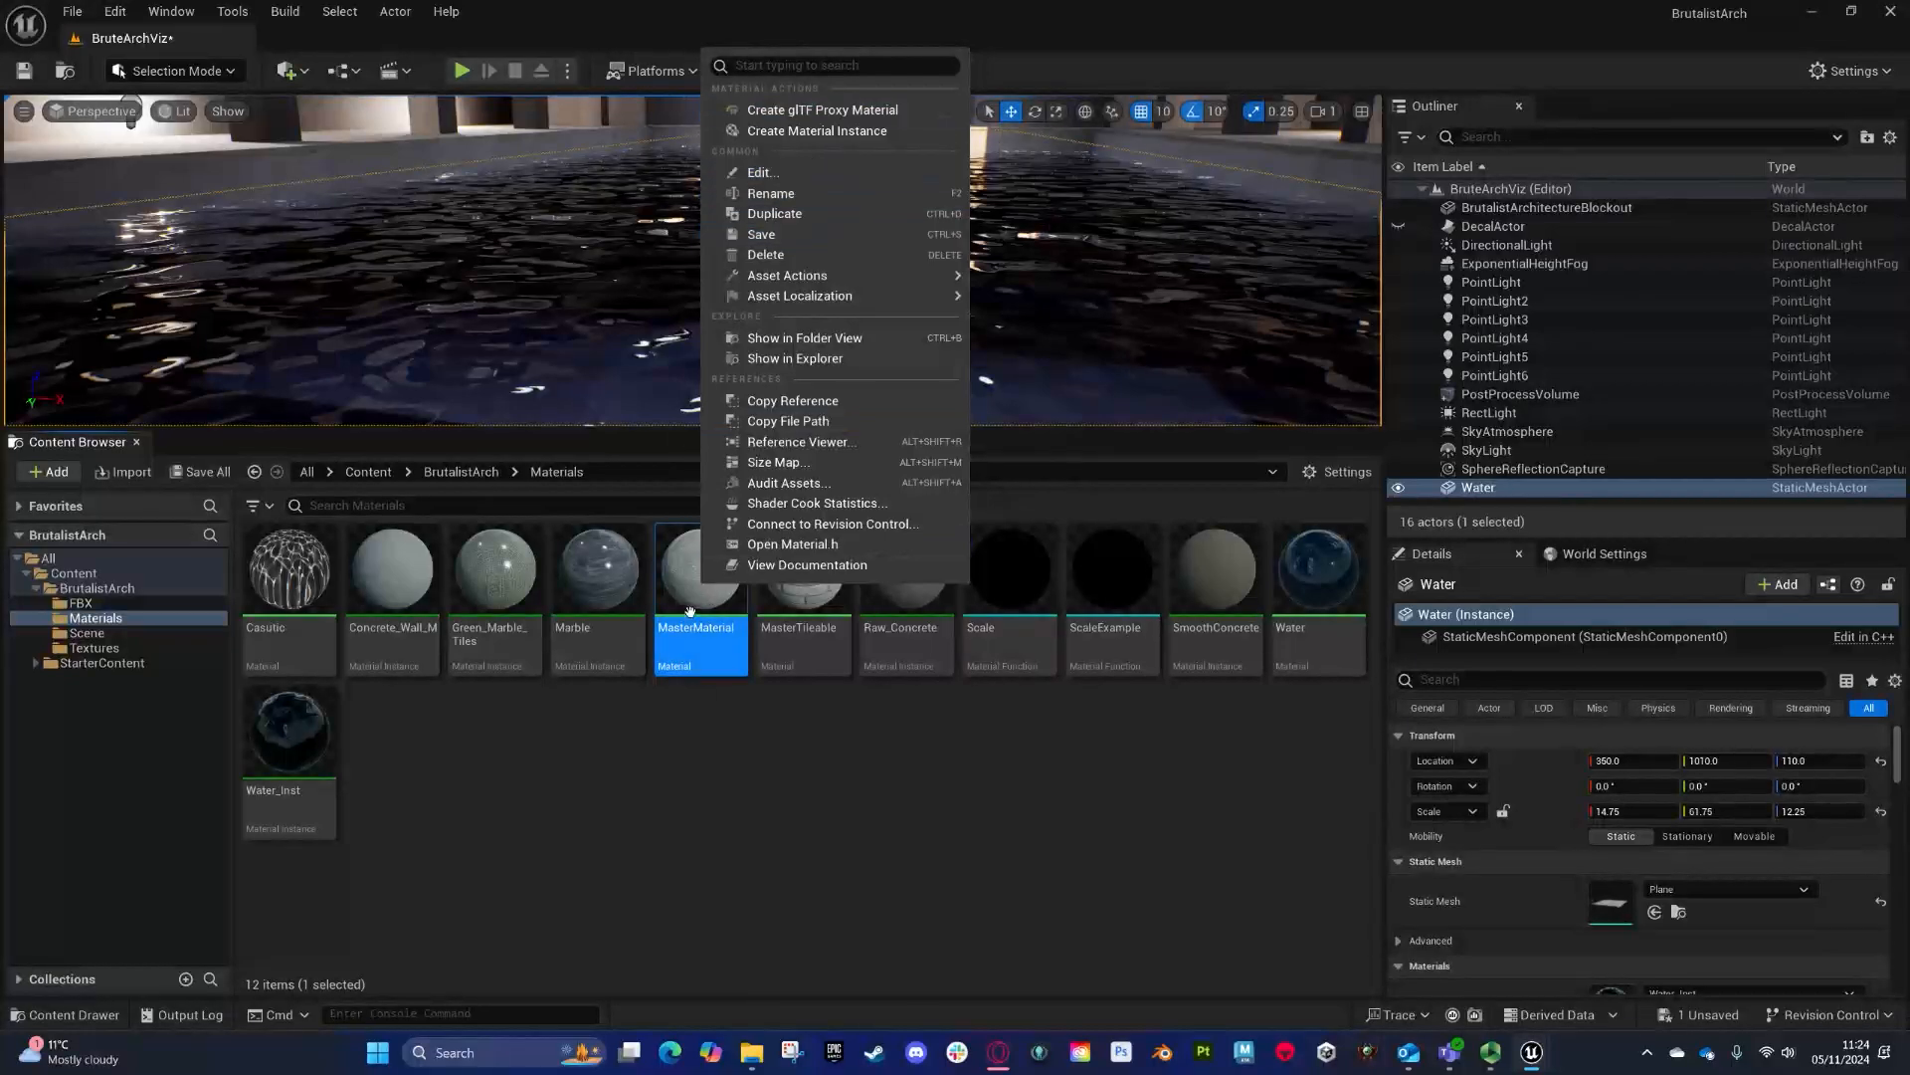
pyautogui.click(690, 610)
pyautogui.doubleClick(689, 609)
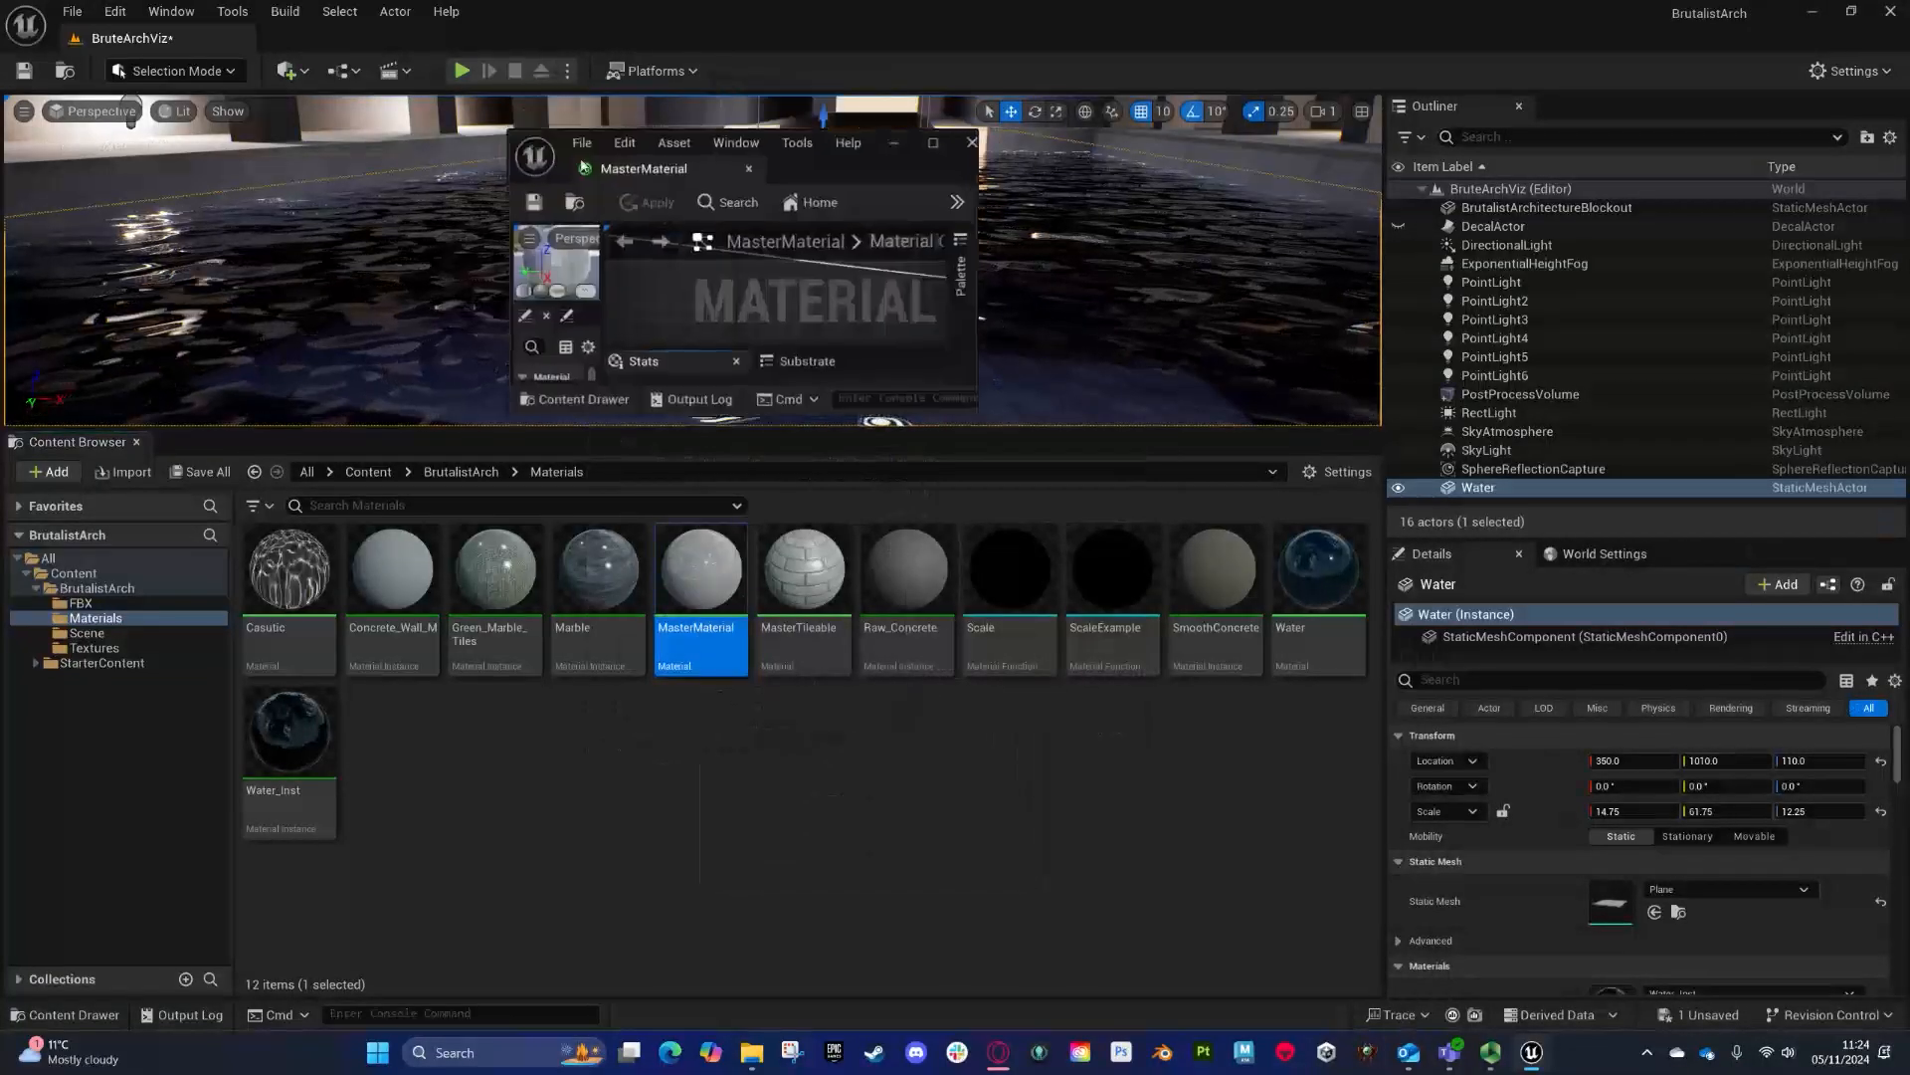
pyautogui.click(933, 145)
pyautogui.moveTo(608, 375); pyautogui.dragTo(1479, 486, button='right')
pyautogui.moveTo(437, 274); pyautogui.dragTo(1154, 526, button='right')
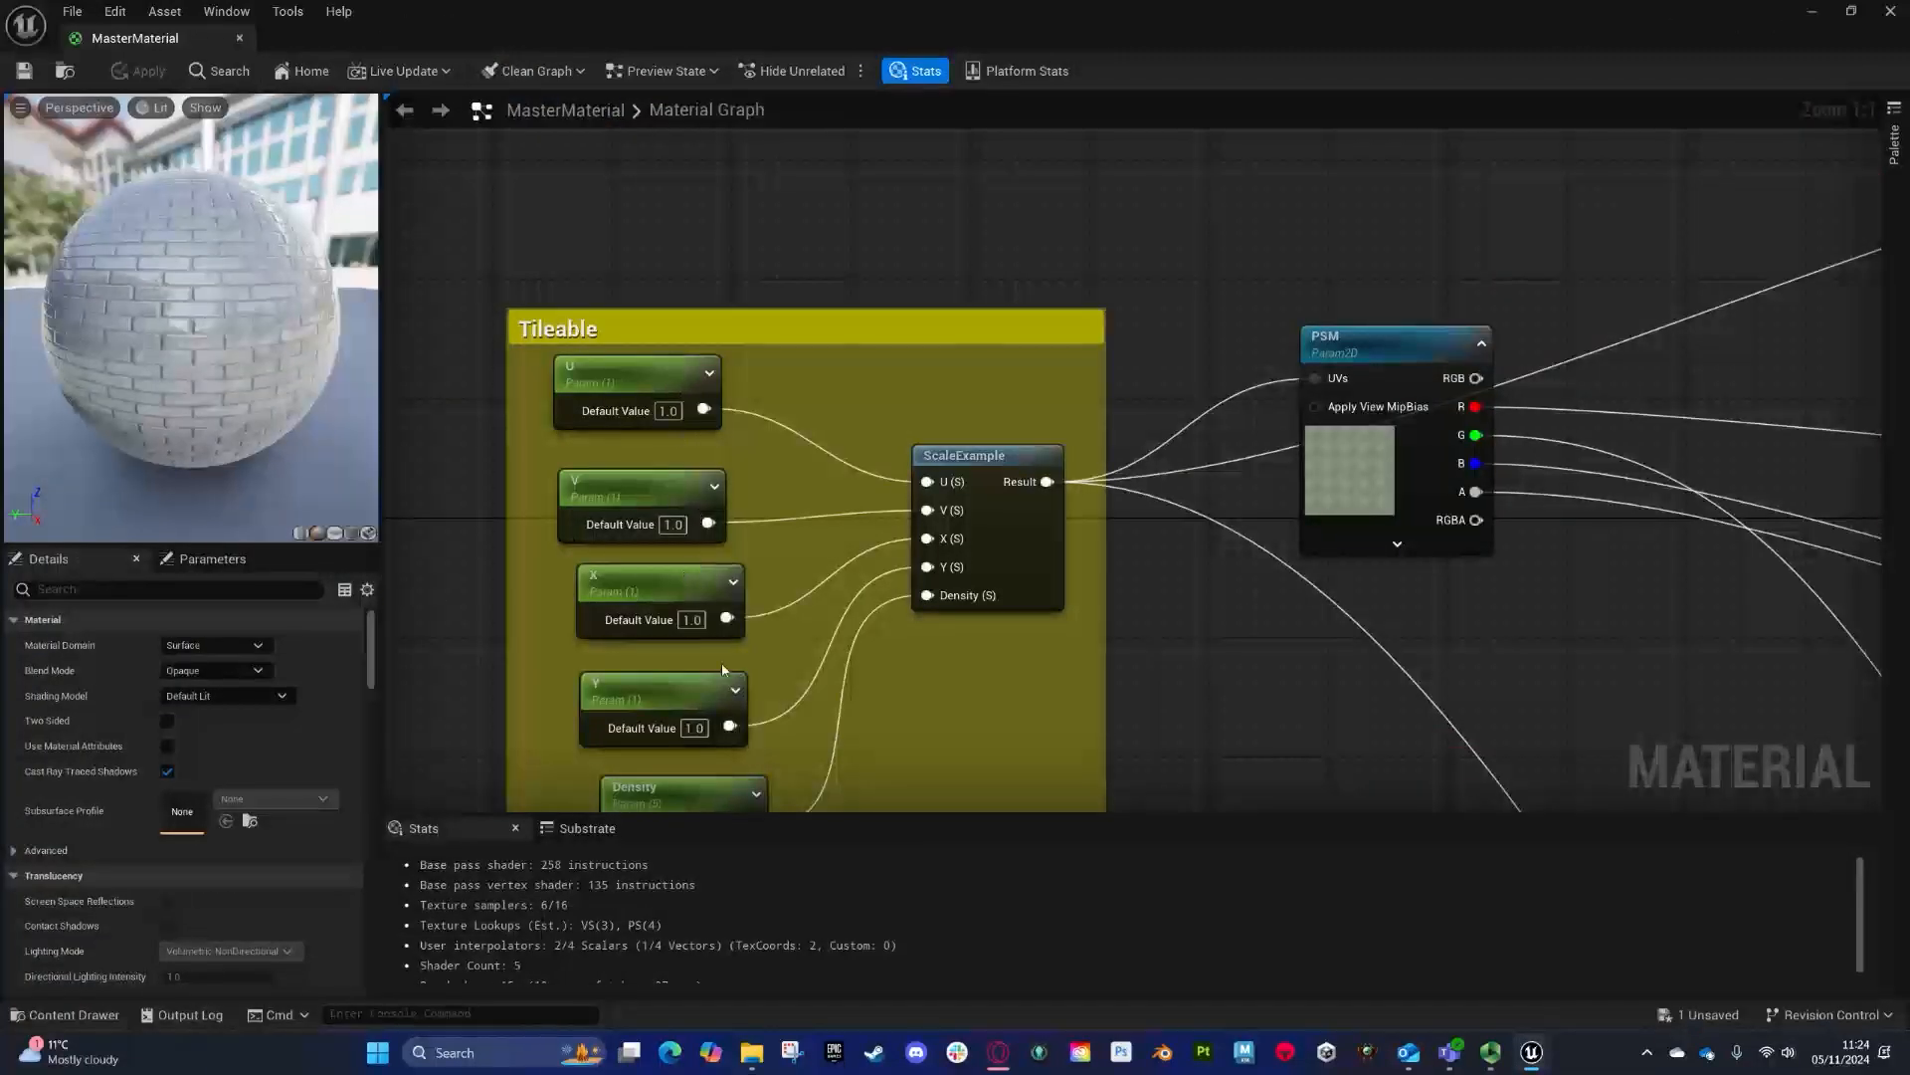
pyautogui.moveTo(720, 662); pyautogui.dragTo(715, 395, button='right')
pyautogui.click(681, 521)
pyautogui.click(236, 698)
pyautogui.write('1')
pyautogui.press('Return')
pyautogui.click(131, 75)
pyautogui.click(1813, 12)
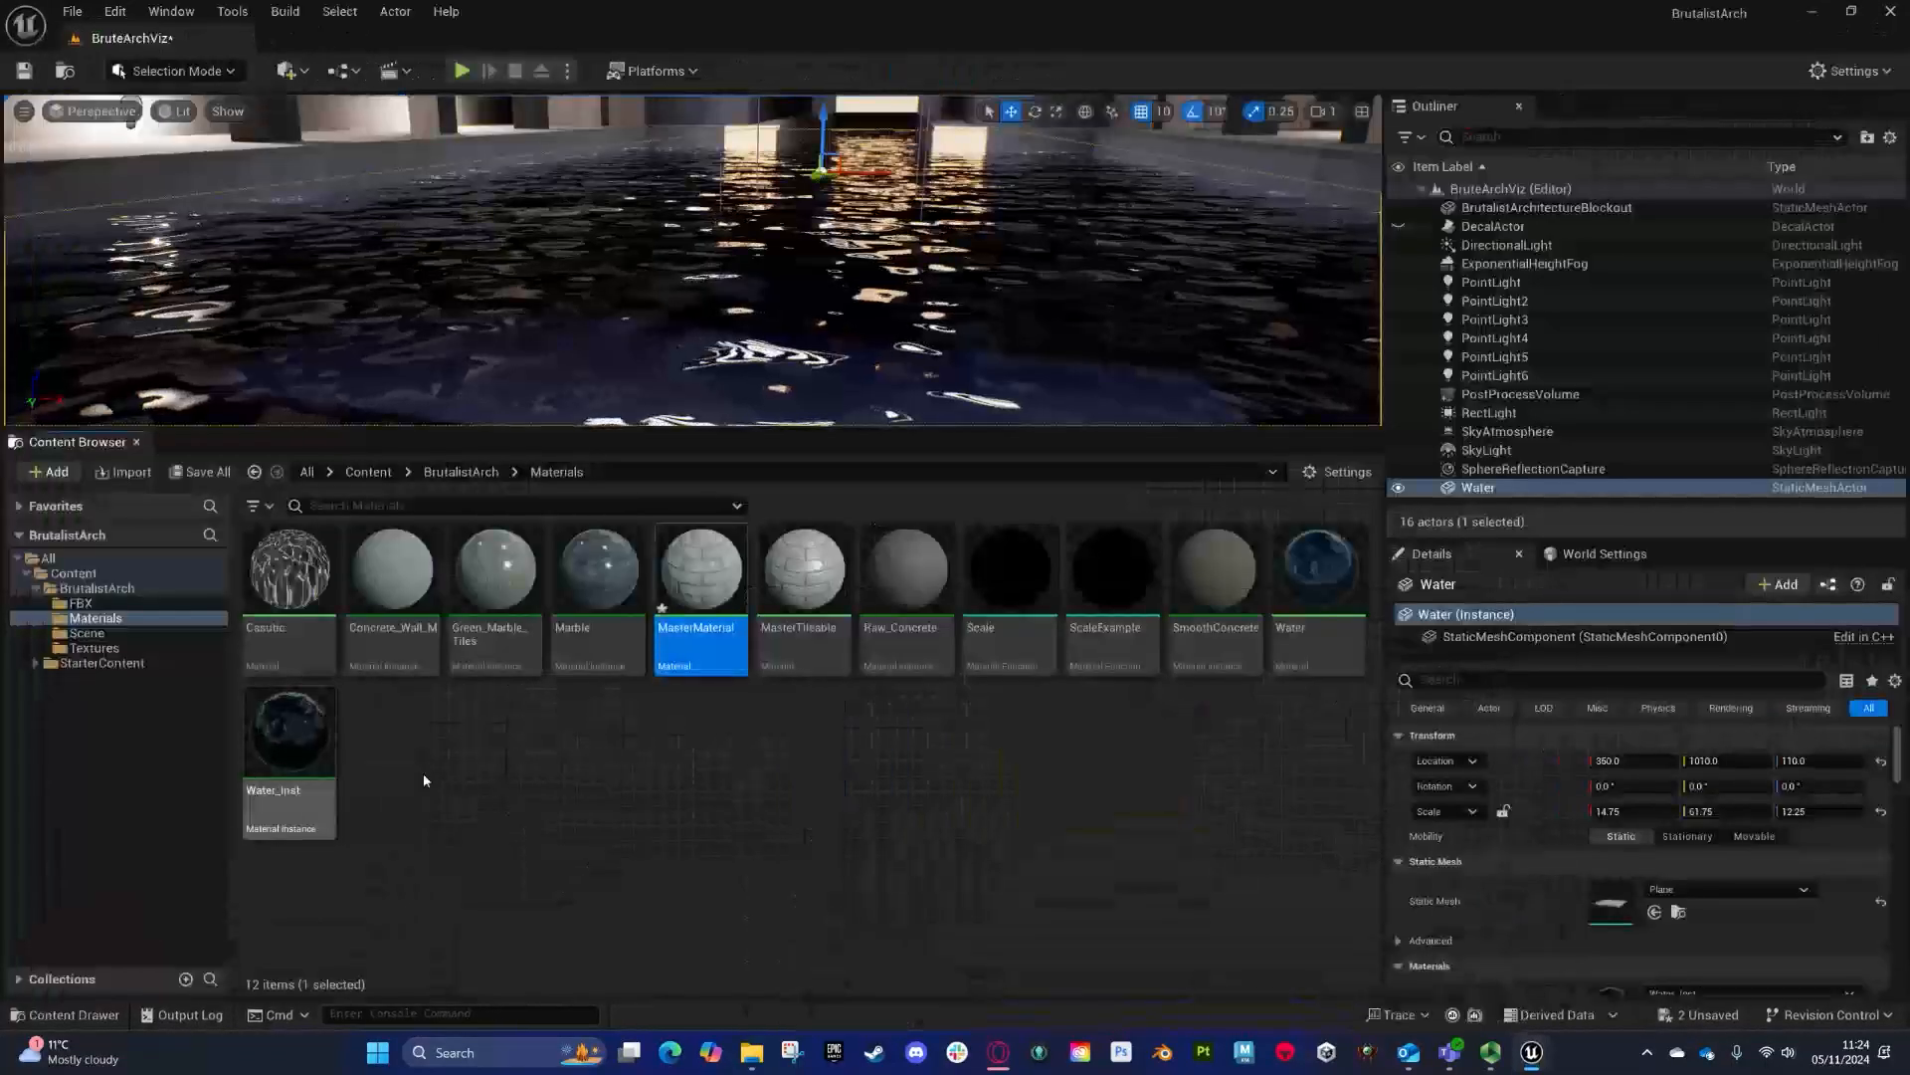
# - Create a material instance of MasterMaterial and name it Tiles
pyautogui.rightClick(726, 572)
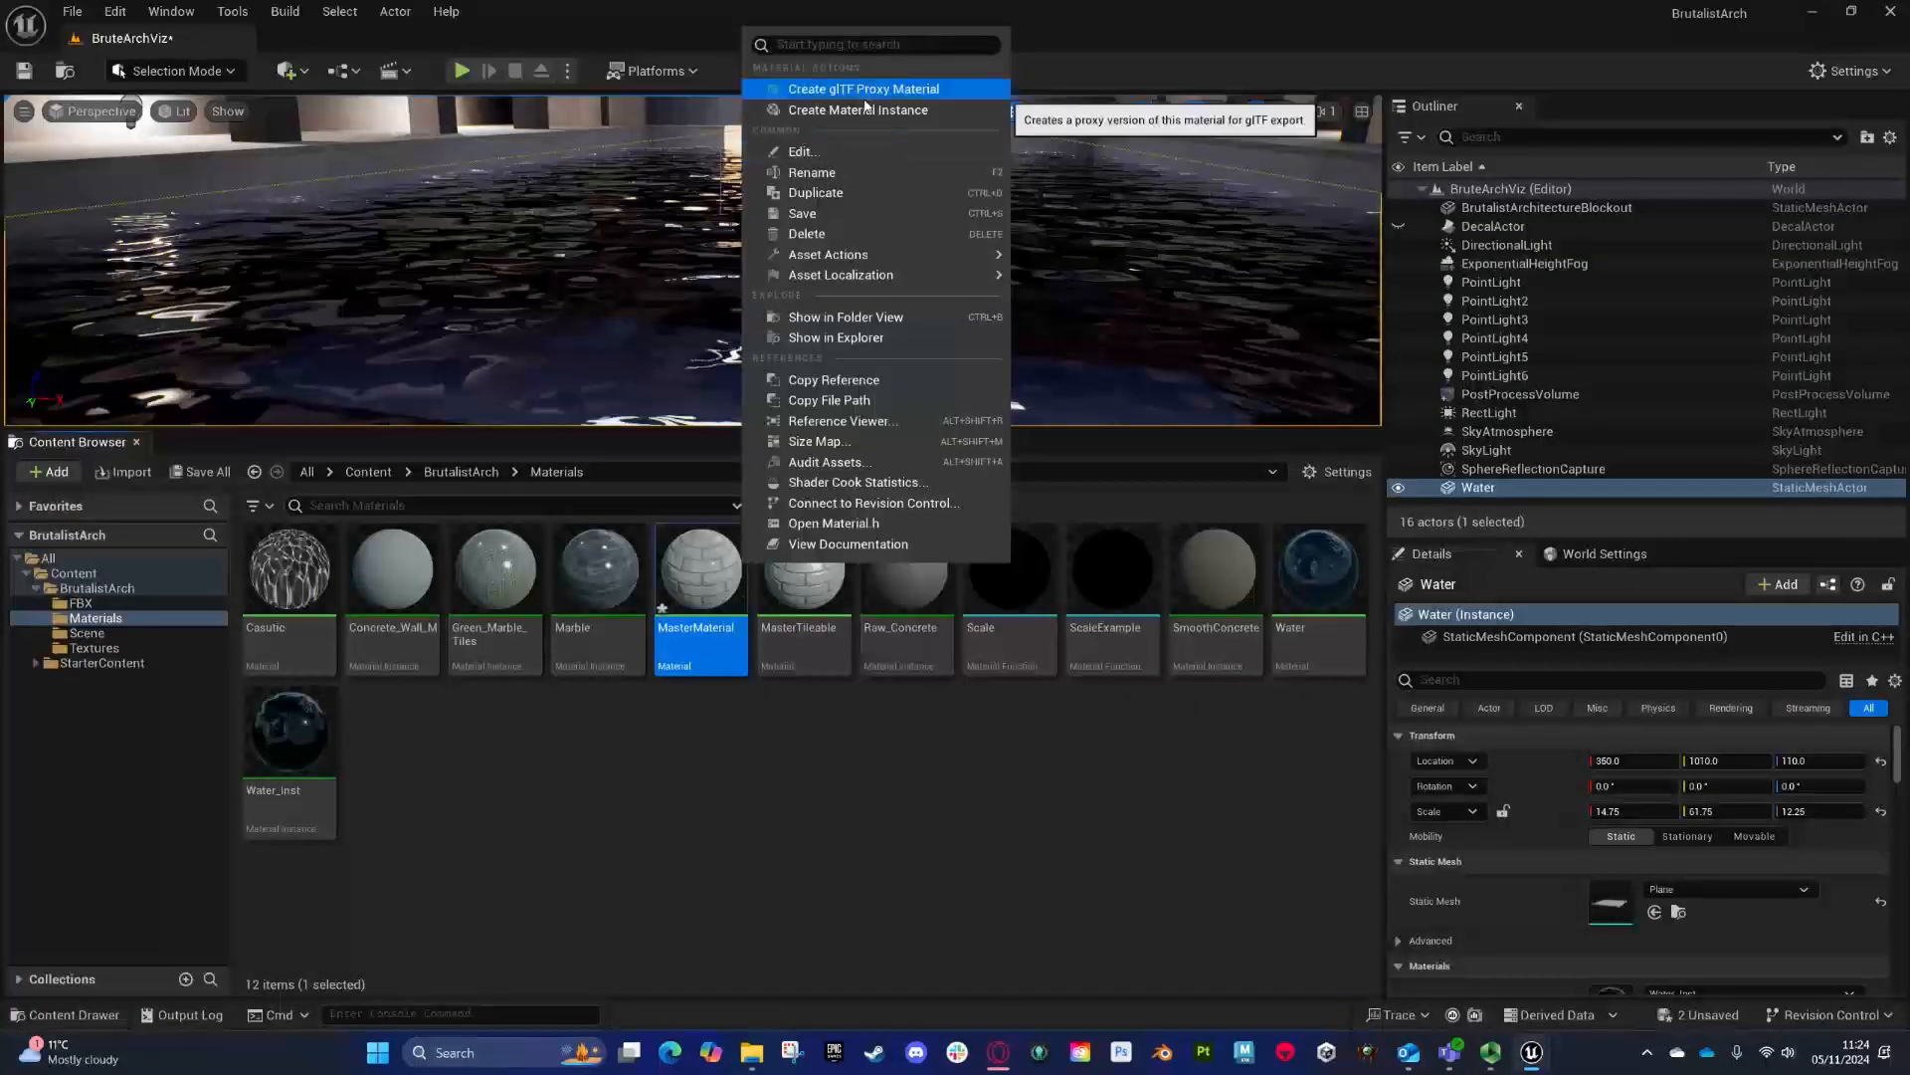
pyautogui.click(866, 111)
pyautogui.write('Wall')
pyautogui.press('Return')
pyautogui.rightClick(1349, 602)
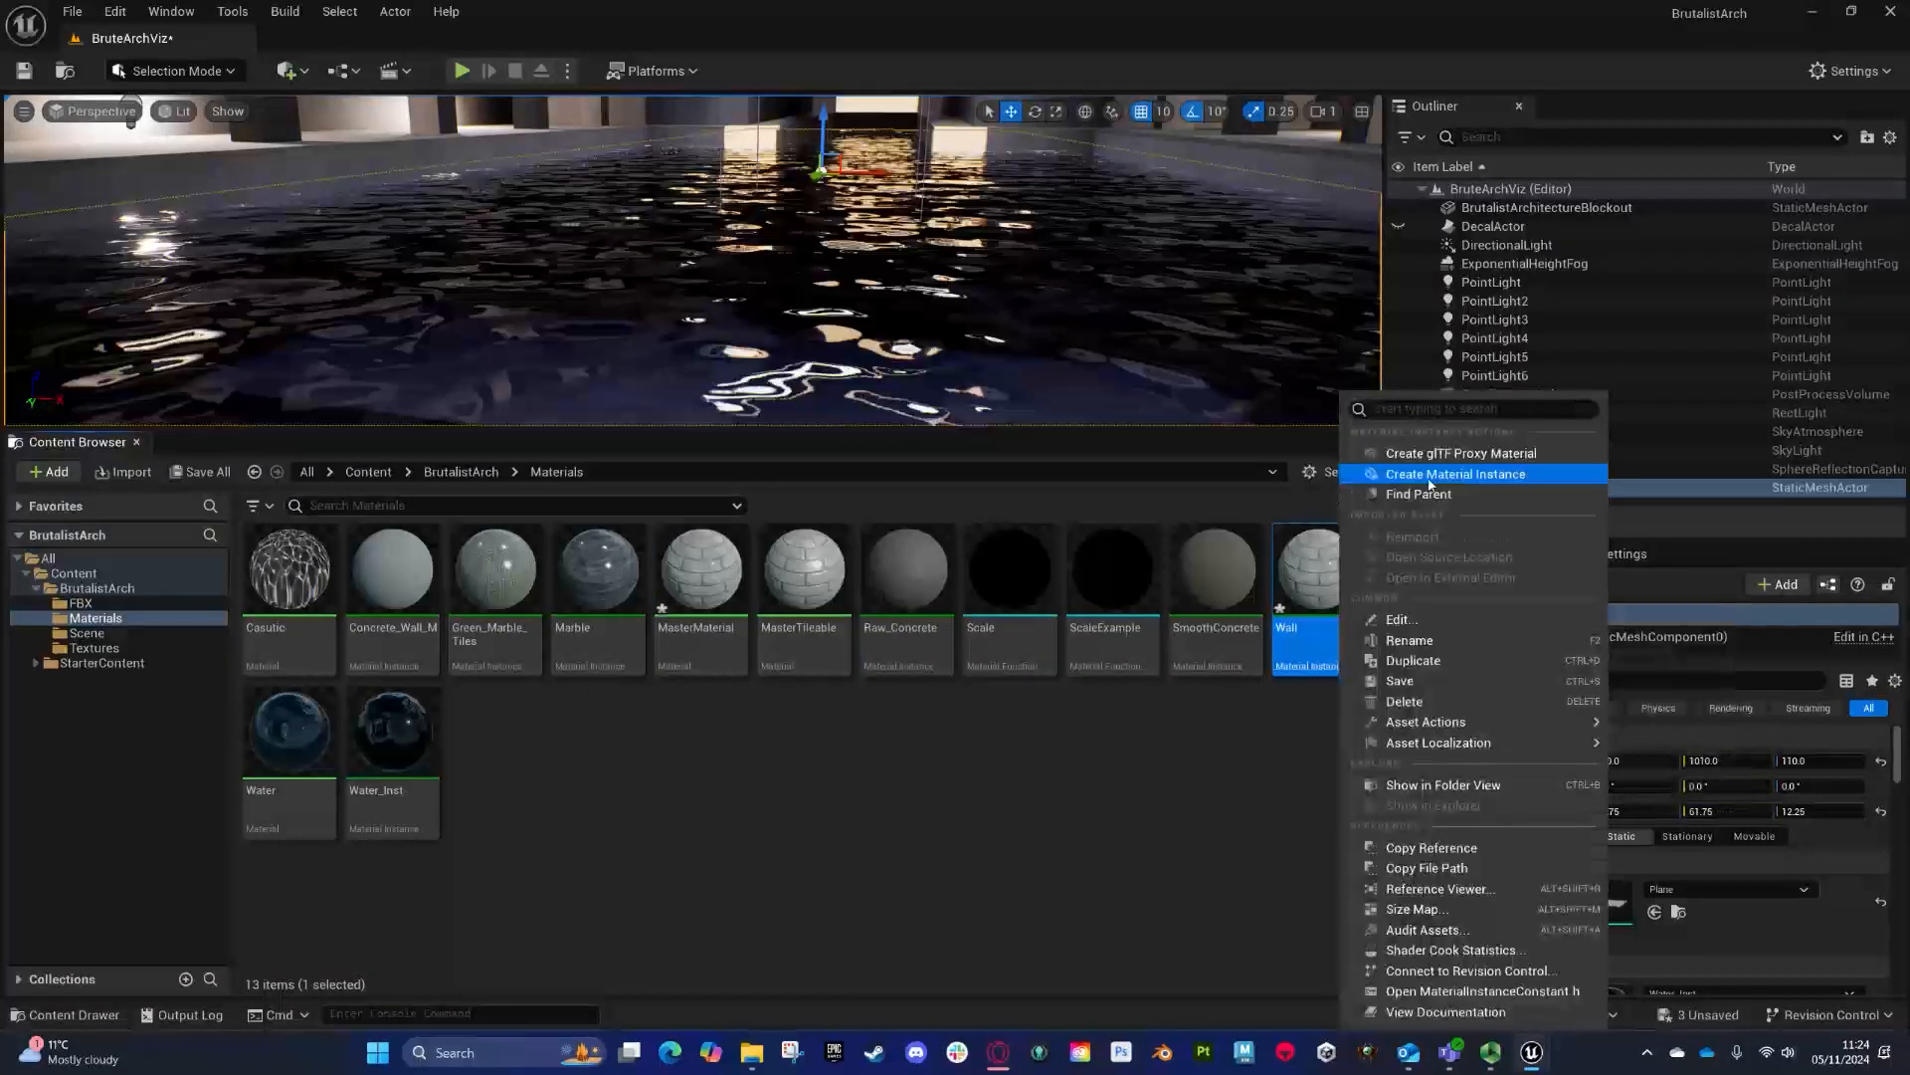
pyautogui.click(1426, 639)
pyautogui.write('Tiles')
pyautogui.press('Return')
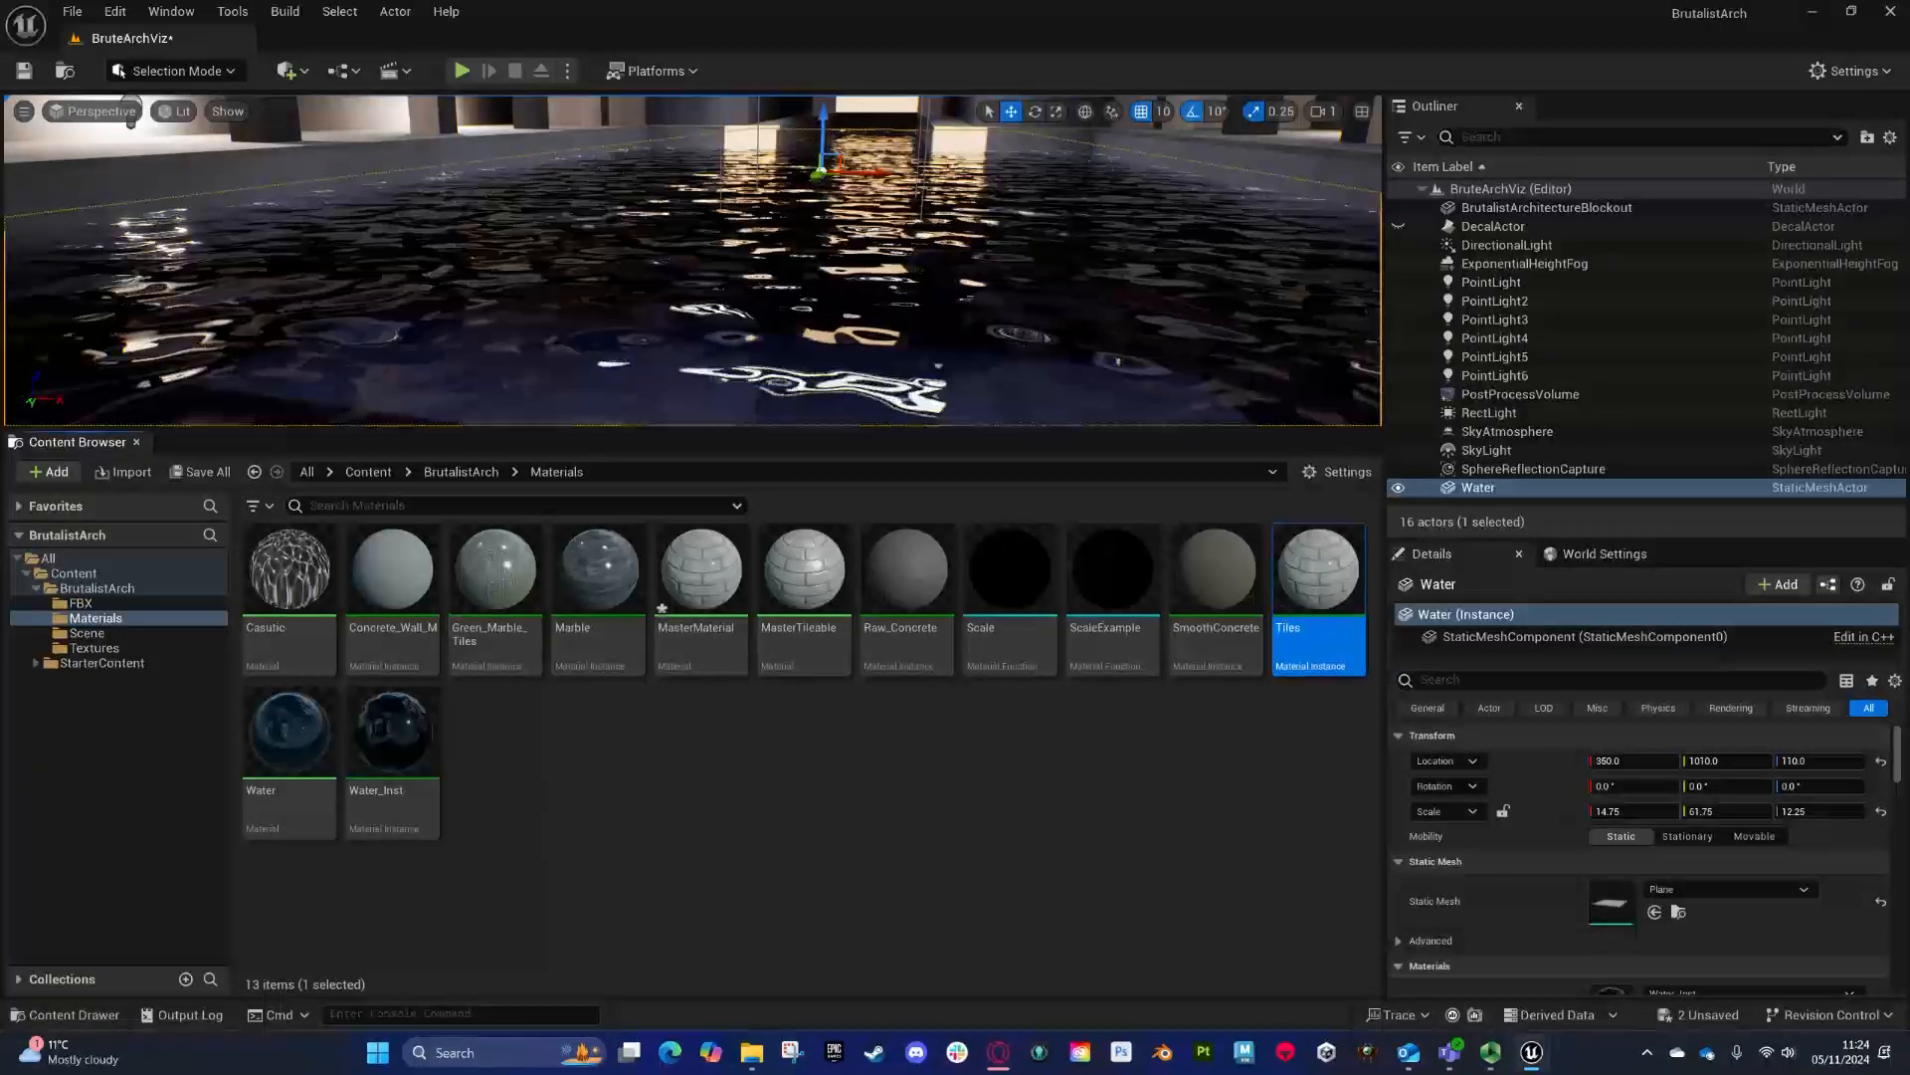
# - Open the Tiles instance and override its Albedo texture with Green_Marble_Tiles_Albedo
pyautogui.doubleClick(1318, 595)
pyautogui.click(133, 38)
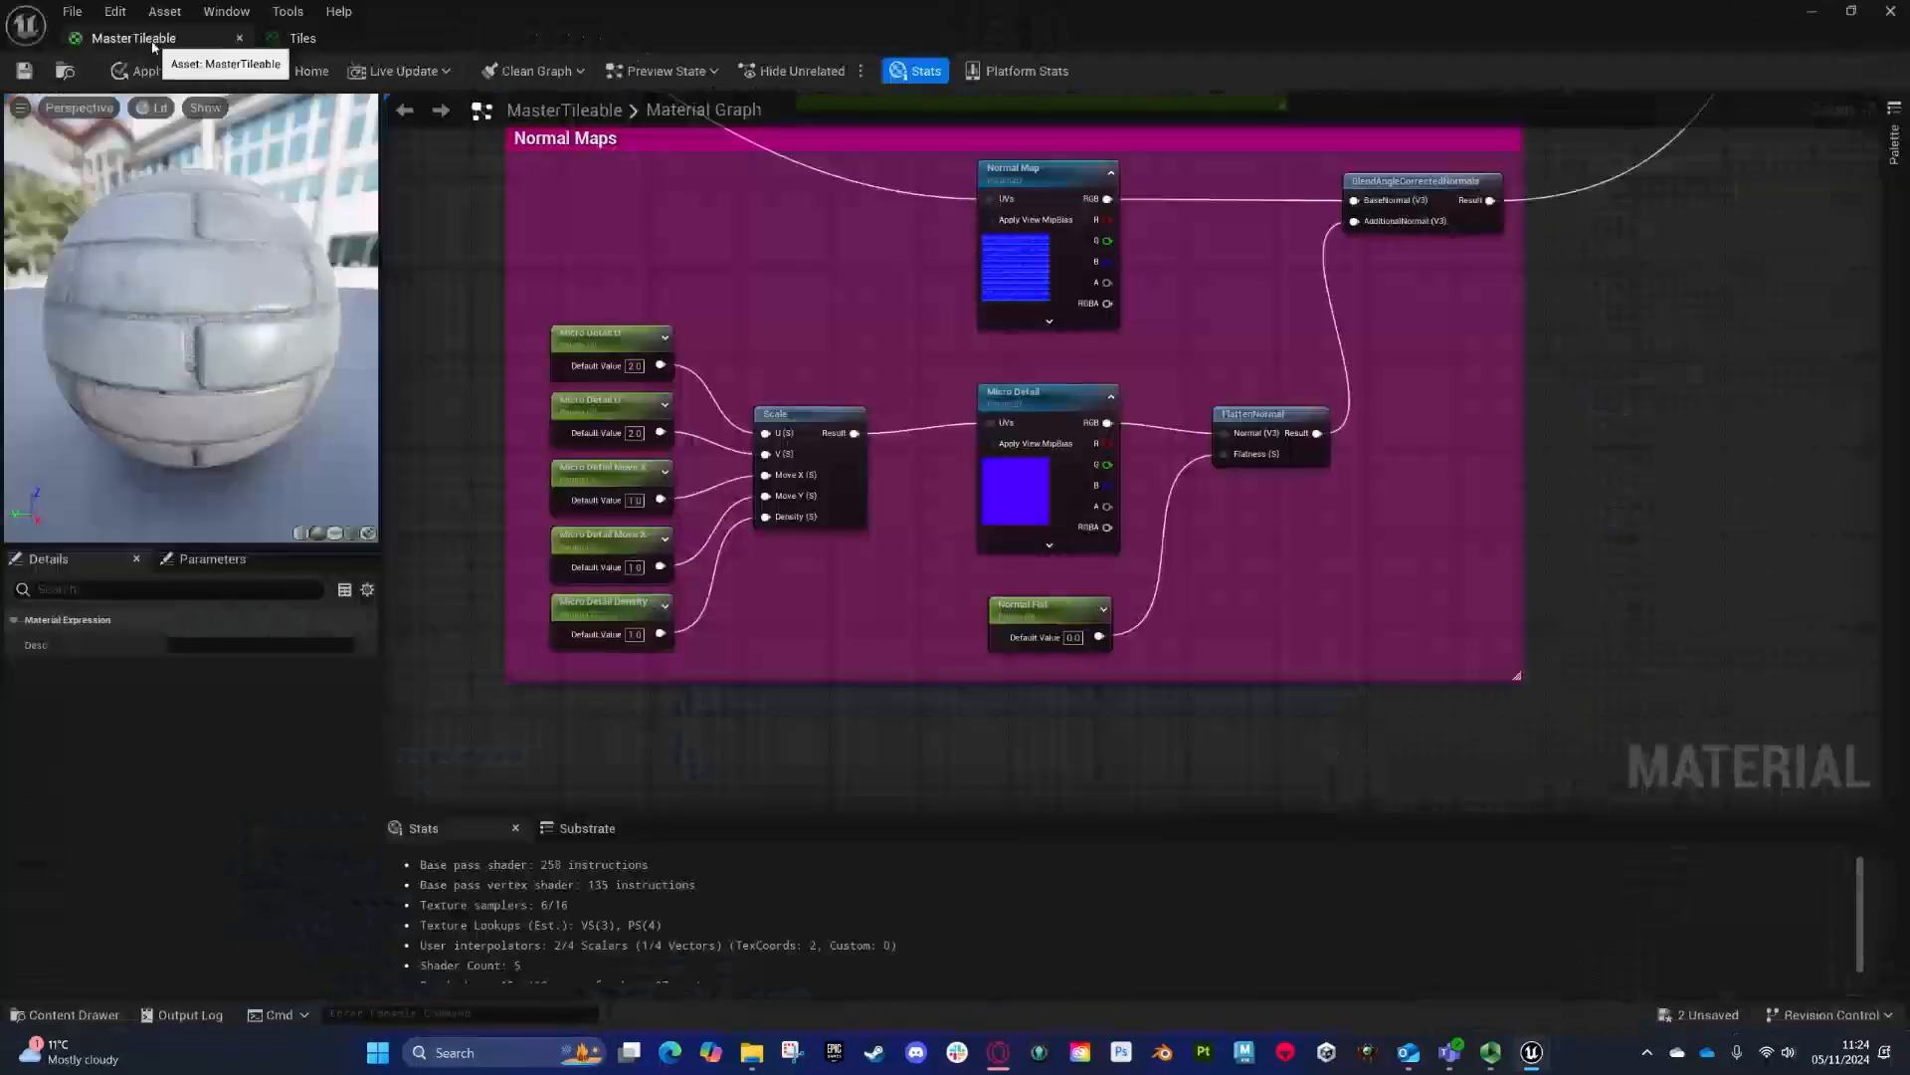
pyautogui.click(302, 38)
pyautogui.scroll(-6, 701, 504)
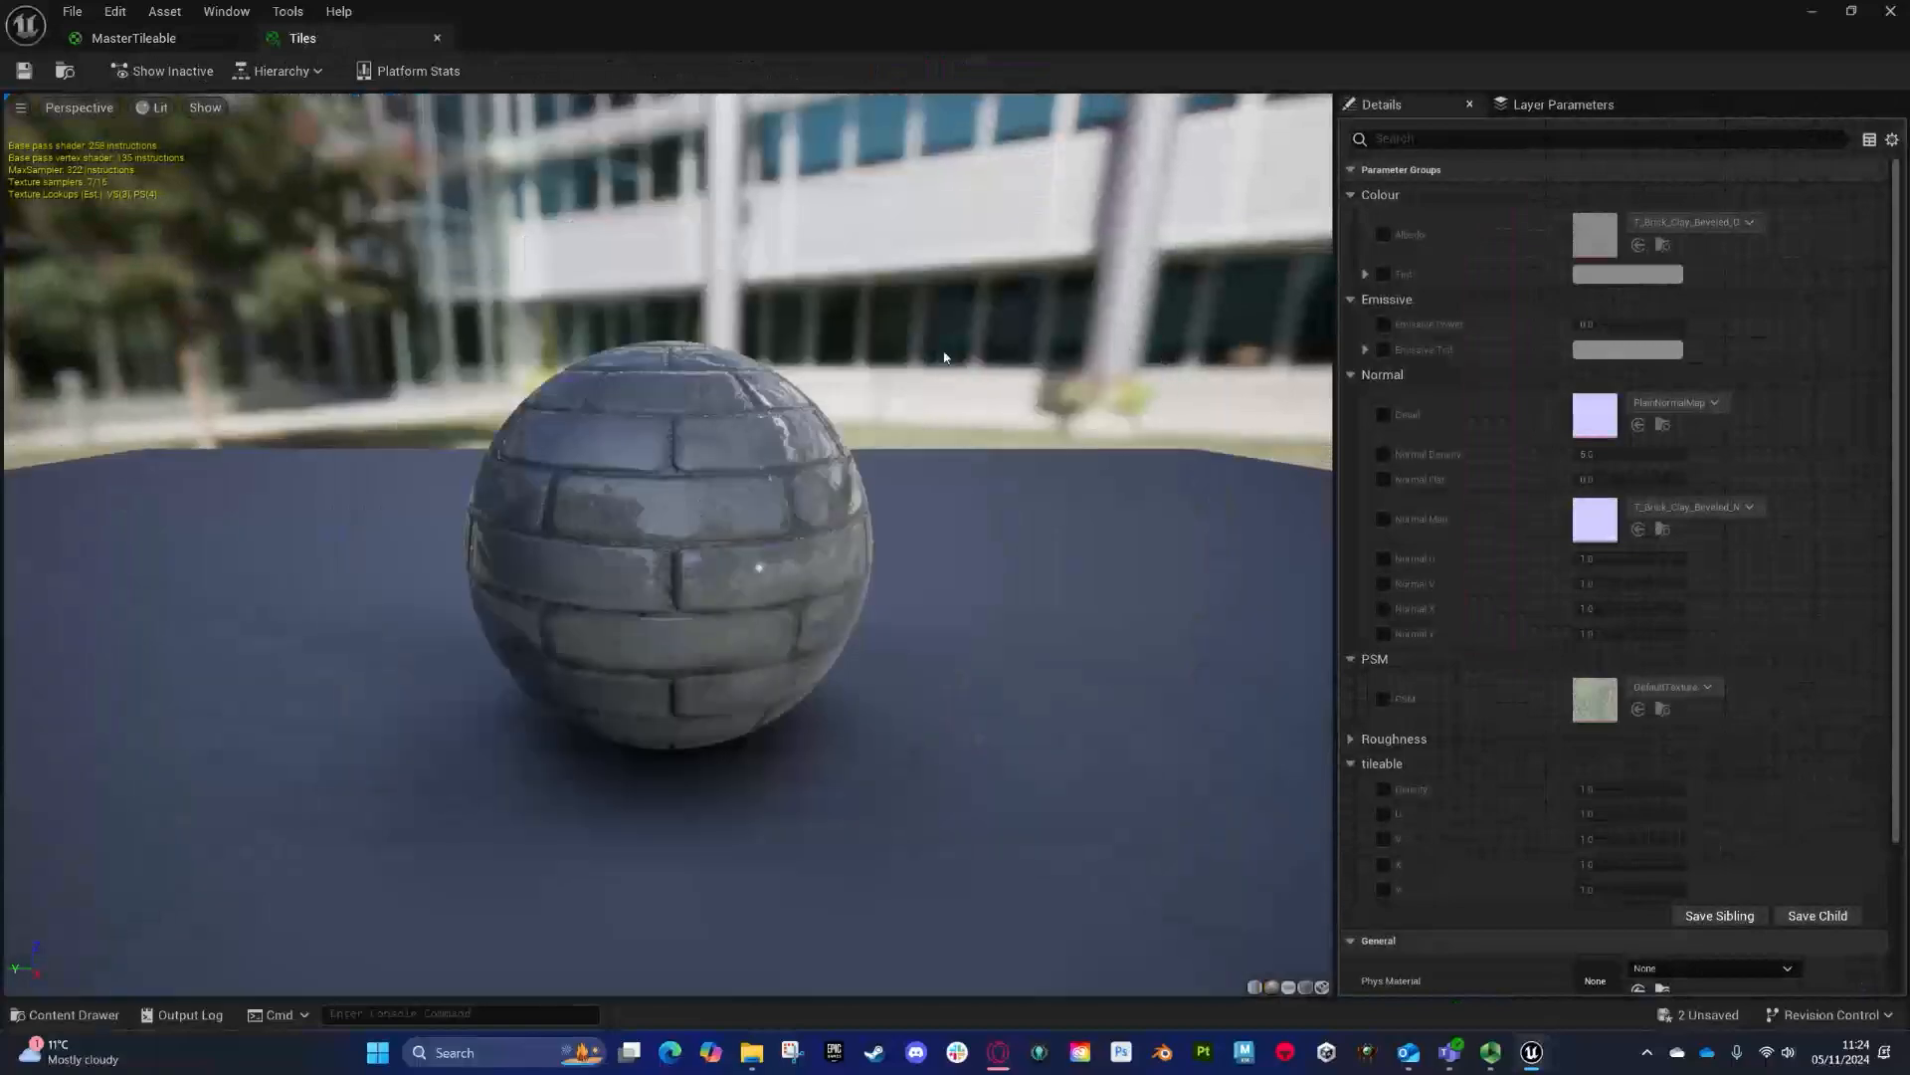
pyautogui.click(1382, 235)
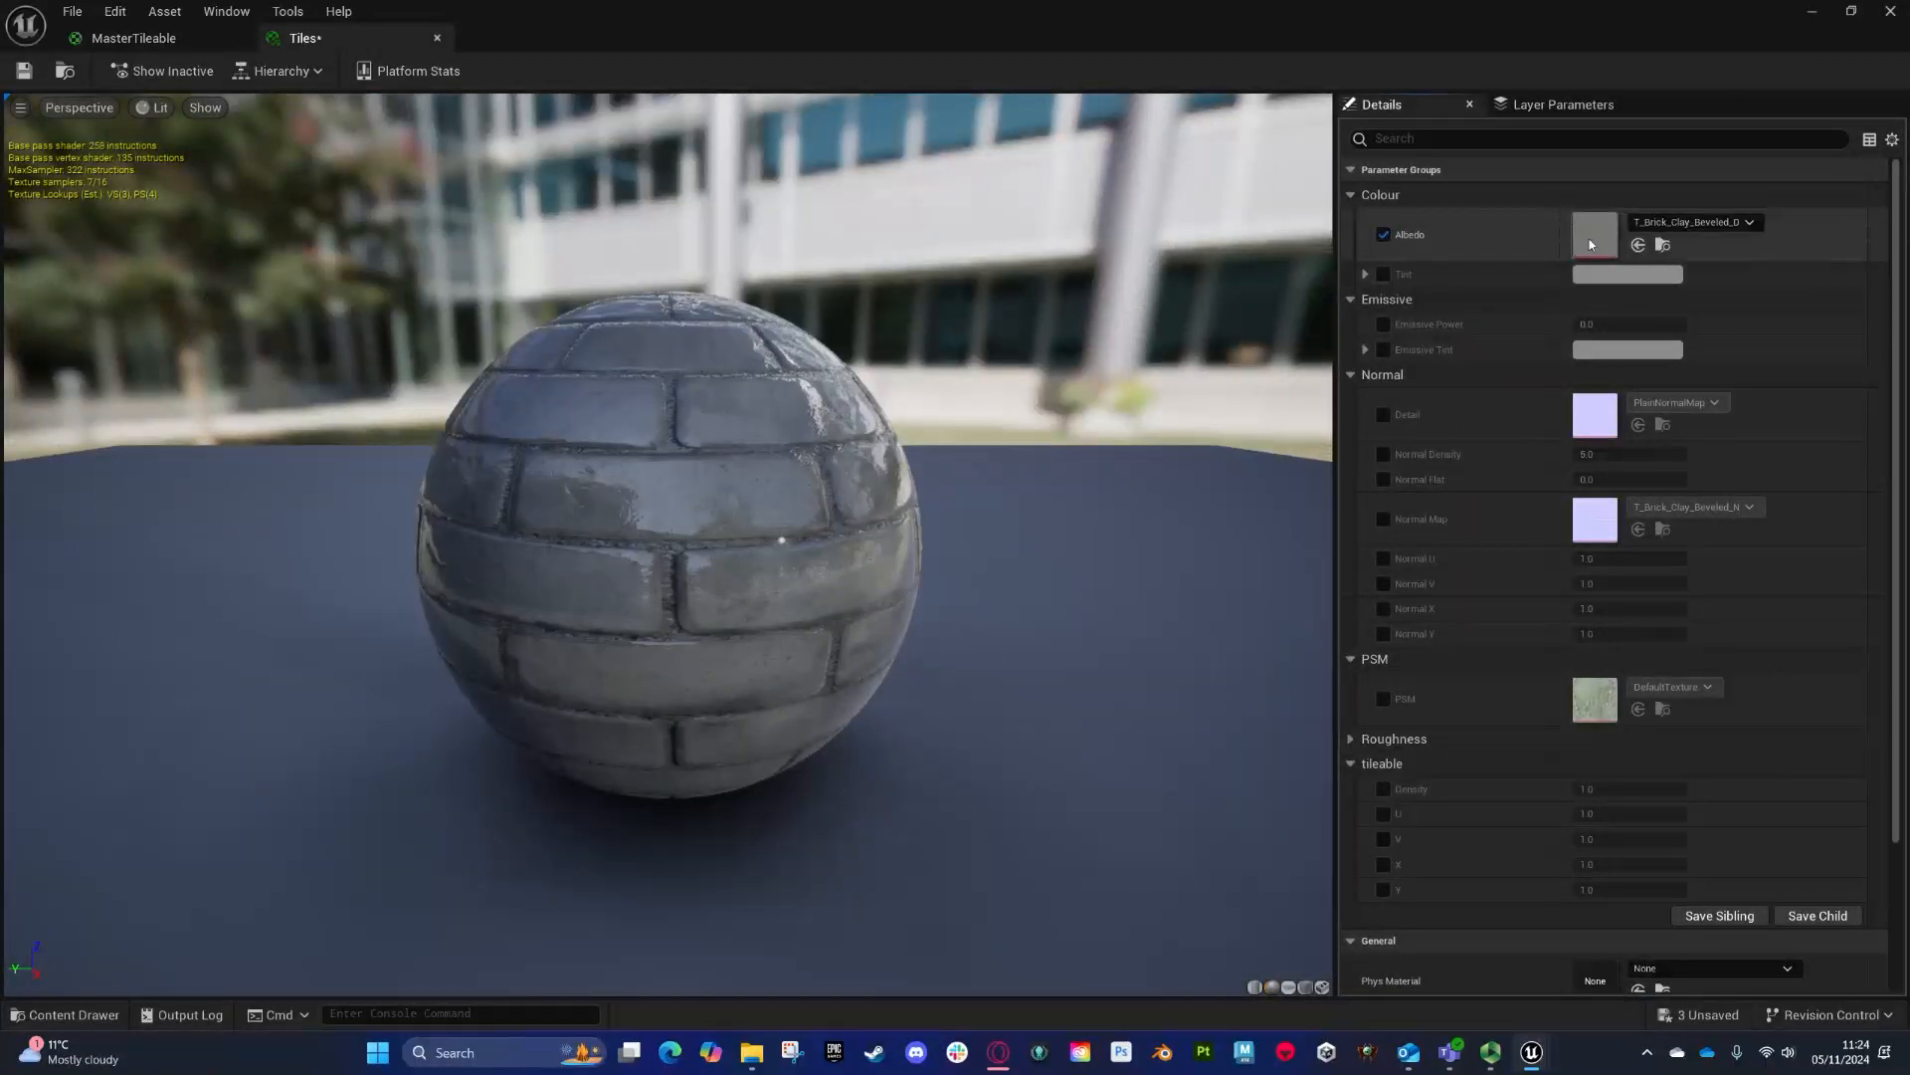
pyautogui.click(1749, 224)
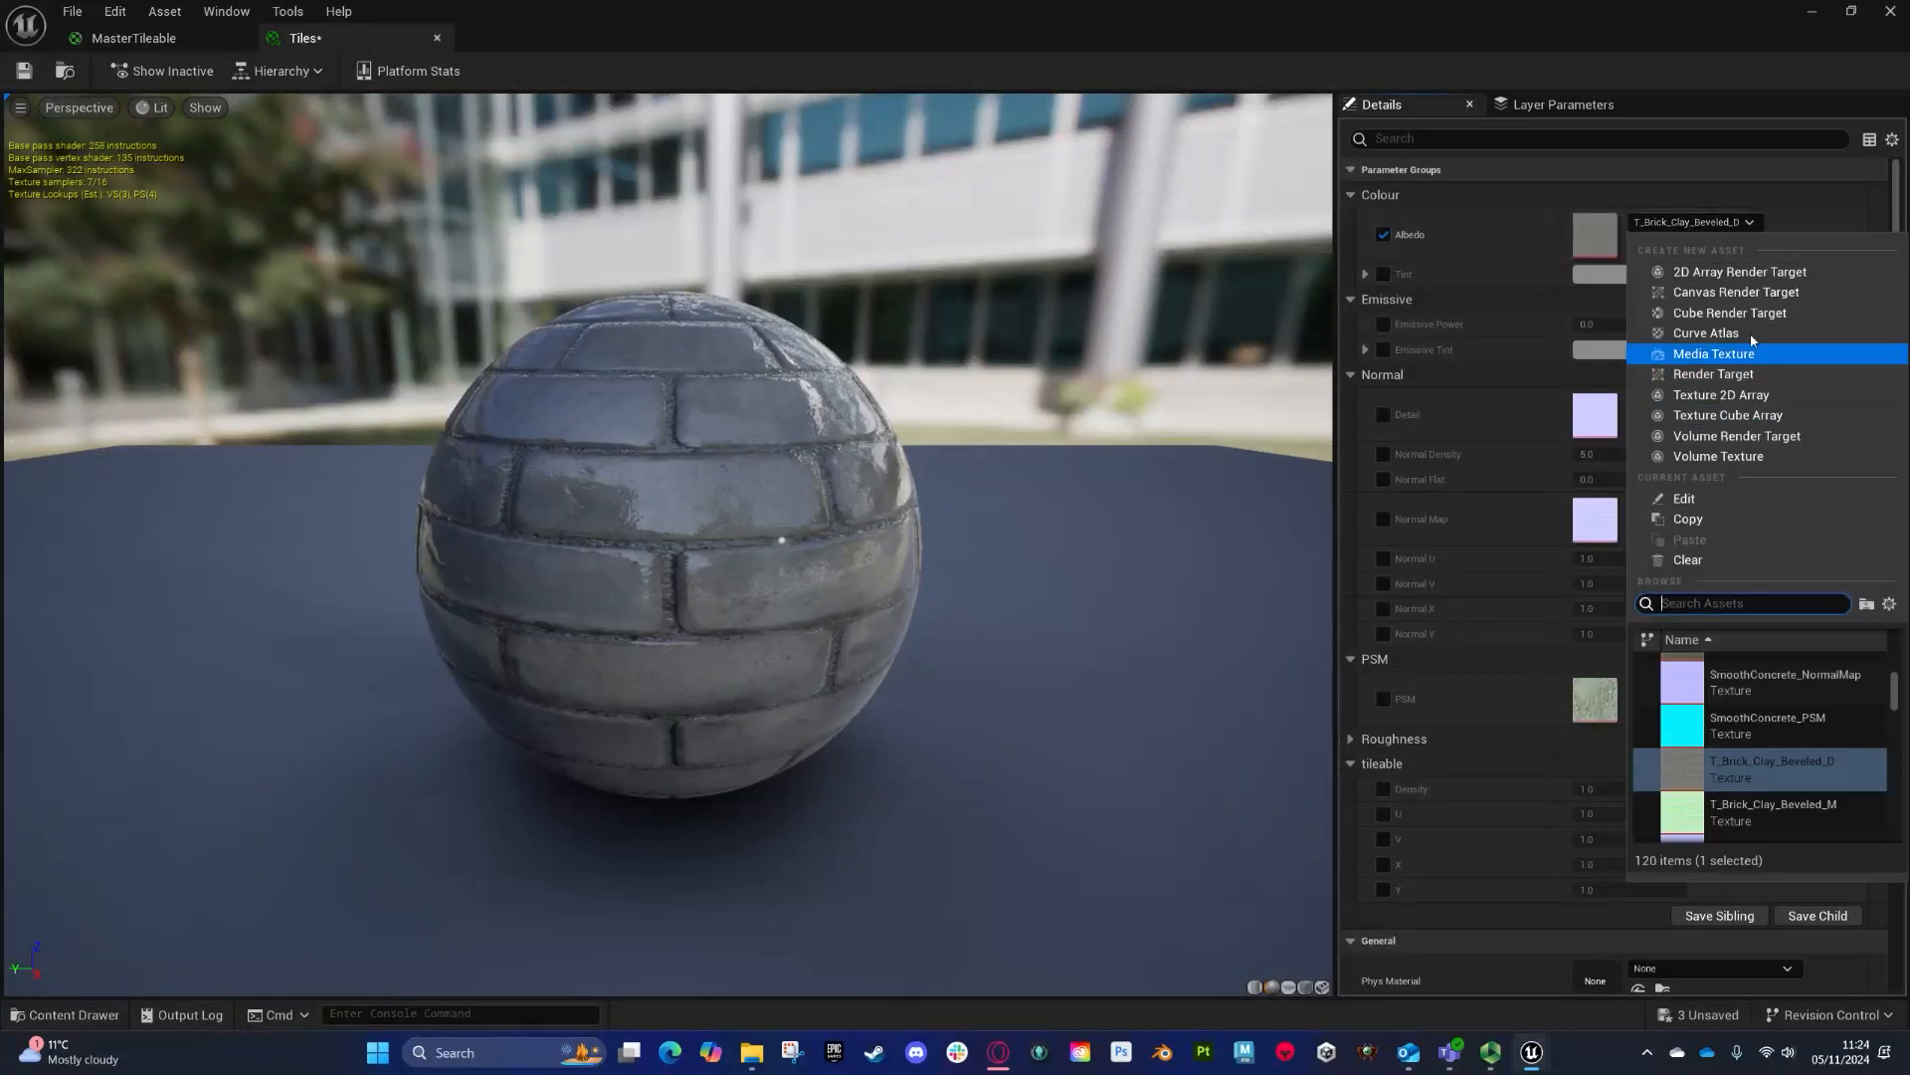
pyautogui.write('tiles')
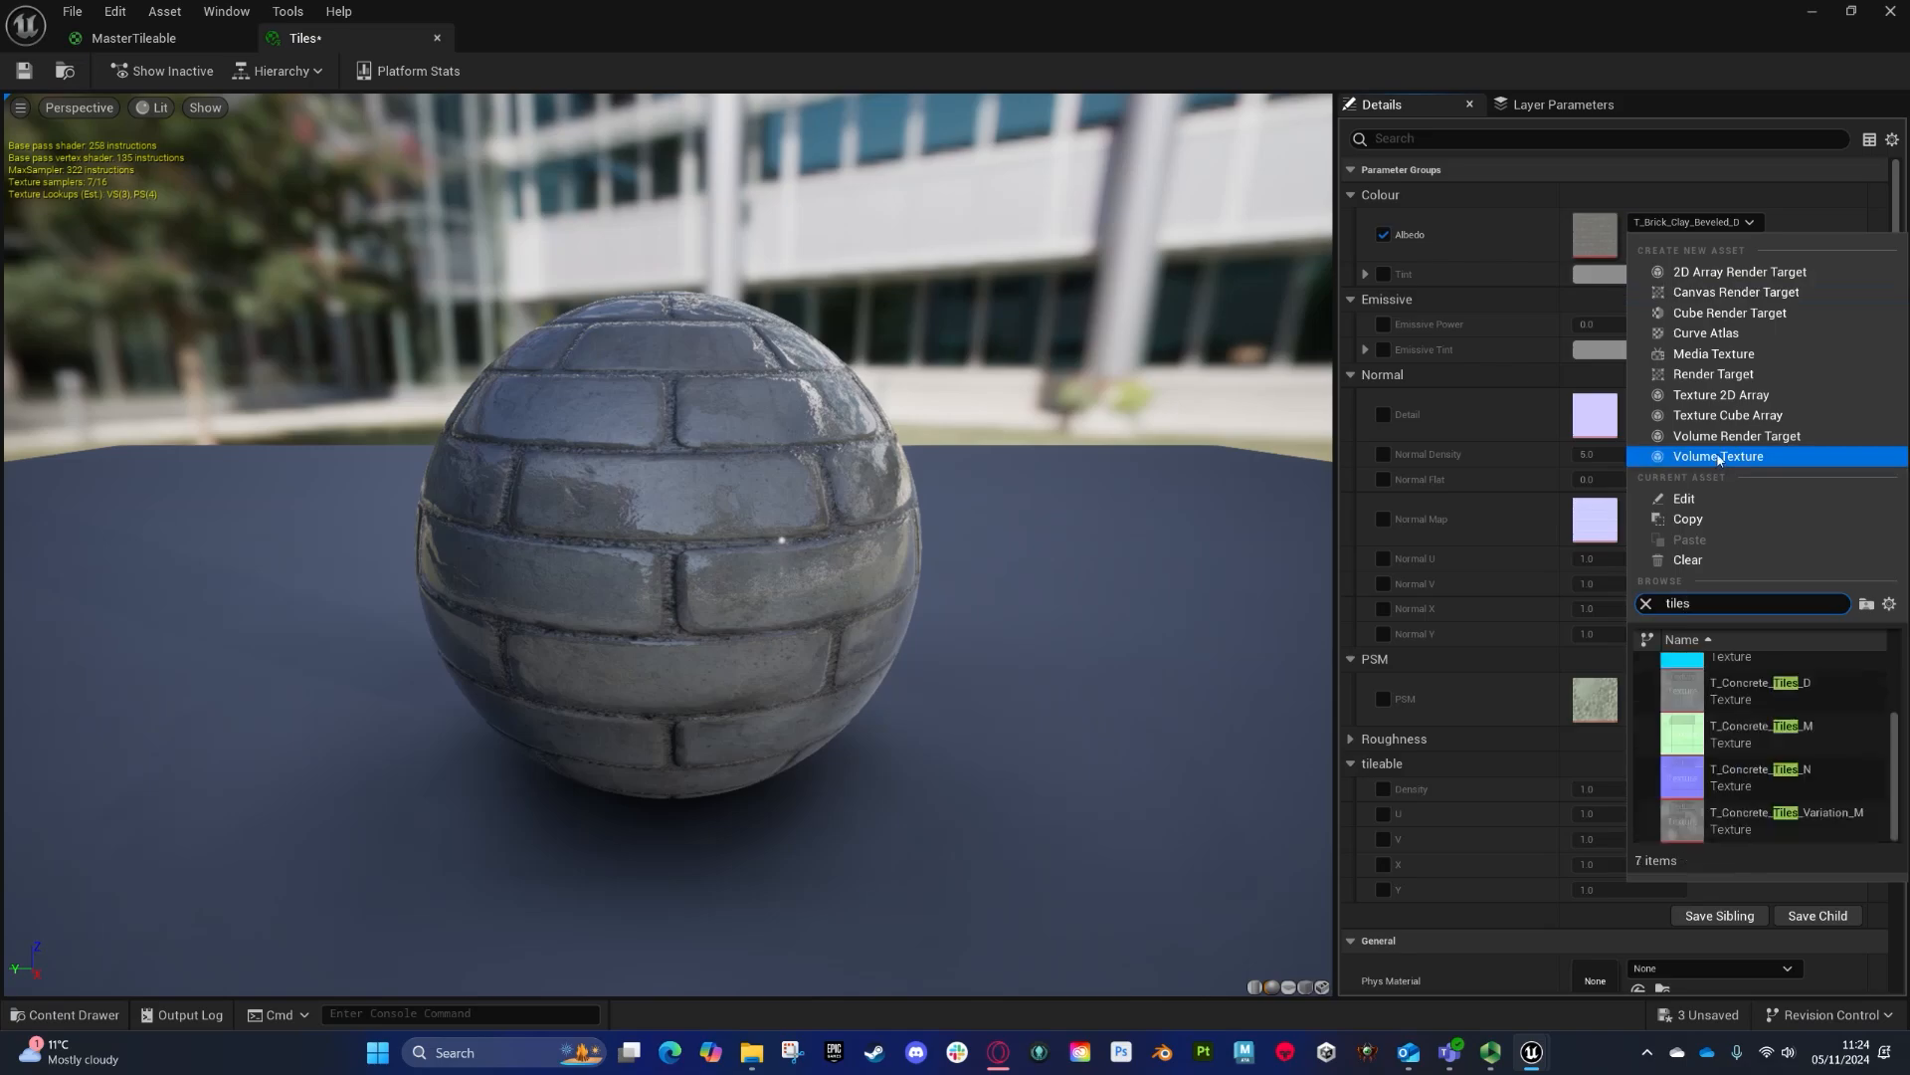
pyautogui.click(1698, 680)
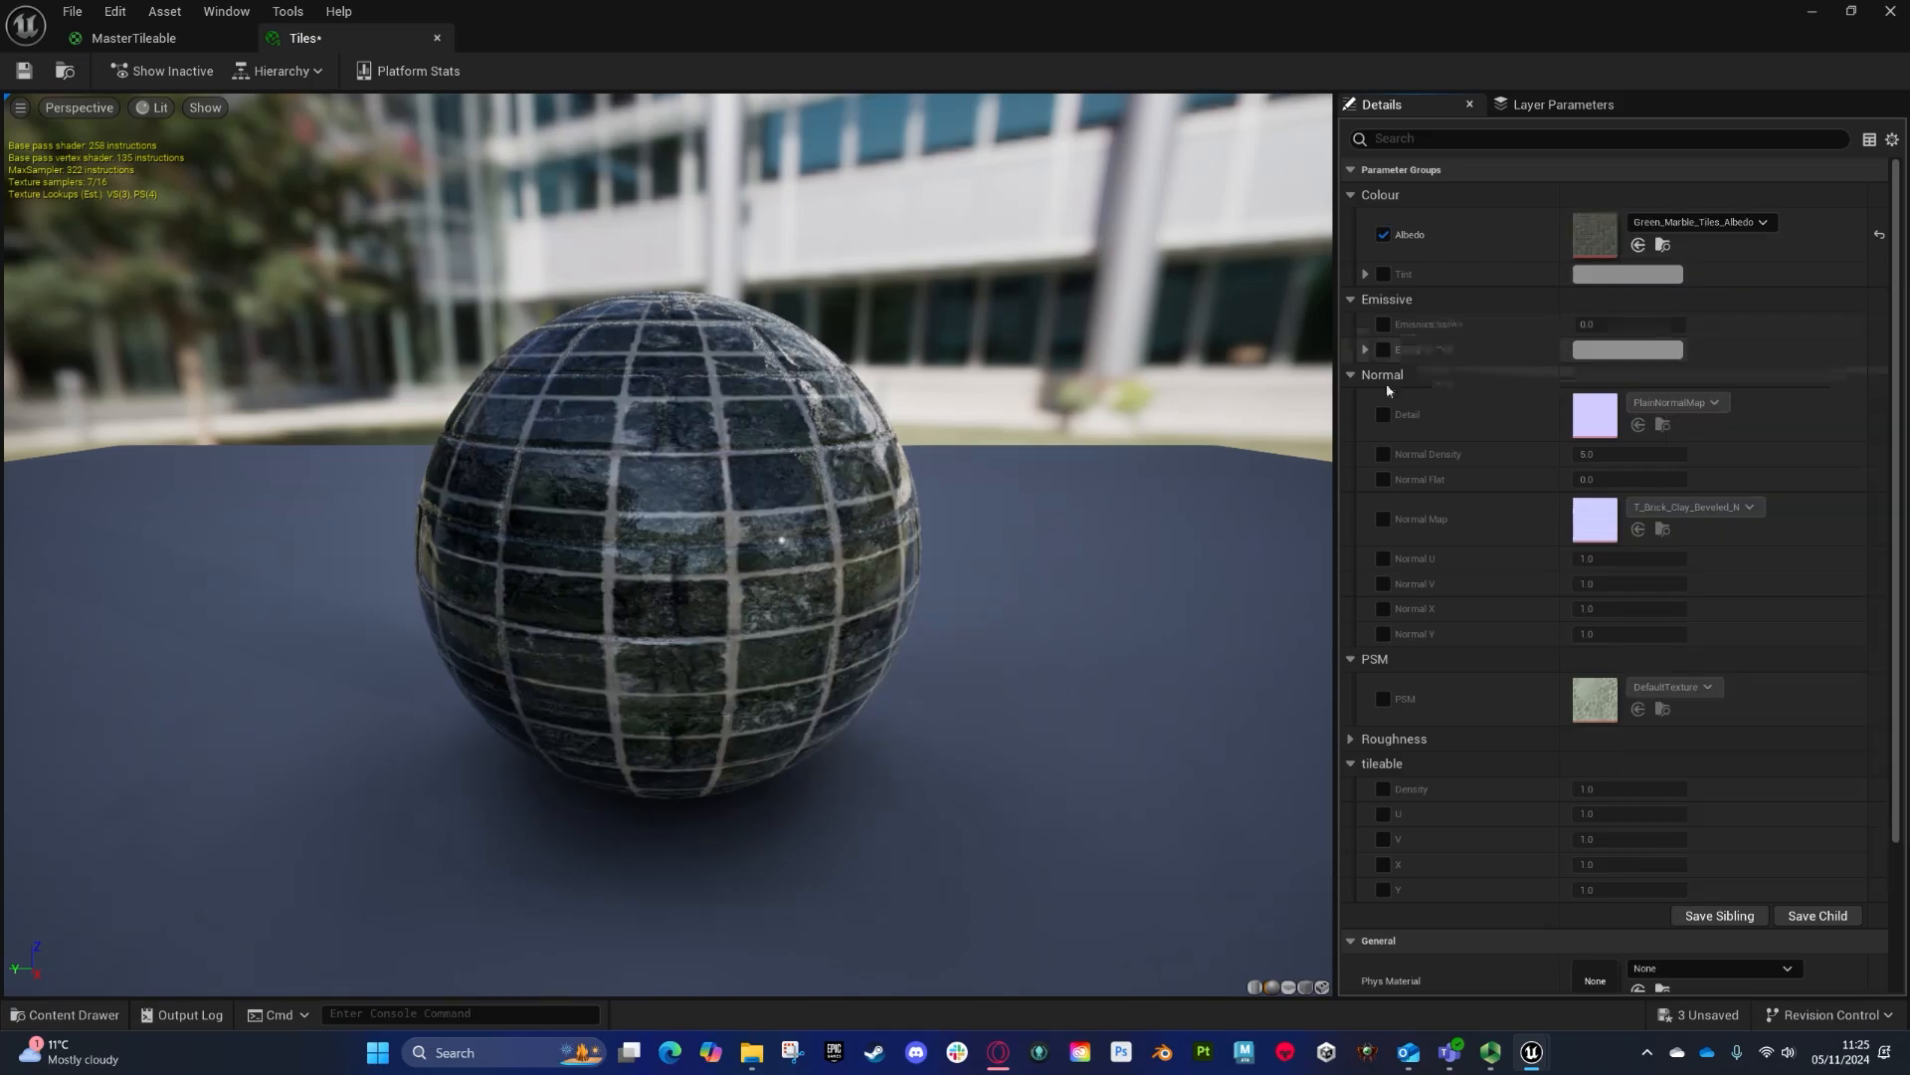
# - Override the Normal Map texture with Green_Marble_Tiles_Normal
pyautogui.click(1383, 520)
pyautogui.click(1692, 508)
pyautogui.write('ti')
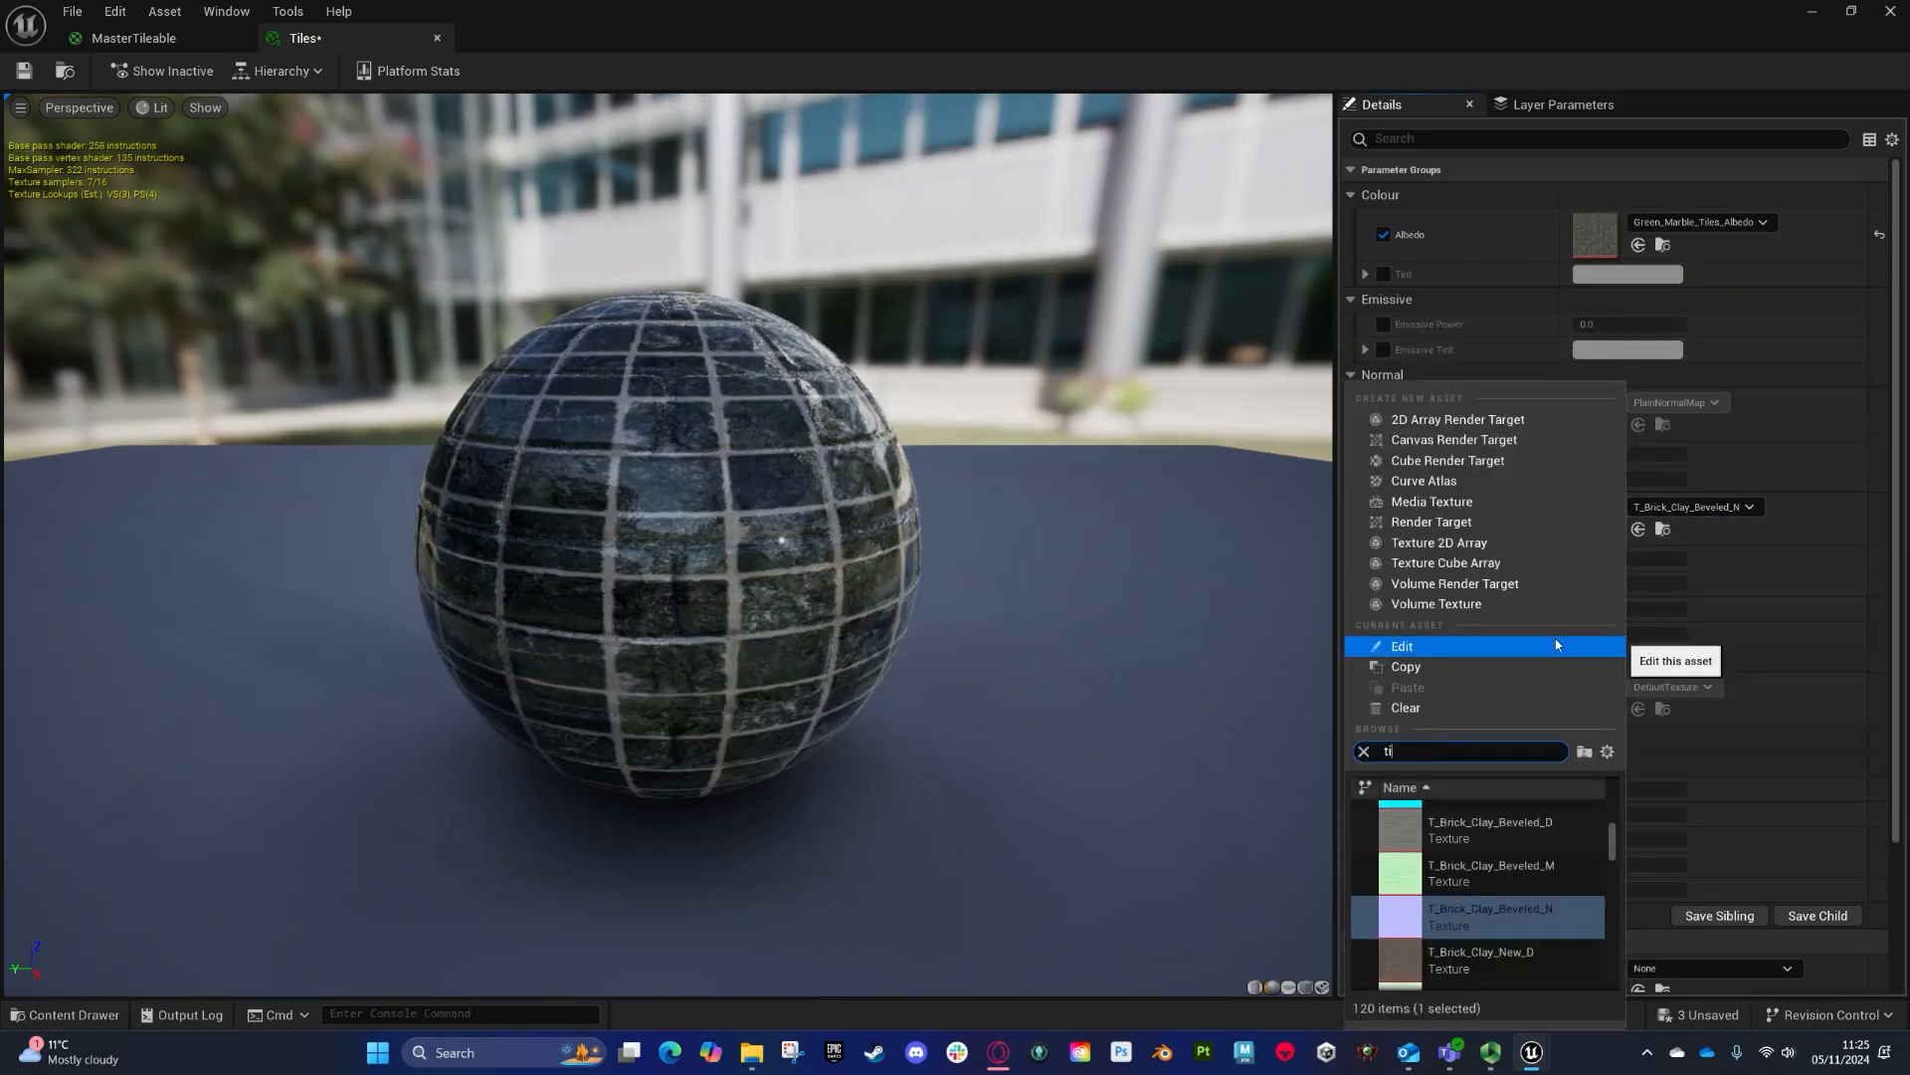
pyautogui.write('l')
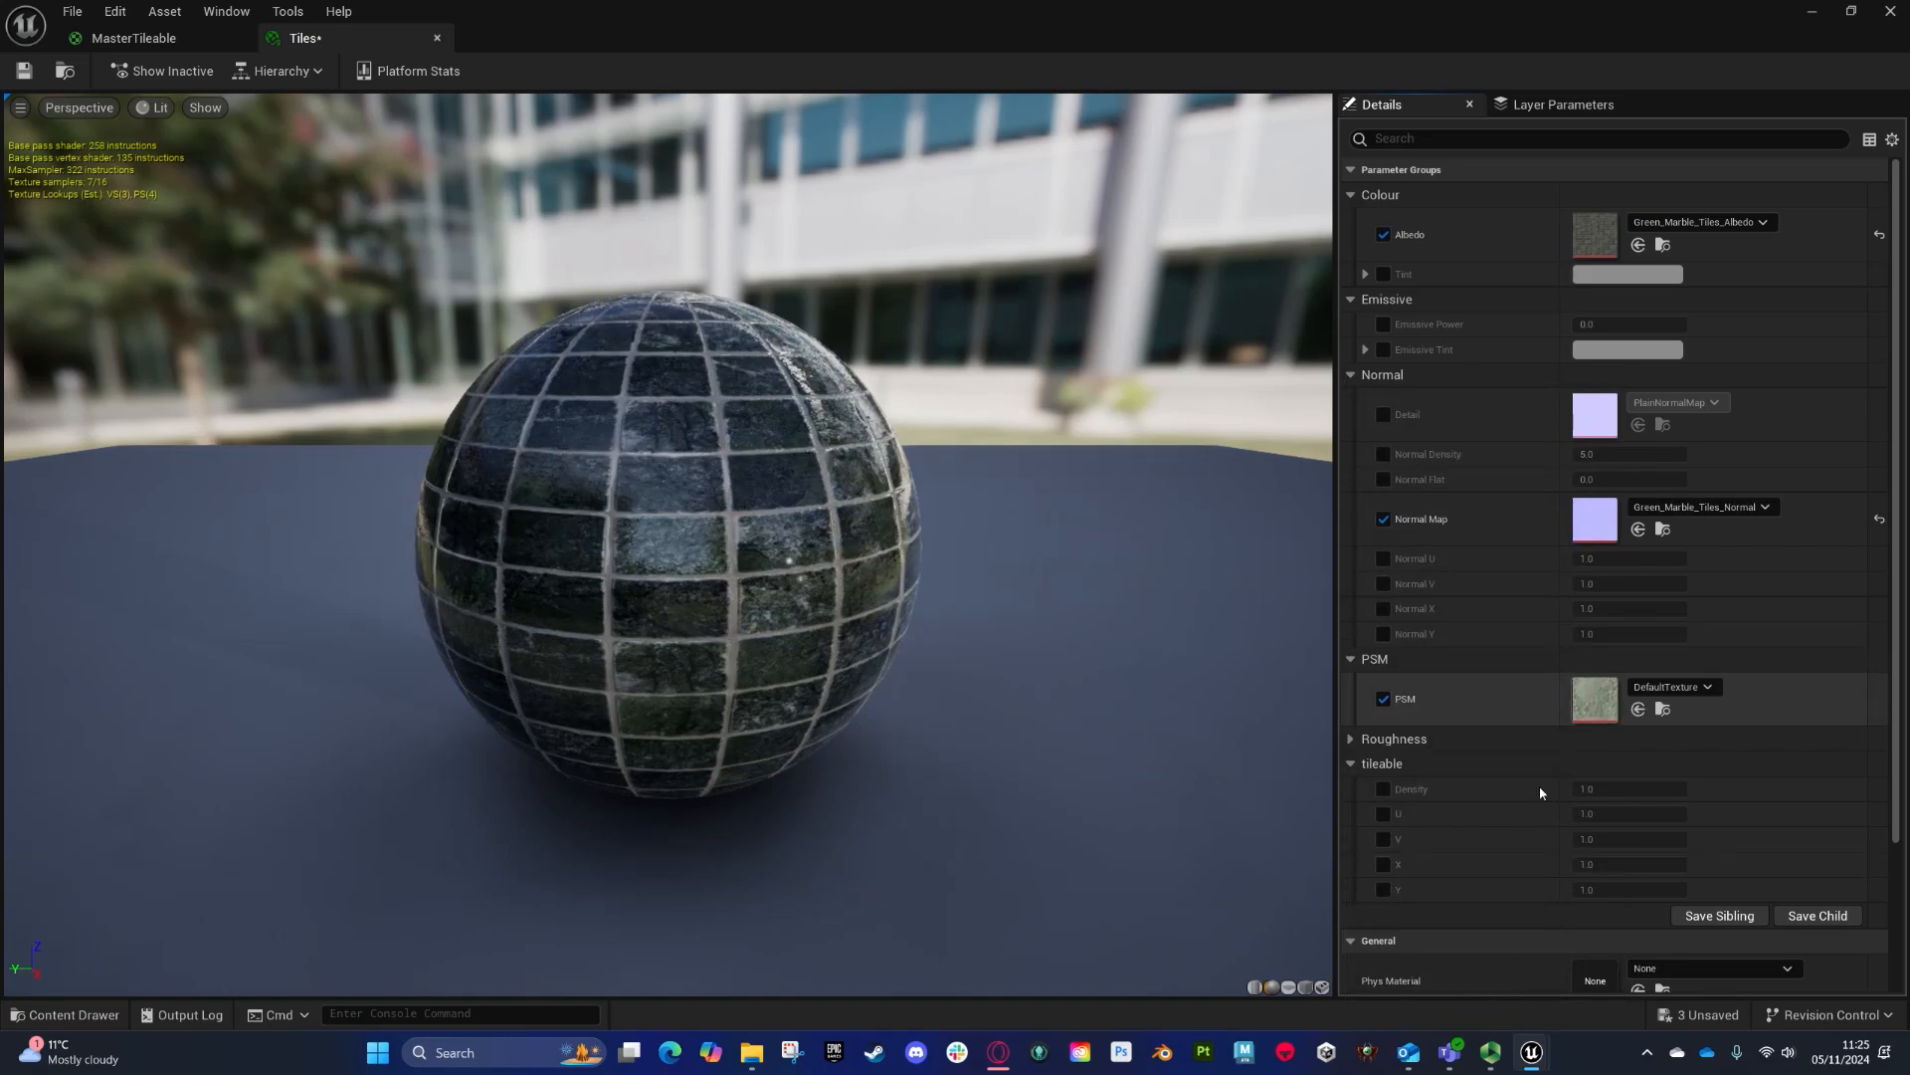
# - Set the PSM texture to Green_Marble_Tiles_PSM
pyautogui.click(1670, 687)
pyautogui.write('tiles')
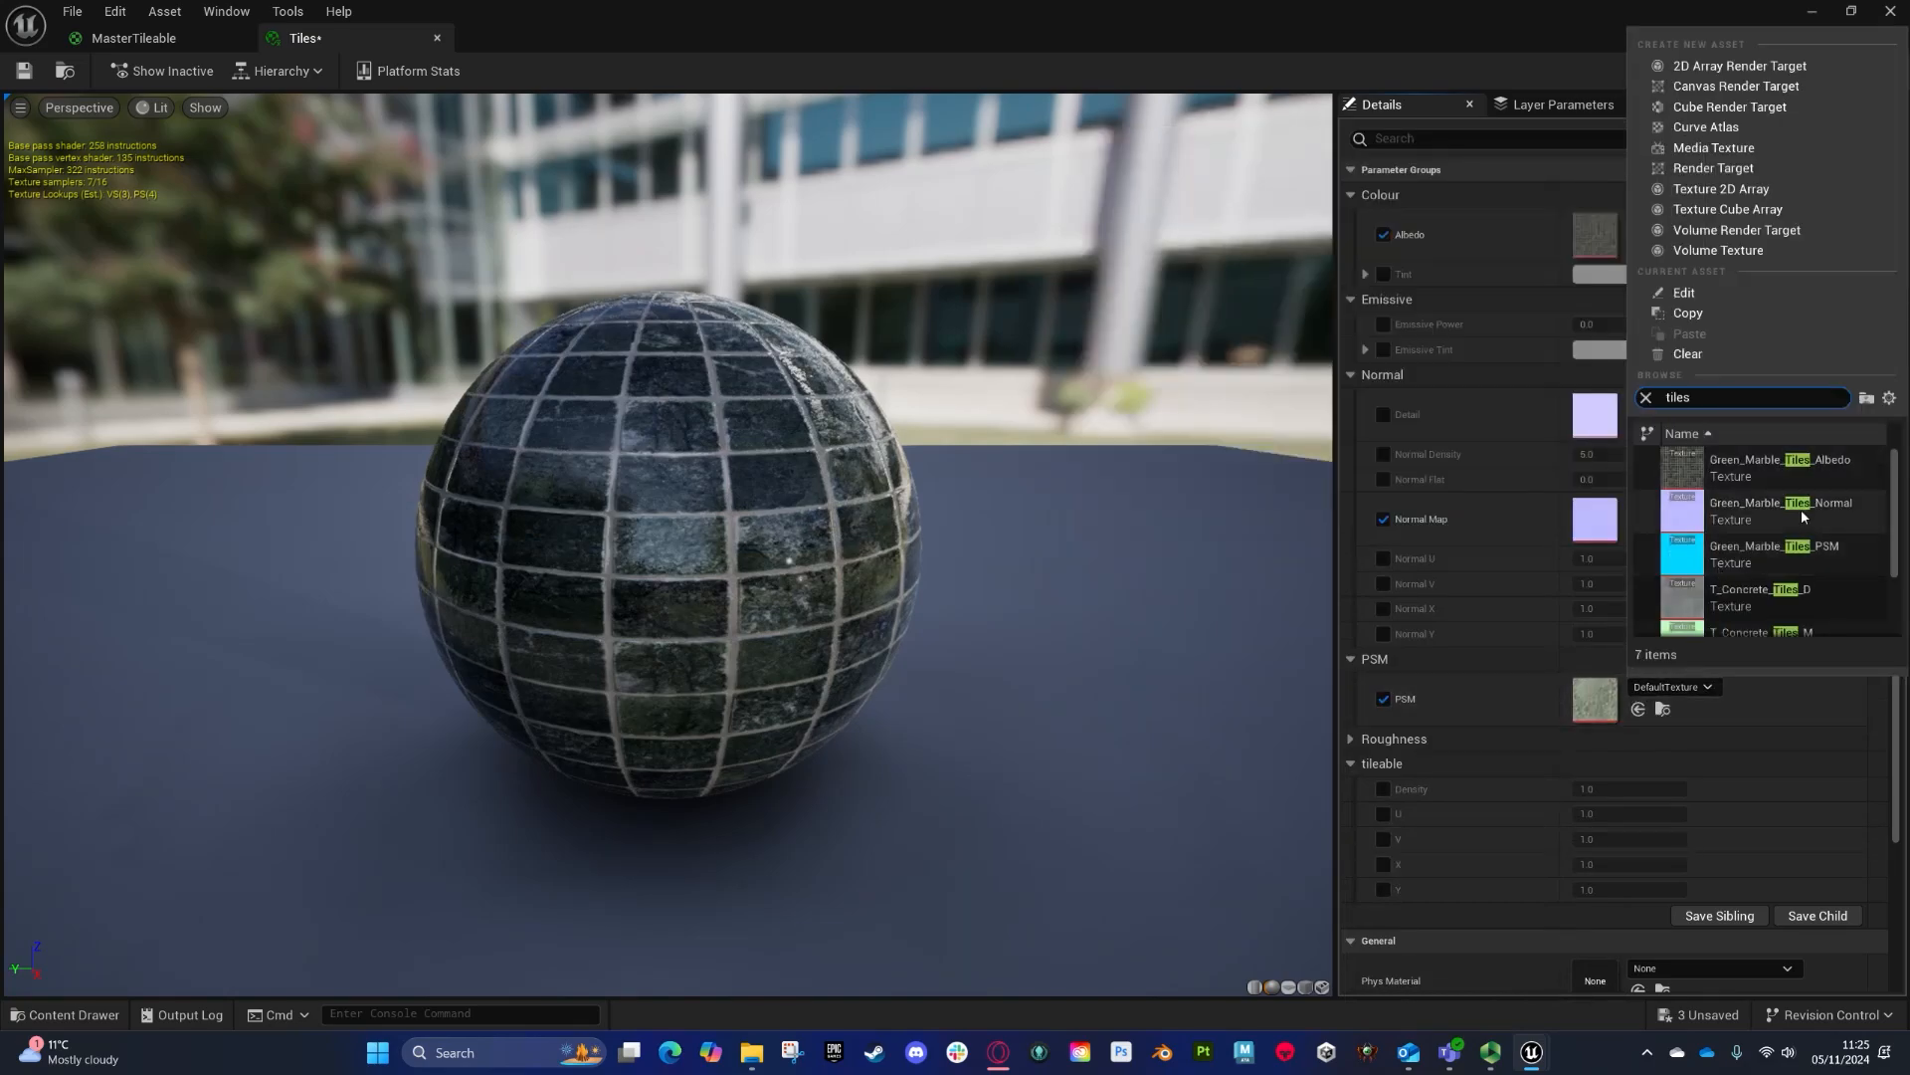
pyautogui.click(1720, 553)
# - Enable the tileable Density override and set it to 5
pyautogui.click(1383, 789)
pyautogui.click(1603, 789)
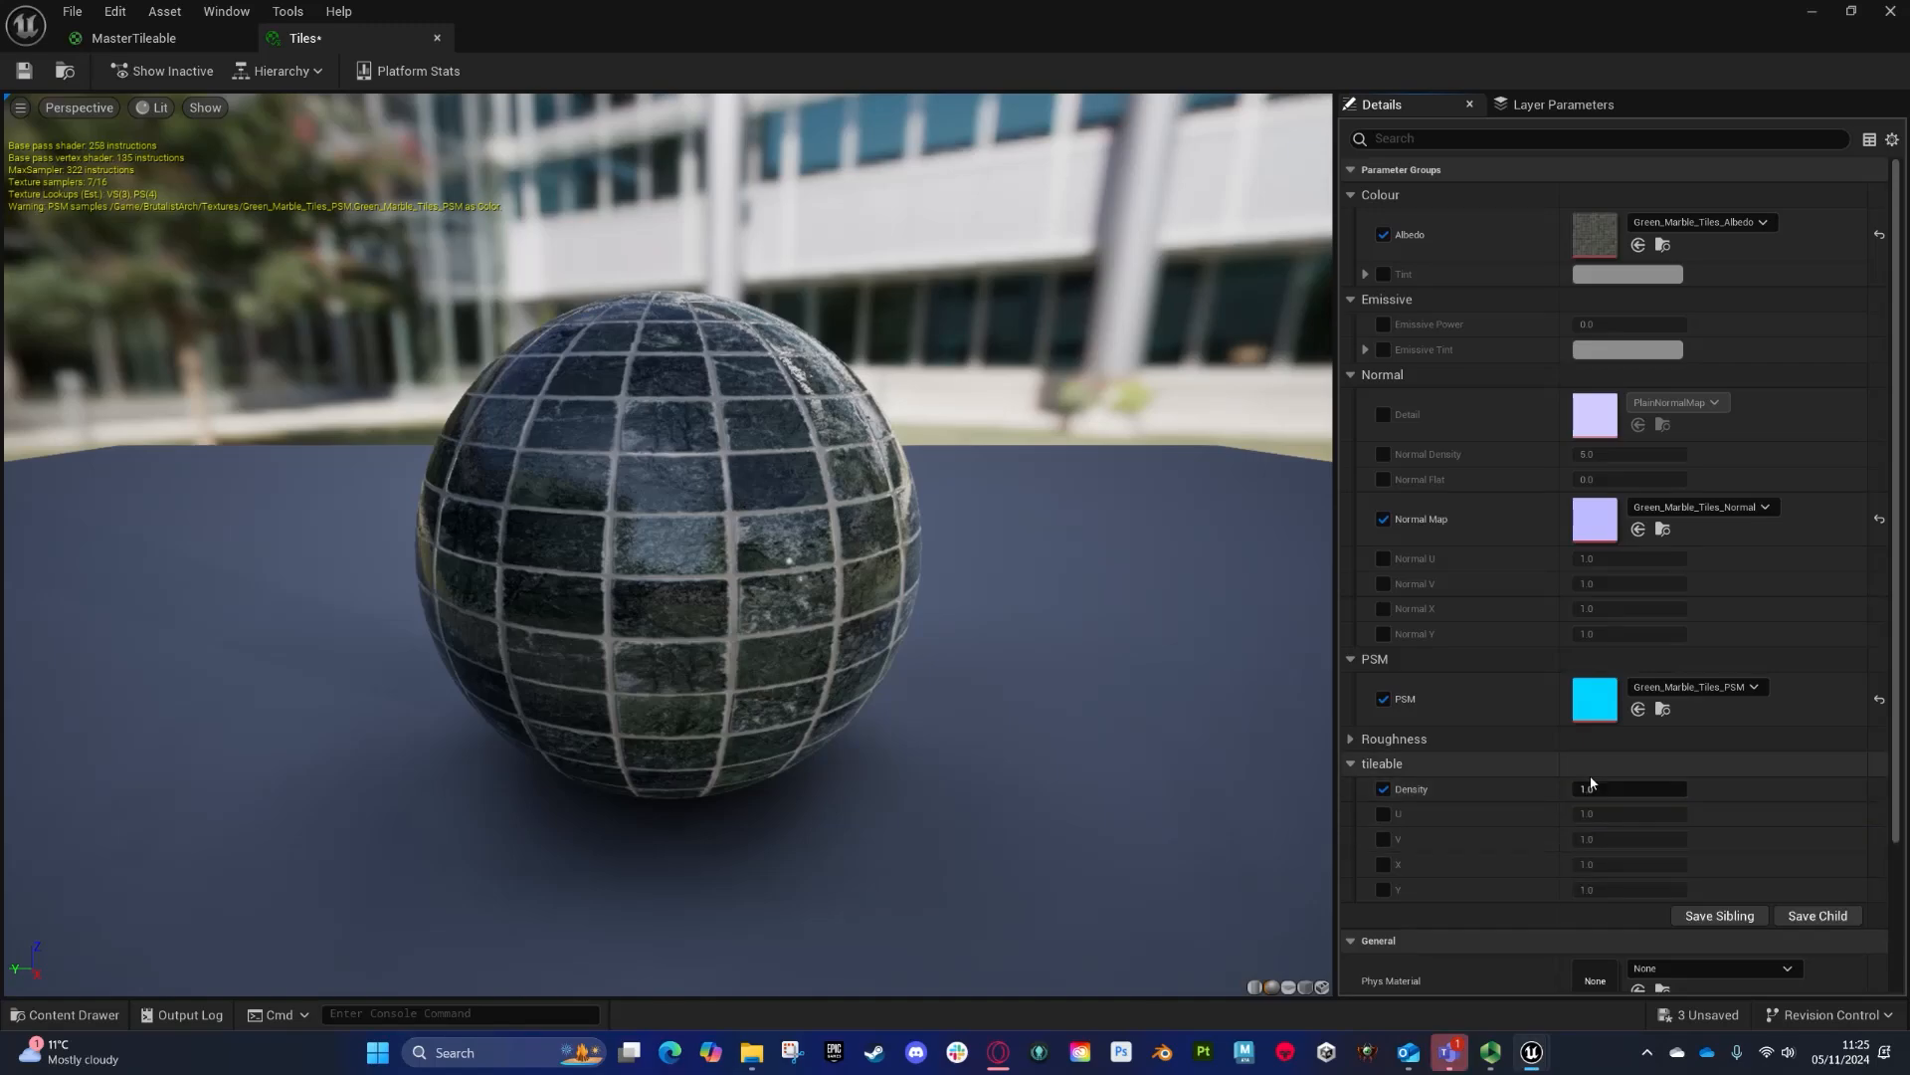
pyautogui.write('5')
pyautogui.press('Return')
pyautogui.moveTo(736, 477); pyautogui.dragTo(766, 573)
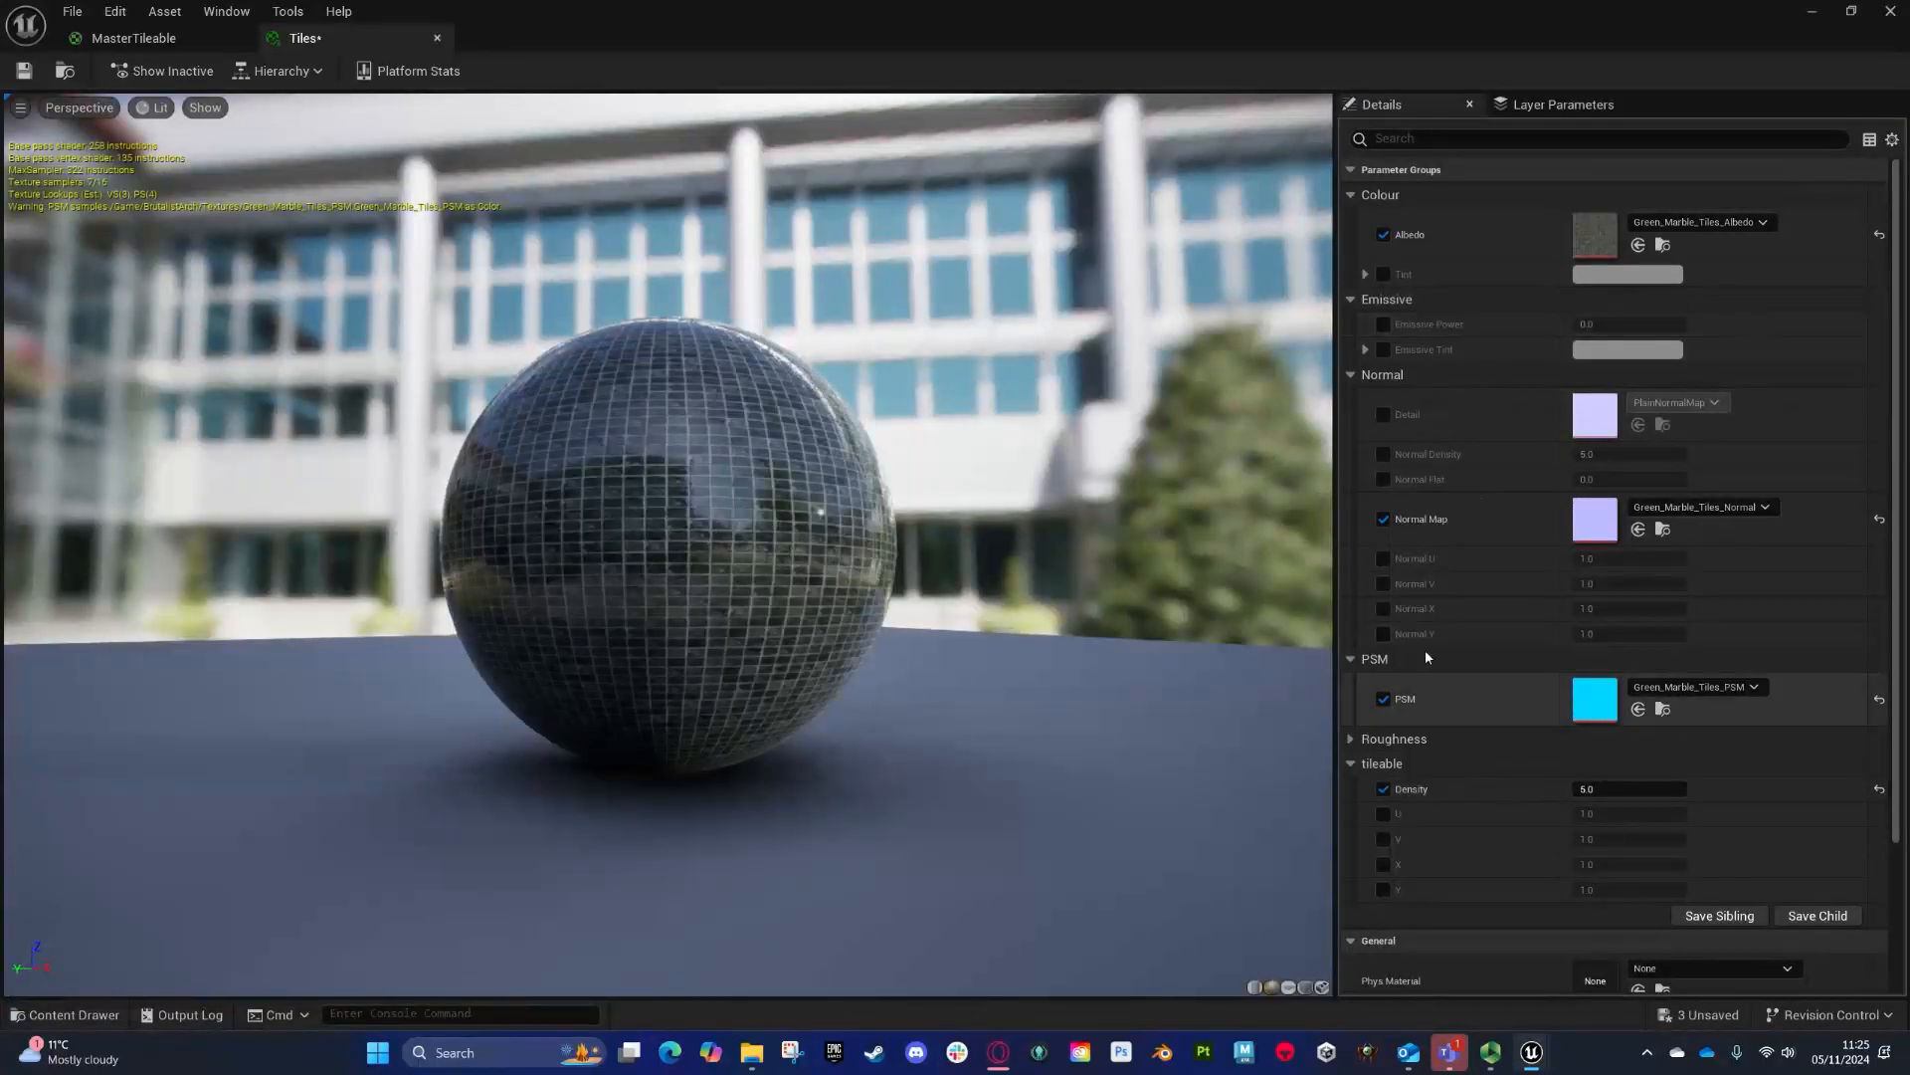
# - Expand the Roughness group, enable Roughness Control and set it to 0.2
pyautogui.click(1353, 738)
pyautogui.click(1384, 763)
pyautogui.click(1625, 761)
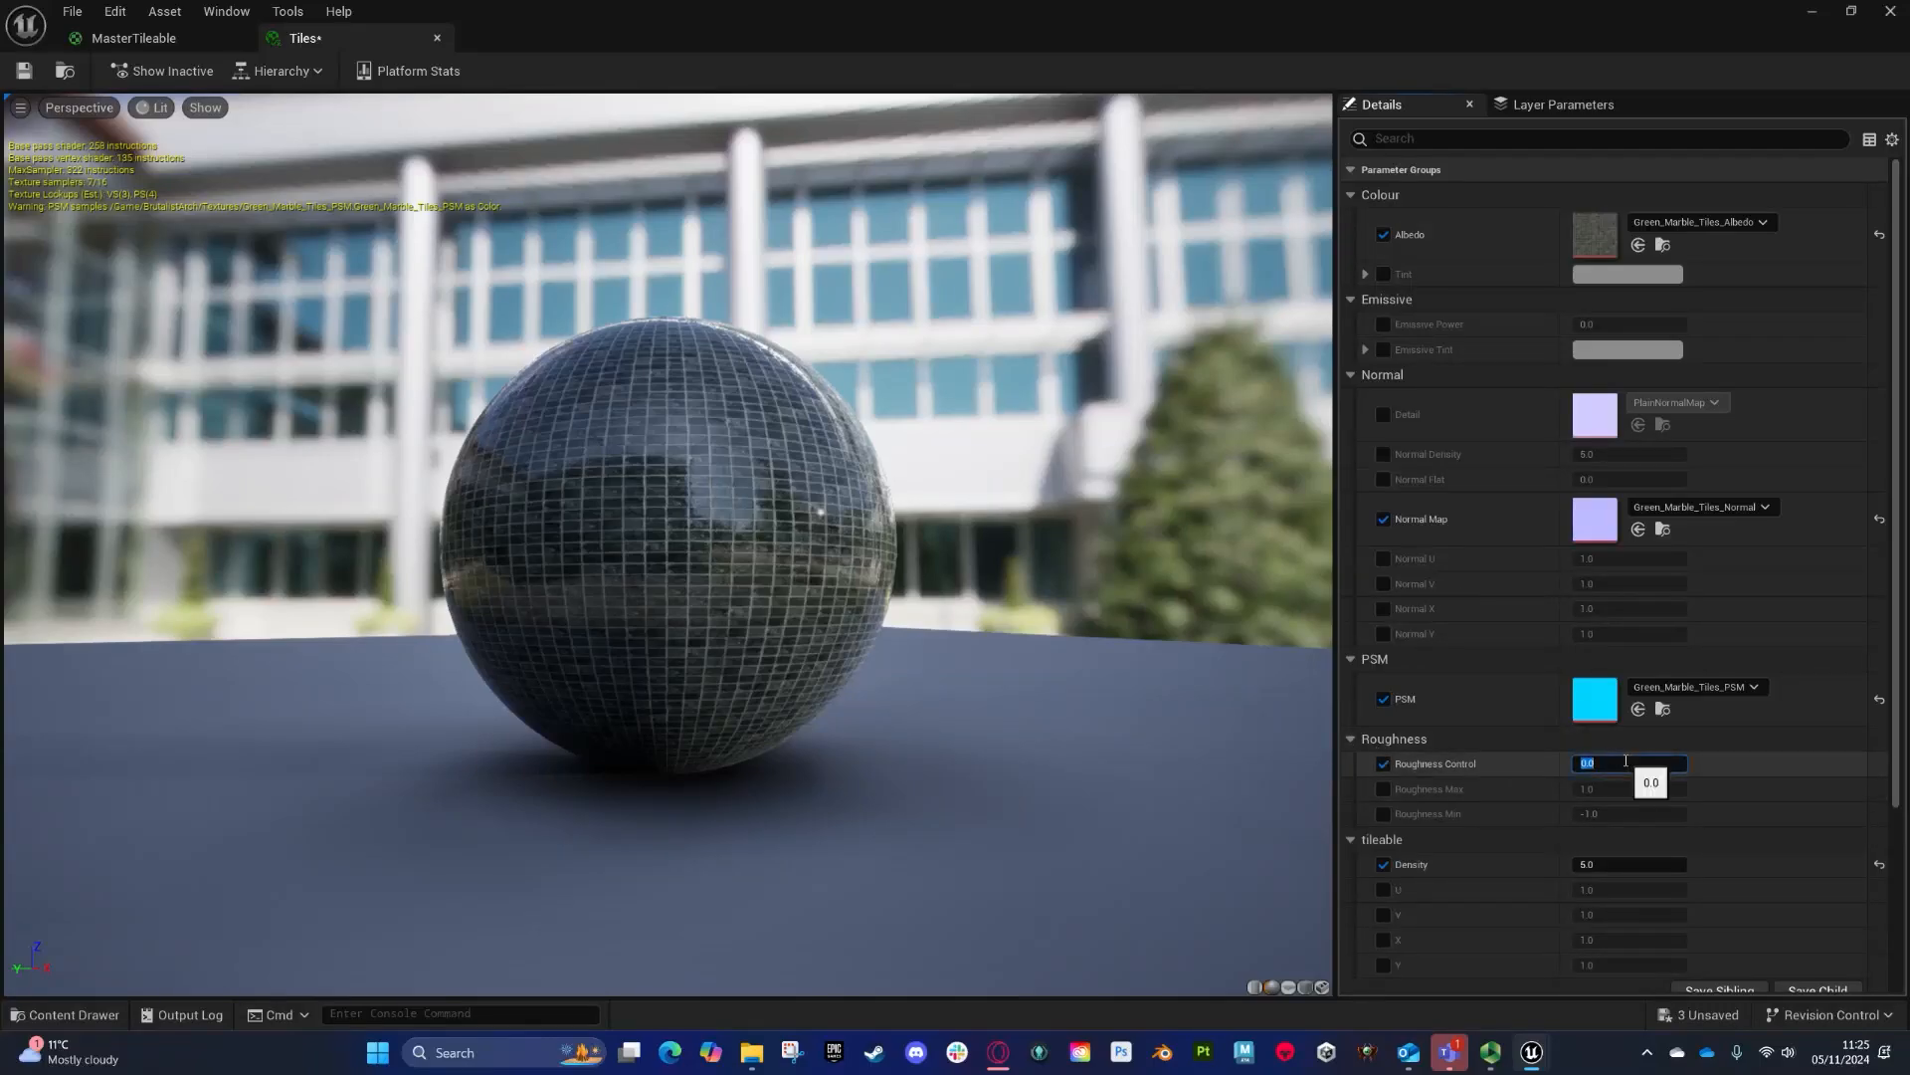
pyautogui.write('6')
pyautogui.press('Return')
pyautogui.click(1586, 764)
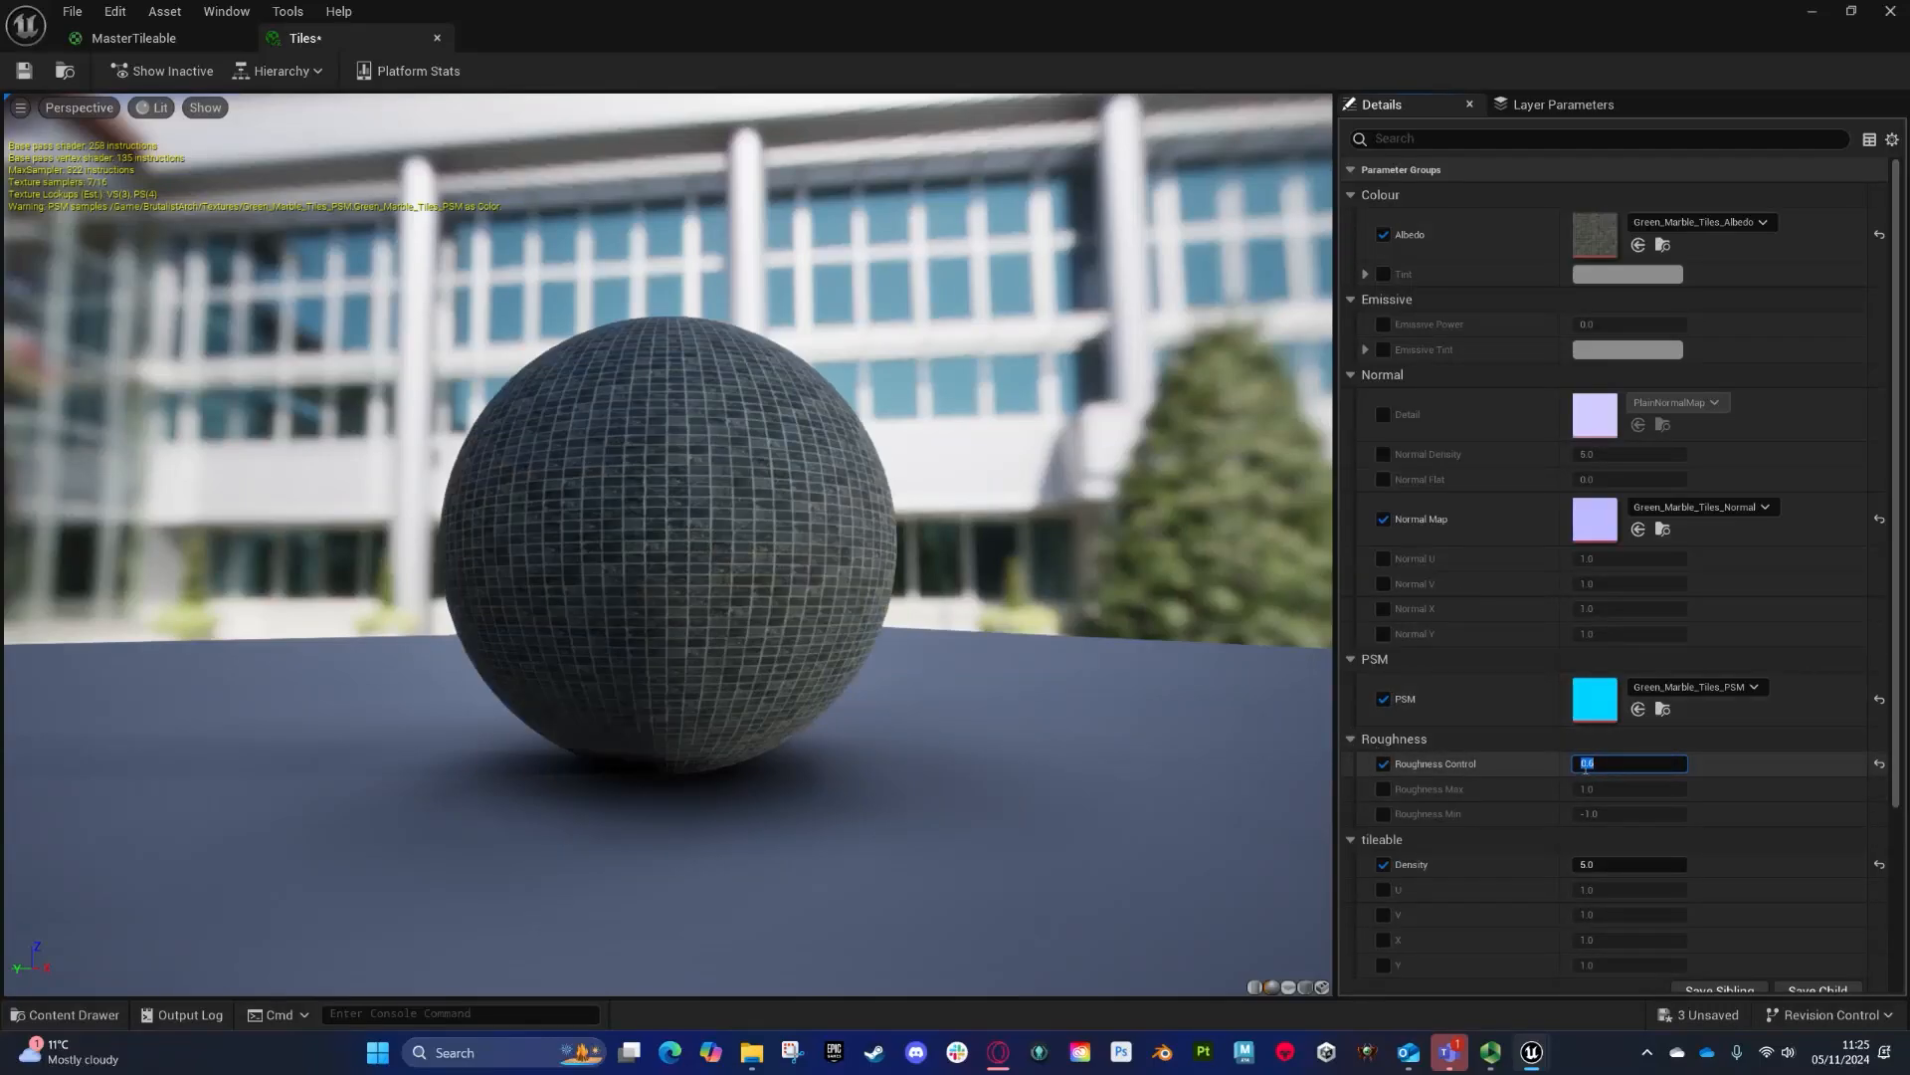
pyautogui.click(1608, 762)
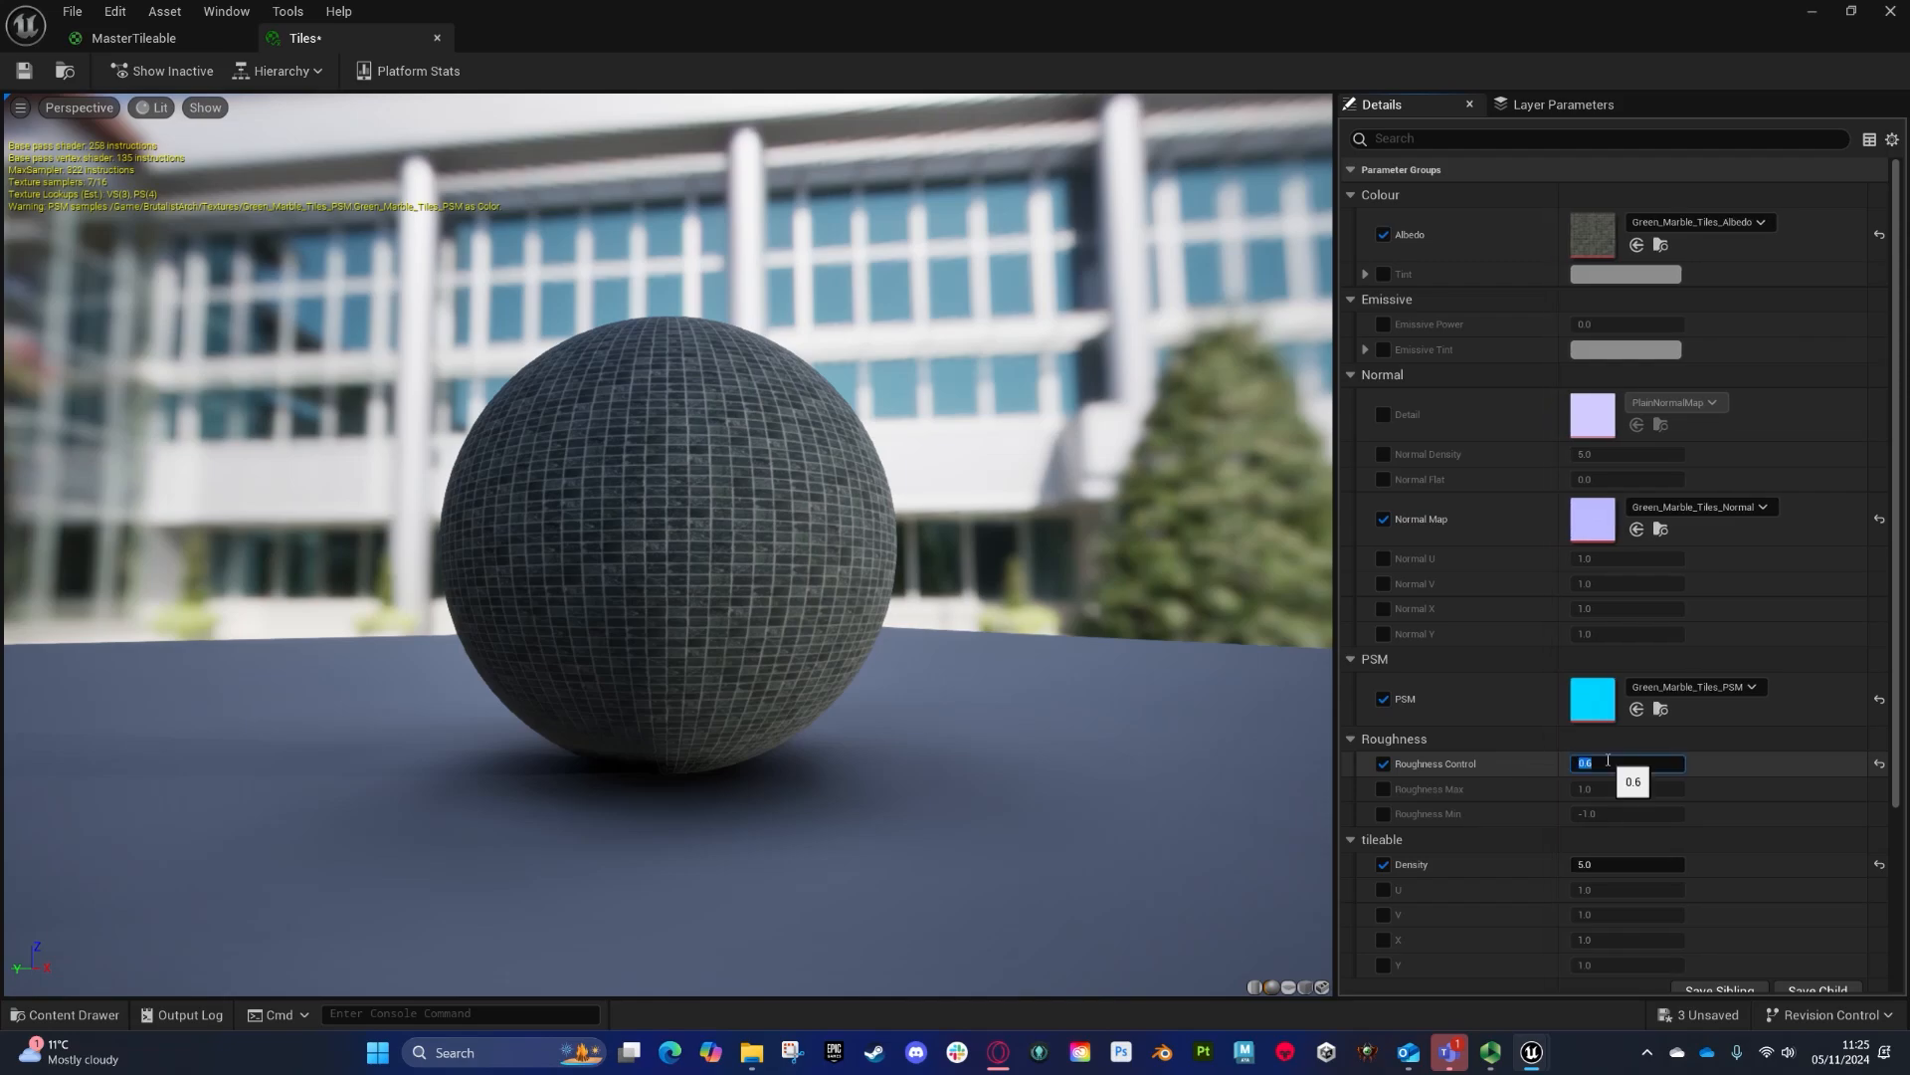
pyautogui.write('0.4')
pyautogui.press('BackSpace')
pyautogui.write('2')
pyautogui.press('Return')
pyautogui.moveTo(1152, 584); pyautogui.dragTo(896, 518, button='right')
pyautogui.moveTo(895, 517); pyautogui.dragTo(1559, 213)
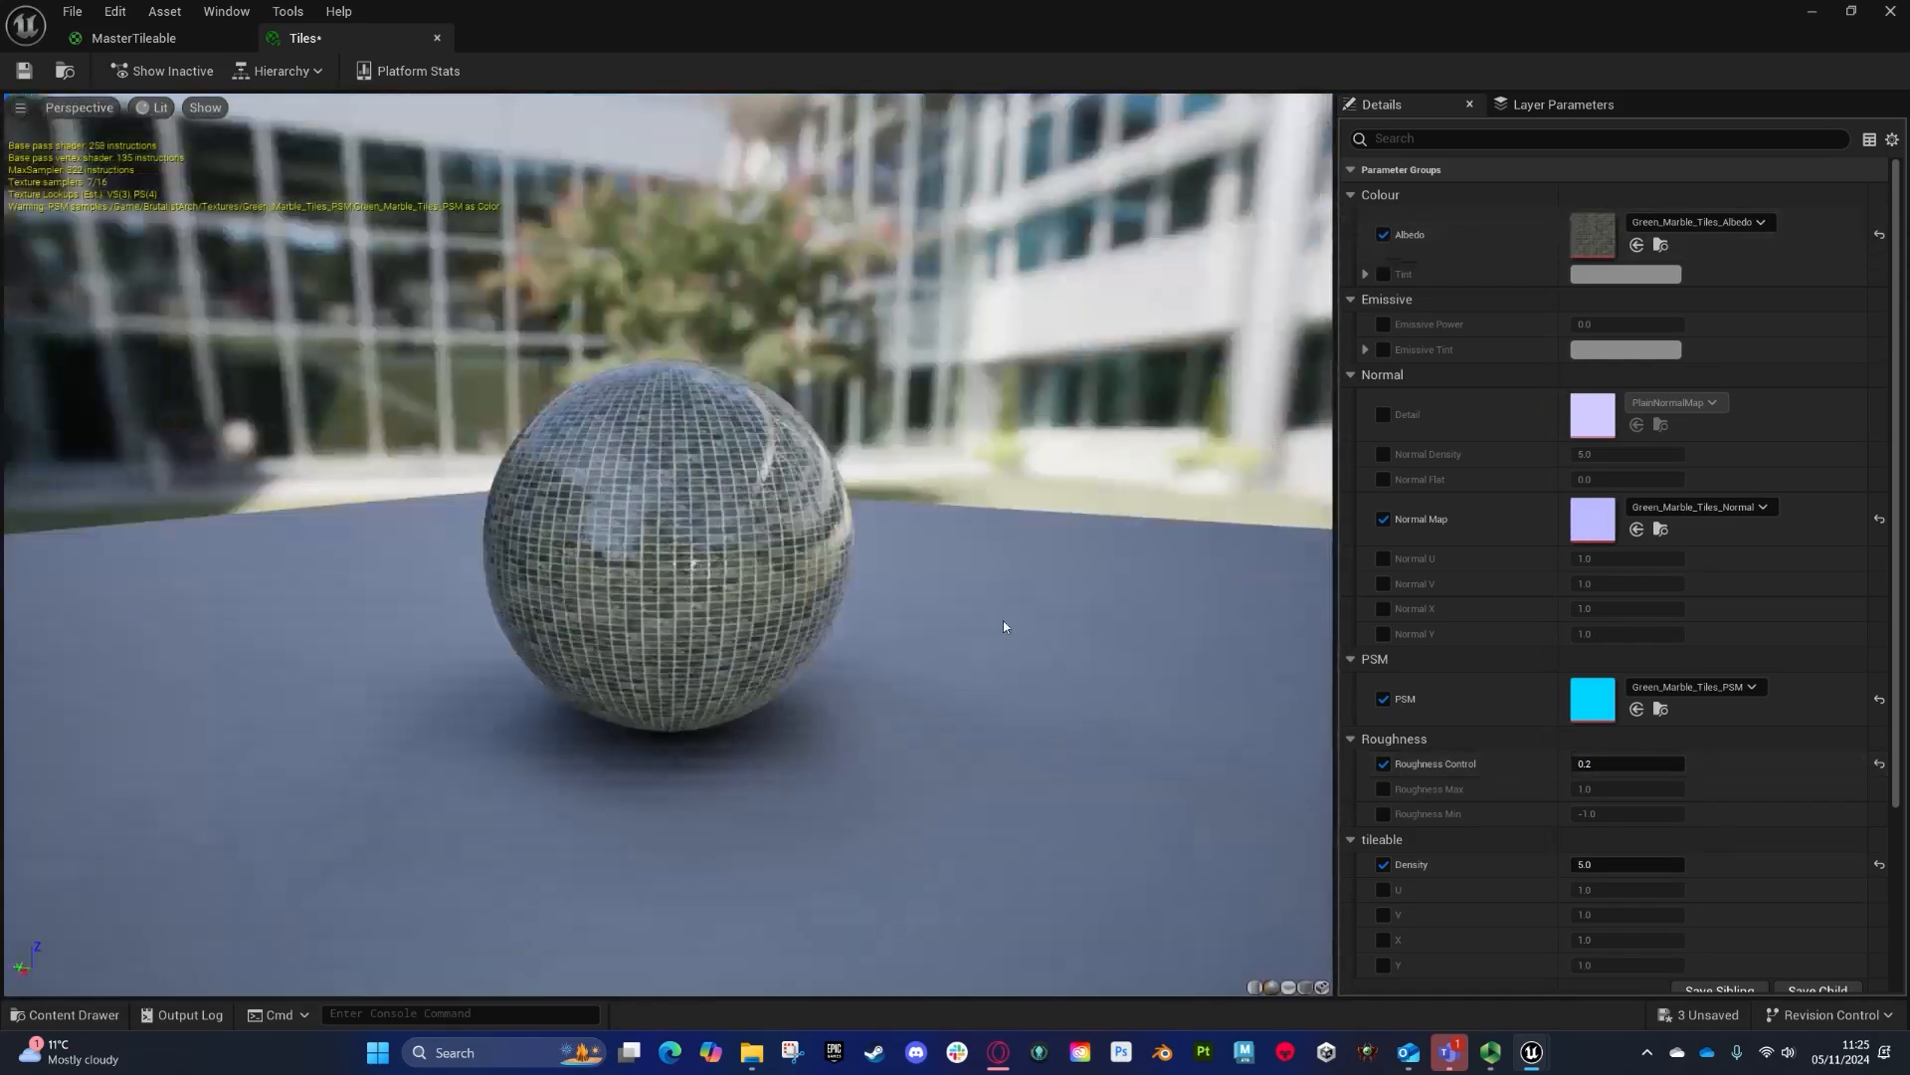
pyautogui.click(150, 38)
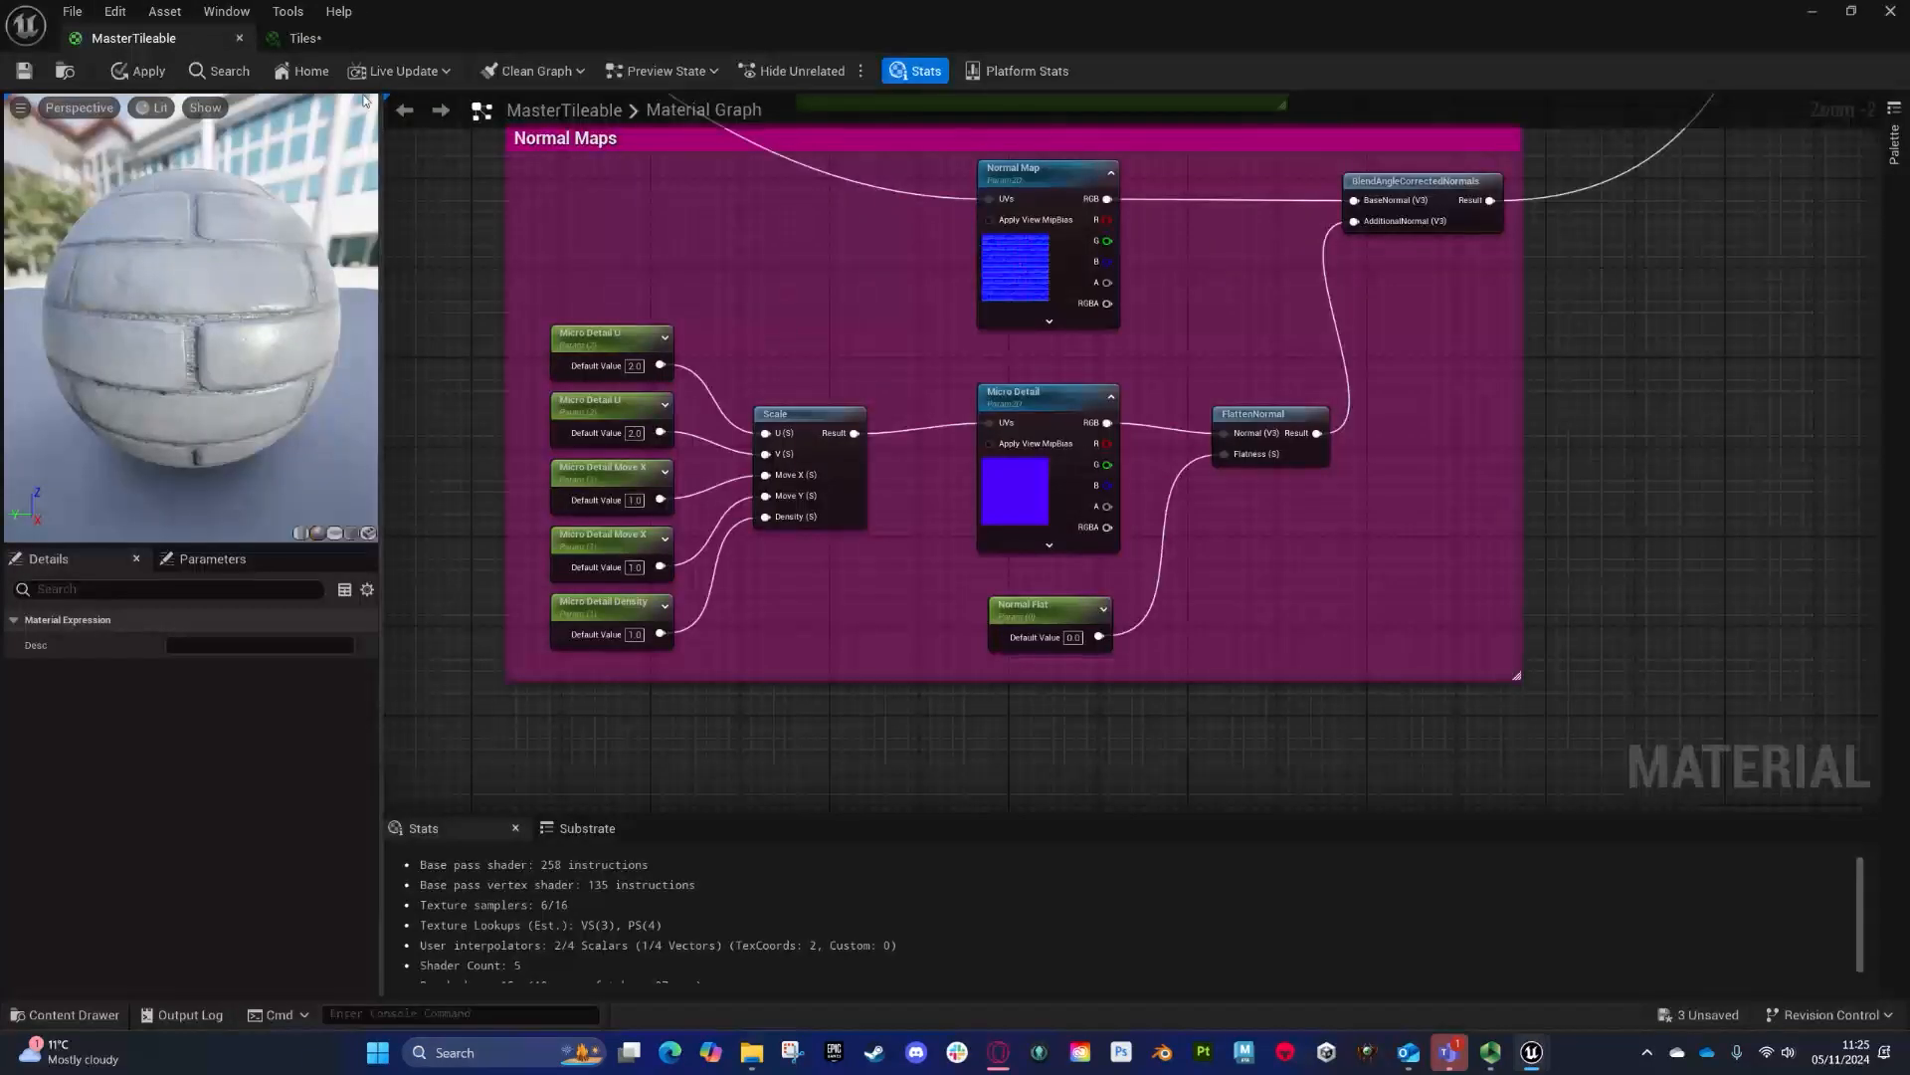
pyautogui.click(305, 38)
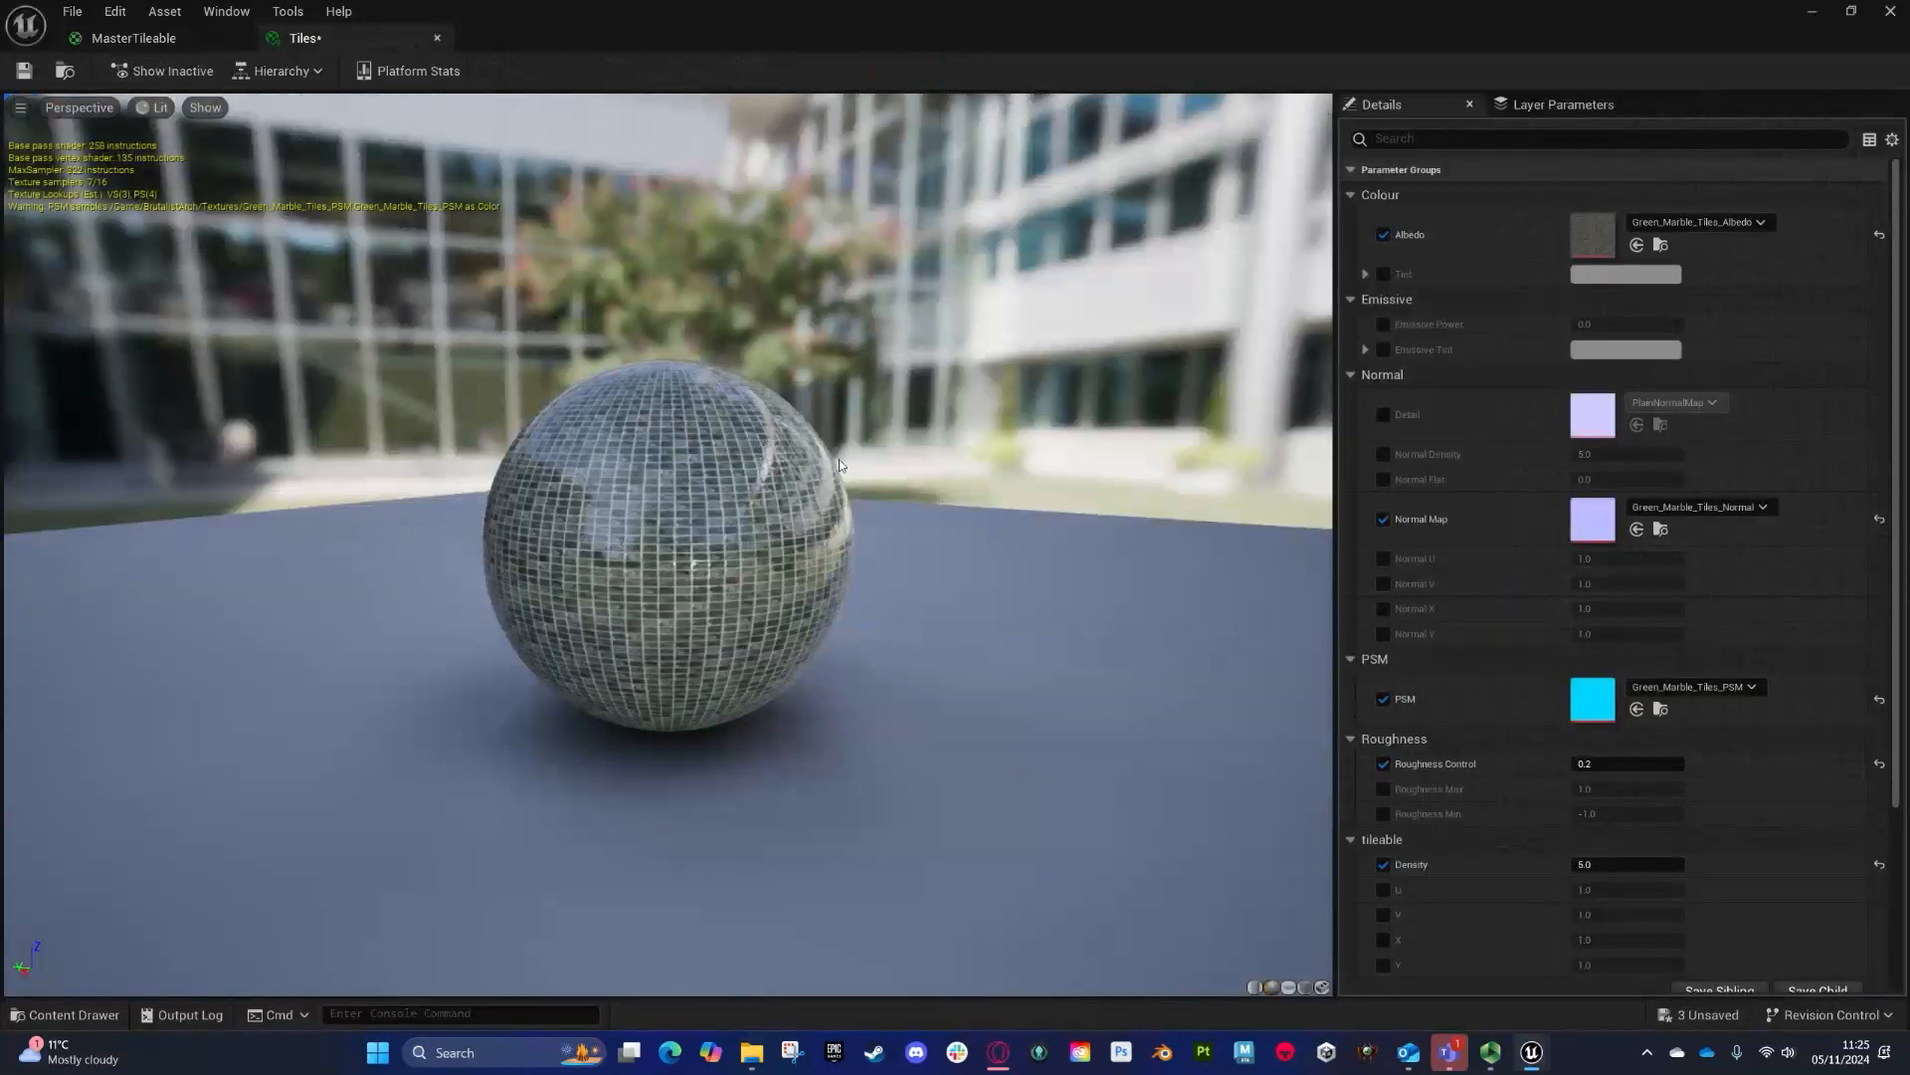